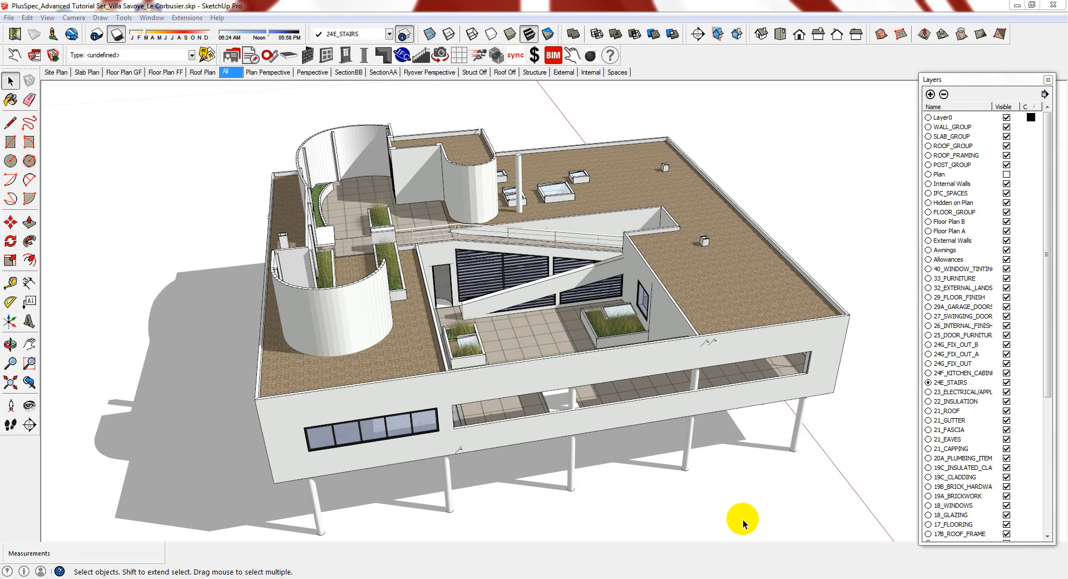
Make Layer0 the current layer instead of 24E_STAIRS, then orbit to a low side view of the villa
{"action": "left_click", "coordinate": [947, 119]}
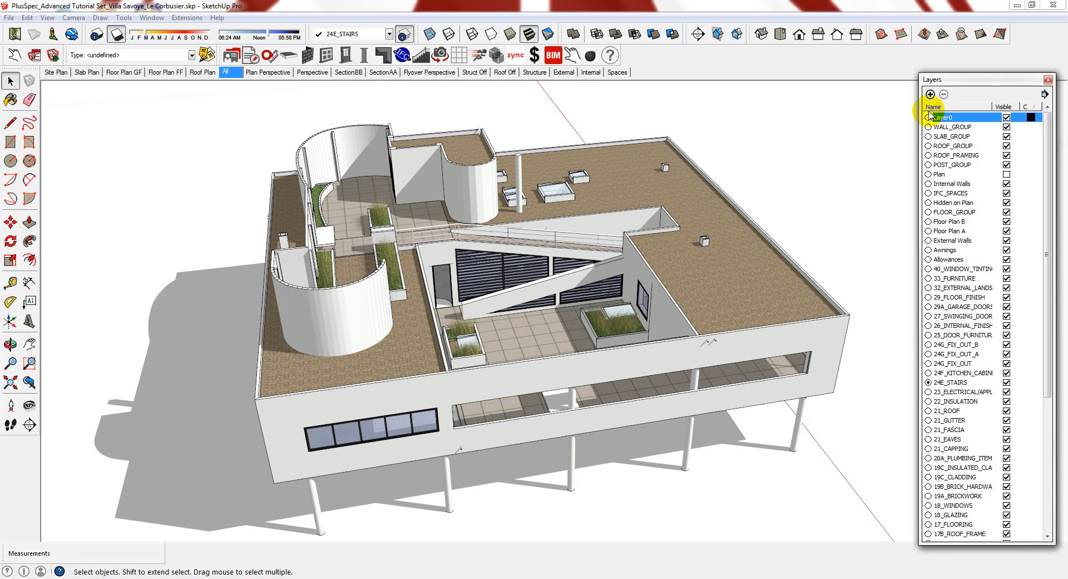
{"action": "left_click", "coordinate": [927, 117]}
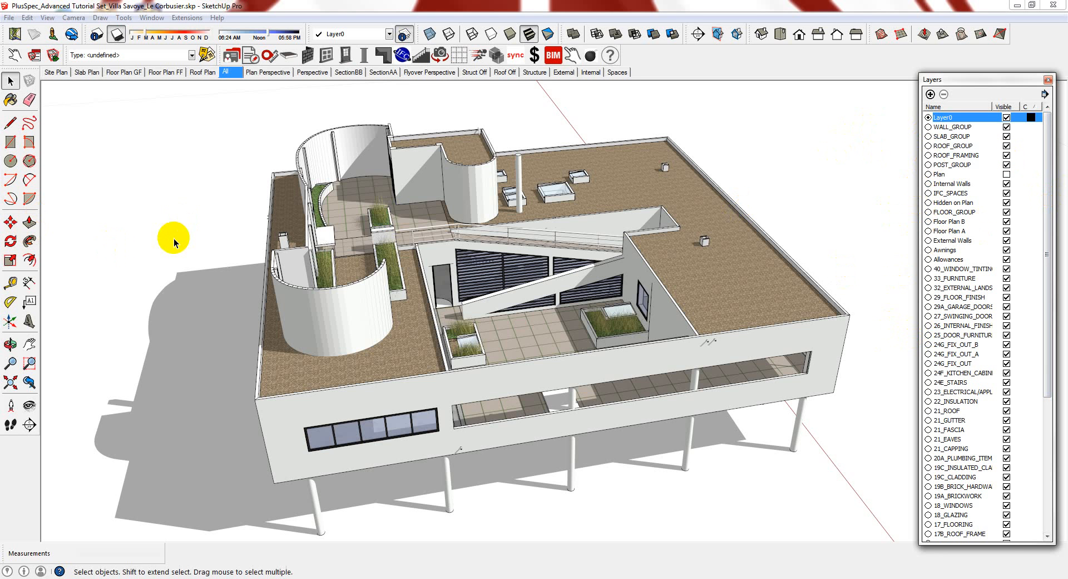
{"action": "double_click", "coordinate": [951, 119]}
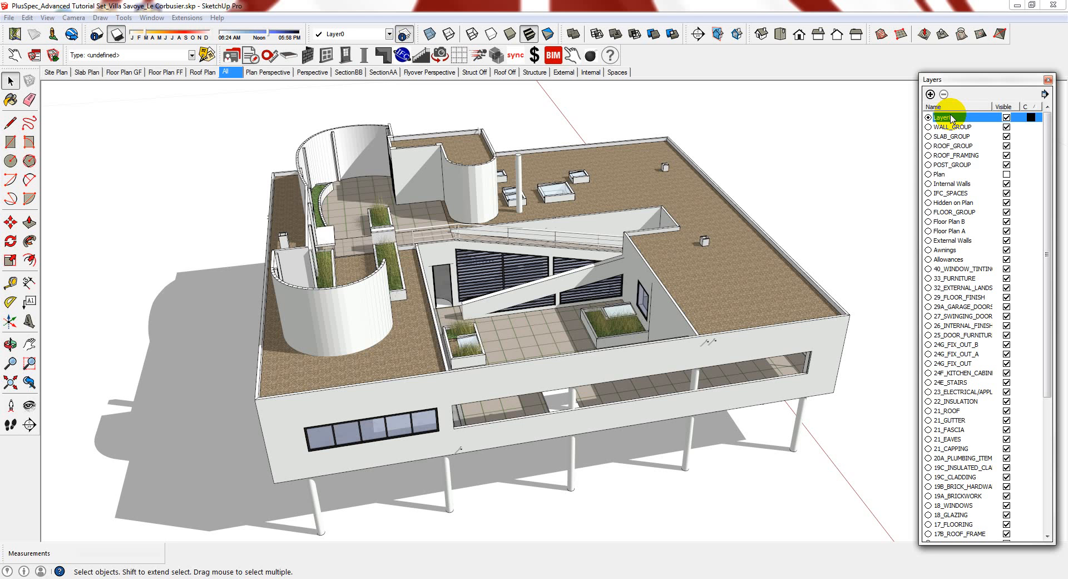
{"action": "middle_click_drag", "start_coordinate": [563, 224], "coordinate": [564, 250]}
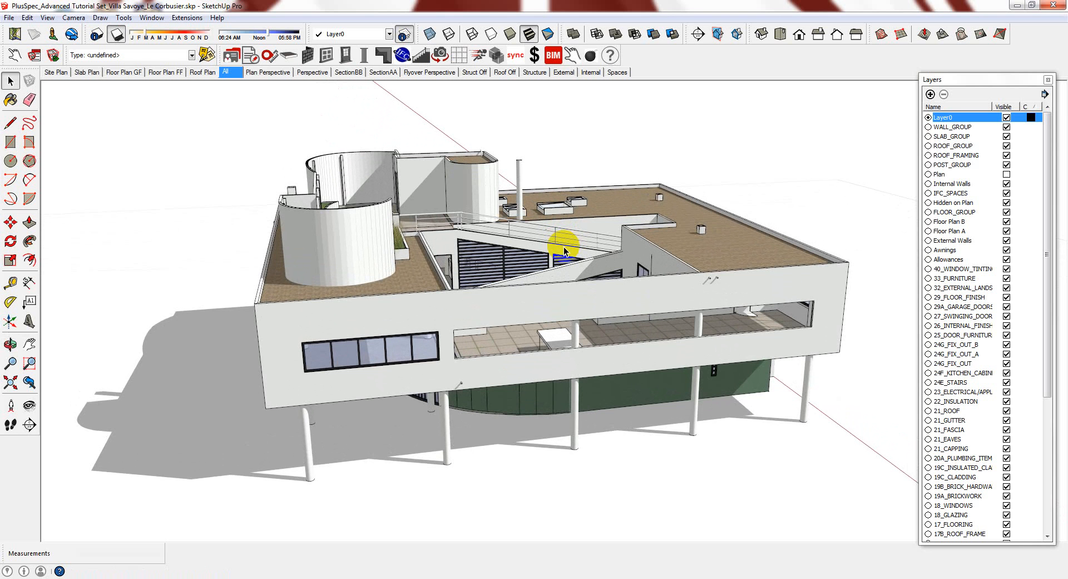
{"action": "left_click", "coordinate": [553, 440]}
{"action": "middle_click_drag", "start_coordinate": [630, 392], "coordinate": [680, 288]}
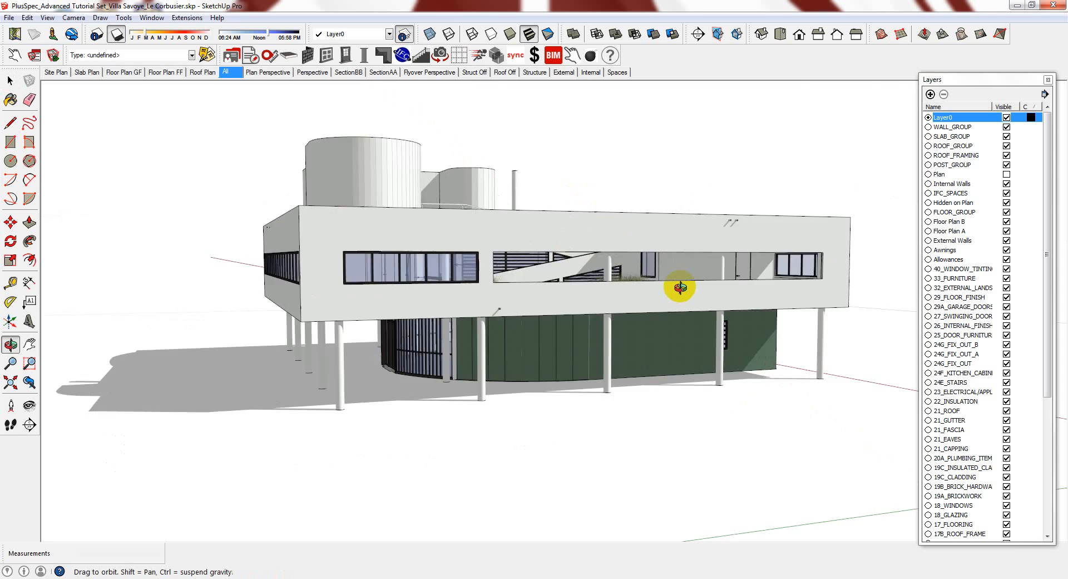
{"action": "left_click_drag", "start_coordinate": [681, 287], "coordinate": [603, 331]}
{"action": "key", "text": "space"}
{"action": "left_click", "coordinate": [477, 373]}
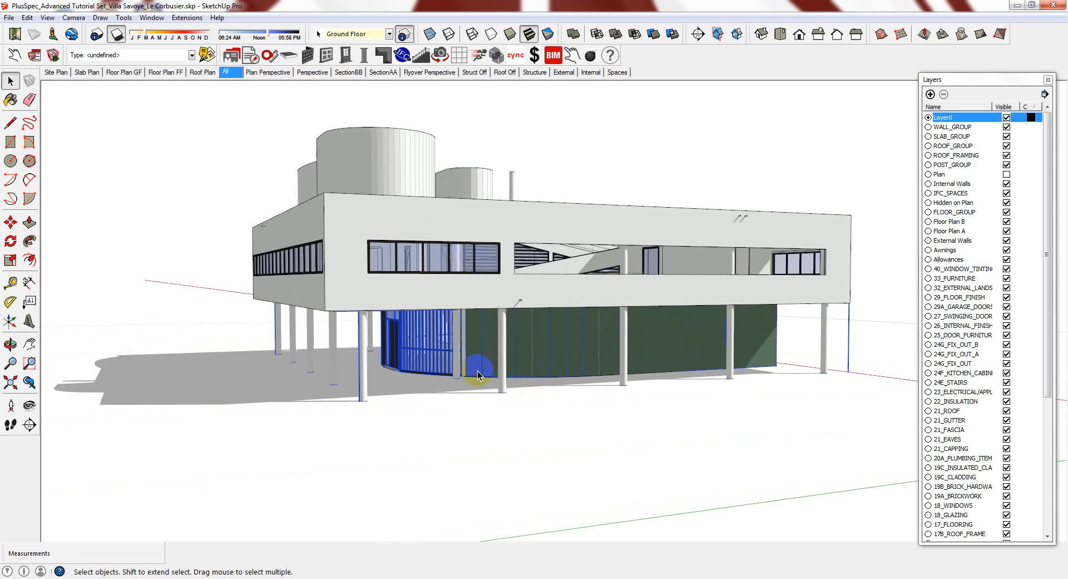
{"action": "middle_click_drag", "start_coordinate": [477, 374], "coordinate": [450, 379]}
{"action": "scroll", "coordinate": [475, 346], "scroll_direction": "up", "scroll_amount": 3}
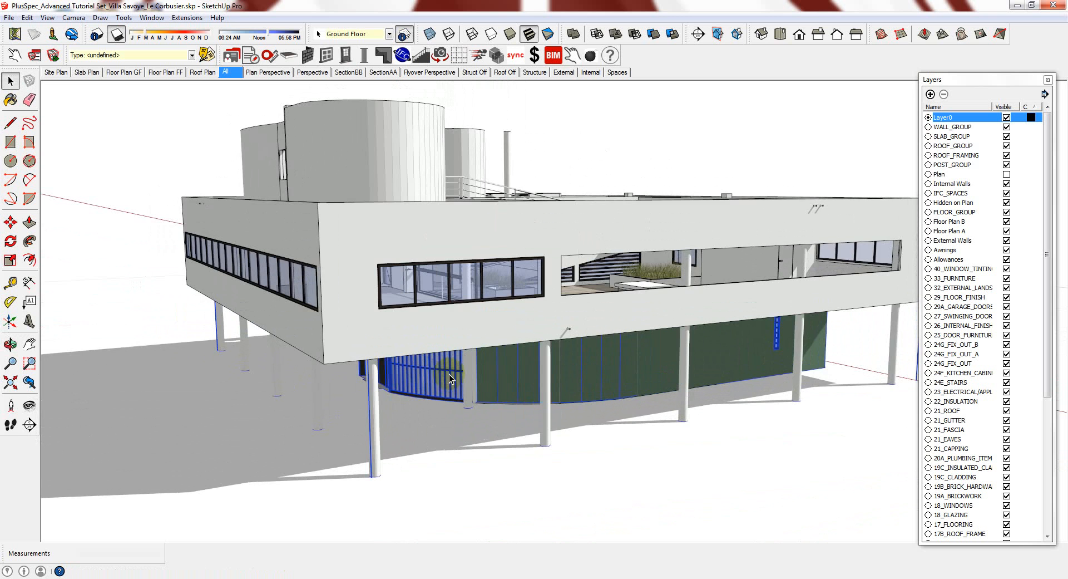
{"action": "scroll", "coordinate": [449, 374], "scroll_direction": "down", "scroll_amount": 2}
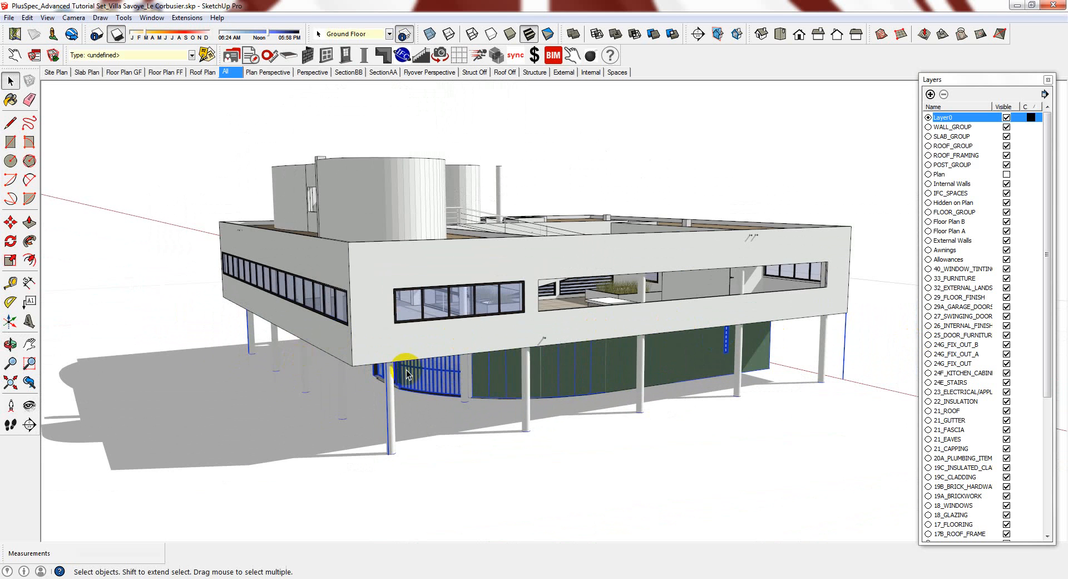
{"action": "scroll", "coordinate": [877, 352], "scroll_direction": "up", "scroll_amount": 2}
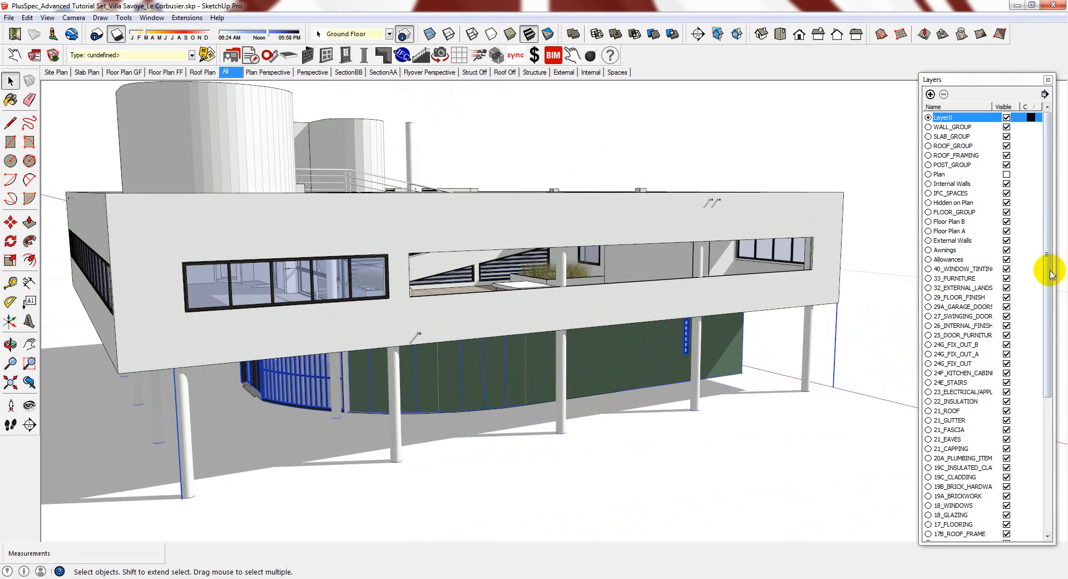
{"action": "left_click_drag", "start_coordinate": [1047, 273], "coordinate": [1044, 436]}
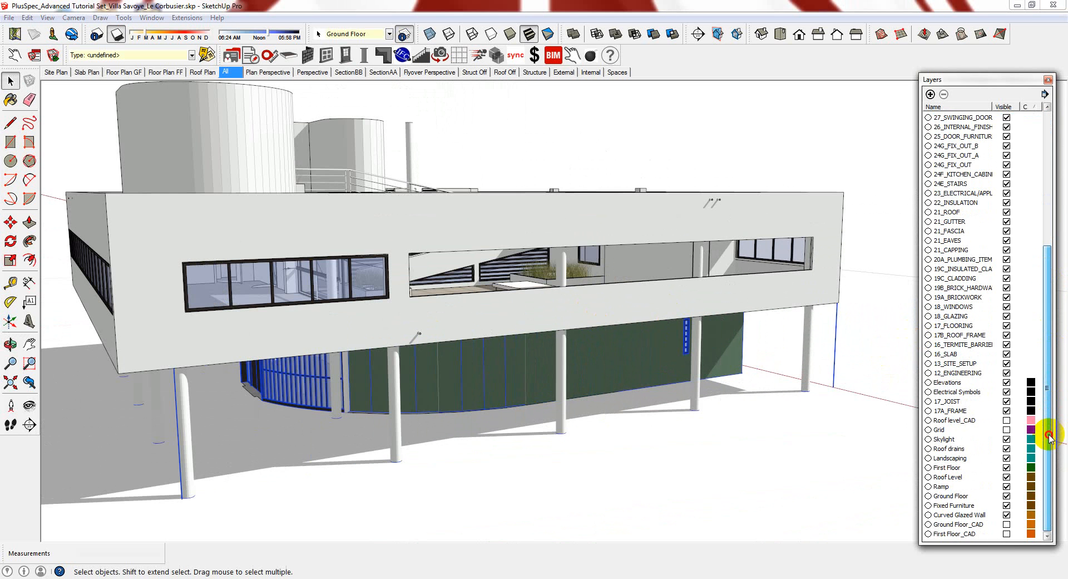
{"action": "left_click", "coordinate": [1007, 496]}
{"action": "middle_click_drag", "start_coordinate": [606, 431], "coordinate": [641, 401]}
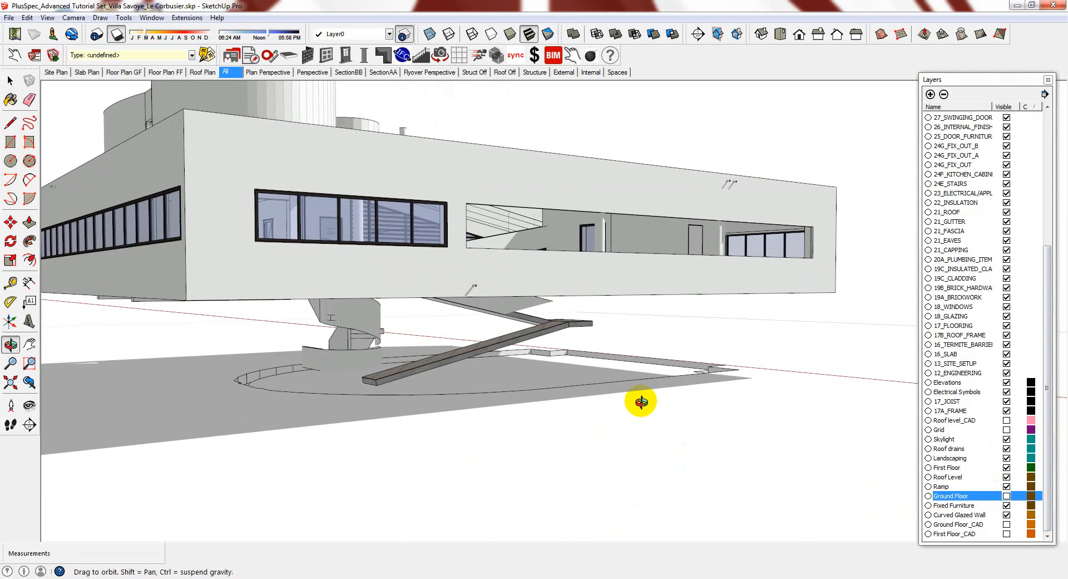
{"action": "middle_click_drag", "start_coordinate": [317, 340], "coordinate": [606, 345]}
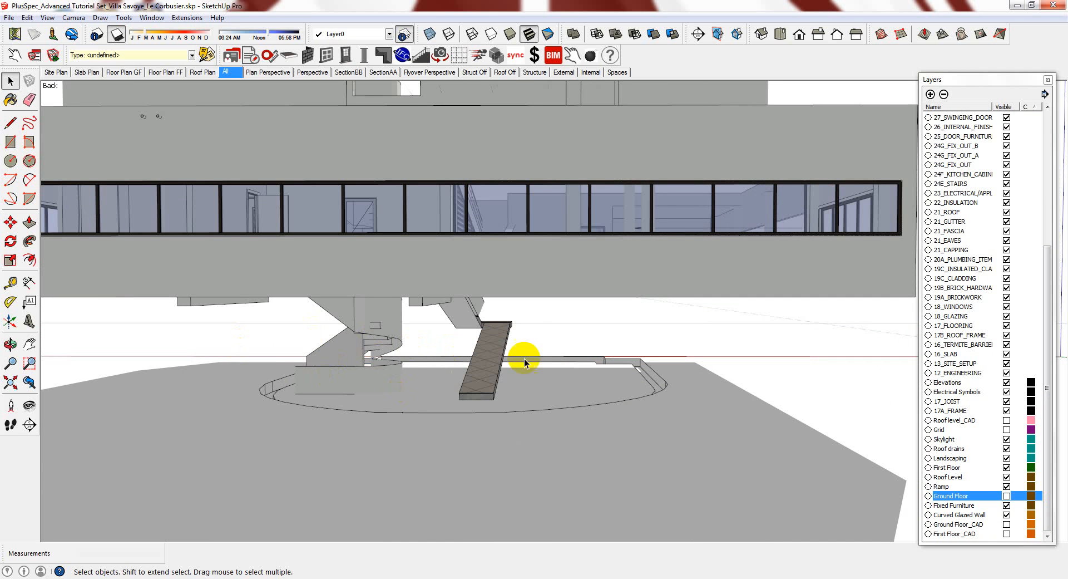
{"action": "middle_click_drag", "start_coordinate": [519, 374], "coordinate": [396, 358]}
{"action": "left_click", "coordinate": [274, 295]}
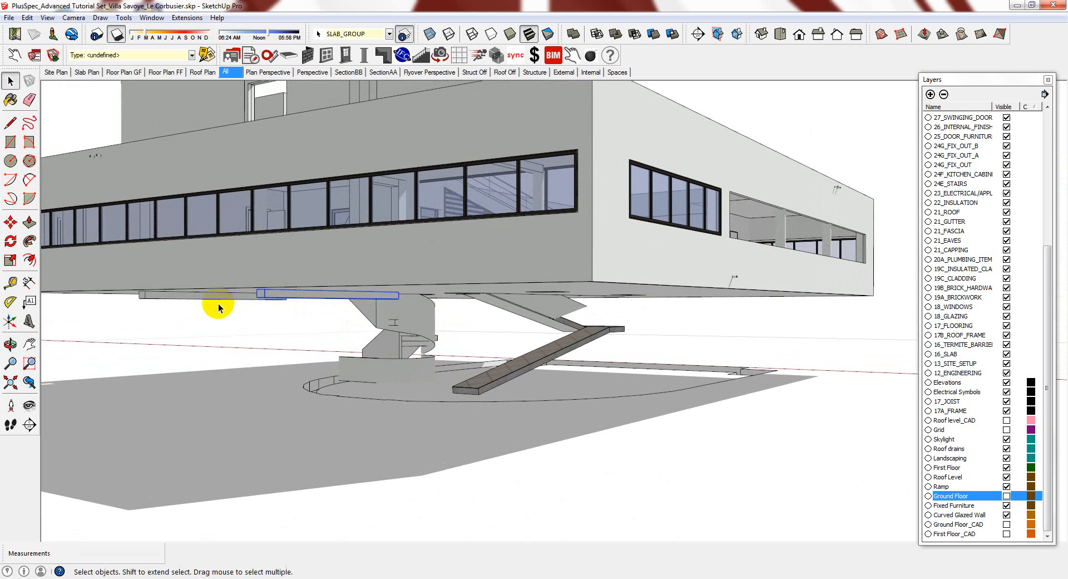
{"action": "left_click", "coordinate": [211, 296], "text": "shift"}
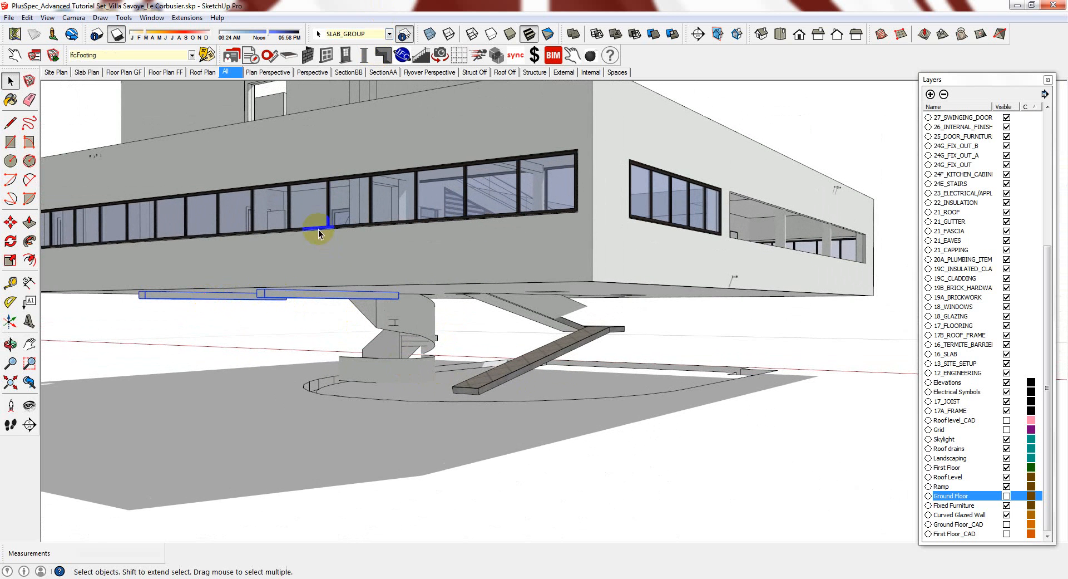
{"action": "left_click", "coordinate": [797, 352]}
{"action": "middle_click_drag", "start_coordinate": [797, 352], "coordinate": [746, 364]}
{"action": "left_click", "coordinate": [1006, 495]}
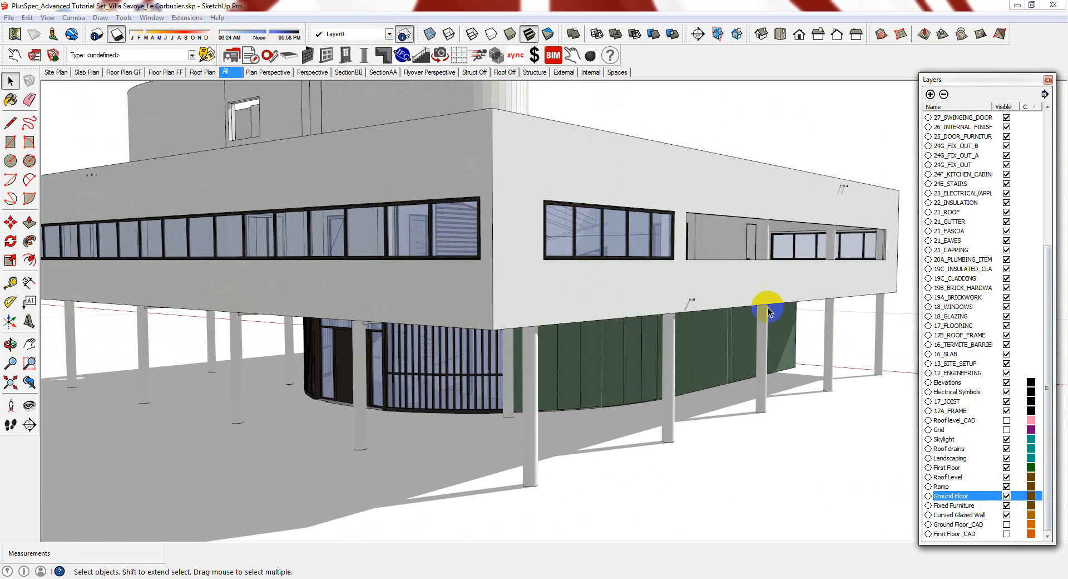
{"action": "middle_click_drag", "start_coordinate": [768, 310], "coordinate": [1025, 432]}
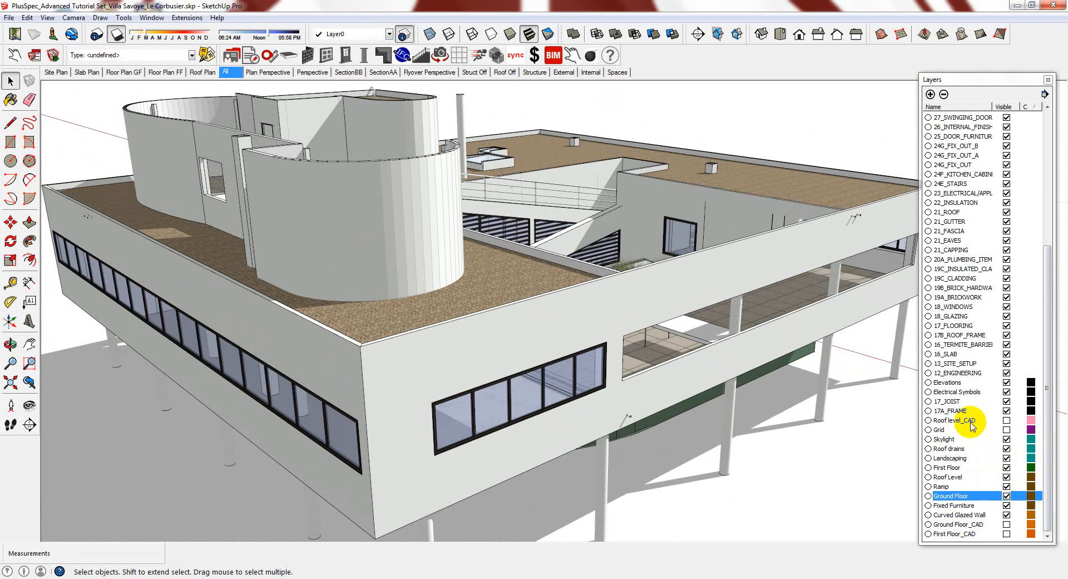
{"action": "left_click", "coordinate": [1007, 467]}
{"action": "middle_click_drag", "start_coordinate": [825, 427], "coordinate": [673, 281]}
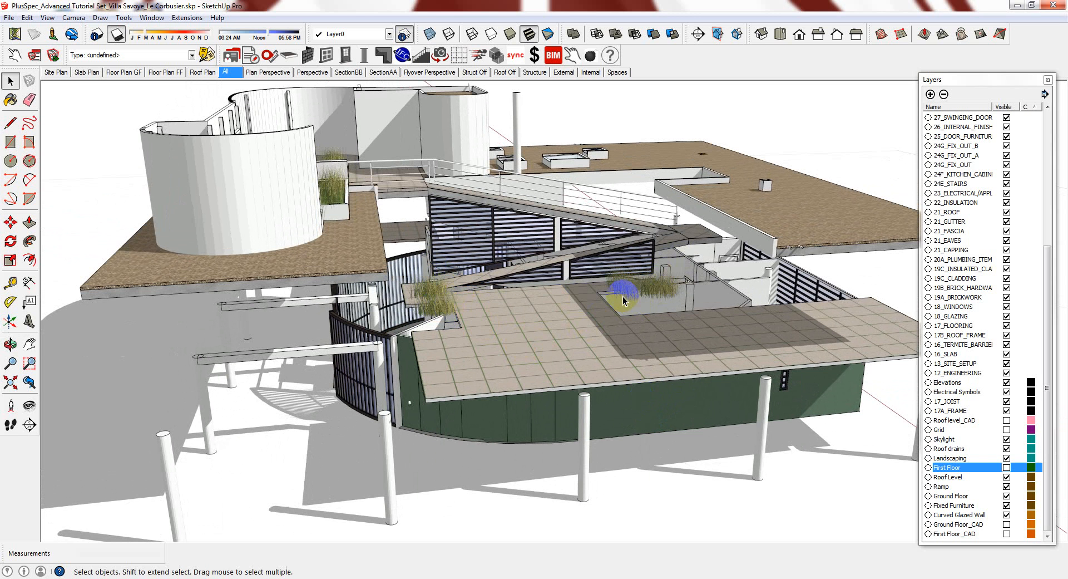
{"action": "left_click", "coordinate": [1006, 468]}
{"action": "left_click", "coordinate": [1006, 477]}
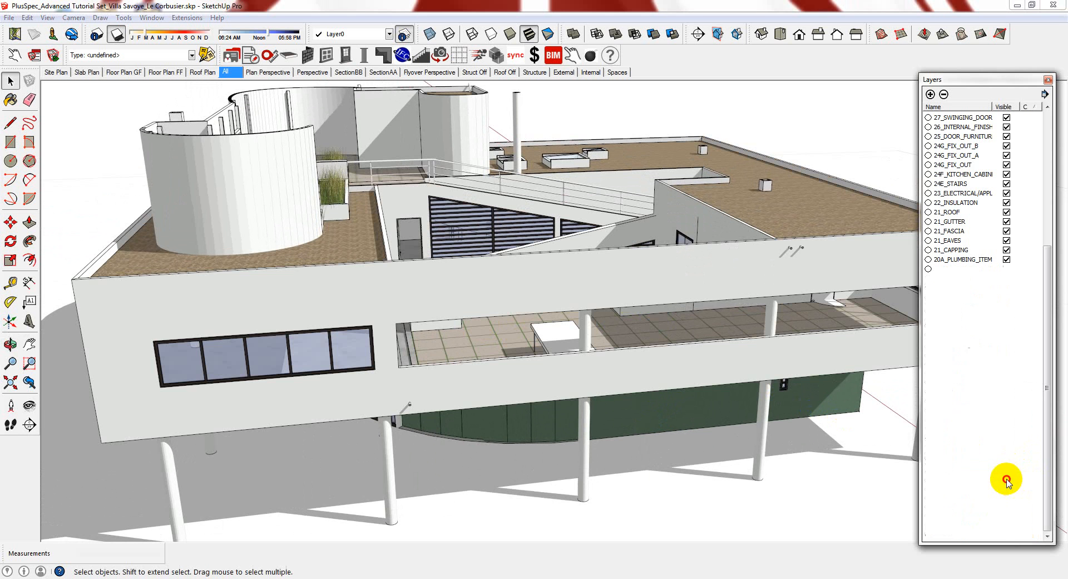
{"action": "middle_click_drag", "start_coordinate": [340, 285], "coordinate": [371, 338]}
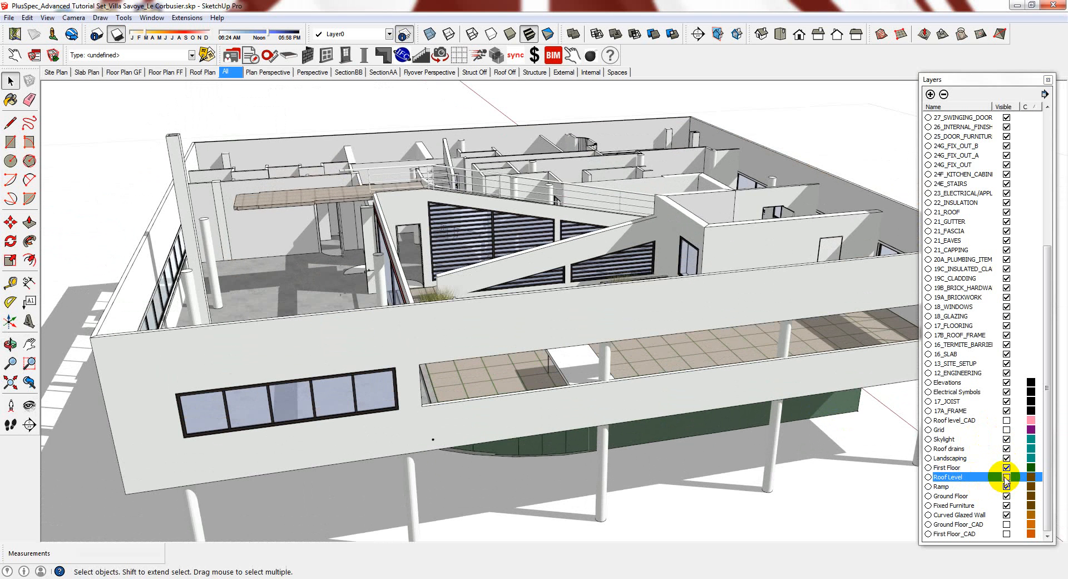
{"action": "left_click", "coordinate": [1006, 477]}
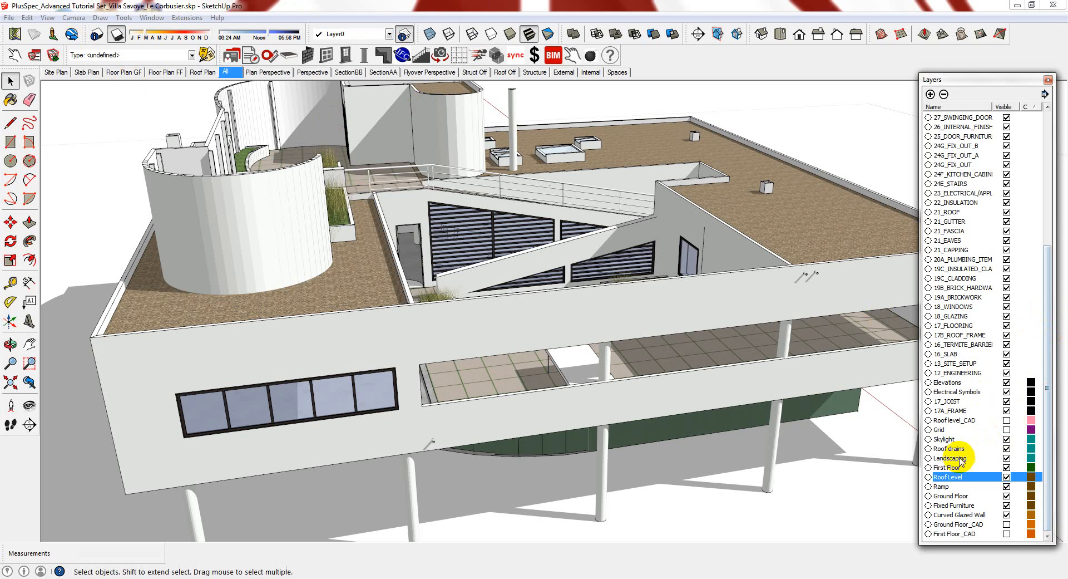
{"action": "left_click_drag", "start_coordinate": [1042, 353], "coordinate": [1044, 220]}
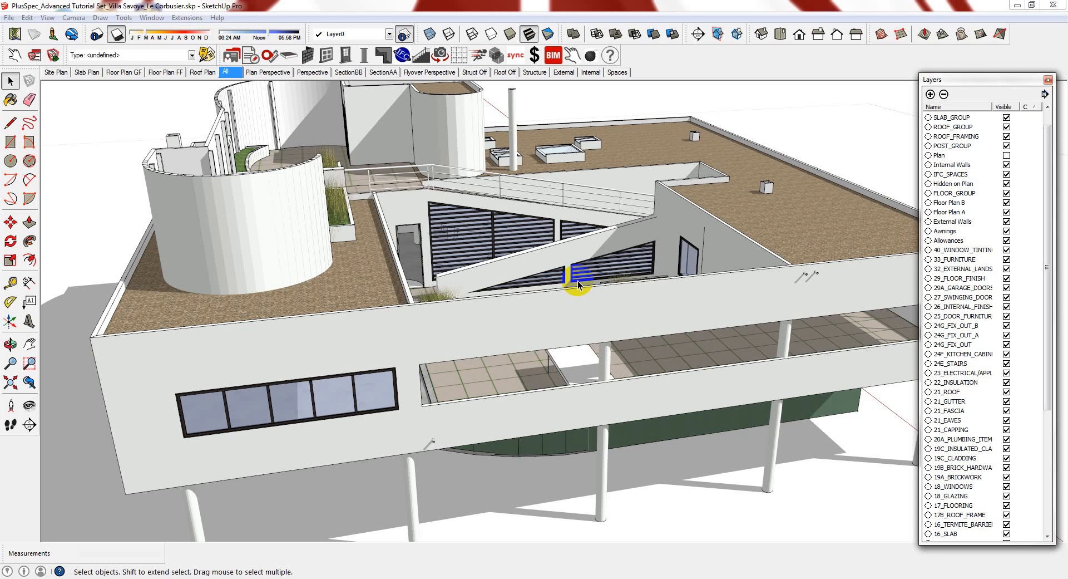
{"action": "left_click_drag", "start_coordinate": [1044, 167], "coordinate": [1046, 314]}
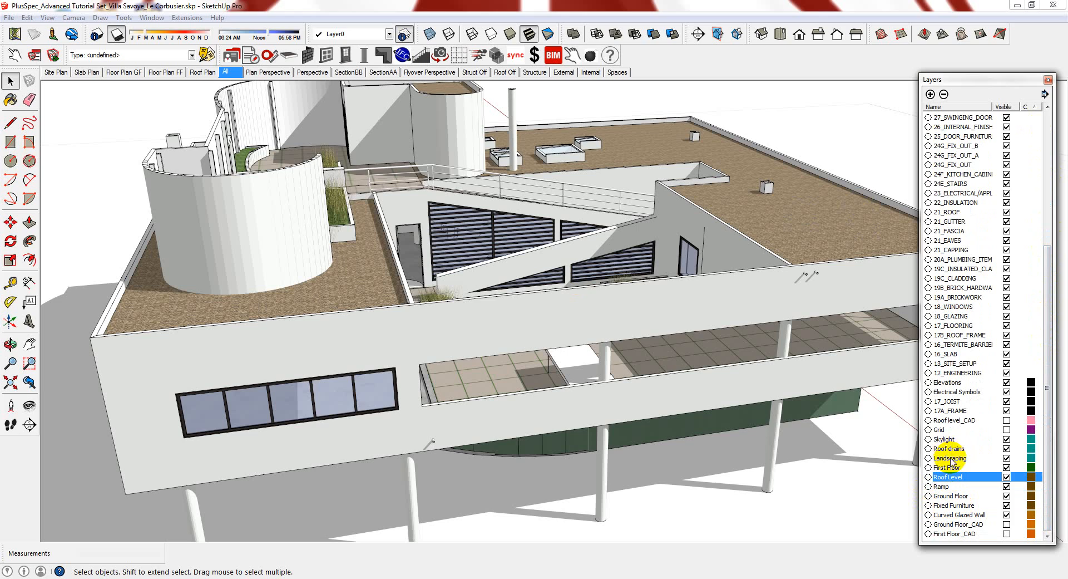
{"action": "left_click", "coordinate": [1006, 440]}
{"action": "left_click", "coordinate": [1007, 440]}
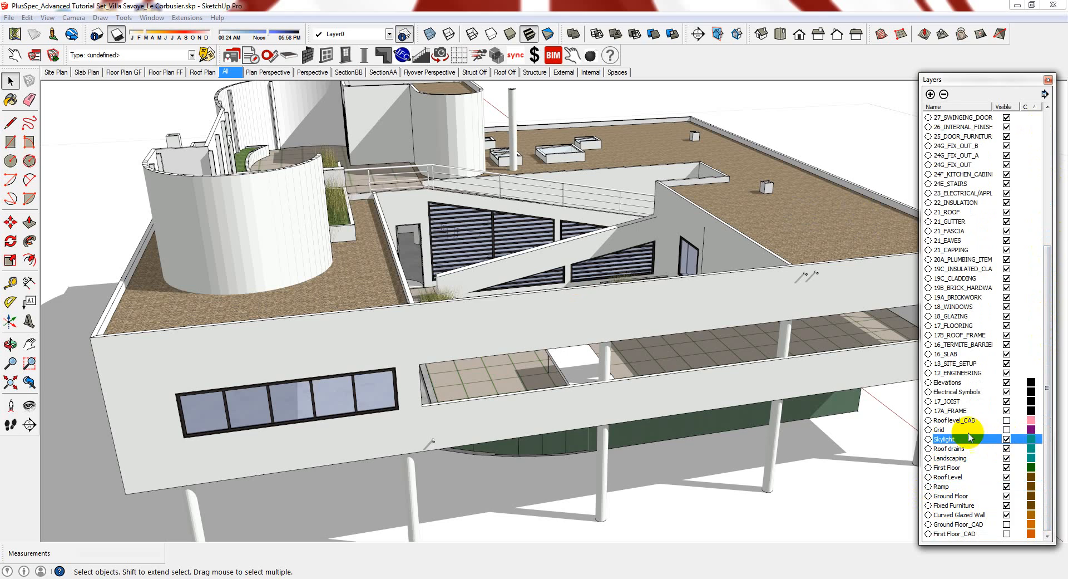
{"action": "middle_click_drag", "start_coordinate": [639, 202], "coordinate": [623, 207]}
{"action": "scroll", "coordinate": [574, 102], "scroll_direction": "up", "scroll_amount": 10}
{"action": "scroll", "coordinate": [604, 280], "scroll_direction": "down", "scroll_amount": 5}
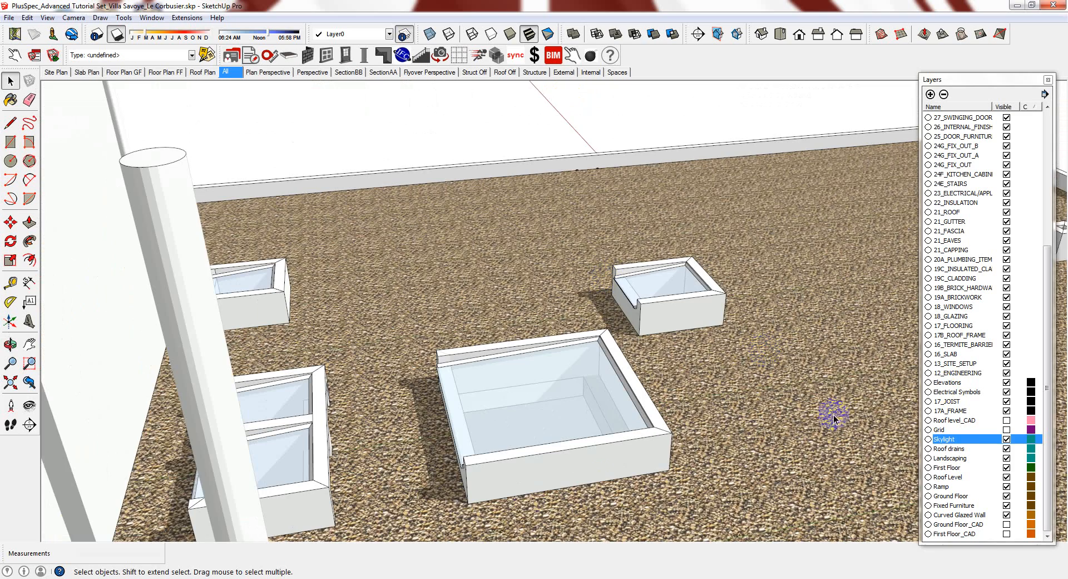
{"action": "scroll", "coordinate": [528, 488], "scroll_direction": "up", "scroll_amount": 2}
{"action": "left_click", "coordinate": [1007, 440]}
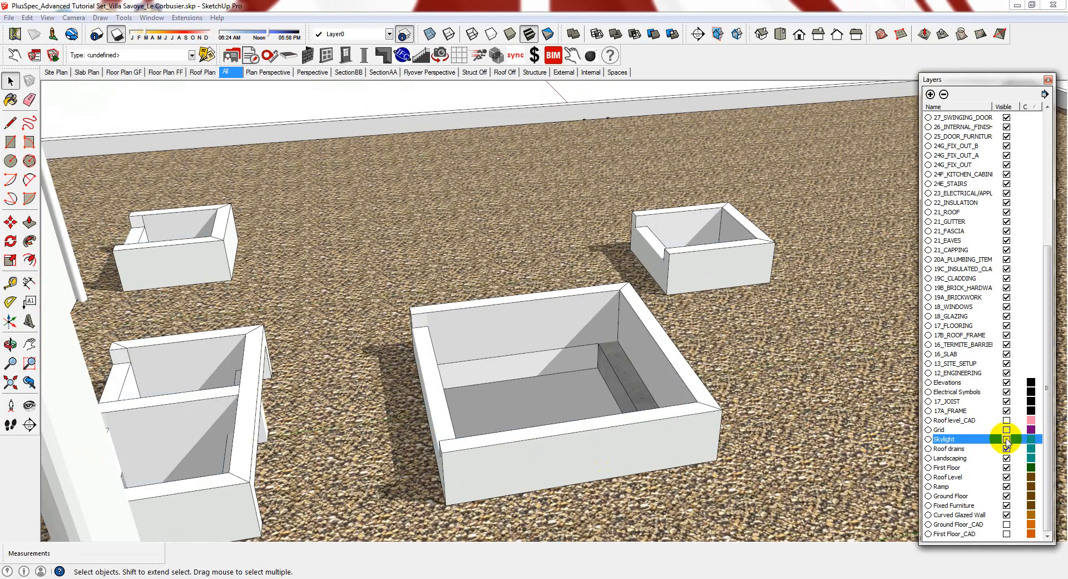
{"action": "left_click", "coordinate": [1006, 439]}
{"action": "left_click", "coordinate": [1007, 439]}
{"action": "left_click", "coordinate": [1007, 440]}
{"action": "middle_click_drag", "start_coordinate": [601, 252], "coordinate": [660, 210]}
{"action": "scroll", "coordinate": [661, 209], "scroll_direction": "down", "scroll_amount": 5}
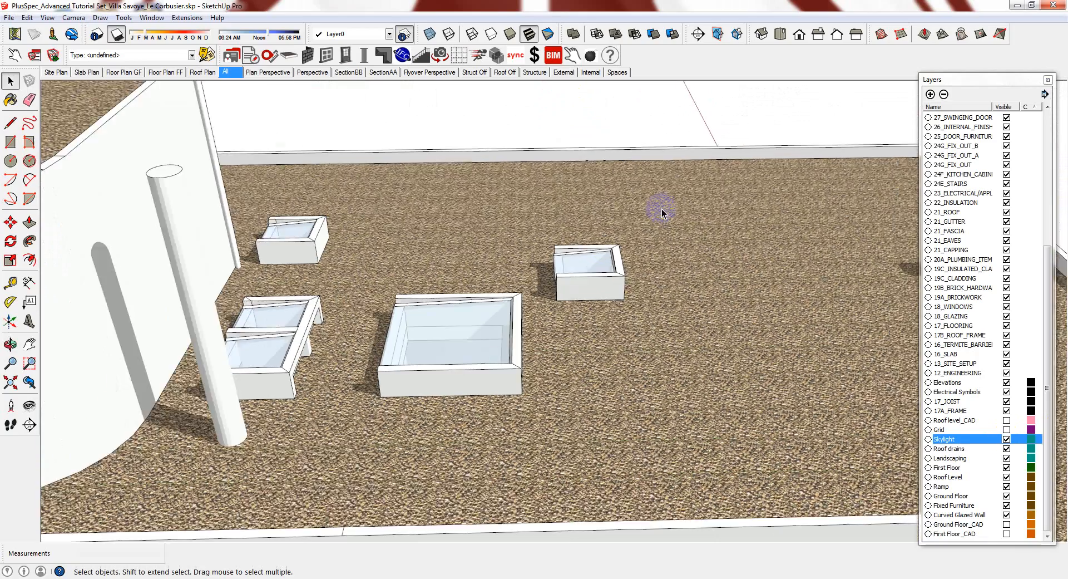
{"action": "scroll", "coordinate": [661, 208], "scroll_direction": "down", "scroll_amount": 8}
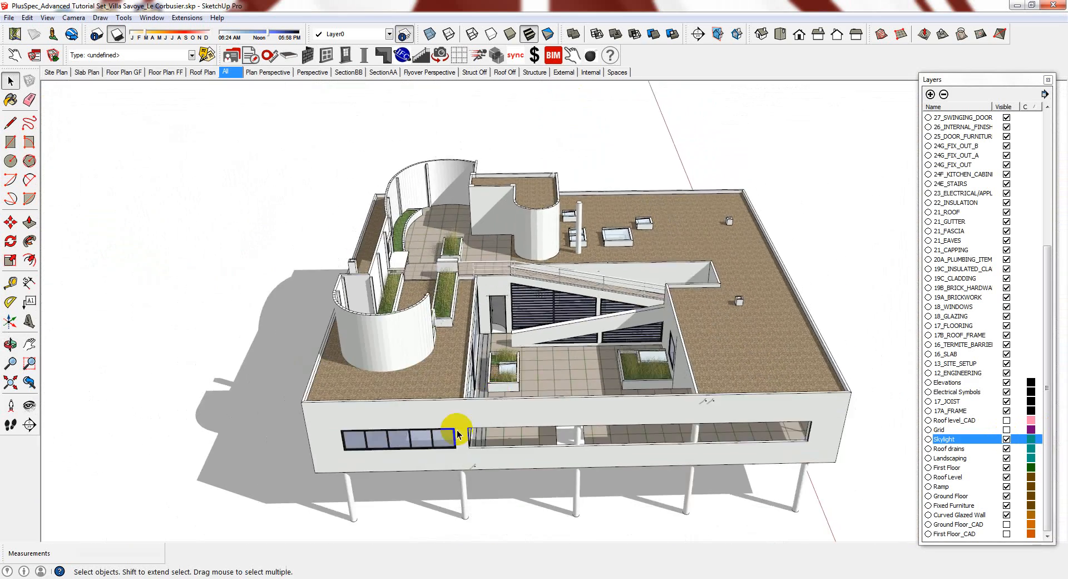
{"action": "scroll", "coordinate": [468, 497], "scroll_direction": "up", "scroll_amount": 10}
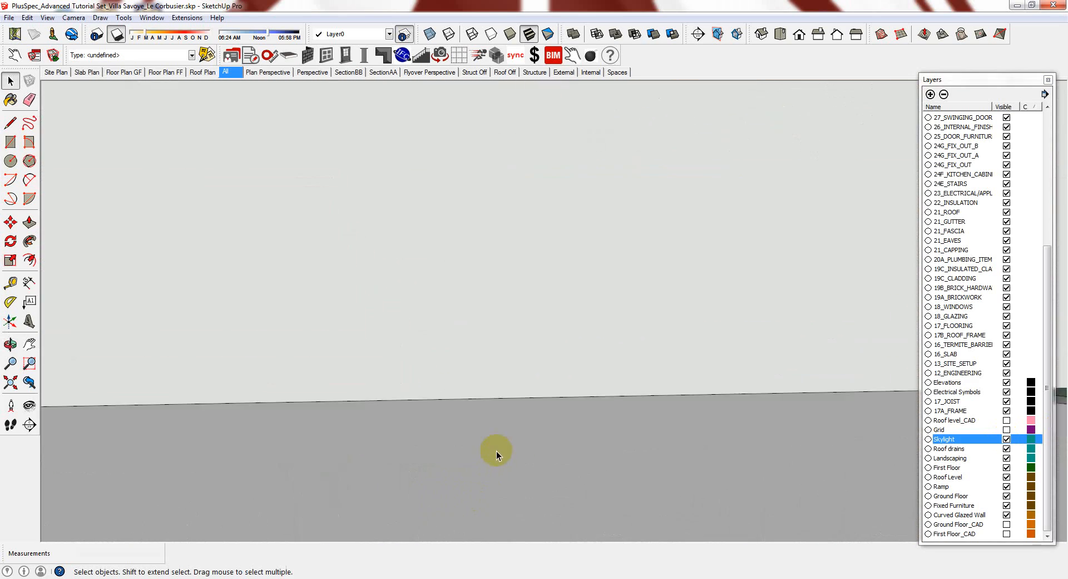
{"action": "middle_click_drag", "start_coordinate": [490, 402], "coordinate": [485, 373]}
{"action": "scroll", "coordinate": [492, 379], "scroll_direction": "up", "scroll_amount": 2}
{"action": "scroll", "coordinate": [495, 388], "scroll_direction": "up", "scroll_amount": 7}
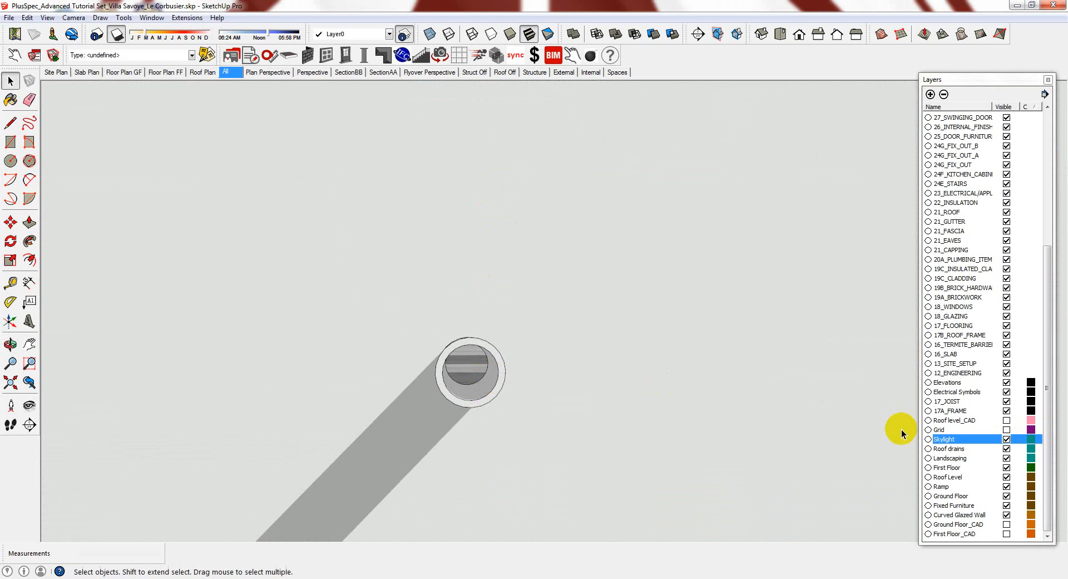
Turn the Roof drains layer back on, then zoom out to see the whole villa
{"action": "left_click", "coordinate": [1007, 449]}
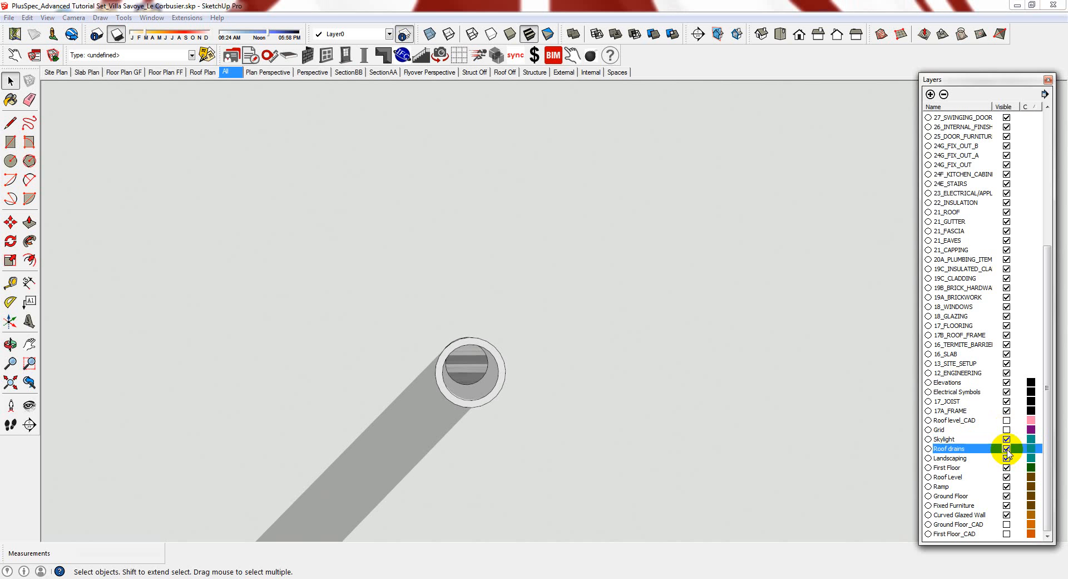
{"action": "left_click", "coordinate": [1006, 449]}
{"action": "left_click", "coordinate": [1007, 449]}
{"action": "middle_click_drag", "start_coordinate": [530, 435], "coordinate": [512, 405]}
{"action": "scroll", "coordinate": [515, 402], "scroll_direction": "down", "scroll_amount": 5}
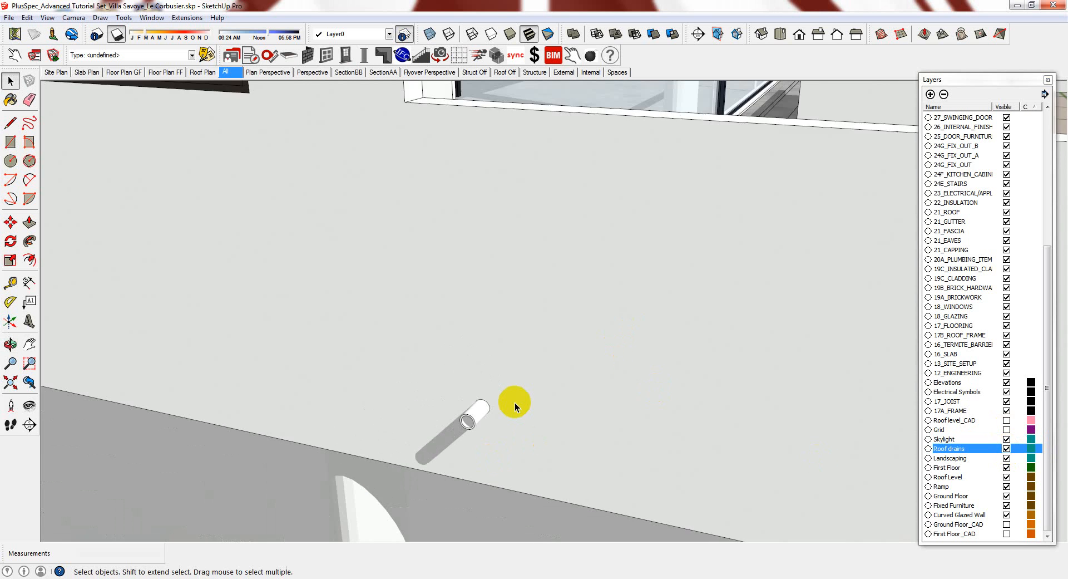
{"action": "scroll", "coordinate": [502, 429], "scroll_direction": "down", "scroll_amount": 10}
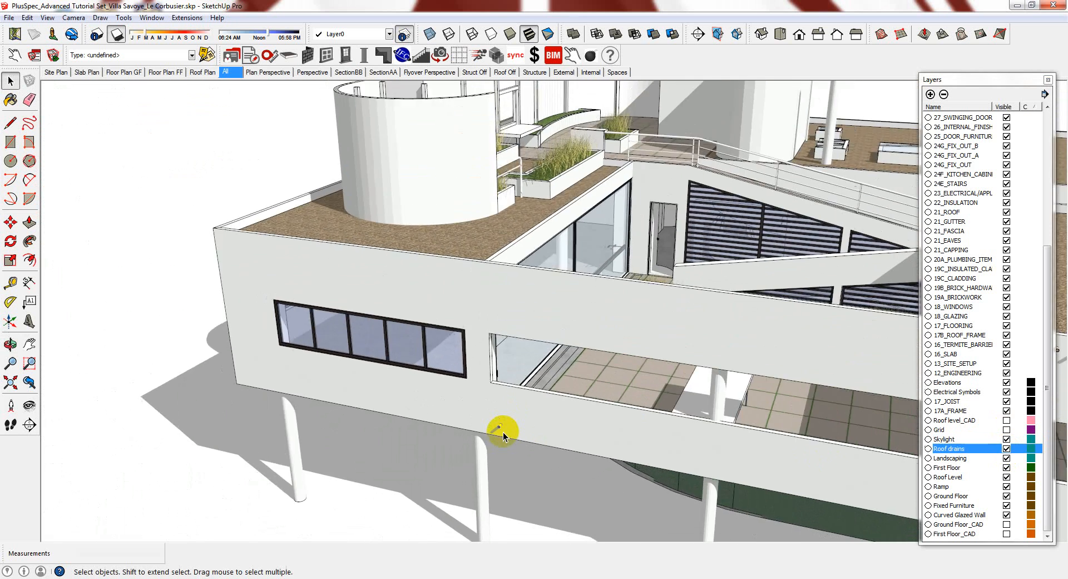
{"action": "scroll", "coordinate": [503, 432], "scroll_direction": "down", "scroll_amount": 6}
{"action": "scroll", "coordinate": [890, 398], "scroll_direction": "up", "scroll_amount": 4}
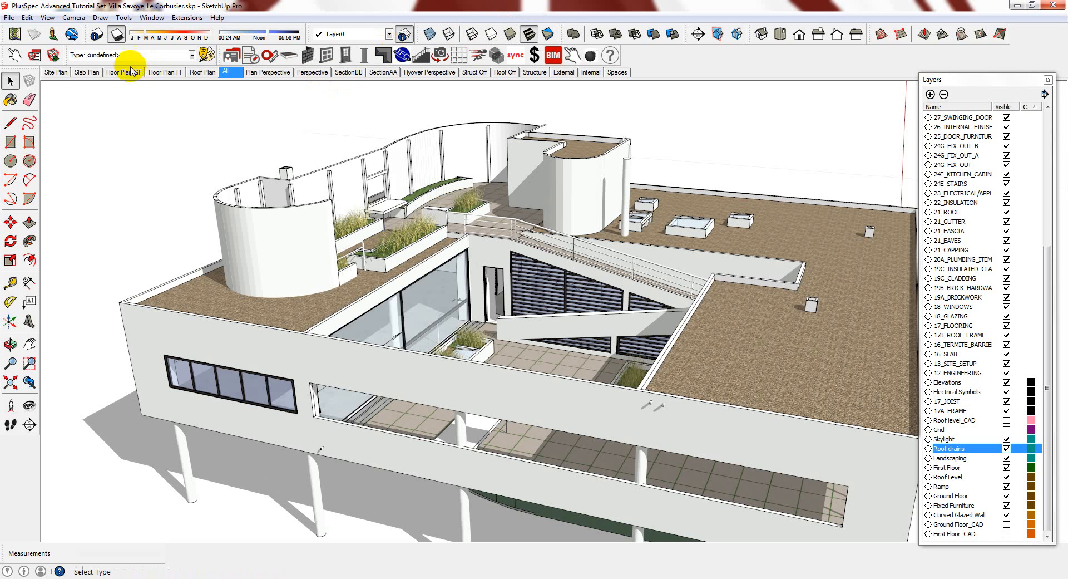
Open the Scene Manager from the All scene tab's context menu
{"action": "right_click", "coordinate": [231, 75]}
{"action": "left_click", "coordinate": [273, 169]}
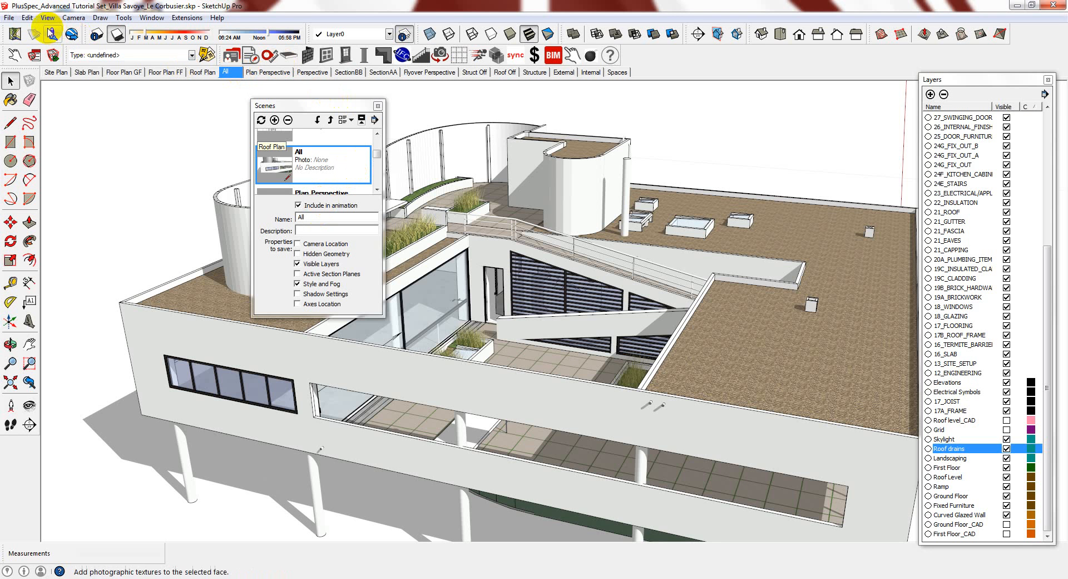
Add Scene 18 from the current view via View > Animation > Add Scene
{"action": "left_click", "coordinate": [47, 17]}
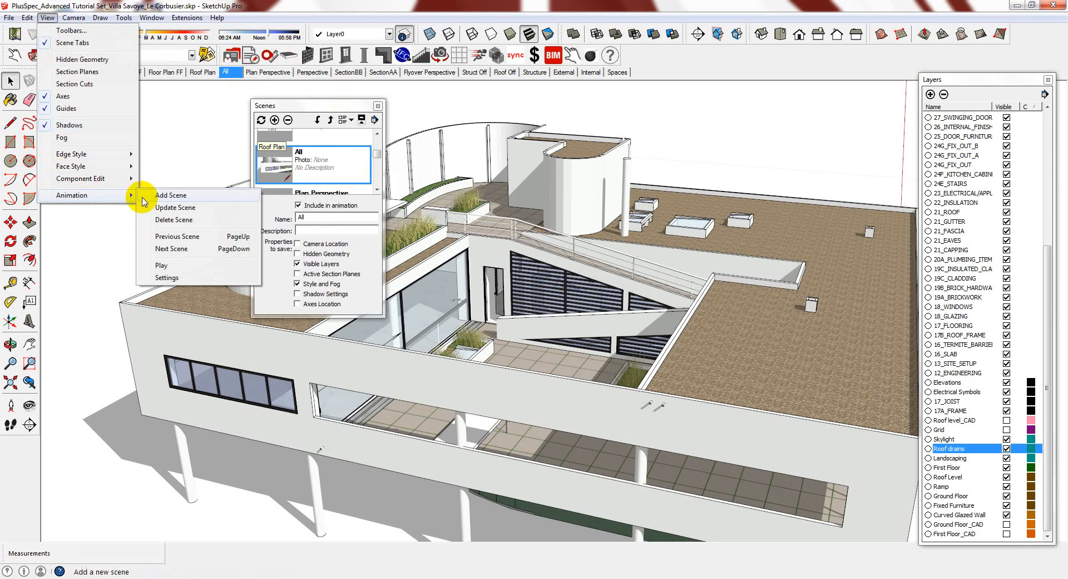
{"action": "left_click", "coordinate": [142, 197]}
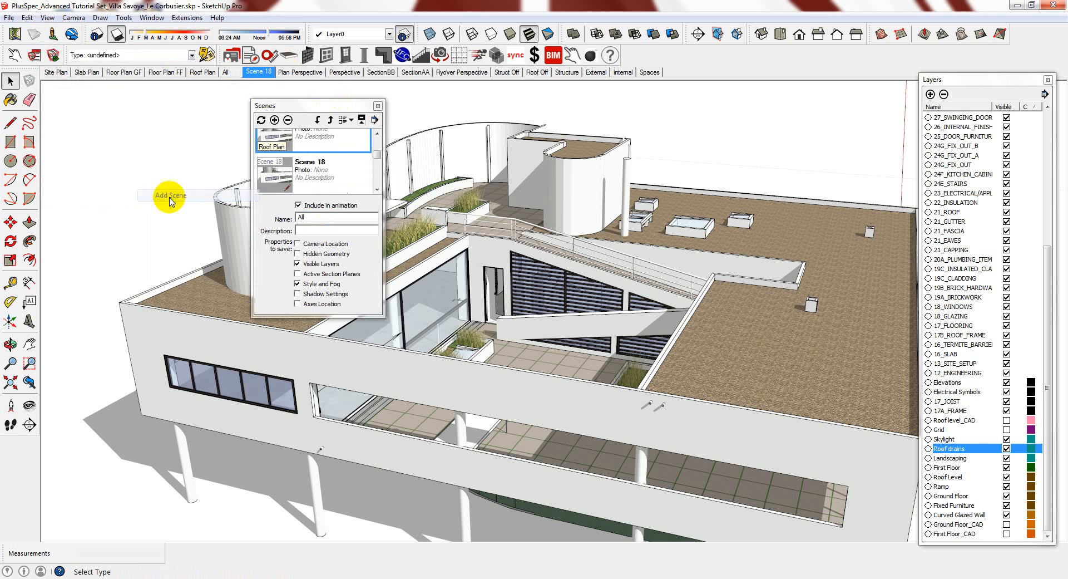
{"action": "left_click", "coordinate": [225, 72]}
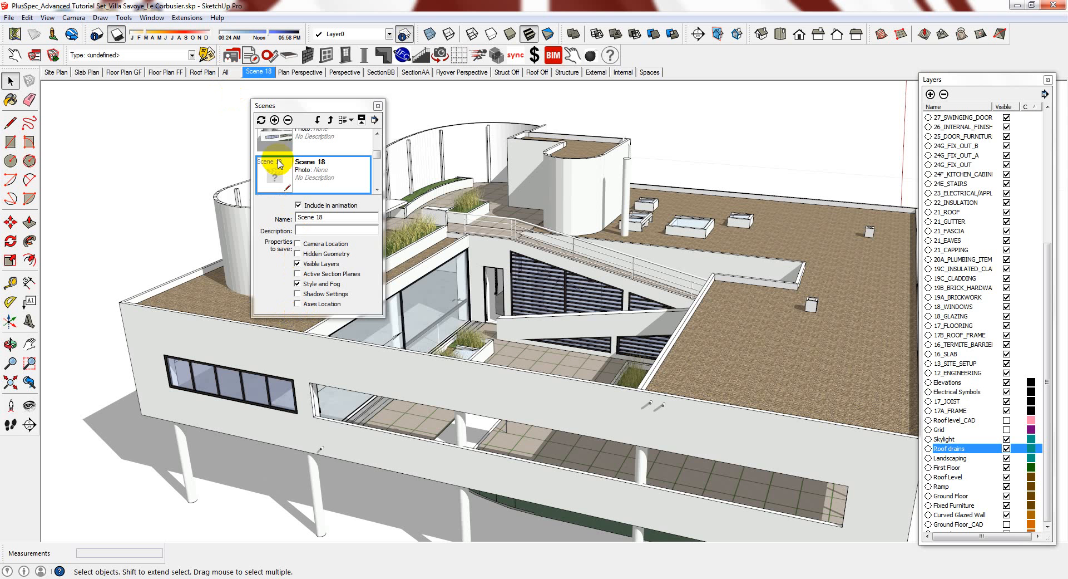
Close the Scene Manager and orbit to a low, slightly frontal side view of the villa
{"action": "left_click", "coordinate": [378, 106]}
{"action": "middle_click_drag", "start_coordinate": [248, 395], "coordinate": [505, 389]}
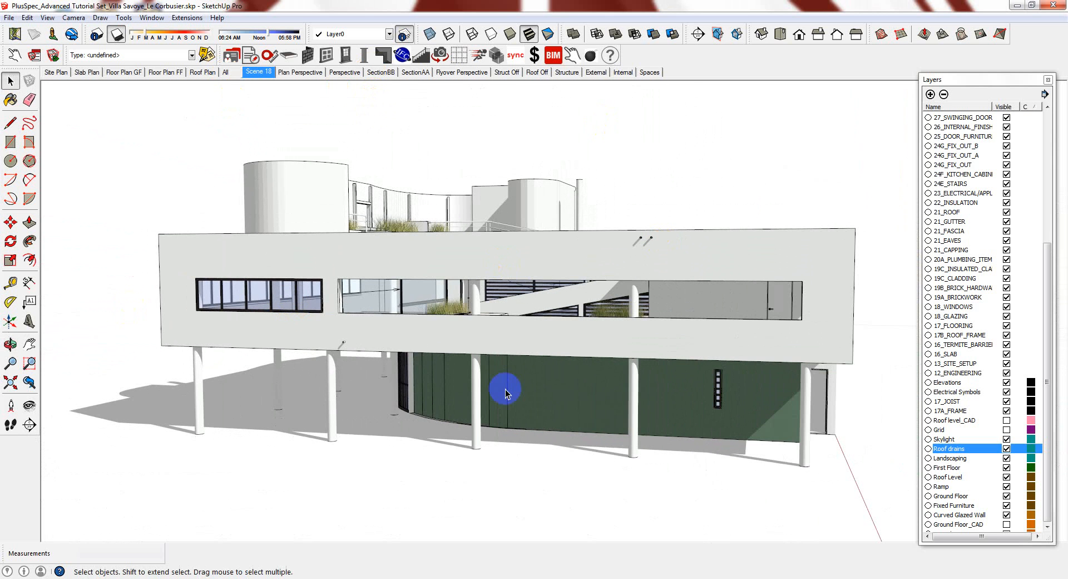
{"action": "middle_click_drag", "start_coordinate": [692, 299], "coordinate": [666, 318]}
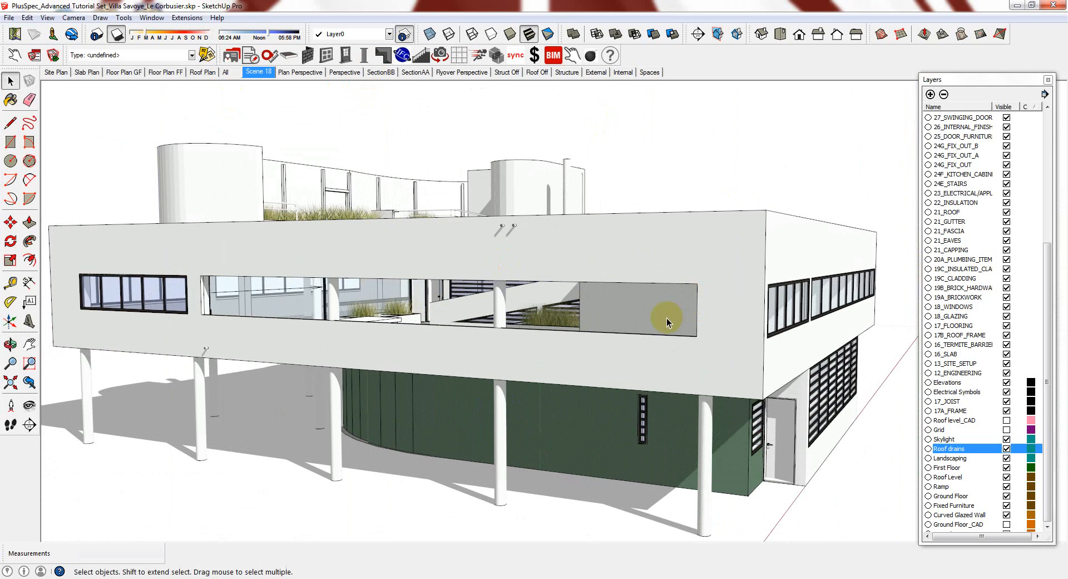
{"action": "key", "text": "space"}
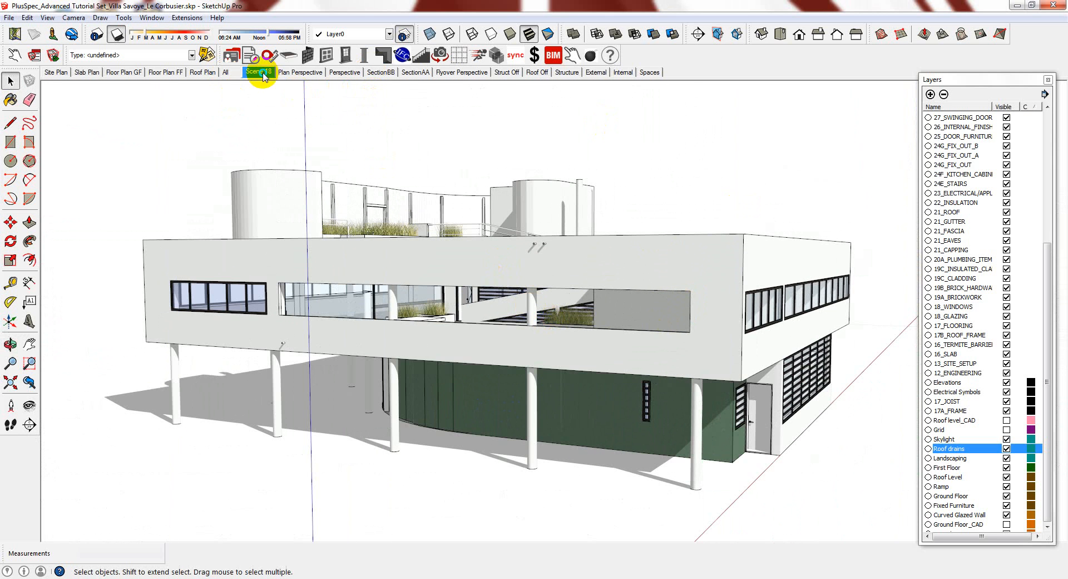
Update Scene 18 with this view, then go to the Floor Plan GF scene
{"action": "right_click", "coordinate": [263, 72]}
{"action": "left_click", "coordinate": [292, 121]}
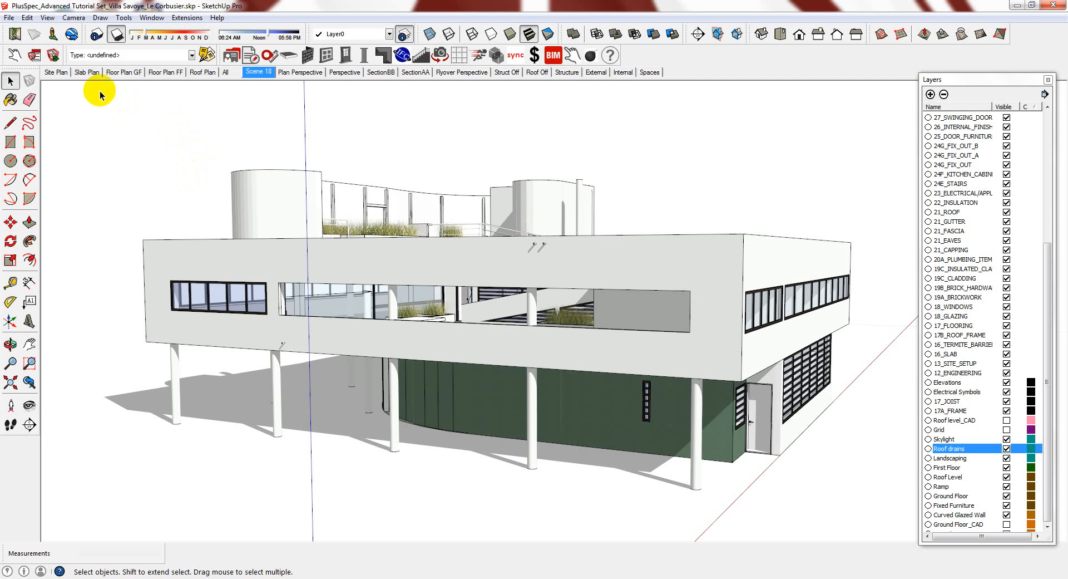
{"action": "left_click", "coordinate": [118, 72]}
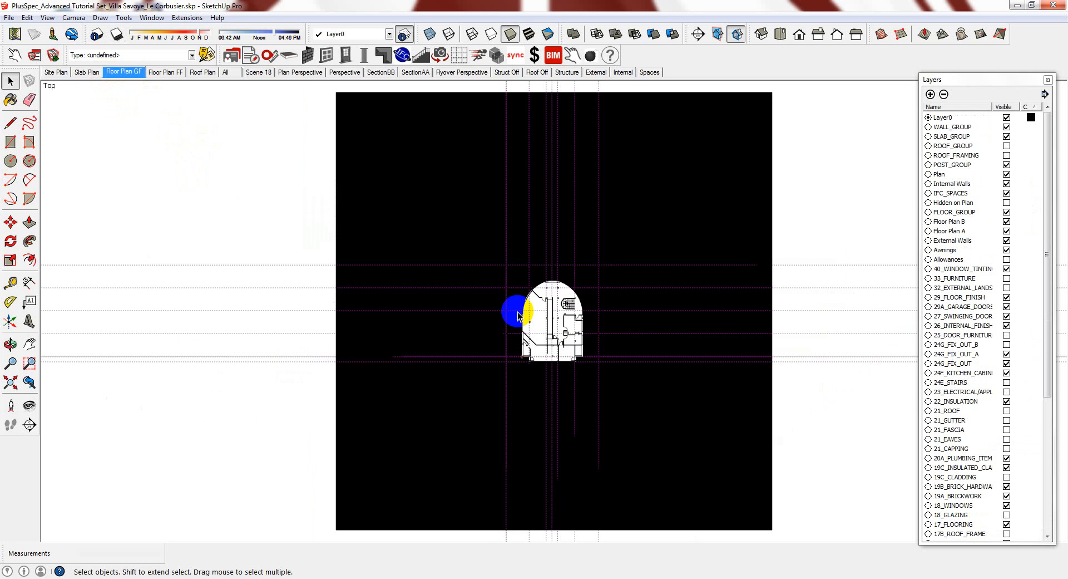
Hide the black image rectangle covering the ground-floor plan
{"action": "right_click", "coordinate": [686, 210]}
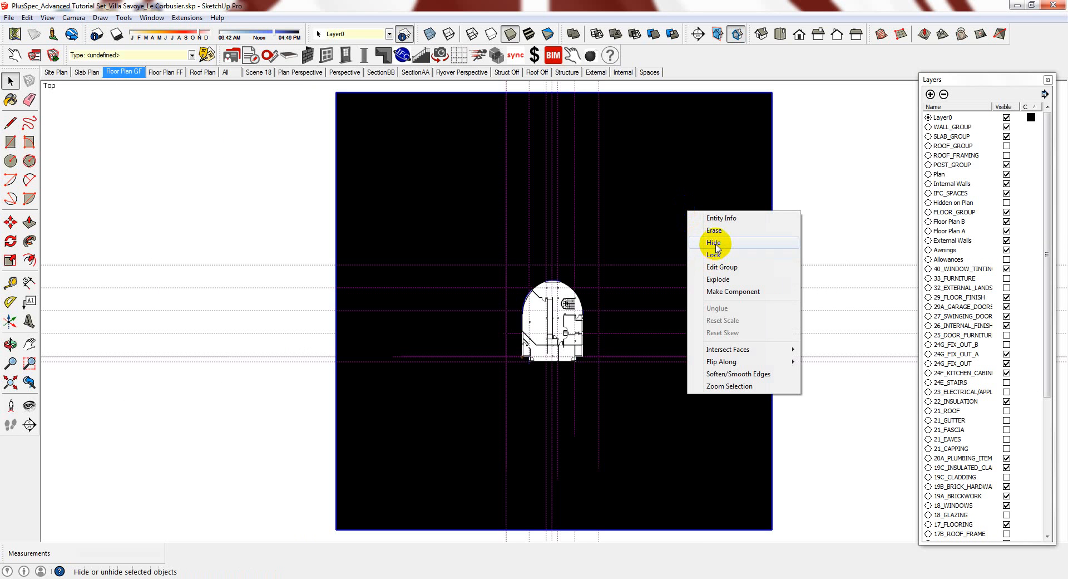
{"action": "left_click", "coordinate": [716, 249]}
{"action": "scroll", "coordinate": [608, 327], "scroll_direction": "up", "scroll_amount": 5}
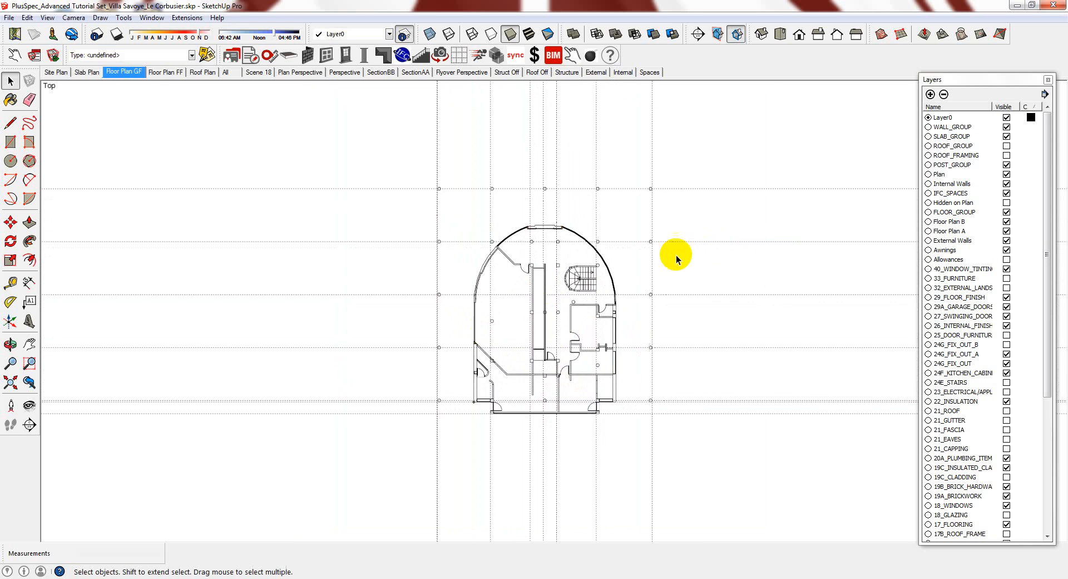
{"action": "scroll", "coordinate": [703, 326], "scroll_direction": "up", "scroll_amount": 2}
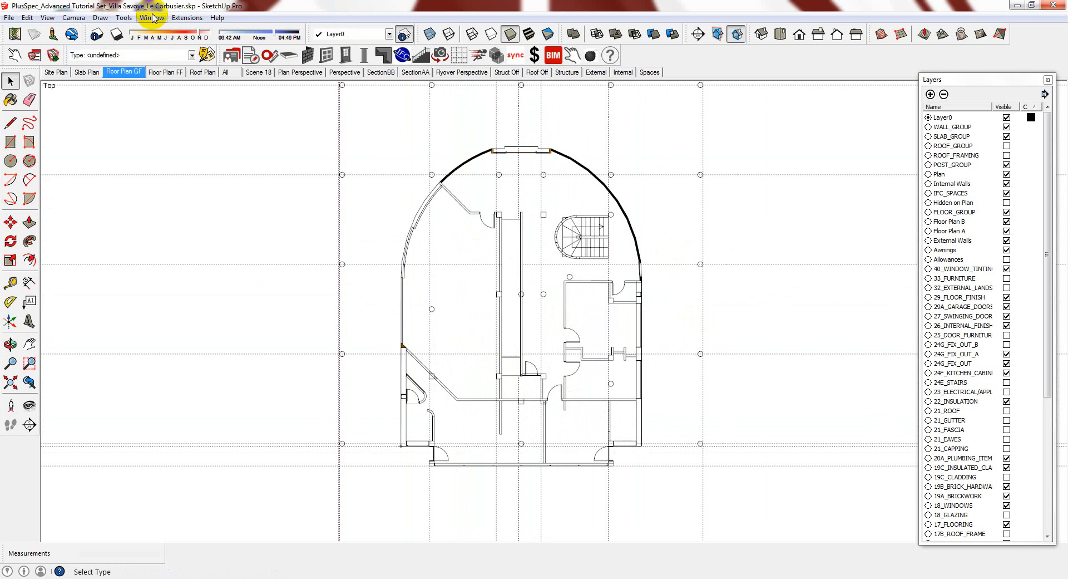
Apply the Construction Documentation style to the plan from Window > Styles
{"action": "left_click", "coordinate": [152, 18]}
{"action": "left_click", "coordinate": [163, 84]}
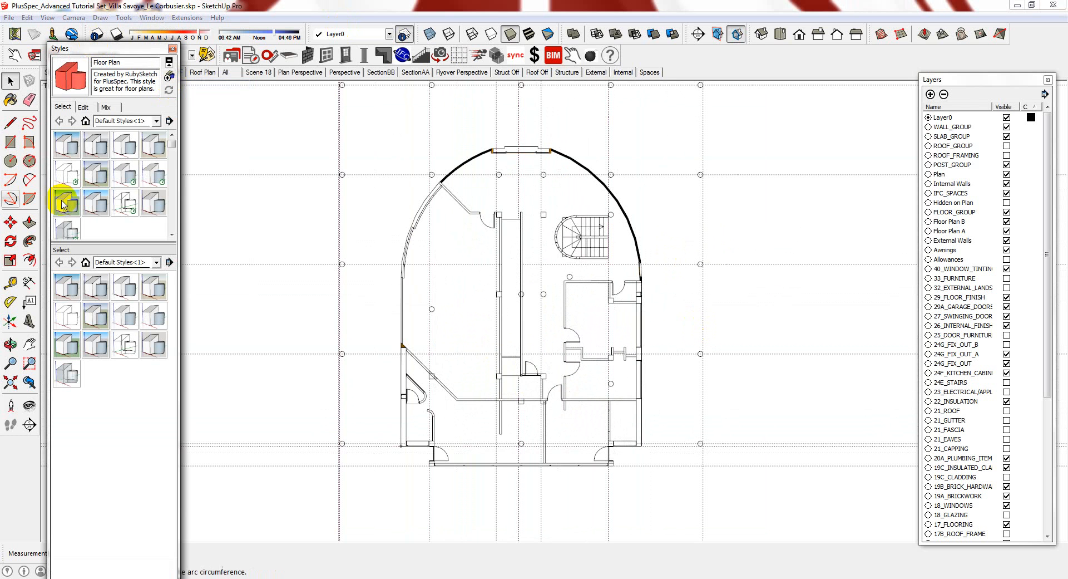
{"action": "left_click", "coordinate": [127, 144]}
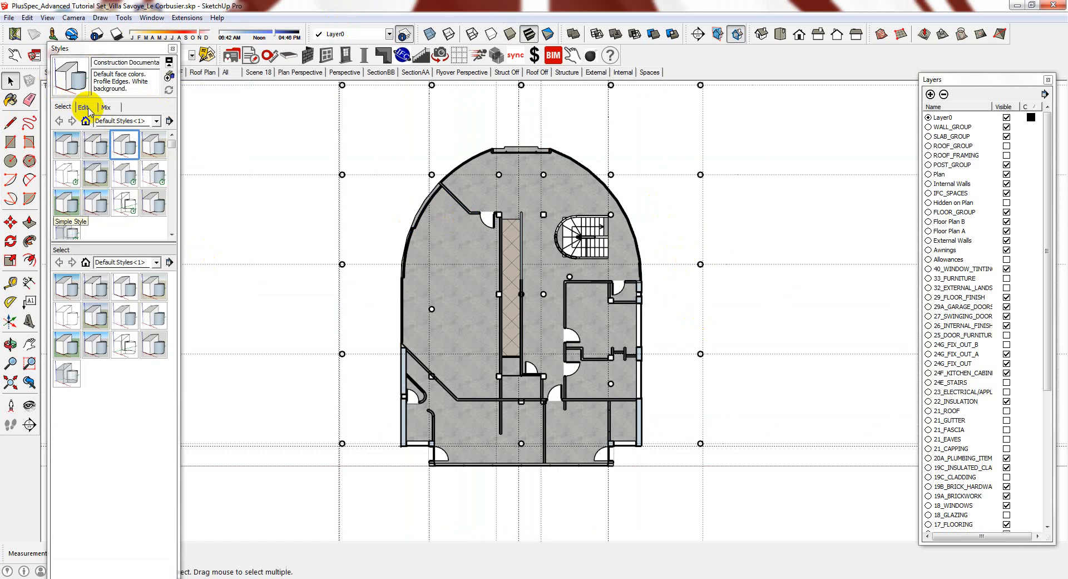
Turn off Profiles in the style's edge settings
{"action": "left_click", "coordinate": [85, 107]}
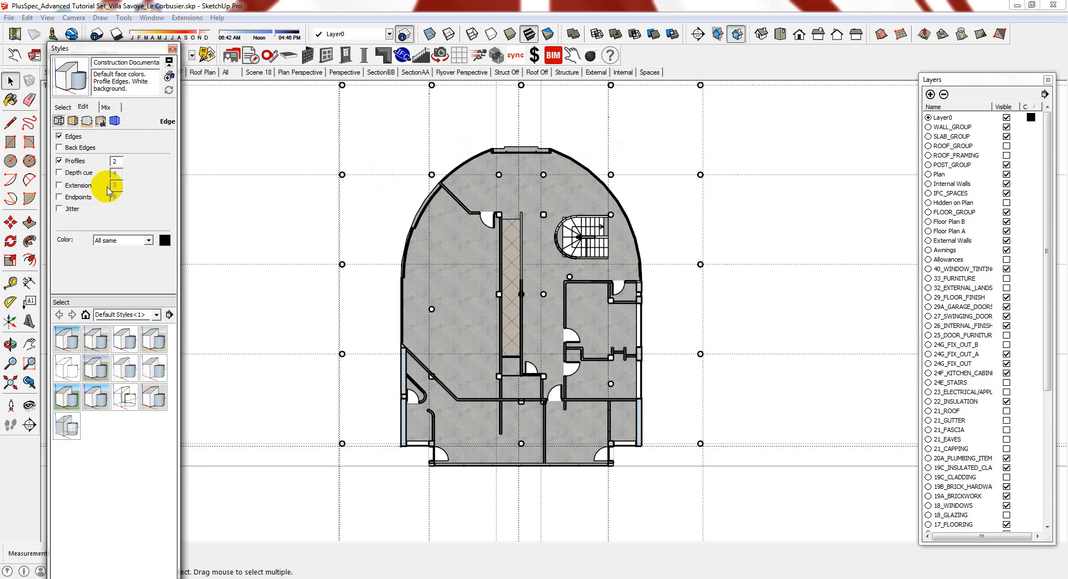
{"action": "left_click", "coordinate": [409, 248]}
{"action": "left_click", "coordinate": [304, 225]}
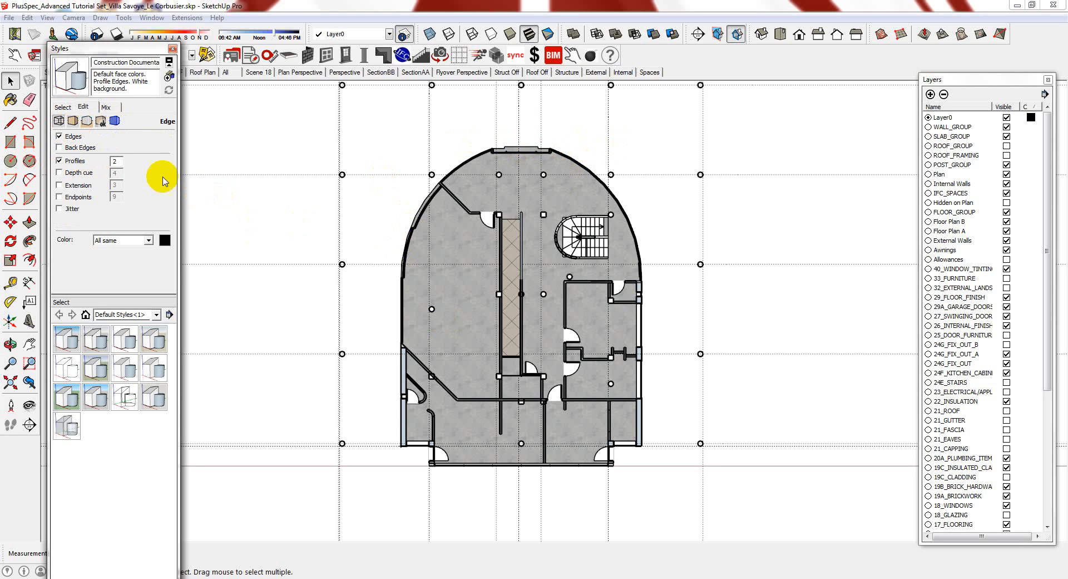
{"action": "left_click", "coordinate": [65, 165]}
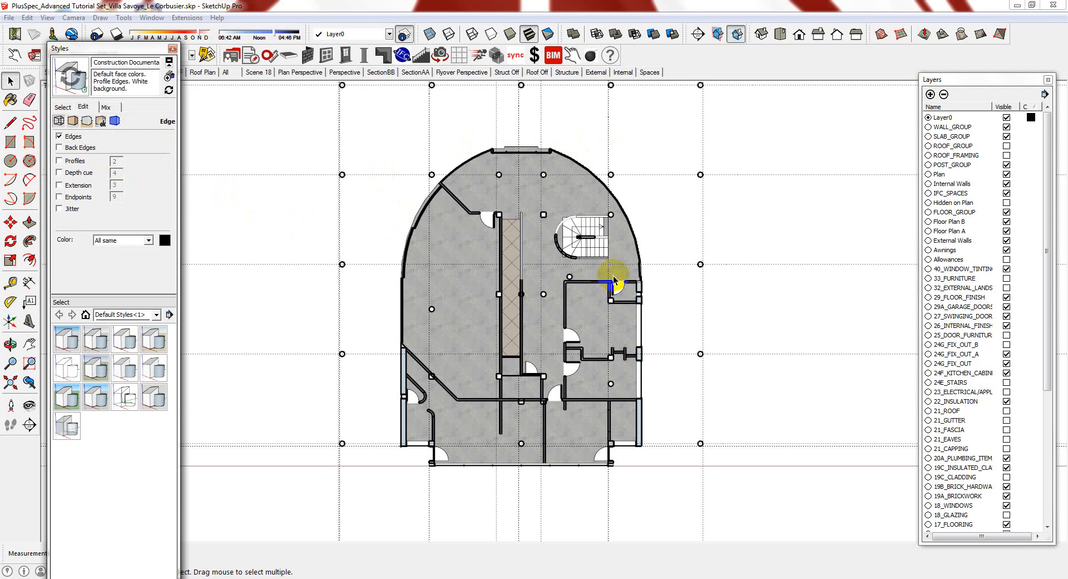
{"action": "key", "text": "space"}
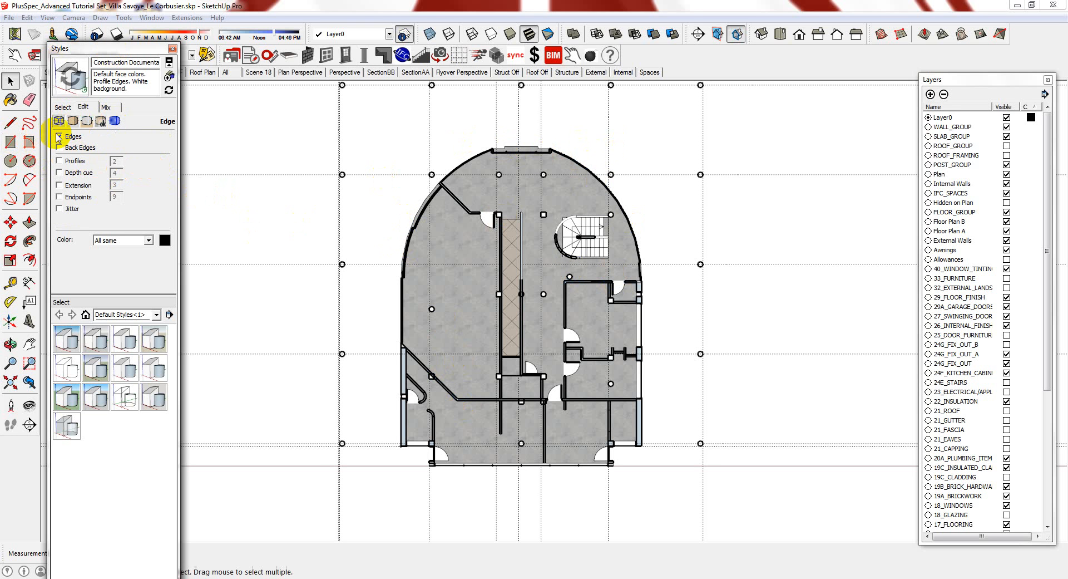
Set the section cut width to 1 in the style's modeling settings and close Styles
{"action": "left_click", "coordinate": [115, 119]}
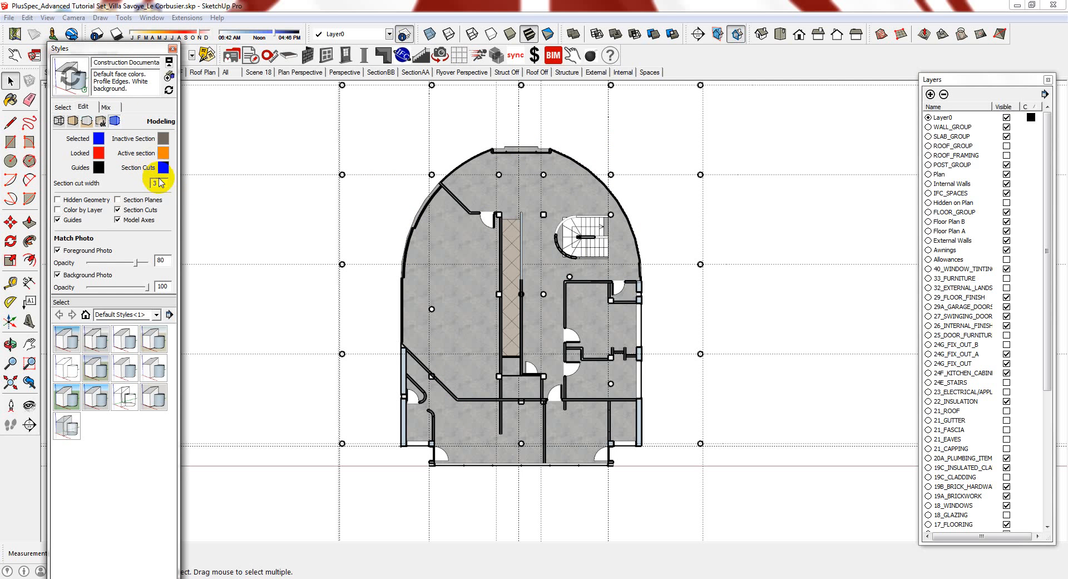
{"action": "double_click", "coordinate": [165, 185]}
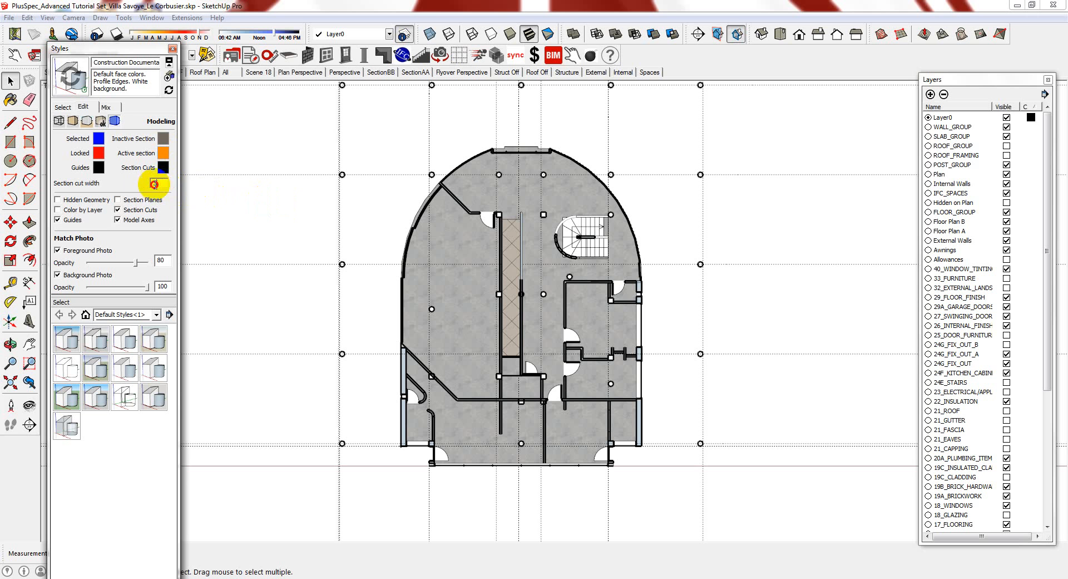
{"action": "type", "text": "1"}
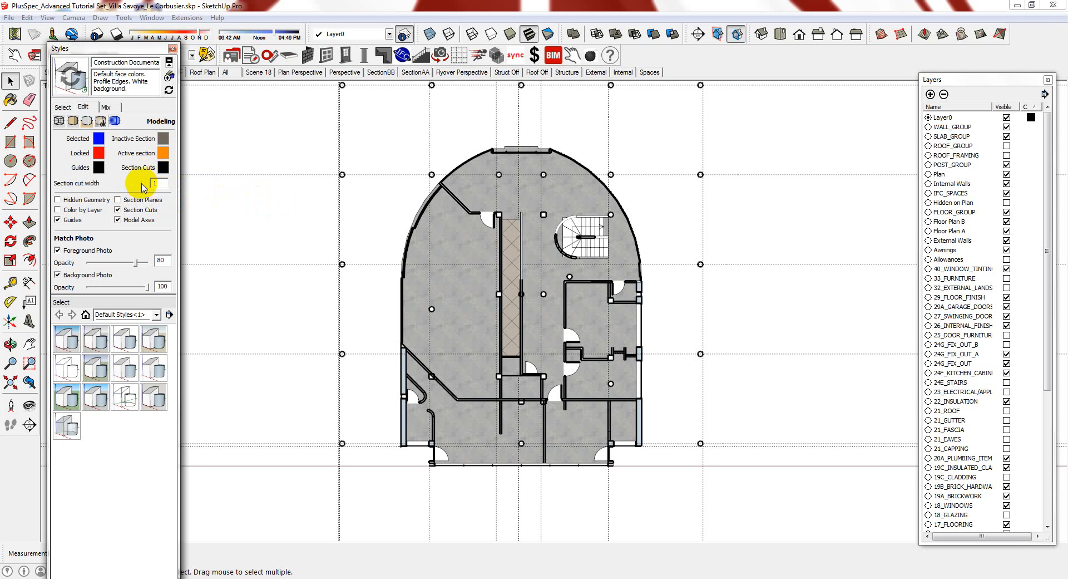
{"action": "left_click", "coordinate": [73, 121]}
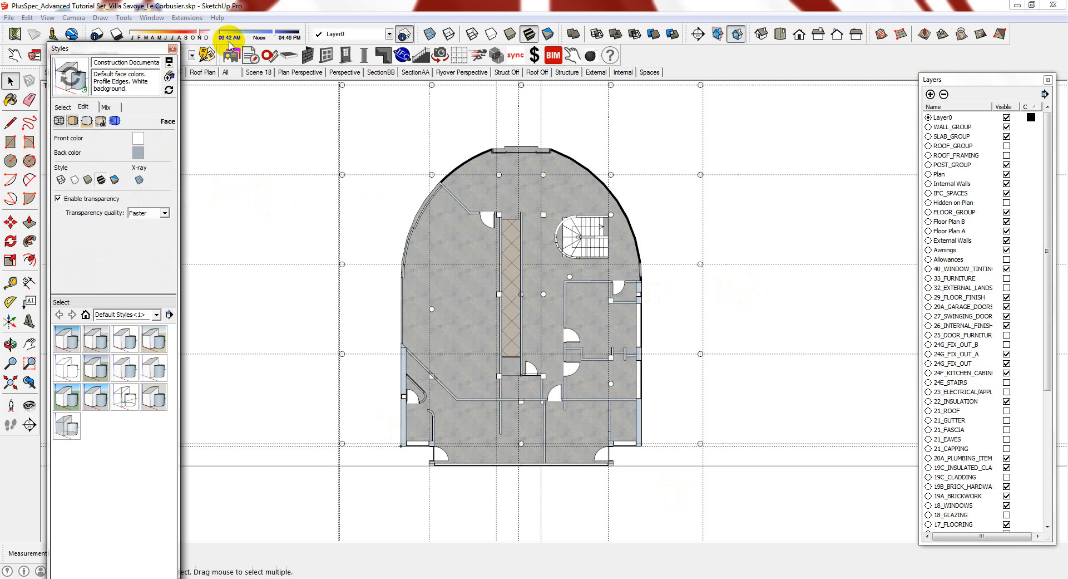
{"action": "left_click", "coordinate": [173, 49]}
Update the Floor Plan GF scene, choosing to save the style changes as a new style
{"action": "right_click", "coordinate": [131, 75]}
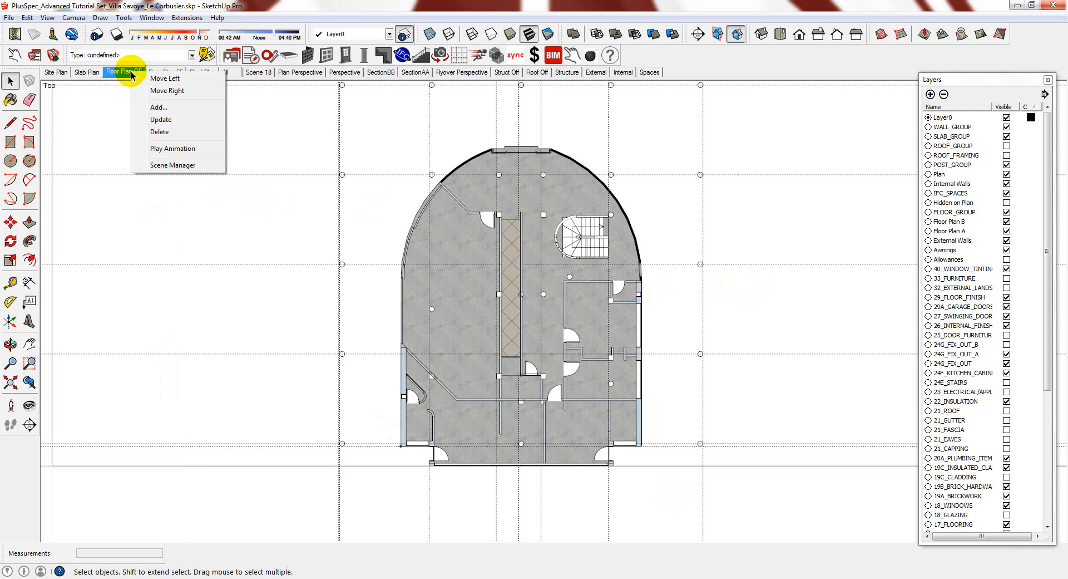
{"action": "left_click", "coordinate": [167, 119]}
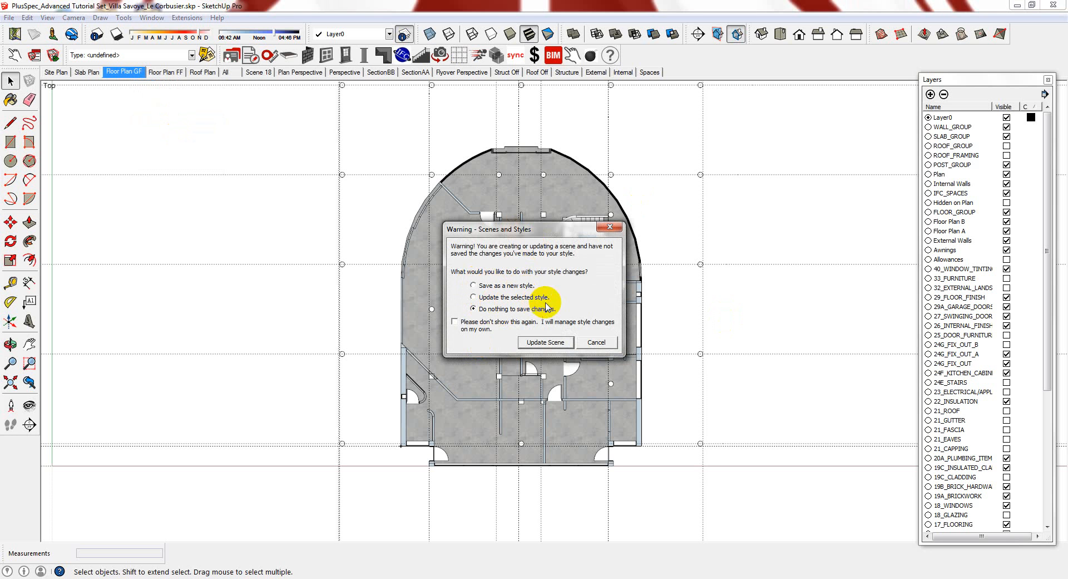
{"action": "left_click", "coordinate": [492, 286]}
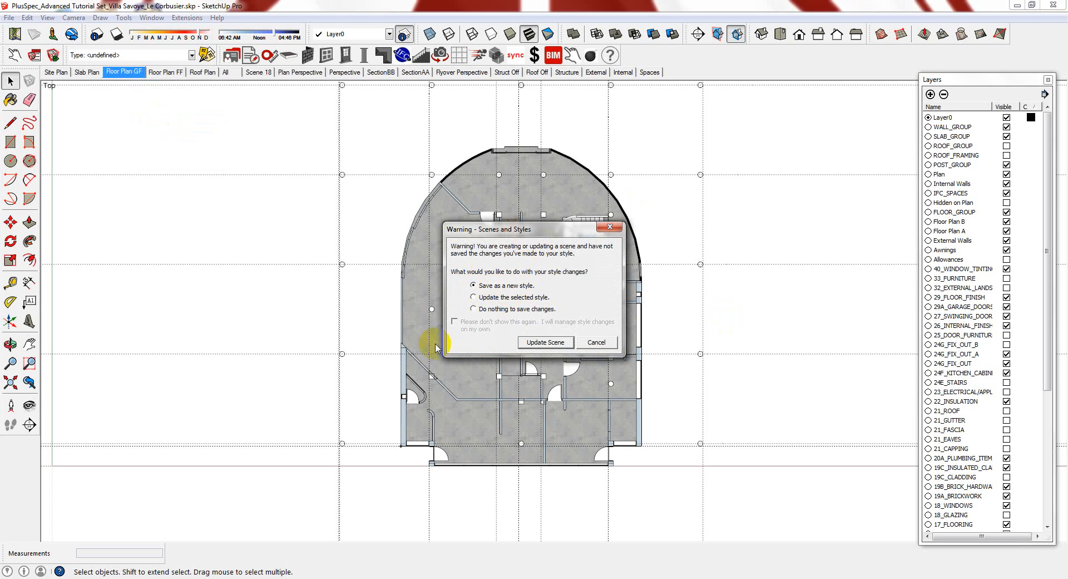
{"action": "left_click", "coordinate": [545, 342]}
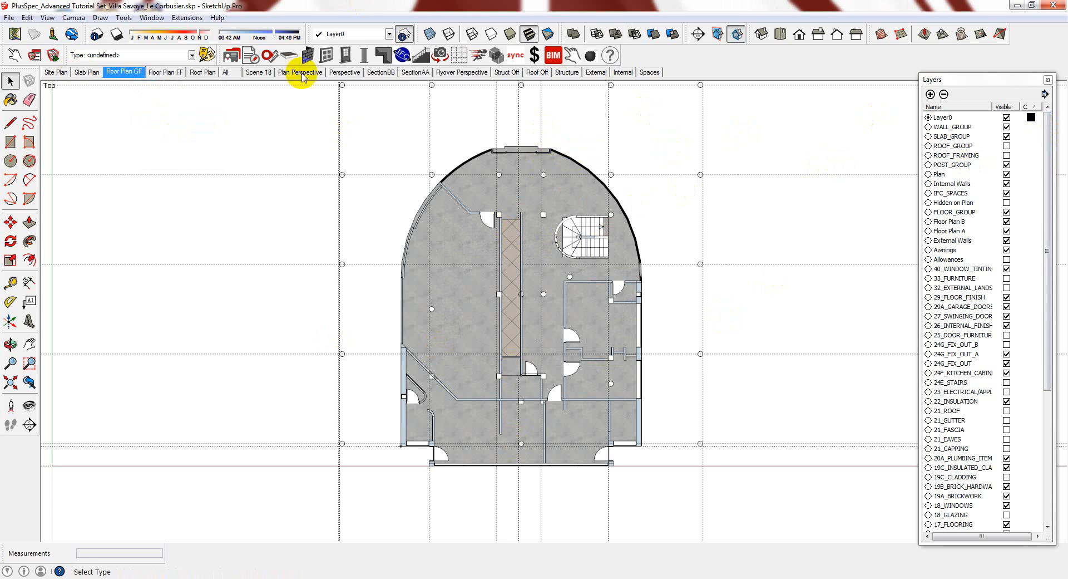
Hide the Grid layer, update Floor Plan GF without it, then switch to the SectionAA scene
{"action": "left_click_drag", "start_coordinate": [1049, 145], "coordinate": [1053, 281]}
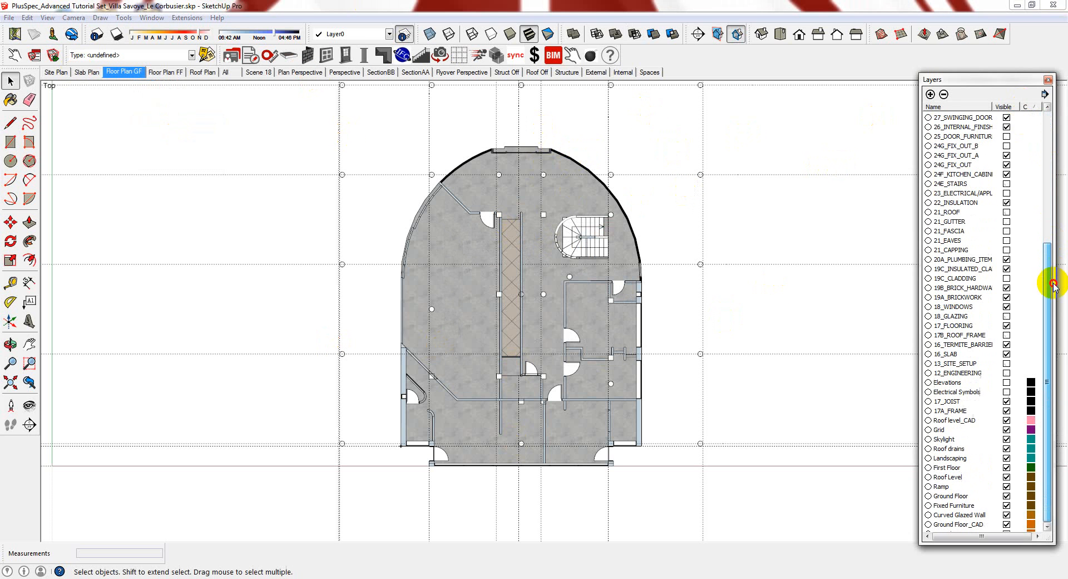
{"action": "left_click", "coordinate": [1007, 429]}
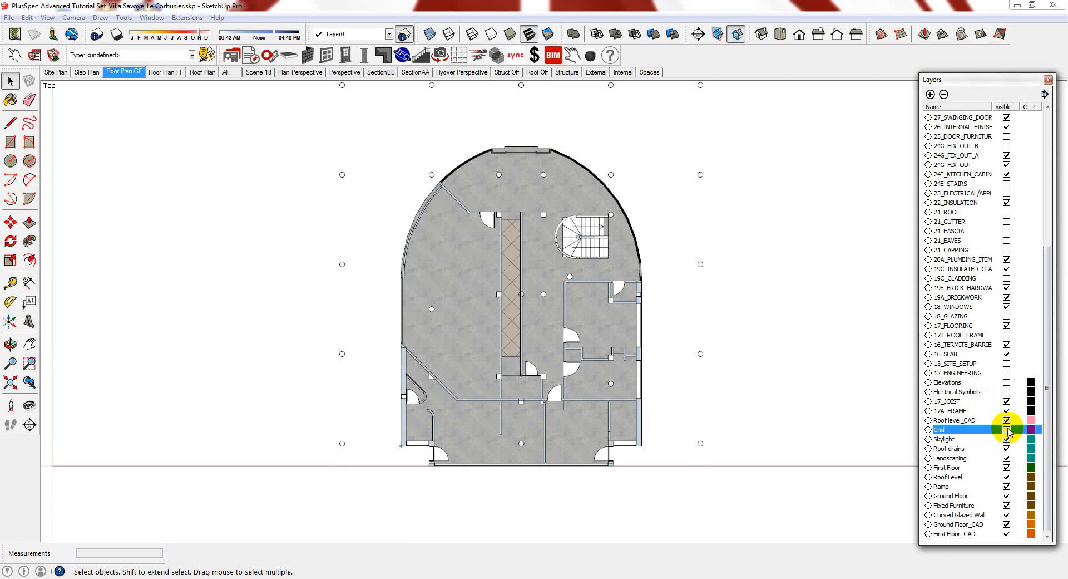
{"action": "right_click", "coordinate": [133, 73]}
{"action": "left_click", "coordinate": [167, 122]}
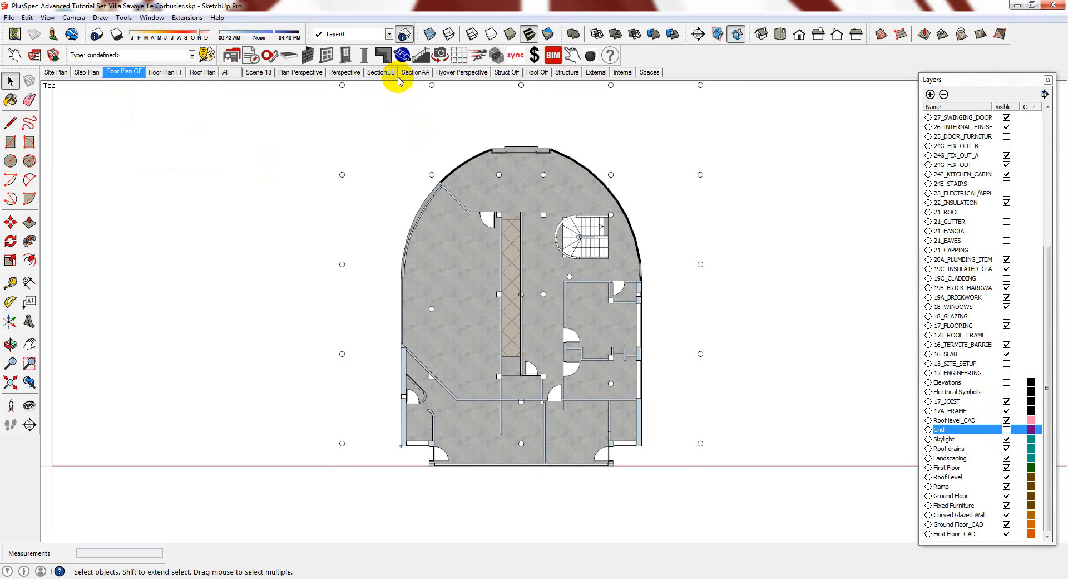
{"action": "left_click", "coordinate": [415, 72]}
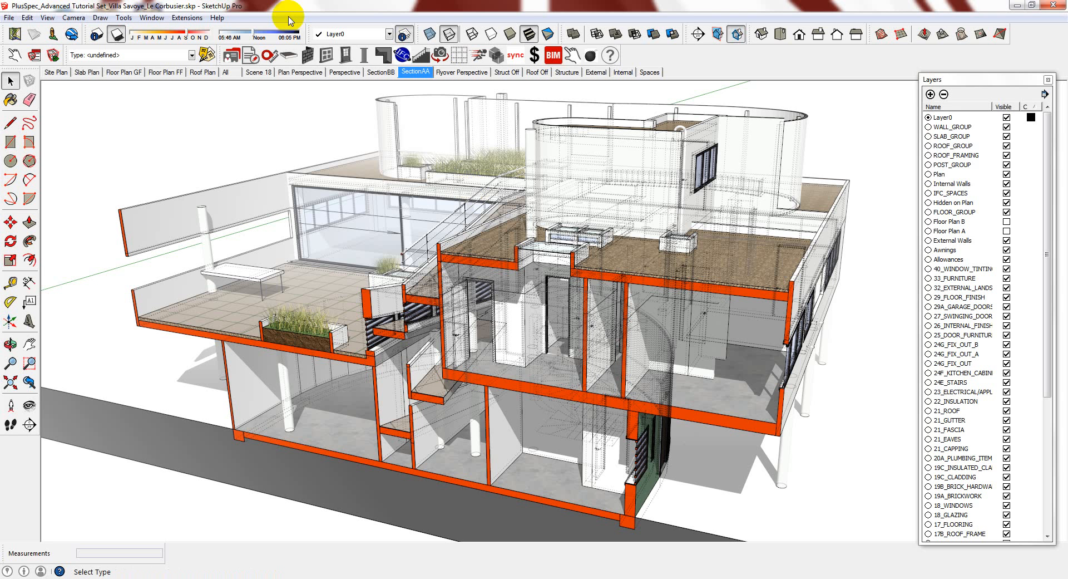
Check the style's edge settings in the Styles panel without changes, then bring up the SectionAA scene tab's options
{"action": "left_click", "coordinate": [151, 18]}
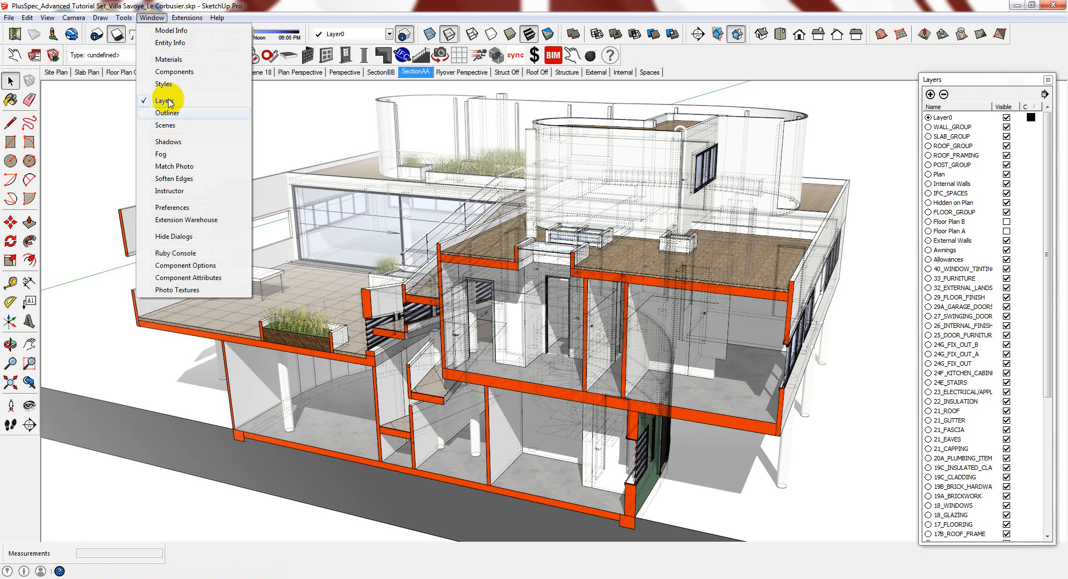
{"action": "left_click", "coordinate": [156, 83]}
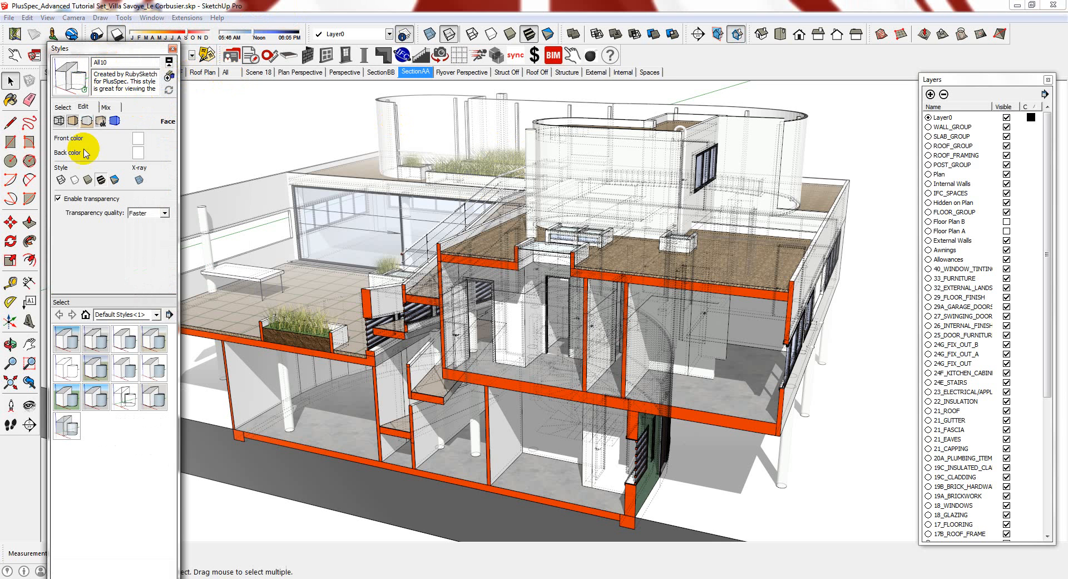
{"action": "left_click", "coordinate": [59, 122]}
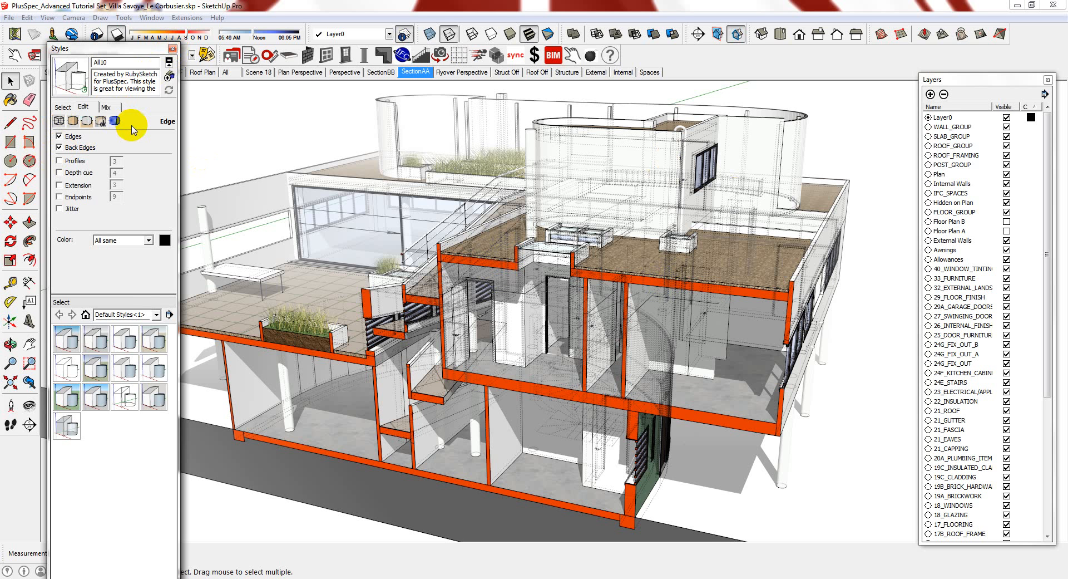
{"action": "left_click", "coordinate": [172, 49]}
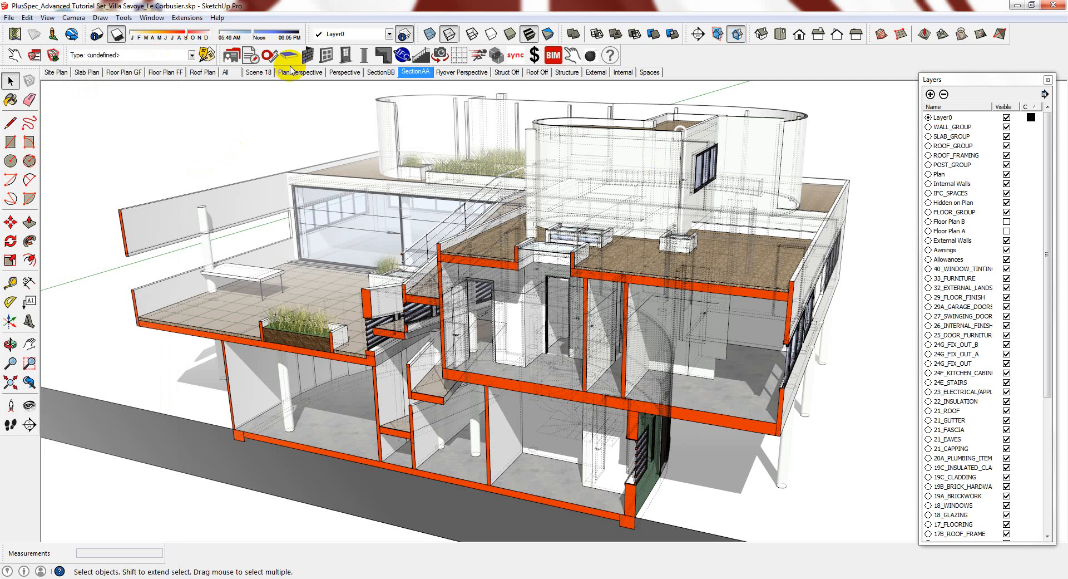
{"action": "right_click", "coordinate": [421, 72]}
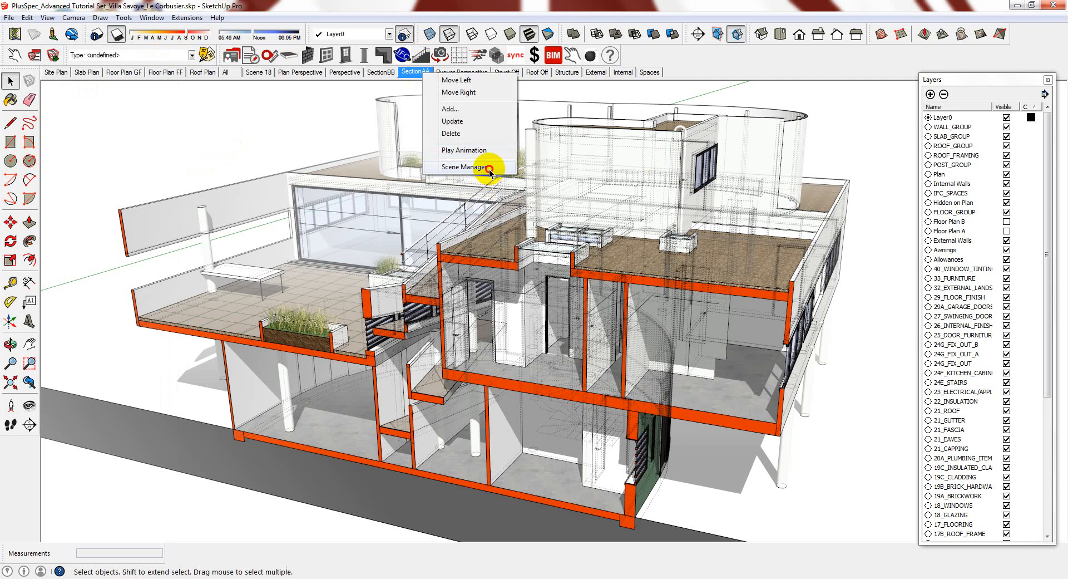
{"action": "left_click", "coordinate": [470, 166]}
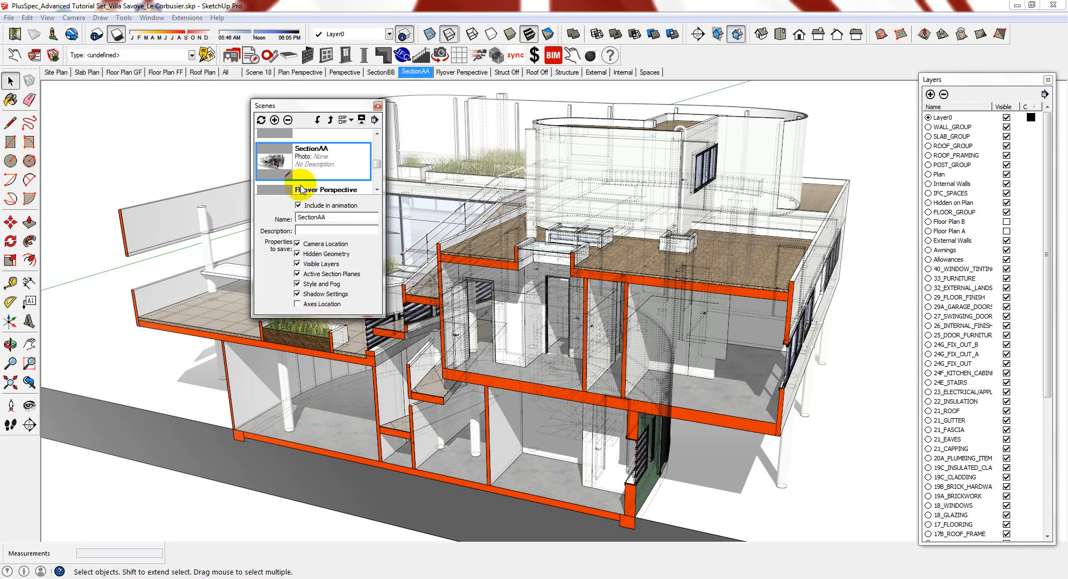
{"action": "left_click", "coordinate": [378, 105]}
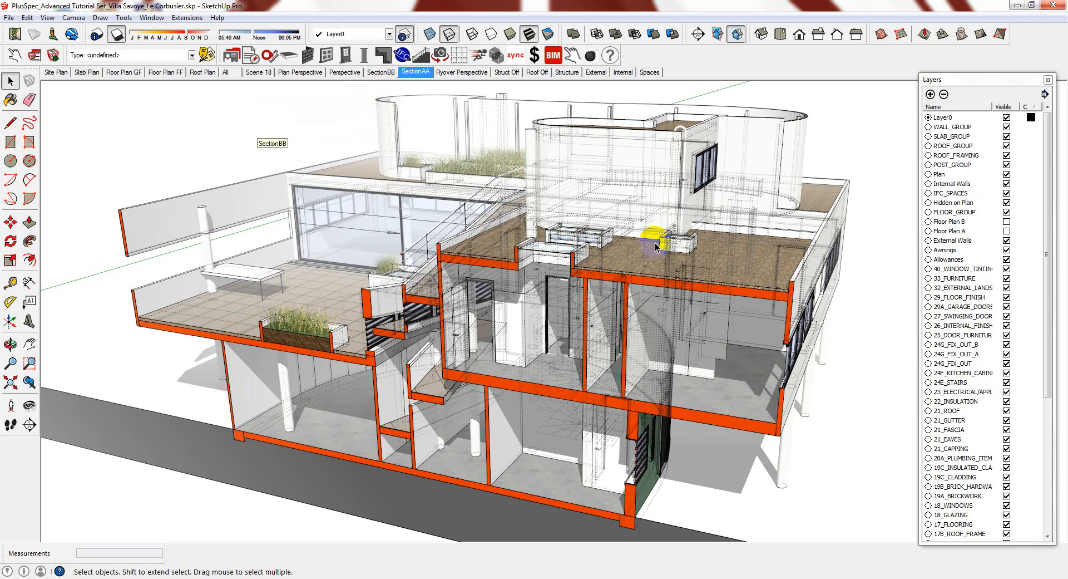
Turn off dashed back edges in the Styles panel
{"action": "left_click", "coordinate": [147, 18]}
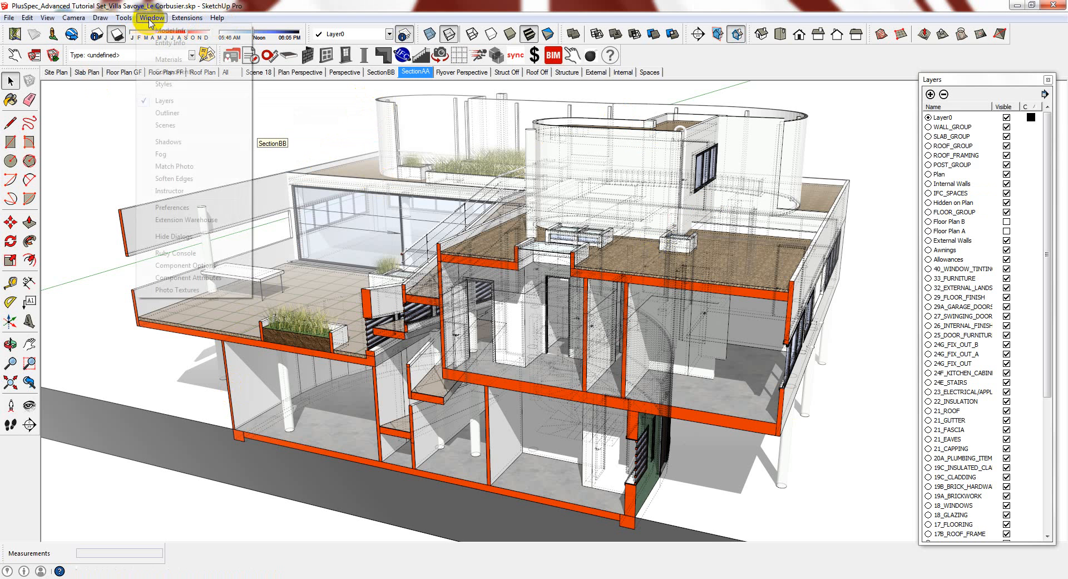
{"action": "left_click", "coordinate": [148, 83]}
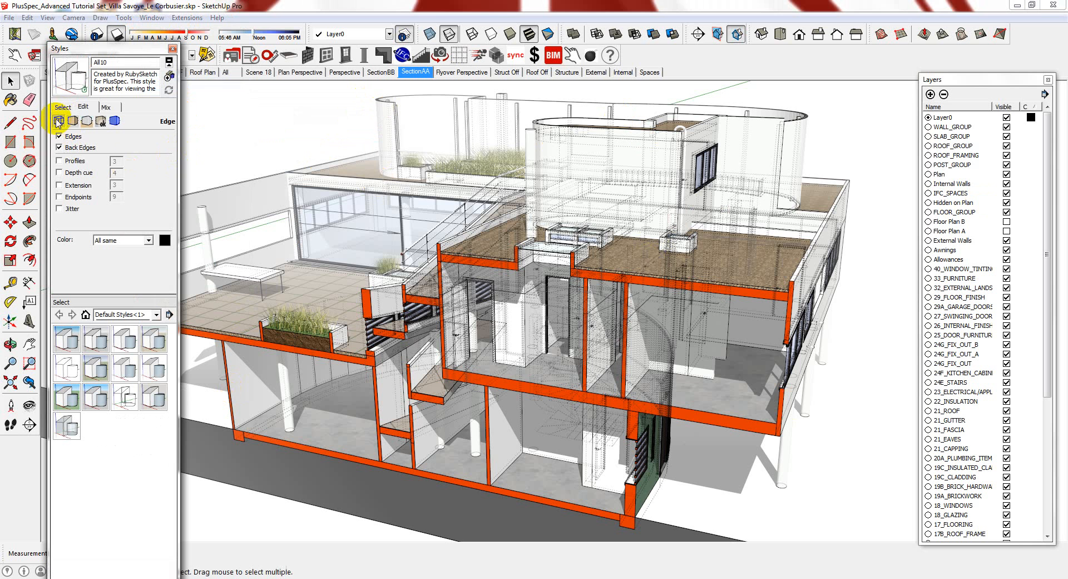
{"action": "left_click", "coordinate": [60, 148]}
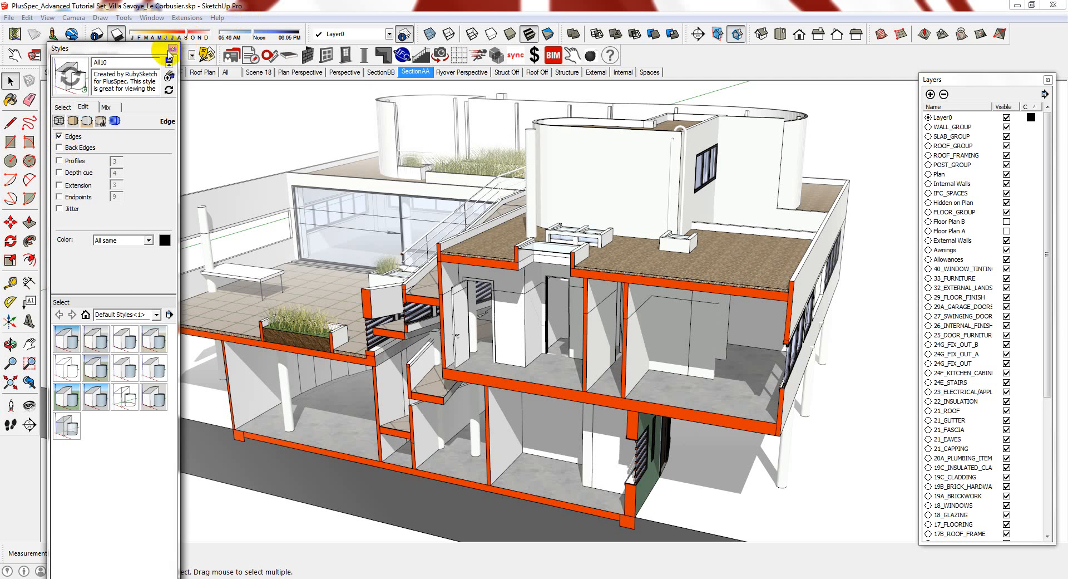
{"action": "left_click", "coordinate": [172, 49]}
Toggle fog and shadows, then update the SectionAA scene without saving the style
{"action": "left_click", "coordinate": [48, 18]}
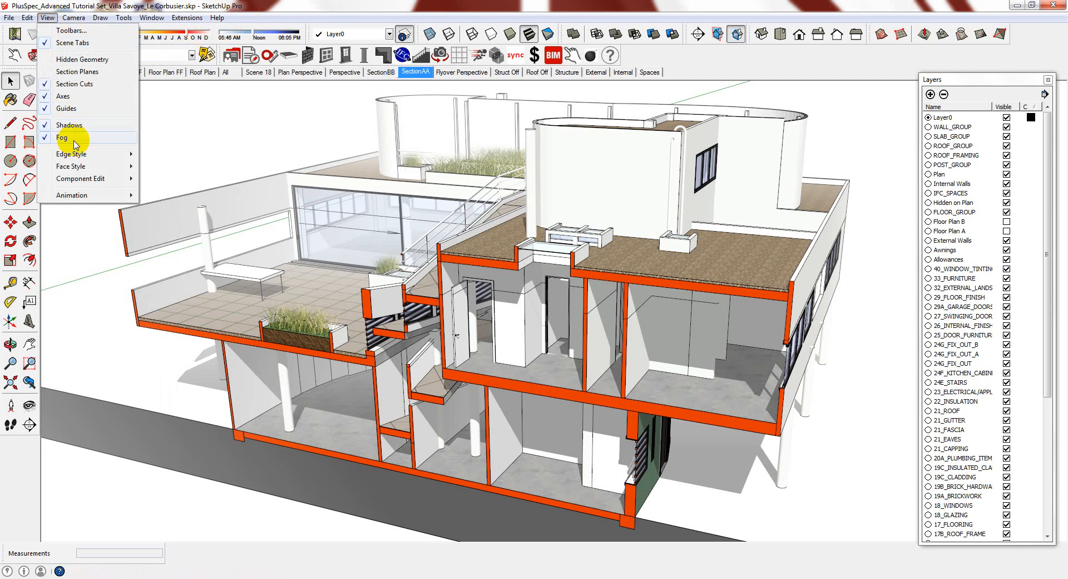
{"action": "left_click", "coordinate": [68, 126]}
{"action": "left_click", "coordinate": [48, 18]}
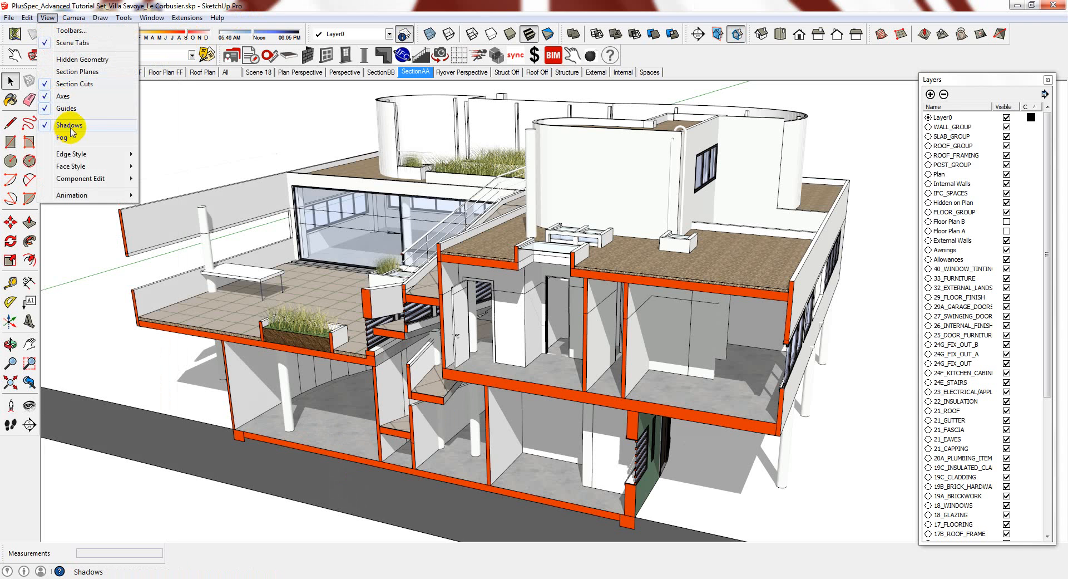
{"action": "left_click", "coordinate": [72, 124]}
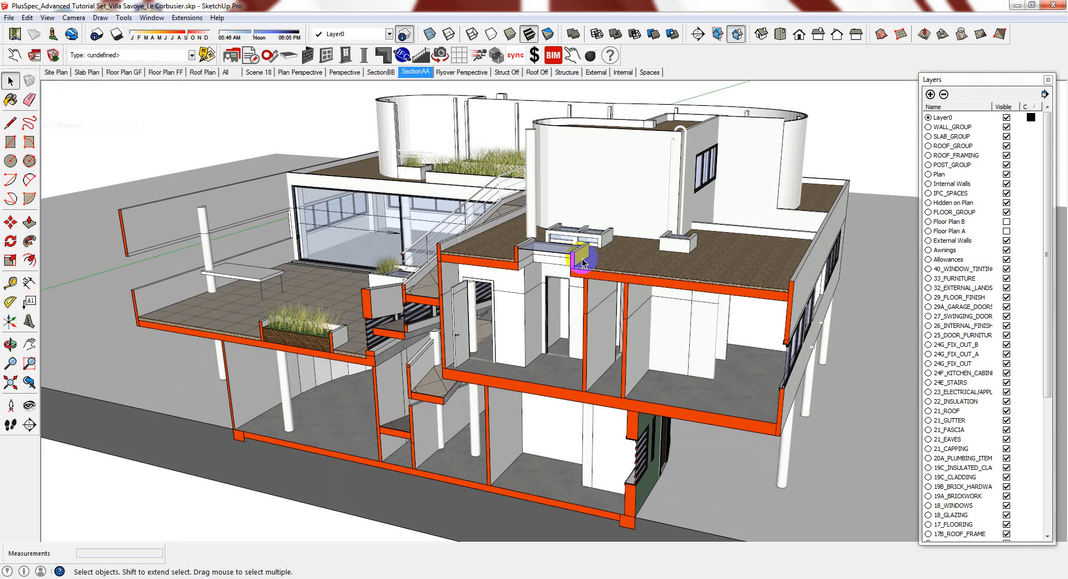
{"action": "right_click", "coordinate": [421, 71]}
{"action": "left_click", "coordinate": [457, 119]}
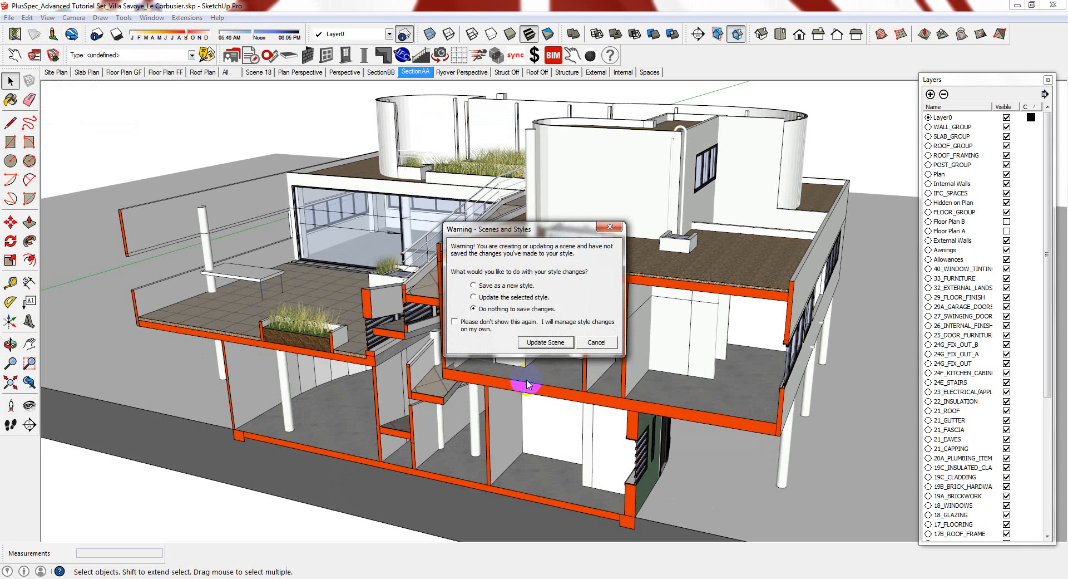
{"action": "left_click", "coordinate": [544, 342]}
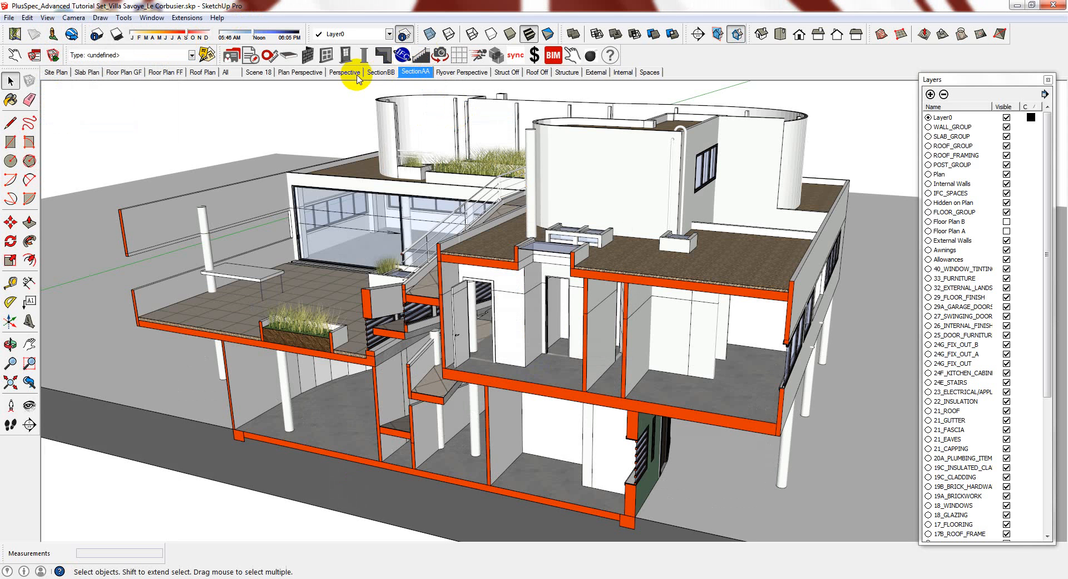
Check the All scene, return to SectionAA, and turn fog and shadows back on
{"action": "left_click", "coordinate": [227, 73]}
{"action": "left_click", "coordinate": [425, 72]}
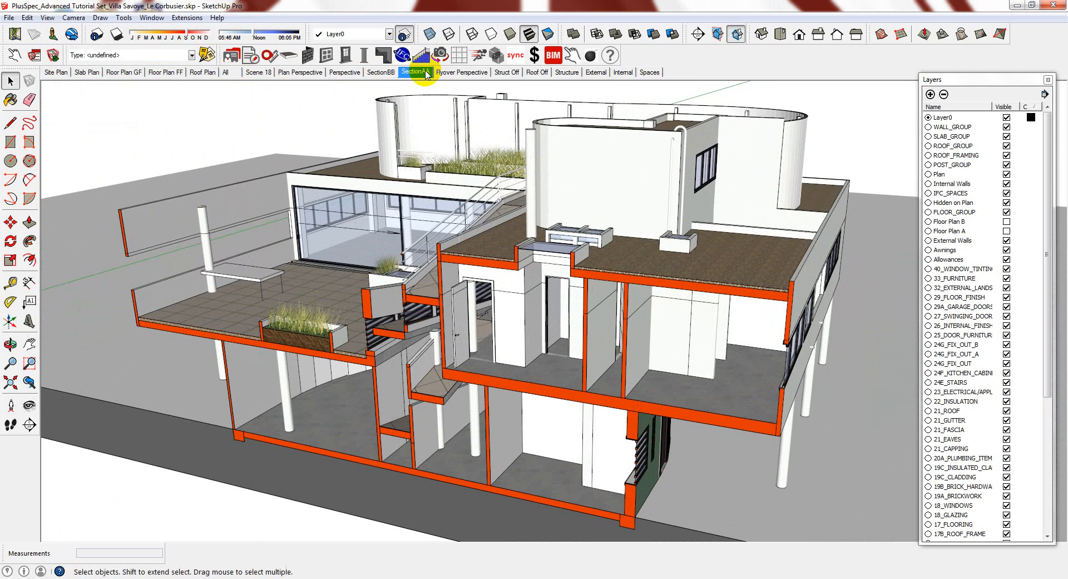
{"action": "left_click", "coordinate": [47, 18]}
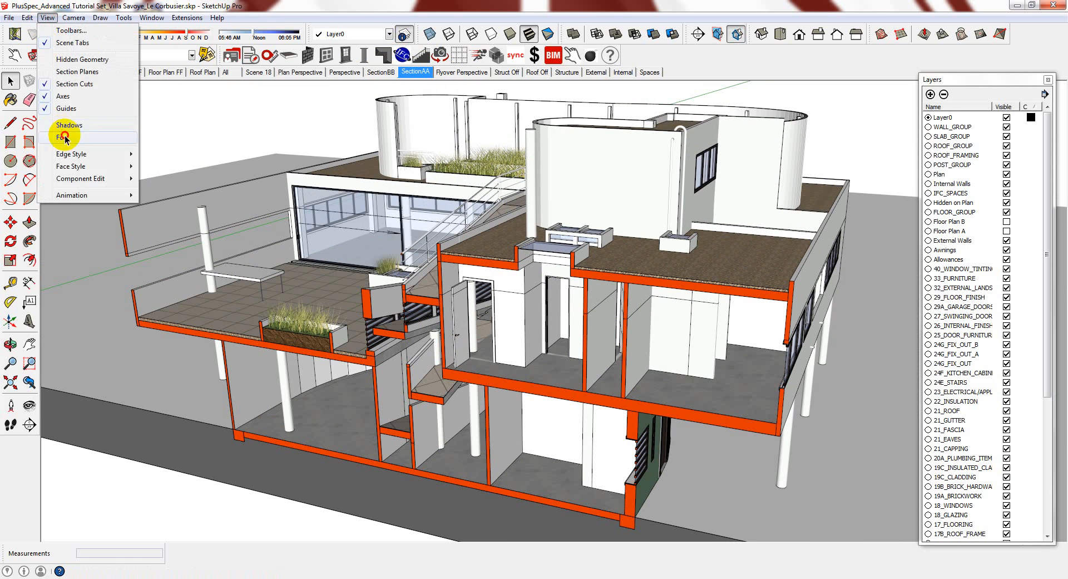
{"action": "left_click", "coordinate": [66, 137]}
{"action": "left_click", "coordinate": [47, 18]}
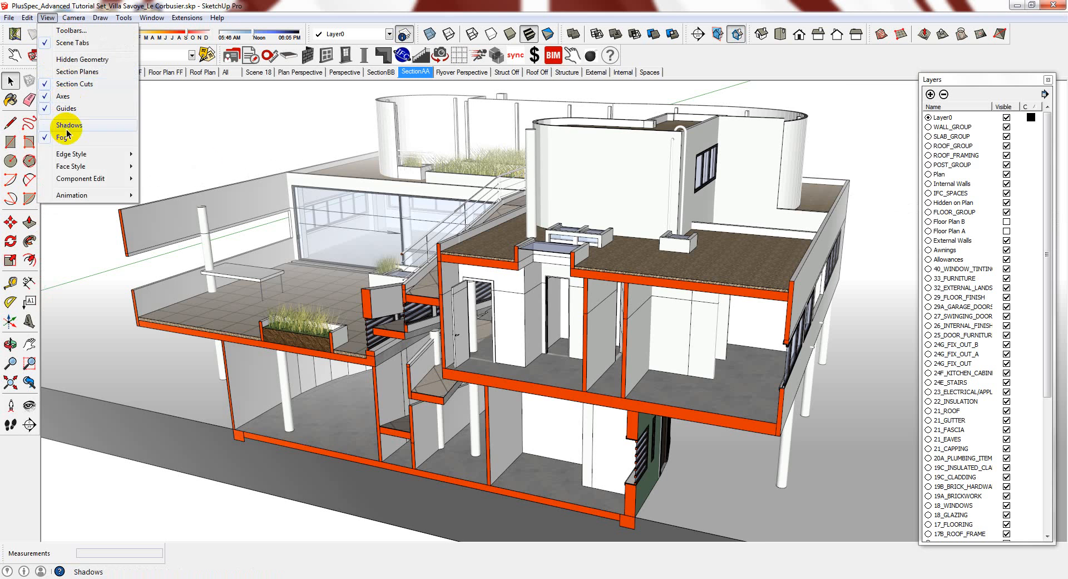
{"action": "left_click", "coordinate": [68, 125]}
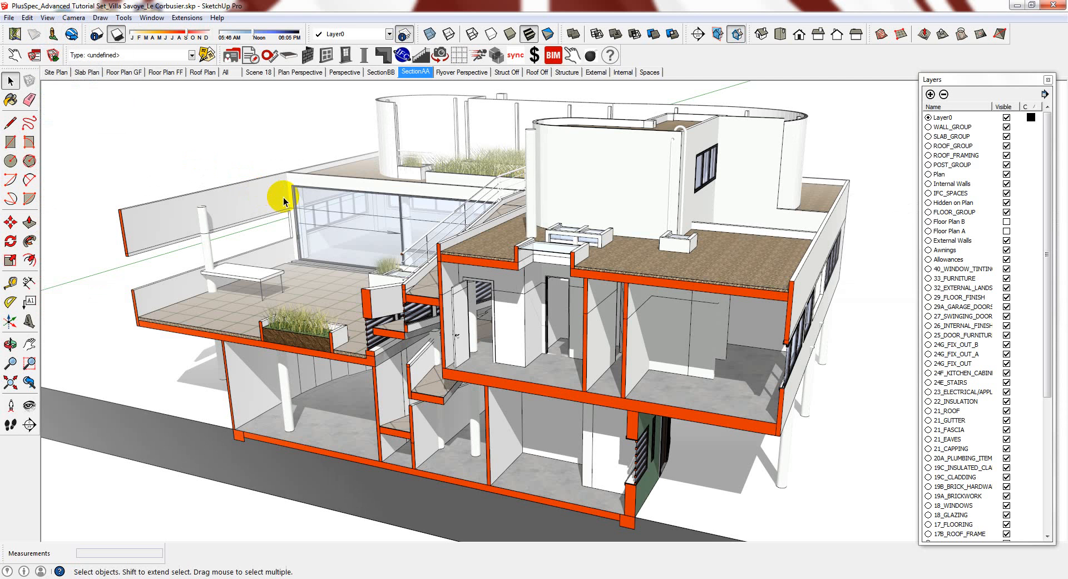
Save the fog and shadow settings into SectionAA, select the section plane, and show All
{"action": "right_click", "coordinate": [425, 72]}
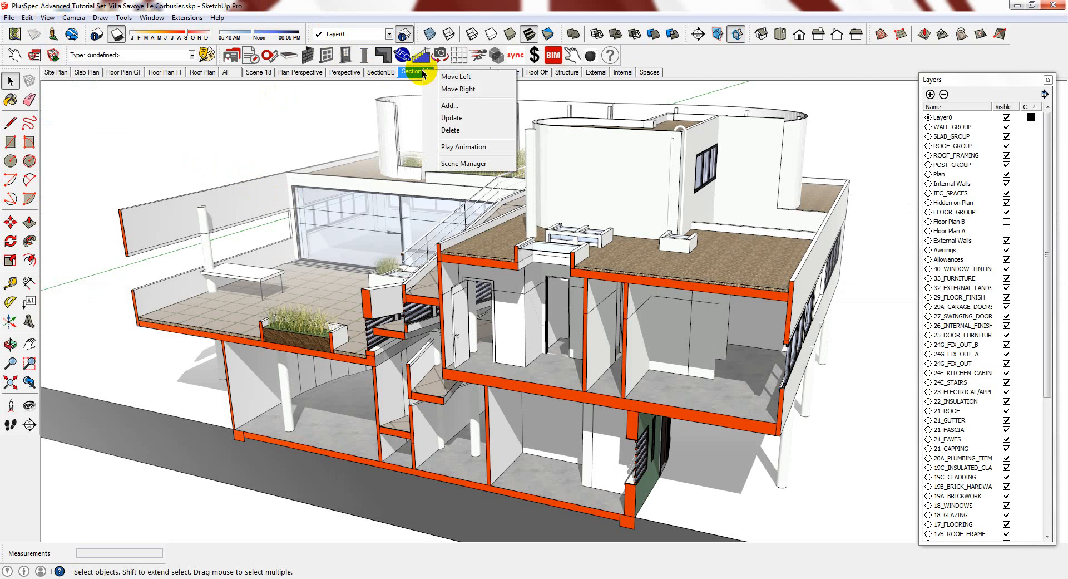
{"action": "left_click", "coordinate": [467, 121]}
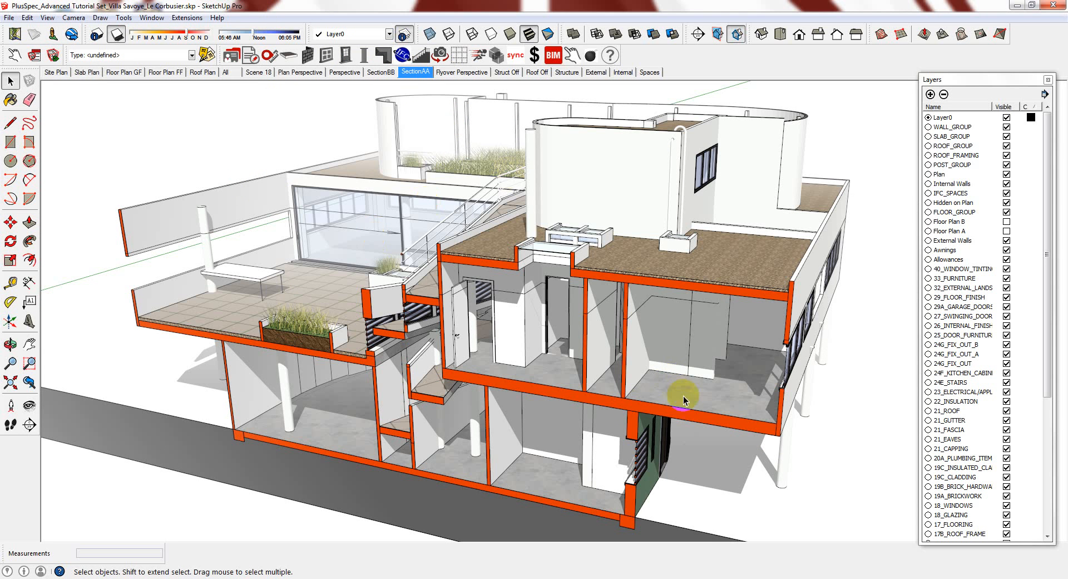
{"action": "left_click", "coordinate": [604, 402]}
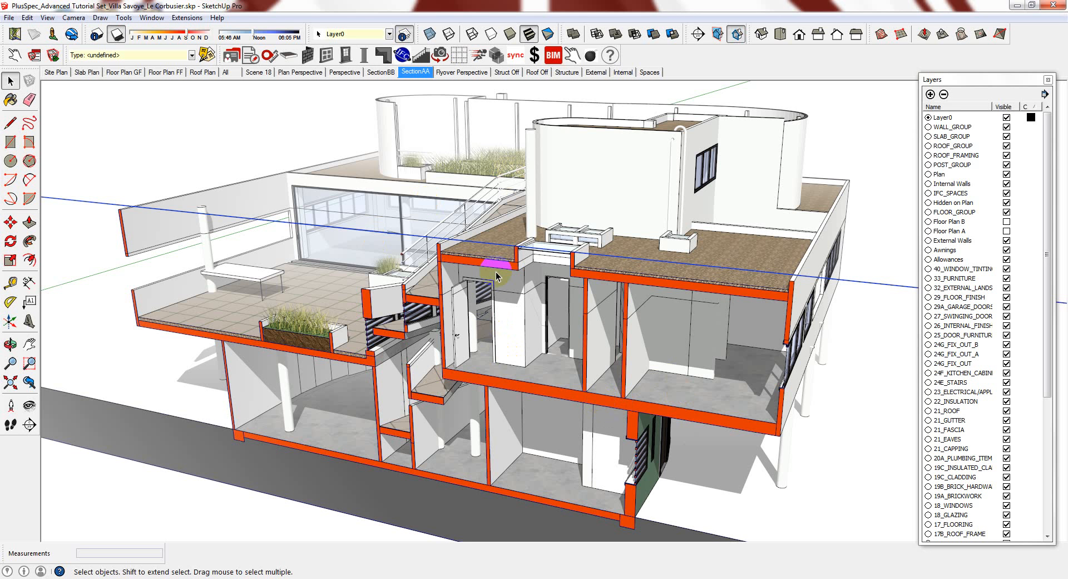
{"action": "left_click", "coordinate": [225, 72]}
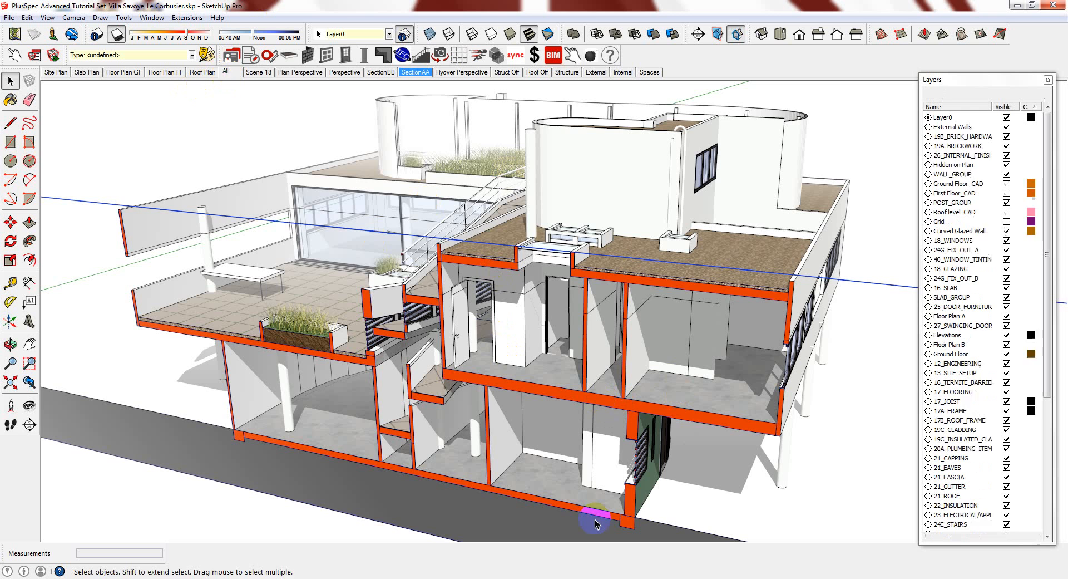
From a top-down oblique view, place a new section plane on the villa's facade
{"action": "middle_click_drag", "start_coordinate": [639, 231], "coordinate": [585, 443]}
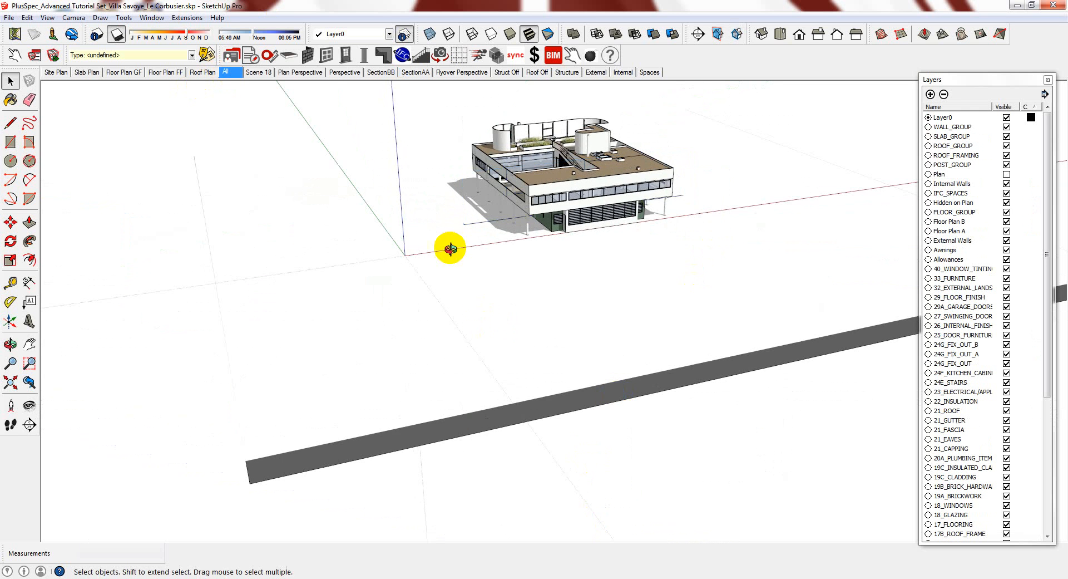
{"action": "middle_click_drag", "start_coordinate": [449, 243], "coordinate": [702, 378]}
{"action": "key", "text": "space"}
{"action": "scroll", "coordinate": [573, 185], "scroll_direction": "up", "scroll_amount": 6}
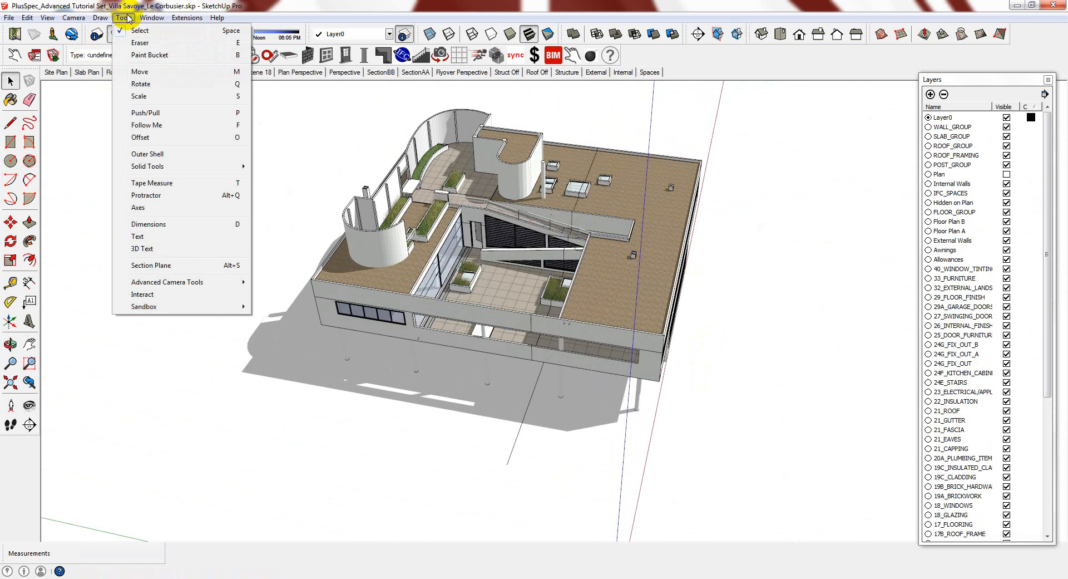
{"action": "left_click", "coordinate": [181, 265]}
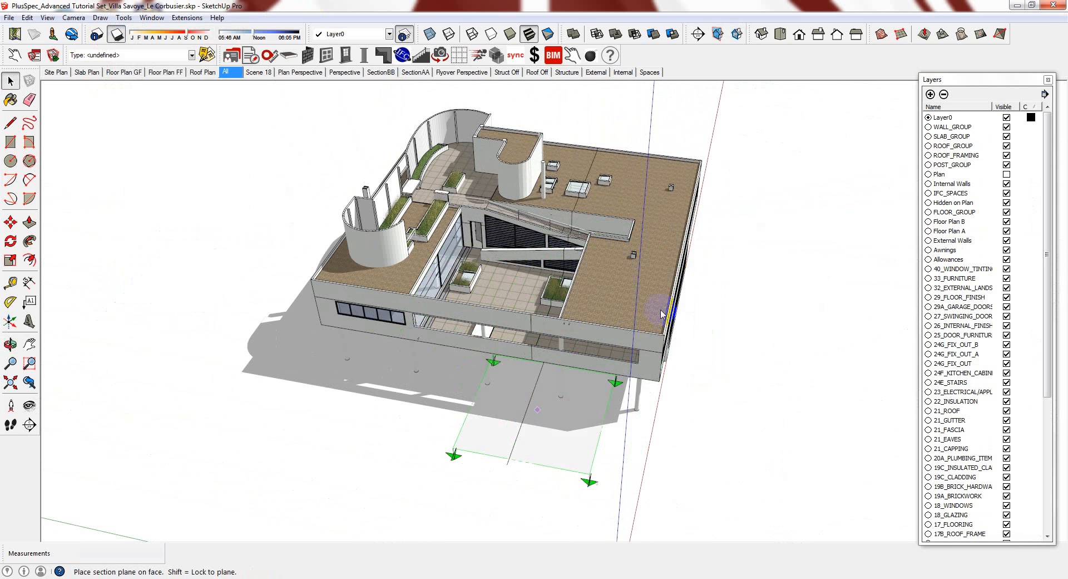
{"action": "middle_click_drag", "start_coordinate": [620, 386], "coordinate": [696, 353]}
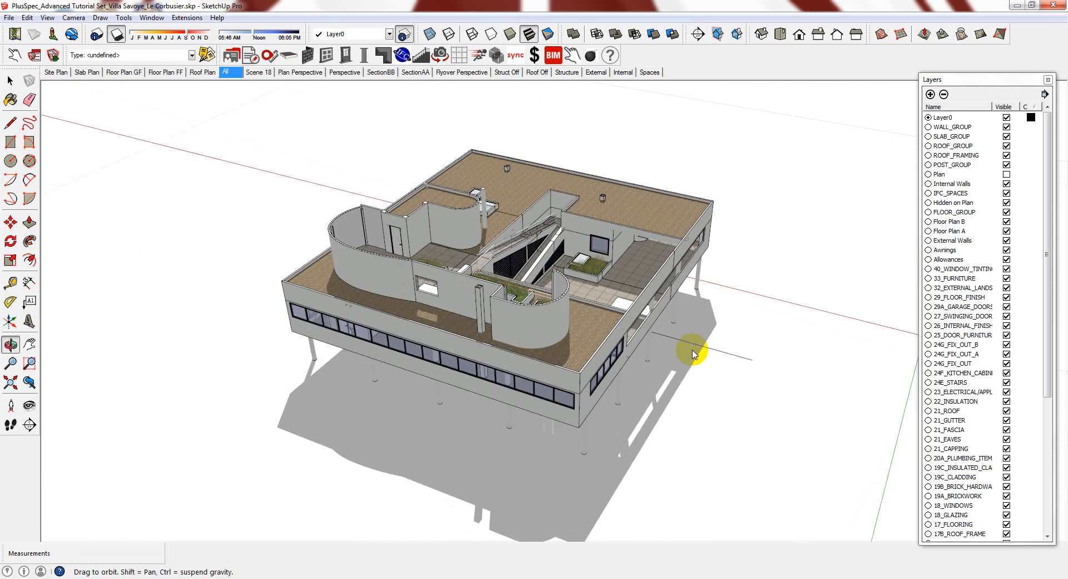
{"action": "left_click", "coordinate": [540, 416]}
{"action": "scroll", "coordinate": [500, 400], "scroll_direction": "down", "scroll_amount": 10}
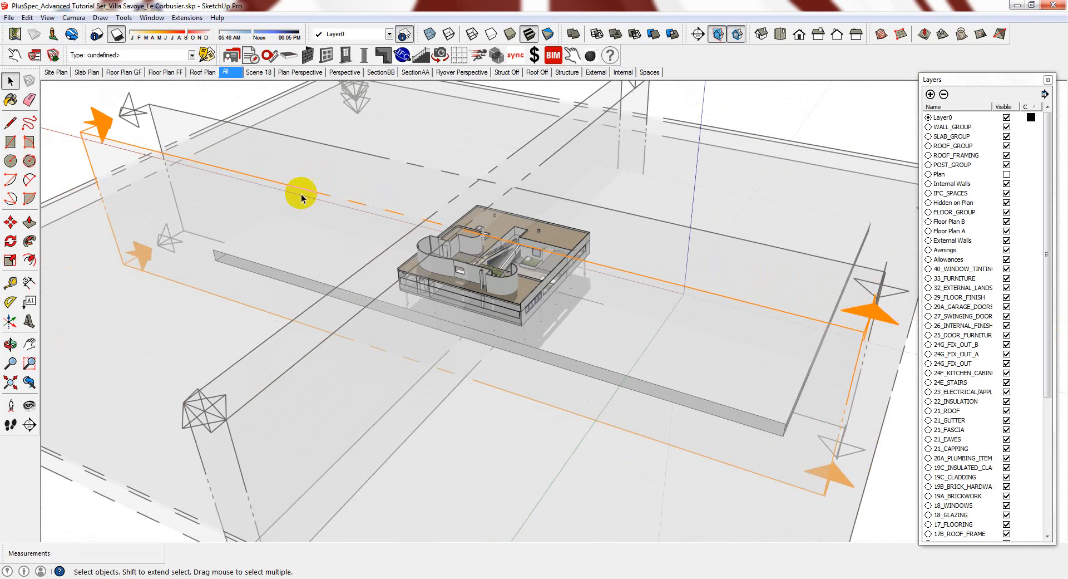
Select the large section plane and shift it along the green axis
{"action": "scroll", "coordinate": [301, 198], "scroll_direction": "down", "scroll_amount": 2}
{"action": "left_click", "coordinate": [118, 145]}
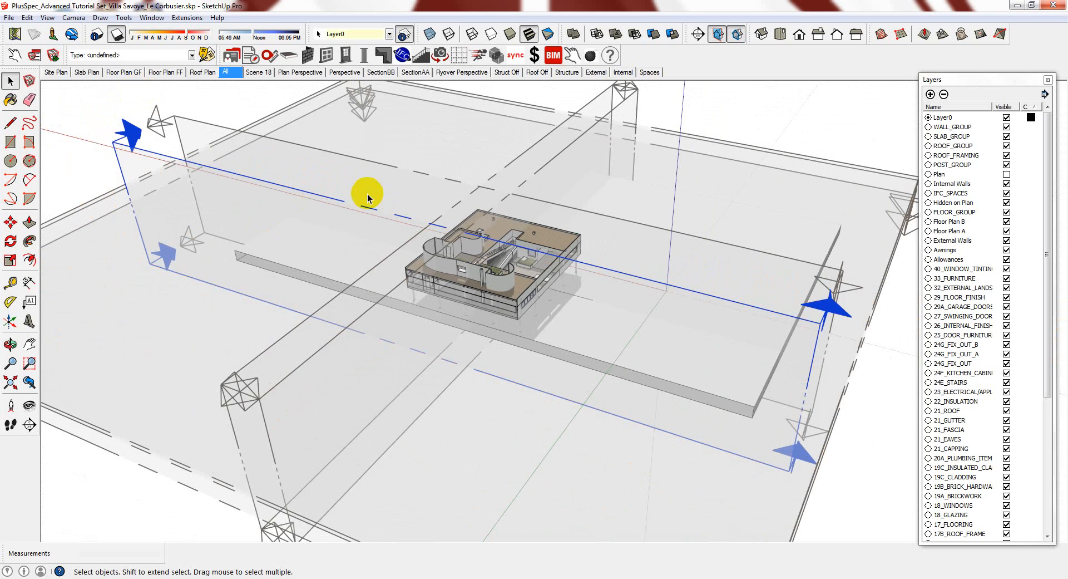
{"action": "scroll", "coordinate": [125, 151], "scroll_direction": "up", "scroll_amount": 2}
{"action": "key", "text": "m"}
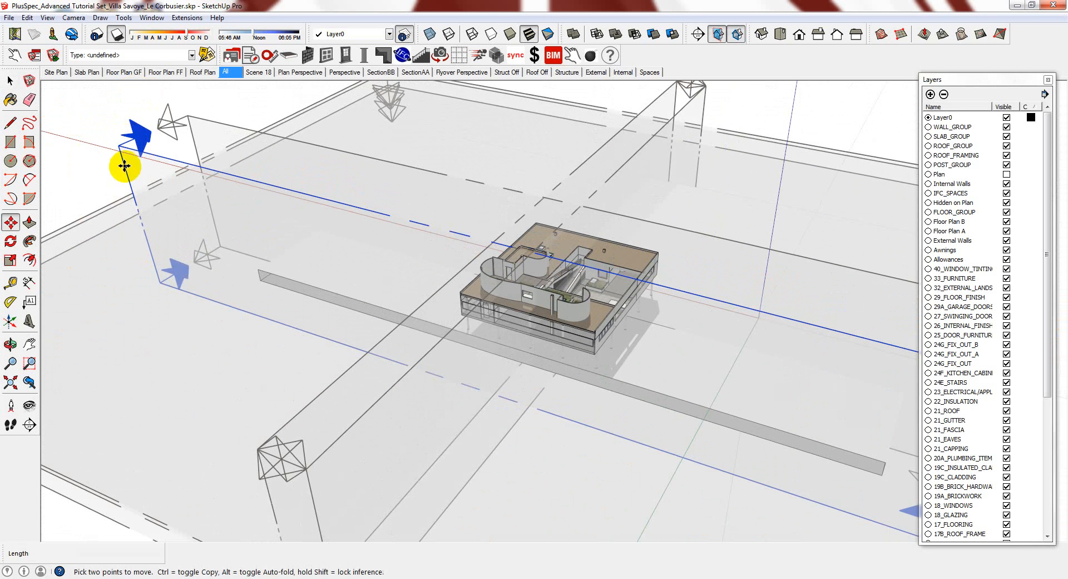
{"action": "left_click_drag", "start_coordinate": [124, 162], "coordinate": [165, 144]}
{"action": "key", "text": "o"}
{"action": "left_click_drag", "start_coordinate": [627, 303], "coordinate": [652, 296]}
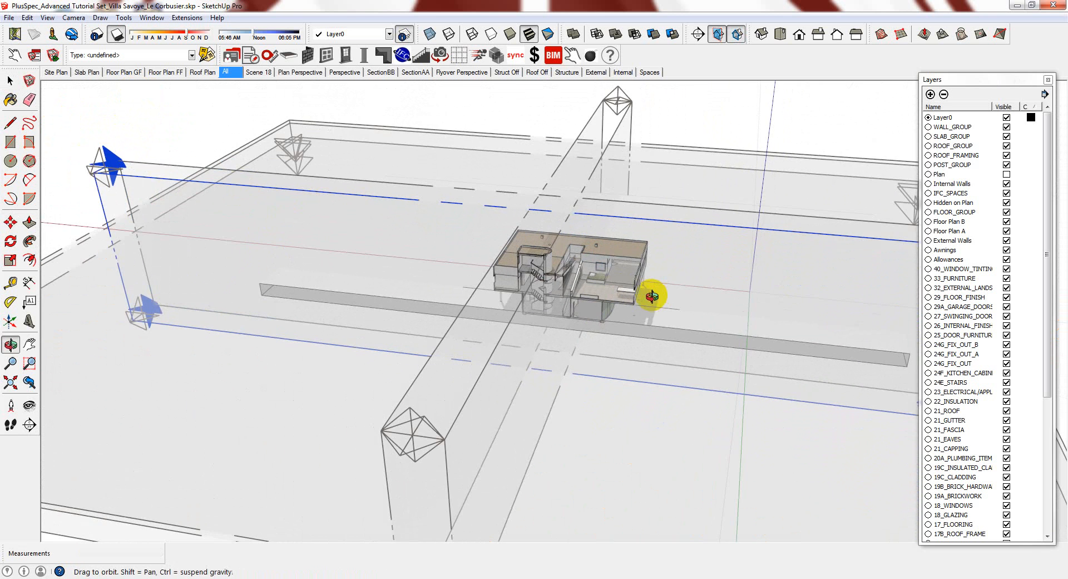
{"action": "key", "text": "m"}
Inspect the cut through the villa and create a group from the section slice
{"action": "scroll", "coordinate": [644, 239], "scroll_direction": "up", "scroll_amount": 2}
{"action": "scroll", "coordinate": [562, 290], "scroll_direction": "up", "scroll_amount": 3}
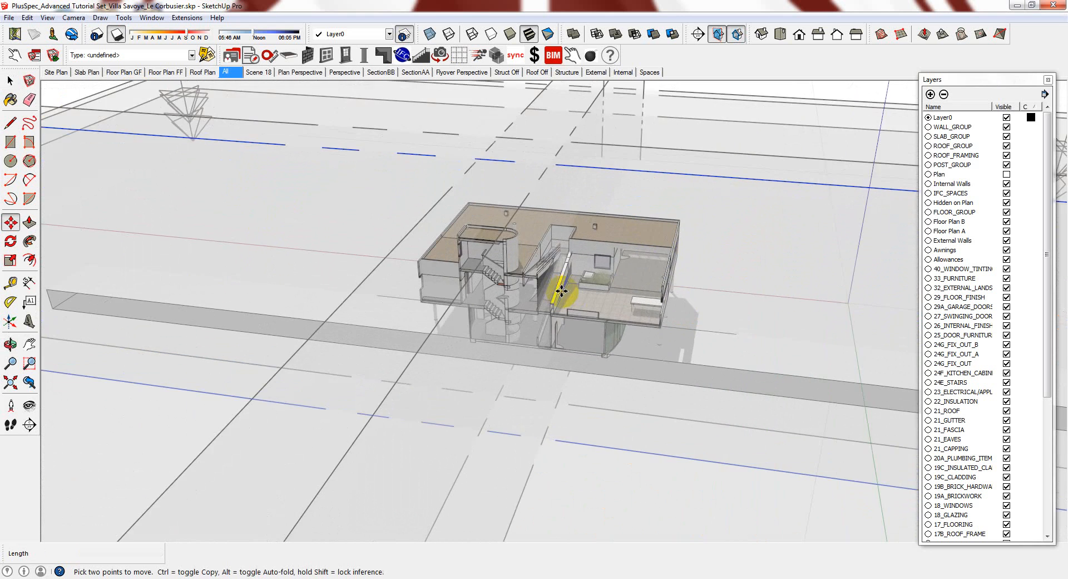
{"action": "scroll", "coordinate": [505, 279], "scroll_direction": "up", "scroll_amount": 4}
{"action": "key", "text": "o"}
{"action": "left_click_drag", "start_coordinate": [503, 281], "coordinate": [604, 250]}
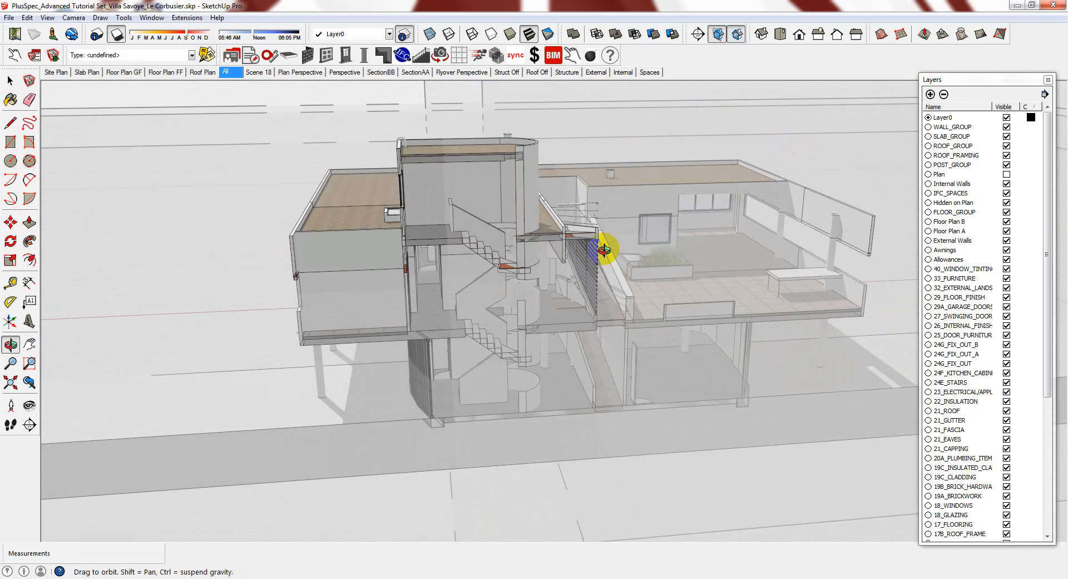
{"action": "middle_click_drag", "start_coordinate": [604, 250], "coordinate": [512, 279]}
{"action": "scroll", "coordinate": [587, 251], "scroll_direction": "down", "scroll_amount": 6}
{"action": "scroll", "coordinate": [512, 279], "scroll_direction": "down", "scroll_amount": 3}
{"action": "scroll", "coordinate": [167, 186], "scroll_direction": "up", "scroll_amount": 1}
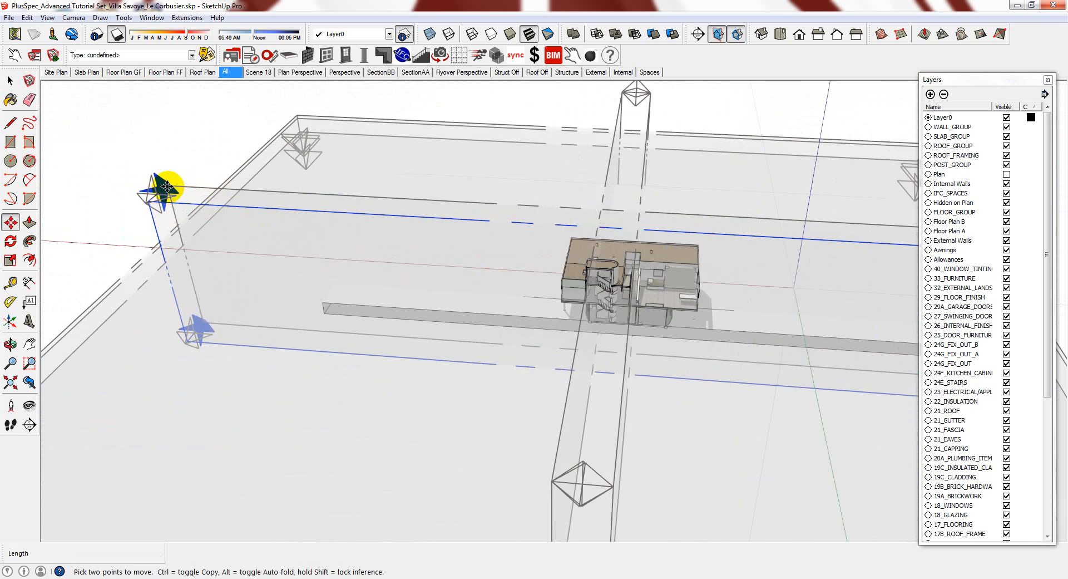
{"action": "scroll", "coordinate": [167, 187], "scroll_direction": "up", "scroll_amount": 2}
{"action": "right_click", "coordinate": [171, 215]}
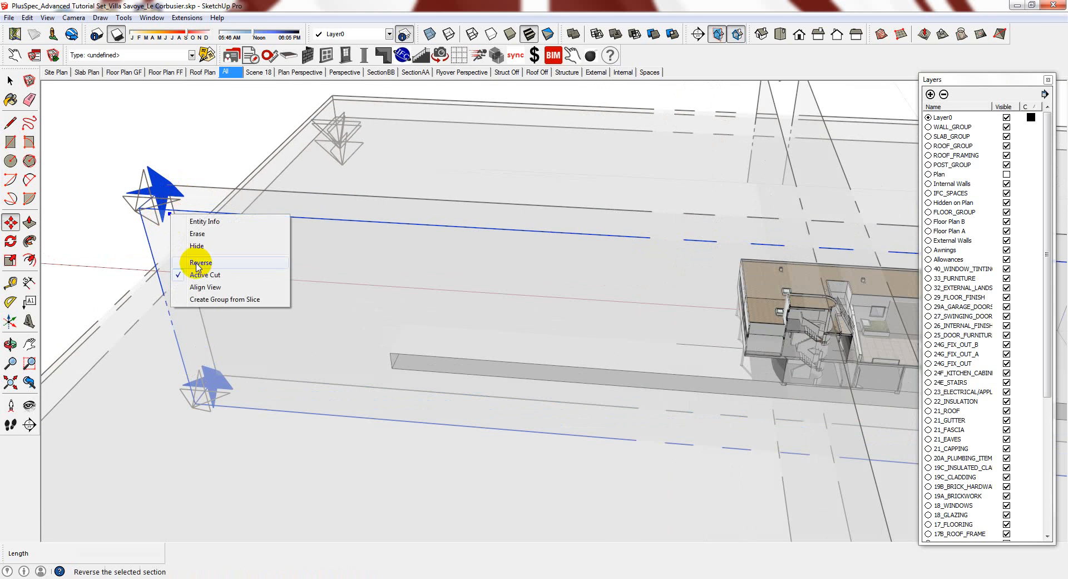
{"action": "left_click", "coordinate": [212, 300]}
{"action": "scroll", "coordinate": [250, 239], "scroll_direction": "down", "scroll_amount": 3}
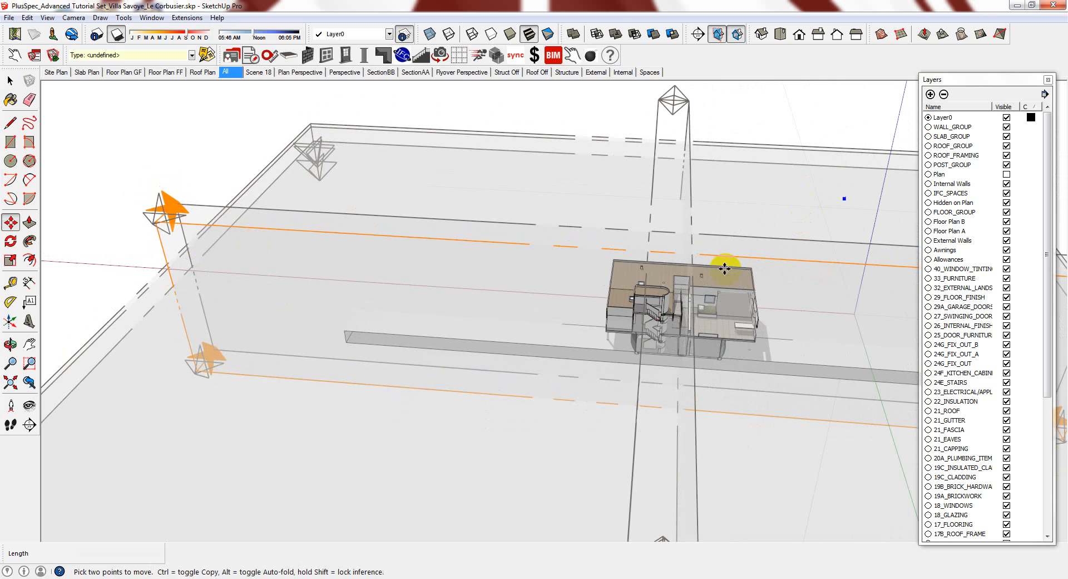
{"action": "key", "text": "space"}
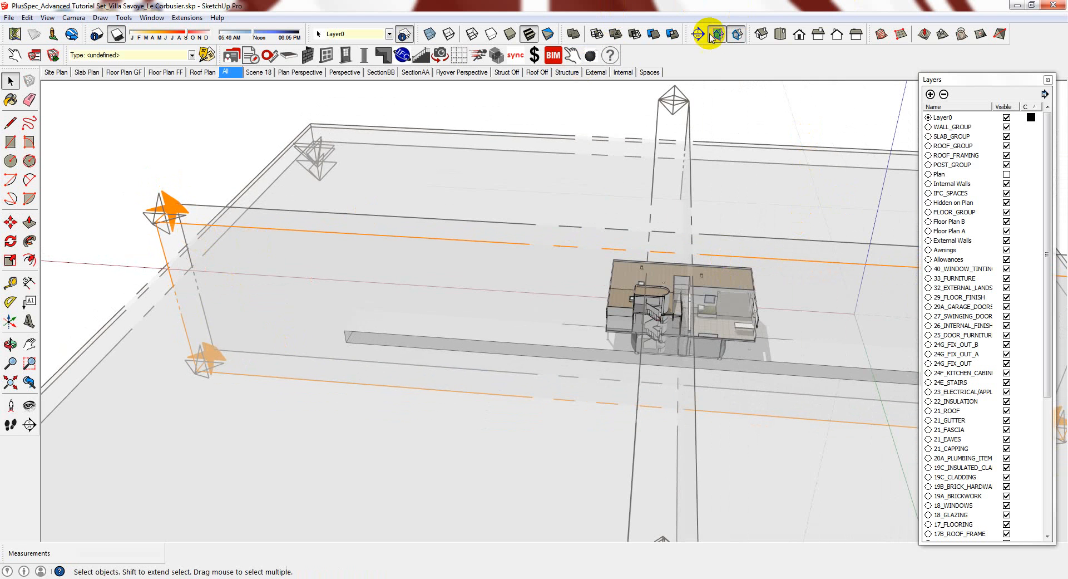
Turn off section cuts and section planes, and make the slice group a component
{"action": "left_click", "coordinate": [738, 35]}
{"action": "left_click", "coordinate": [721, 35]}
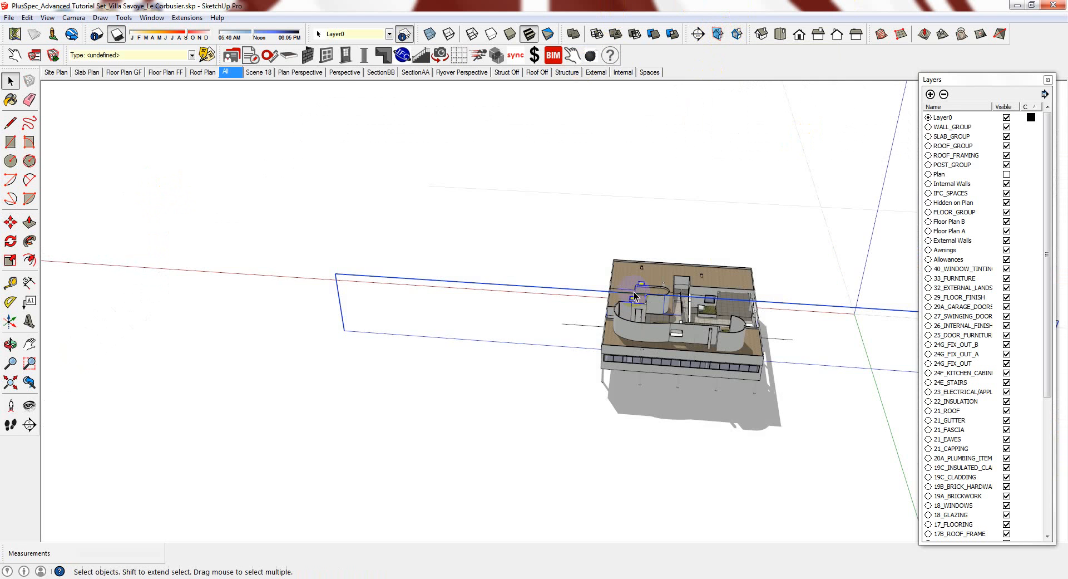
{"action": "middle_click_drag", "start_coordinate": [546, 358], "coordinate": [649, 357]}
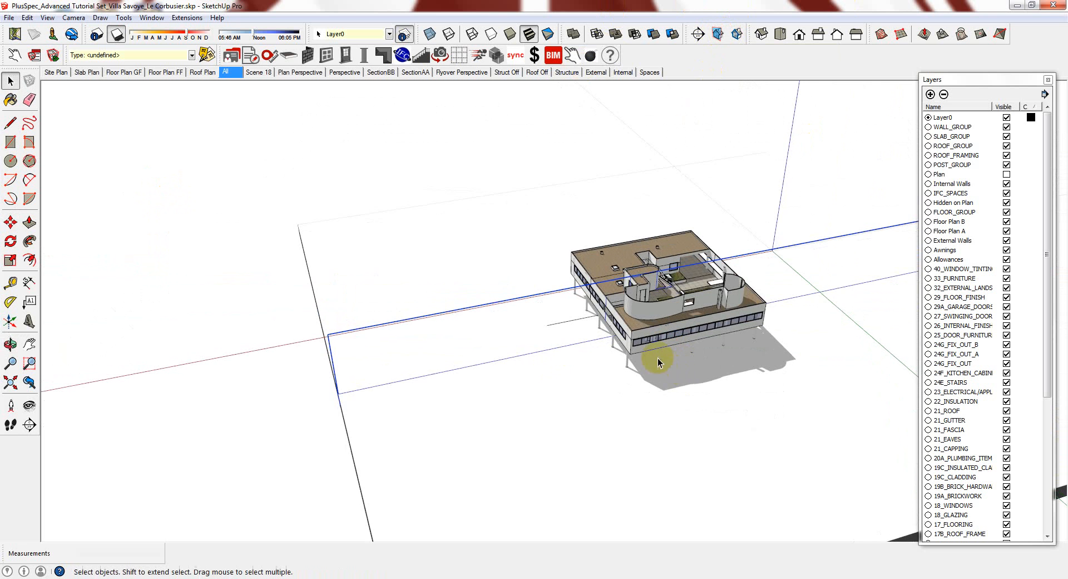
{"action": "scroll", "coordinate": [559, 355], "scroll_direction": "up", "scroll_amount": 3}
{"action": "right_click", "coordinate": [553, 349]}
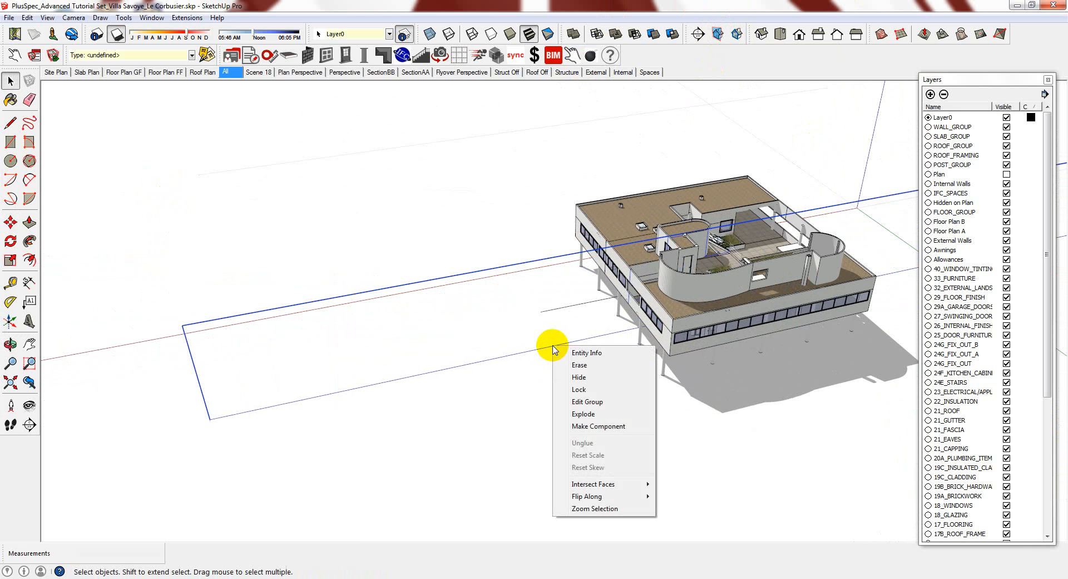
{"action": "left_click", "coordinate": [598, 426]}
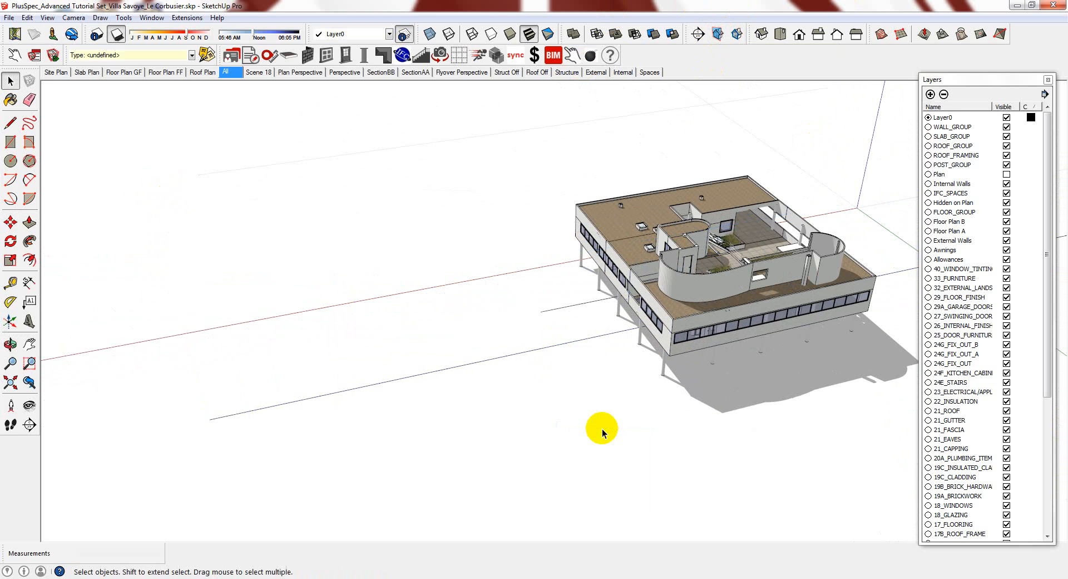
Copy the slice component beside the ground slab using Move with Ctrl
{"action": "scroll", "coordinate": [575, 191], "scroll_direction": "down", "scroll_amount": 5}
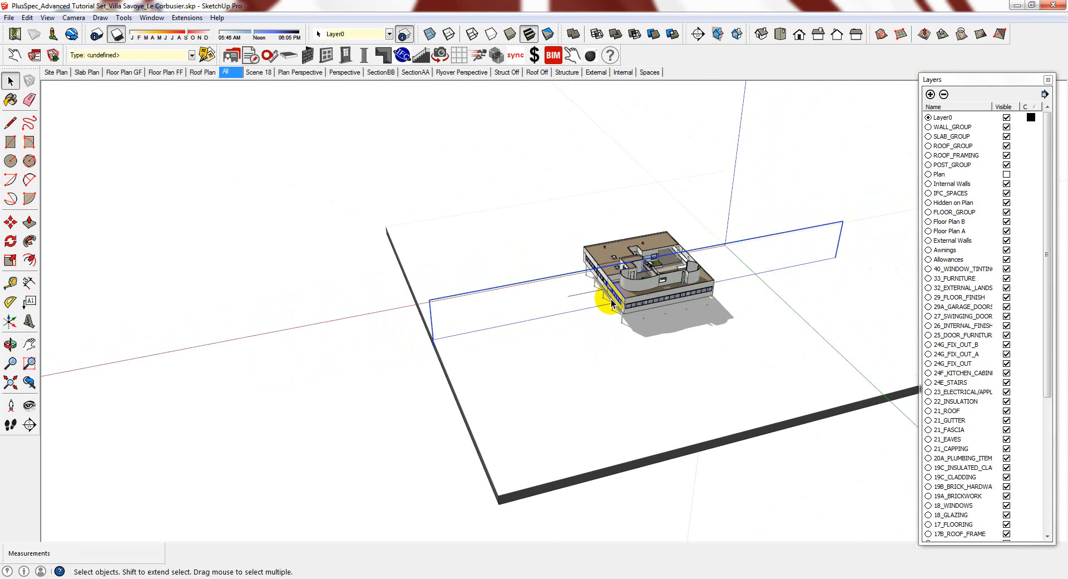
{"action": "scroll", "coordinate": [611, 304], "scroll_direction": "down", "scroll_amount": 1}
{"action": "key", "text": "m"}
{"action": "scroll", "coordinate": [588, 318], "scroll_direction": "down", "scroll_amount": 2}
{"action": "left_click", "coordinate": [588, 318]}
{"action": "key", "text": "ctrl"}
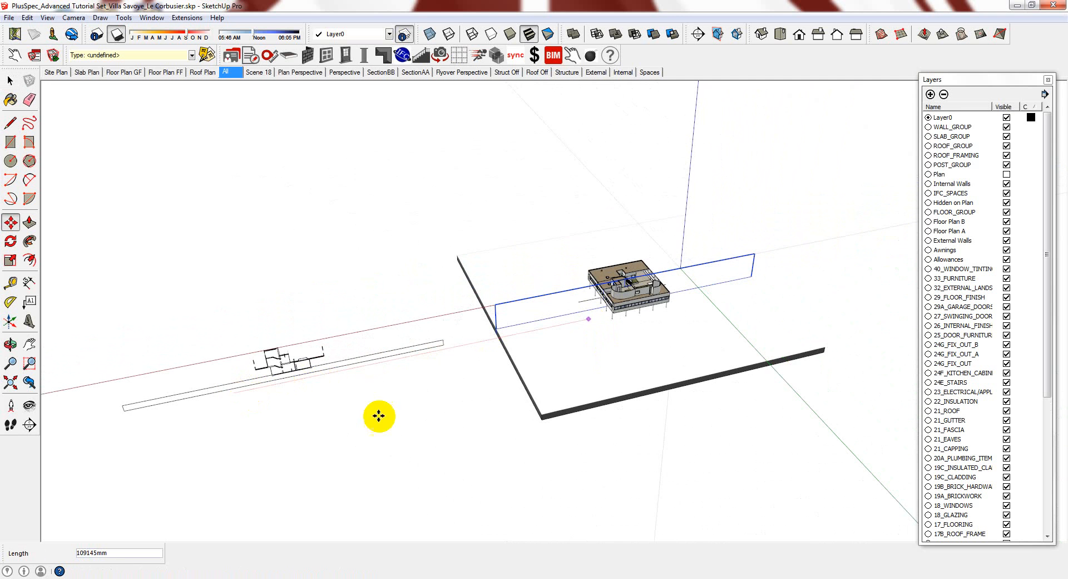
{"action": "left_click", "coordinate": [452, 316]}
{"action": "scroll", "coordinate": [466, 322], "scroll_direction": "up", "scroll_amount": 2}
{"action": "scroll", "coordinate": [466, 322], "scroll_direction": "up", "scroll_amount": 1}
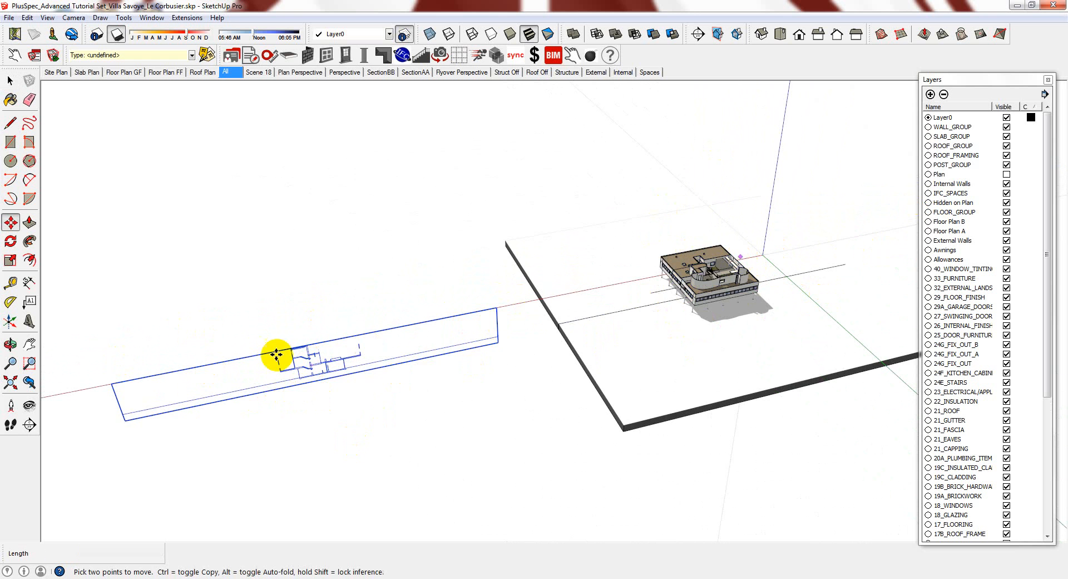
{"action": "scroll", "coordinate": [279, 366], "scroll_direction": "up", "scroll_amount": 3}
{"action": "scroll", "coordinate": [285, 368], "scroll_direction": "up", "scroll_amount": 2}
Open the copied plan group for editing
{"action": "key", "text": "space"}
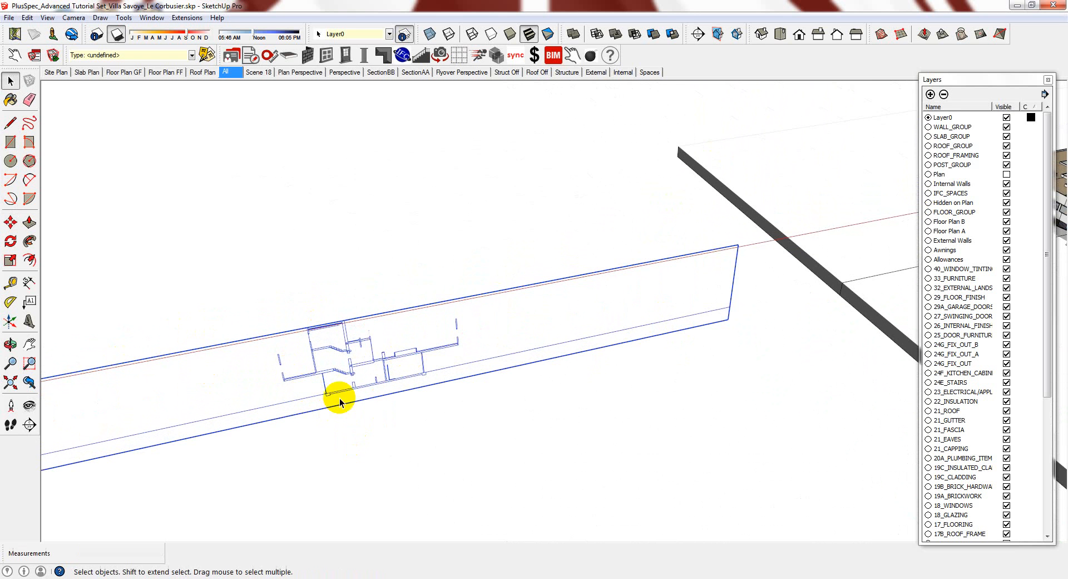
{"action": "double_click", "coordinate": [382, 361]}
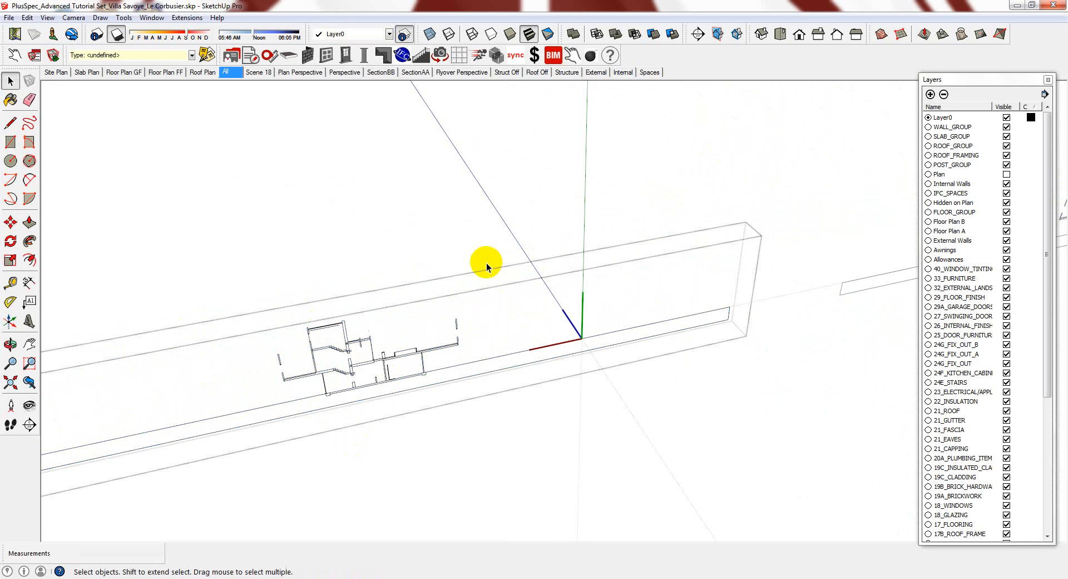
{"action": "scroll", "coordinate": [493, 272], "scroll_direction": "down", "scroll_amount": 5}
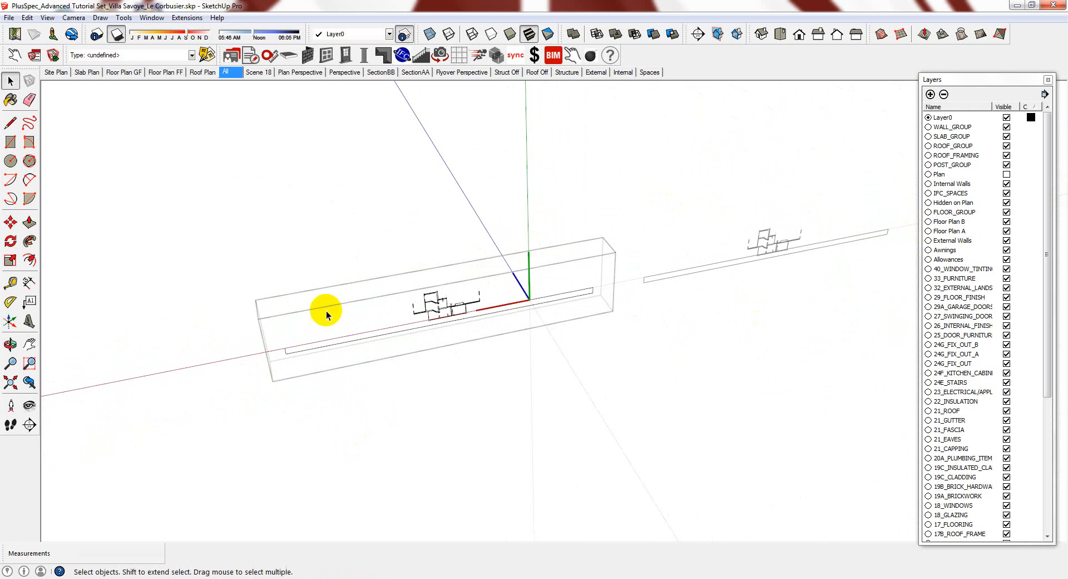
{"action": "scroll", "coordinate": [409, 251], "scroll_direction": "up", "scroll_amount": 5}
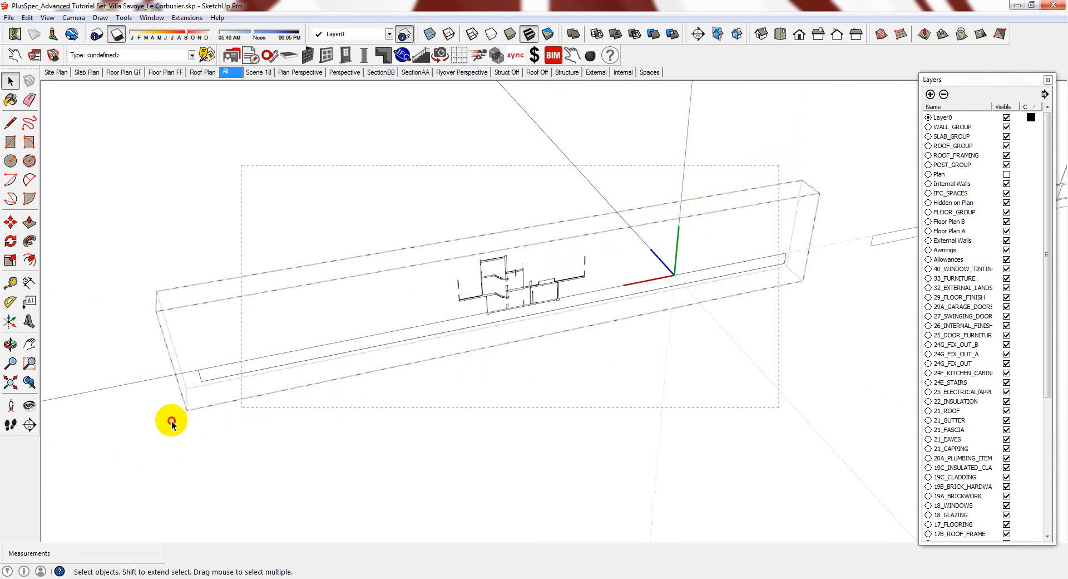
{"action": "key", "text": "ctrl+a"}
{"action": "right_click", "coordinate": [543, 286]}
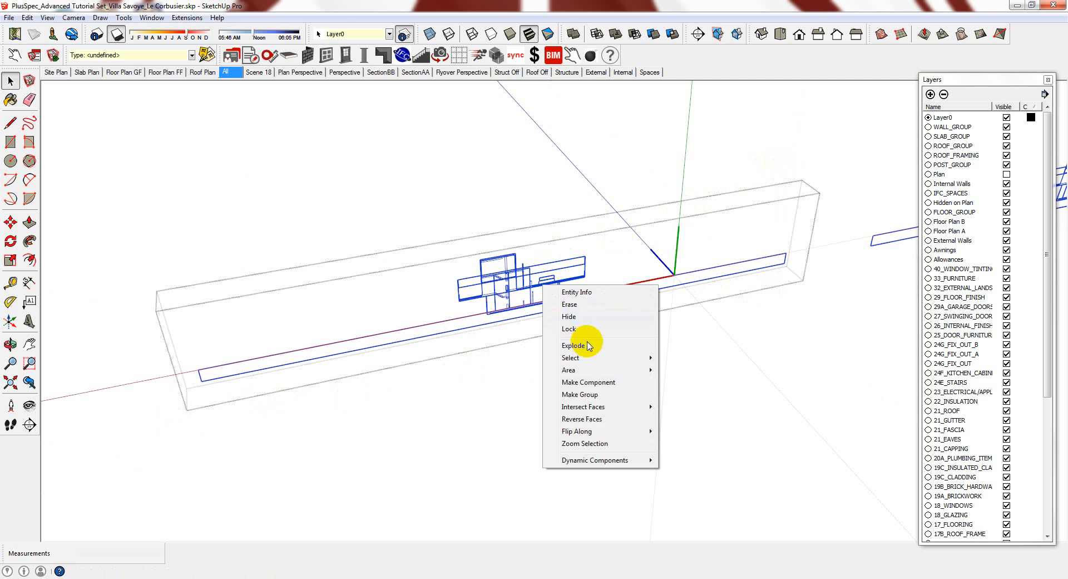
{"action": "left_click", "coordinate": [582, 345]}
{"action": "right_click", "coordinate": [555, 288]}
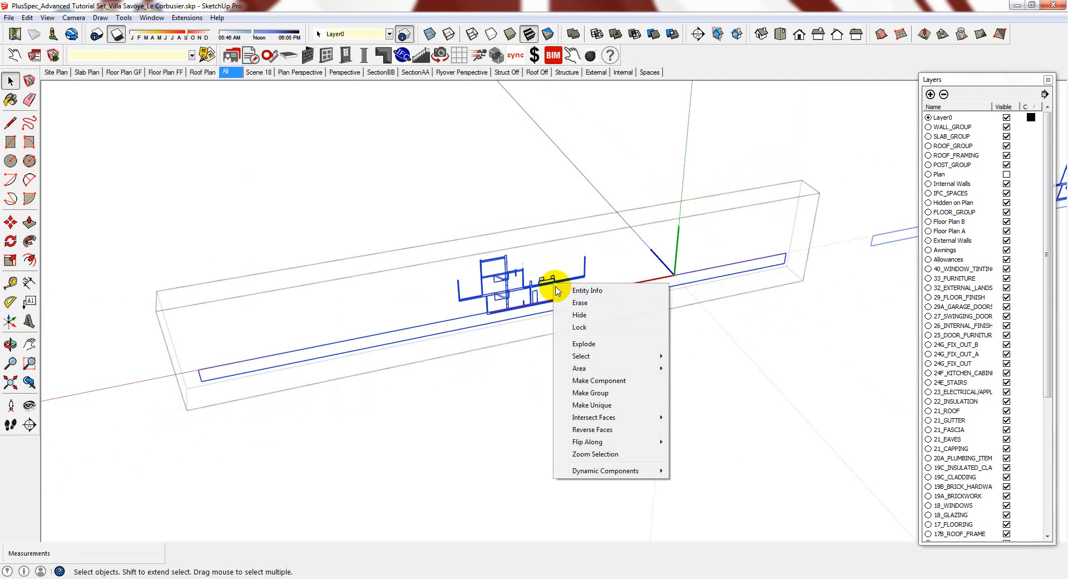
{"action": "left_click", "coordinate": [583, 343]}
{"action": "right_click", "coordinate": [551, 284]}
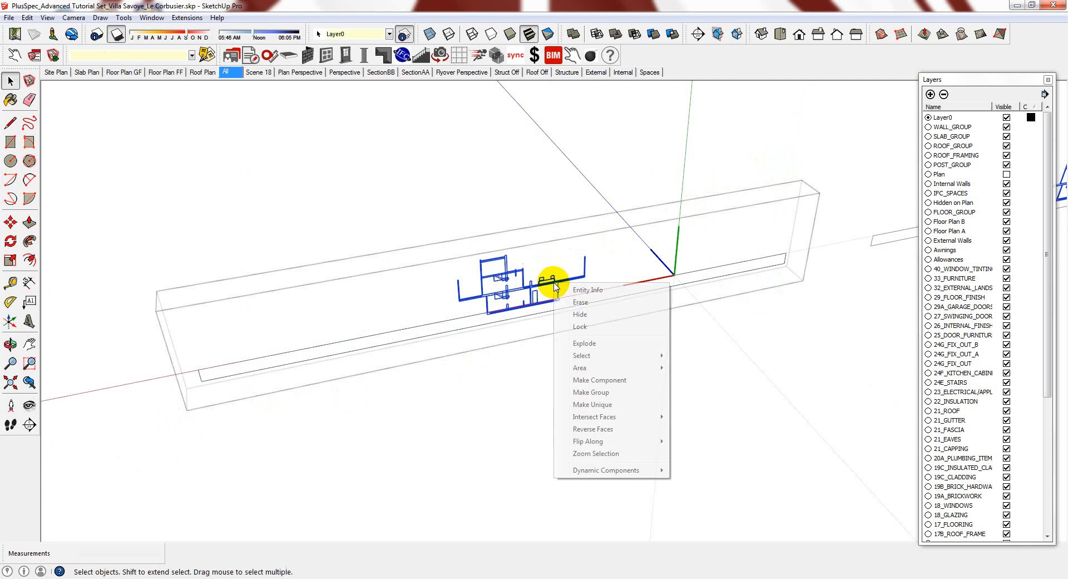
{"action": "left_click", "coordinate": [581, 343]}
{"action": "right_click", "coordinate": [546, 284]}
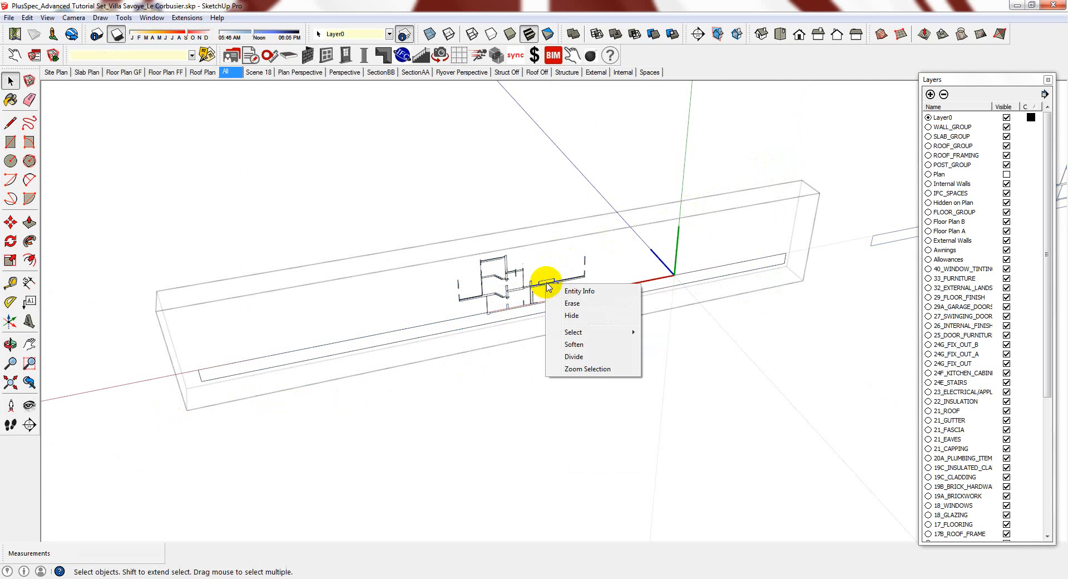
{"action": "left_click_drag", "start_coordinate": [678, 188], "coordinate": [224, 430]}
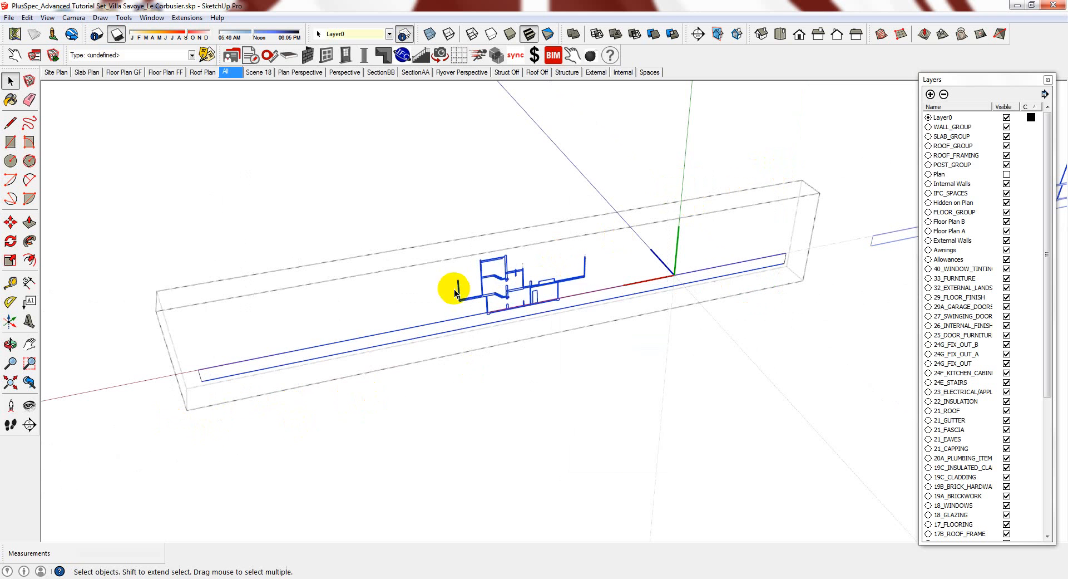
{"action": "right_click", "coordinate": [488, 280]}
{"action": "left_click", "coordinate": [515, 340]}
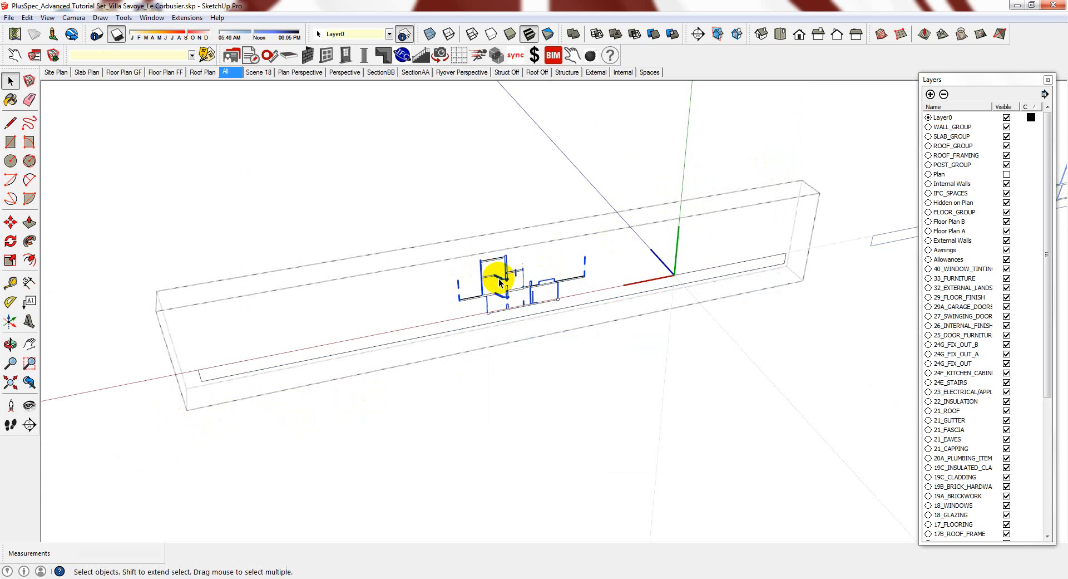
{"action": "right_click", "coordinate": [500, 282]}
{"action": "left_click", "coordinate": [527, 341]}
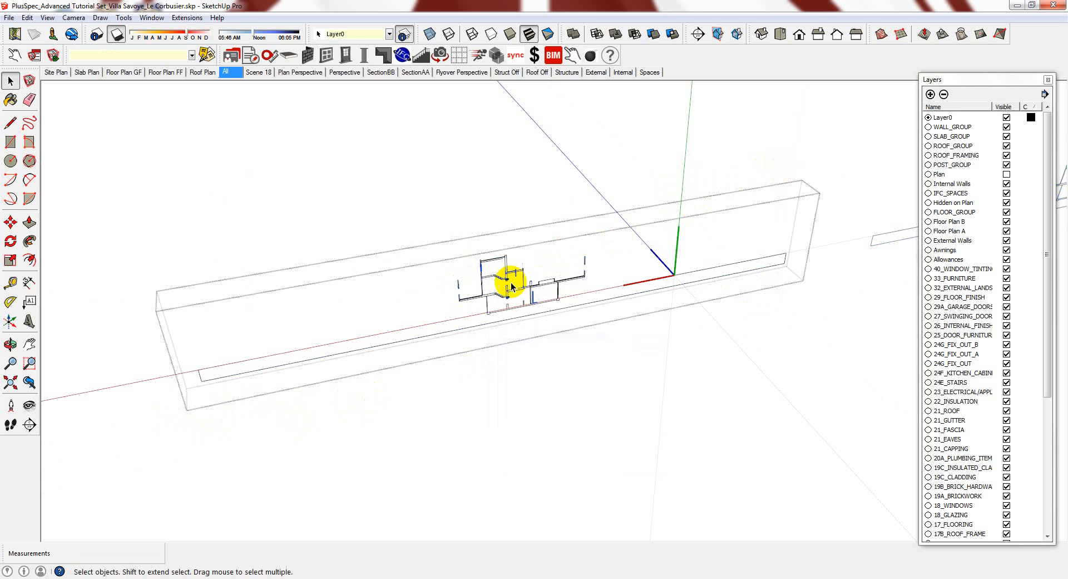
{"action": "left_click_drag", "start_coordinate": [706, 220], "coordinate": [112, 473]}
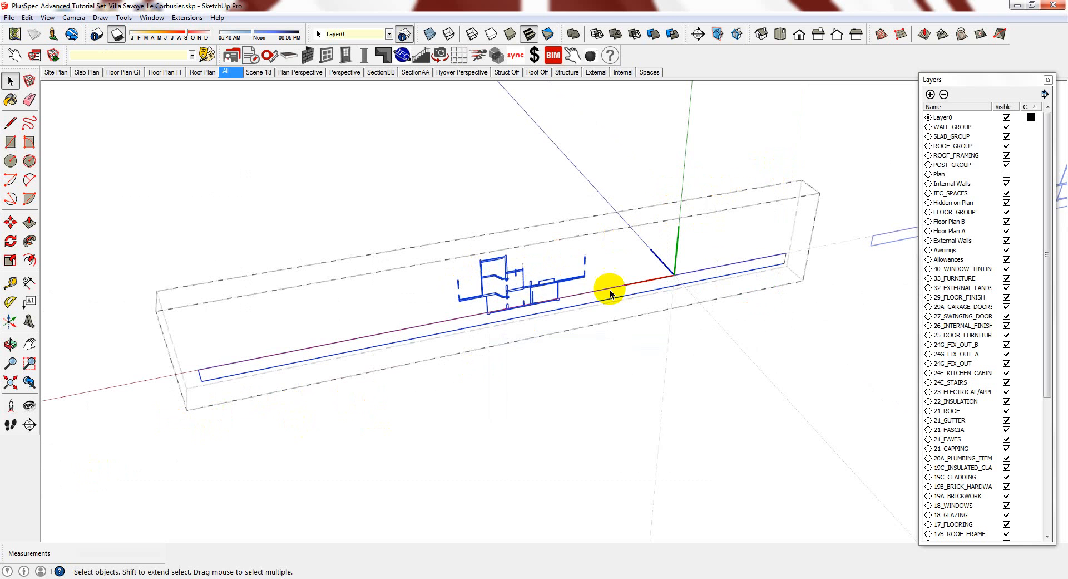
{"action": "right_click", "coordinate": [546, 288]}
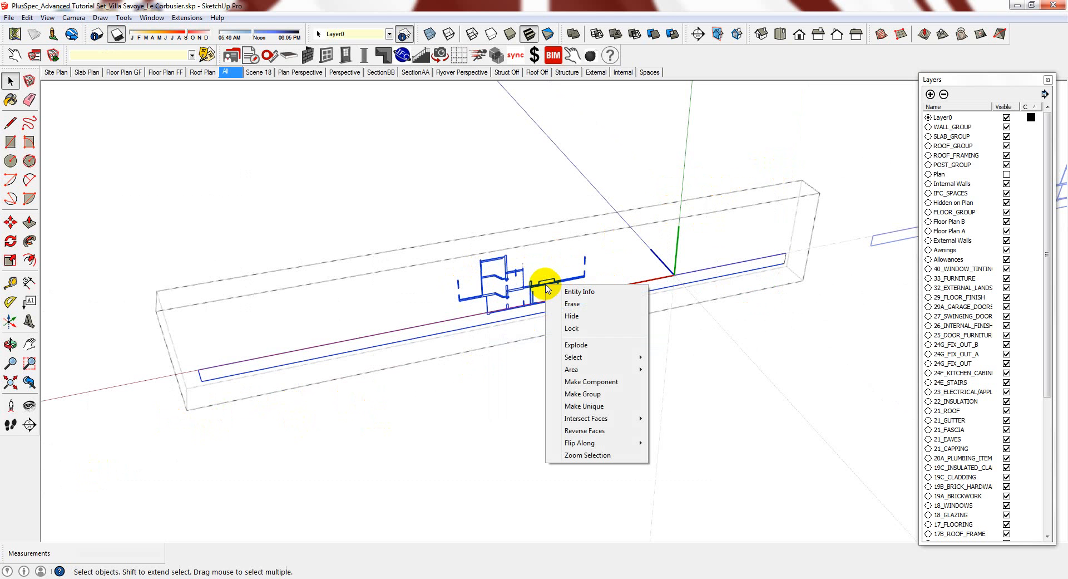
{"action": "left_click", "coordinate": [577, 344]}
{"action": "left_click_drag", "start_coordinate": [704, 186], "coordinate": [185, 427]}
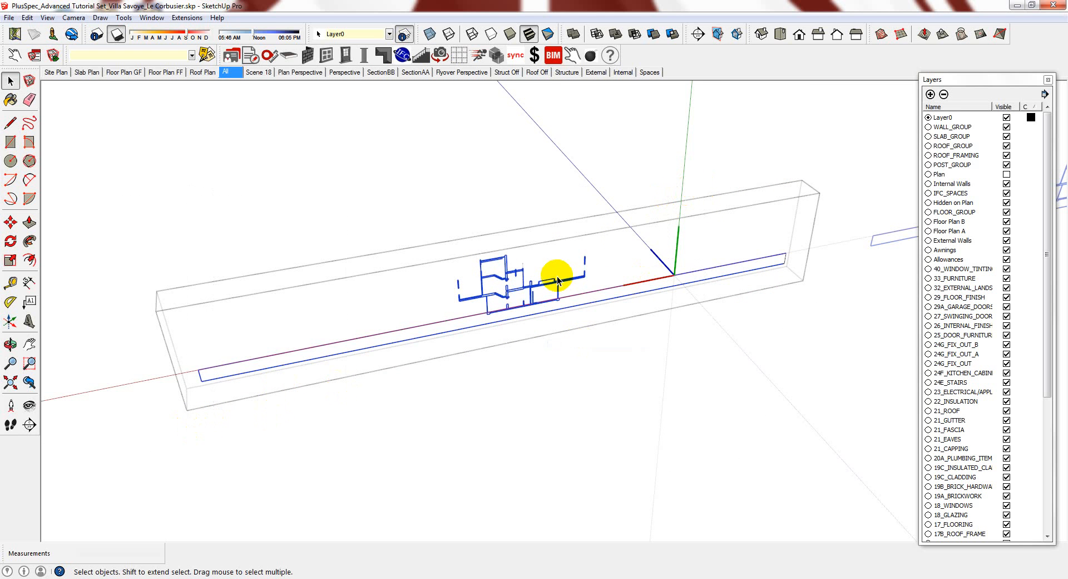
{"action": "right_click", "coordinate": [558, 282]}
{"action": "left_click", "coordinate": [589, 344]}
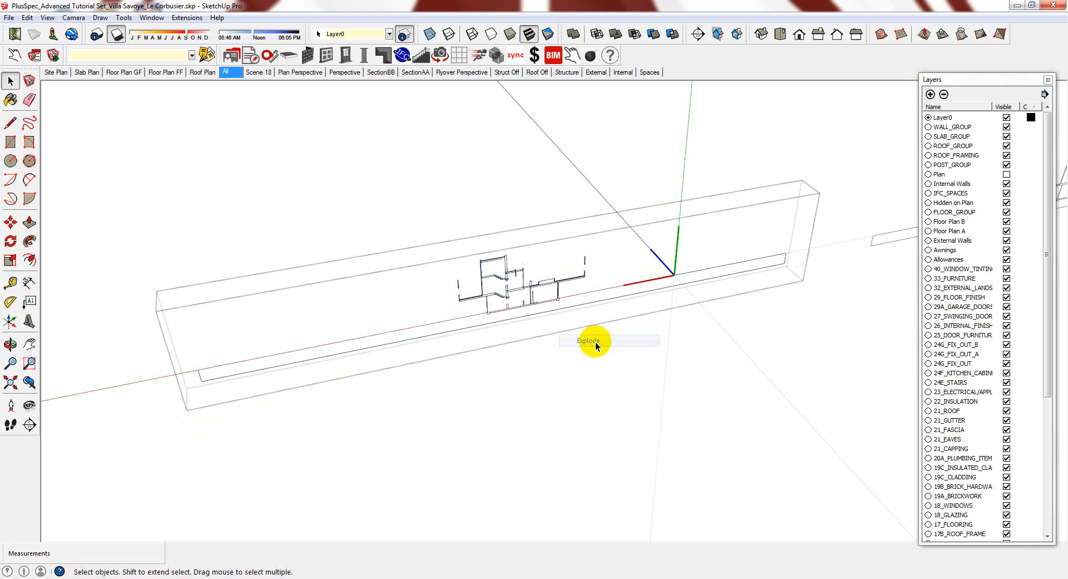
{"action": "left_click_drag", "start_coordinate": [797, 195], "coordinate": [204, 428]}
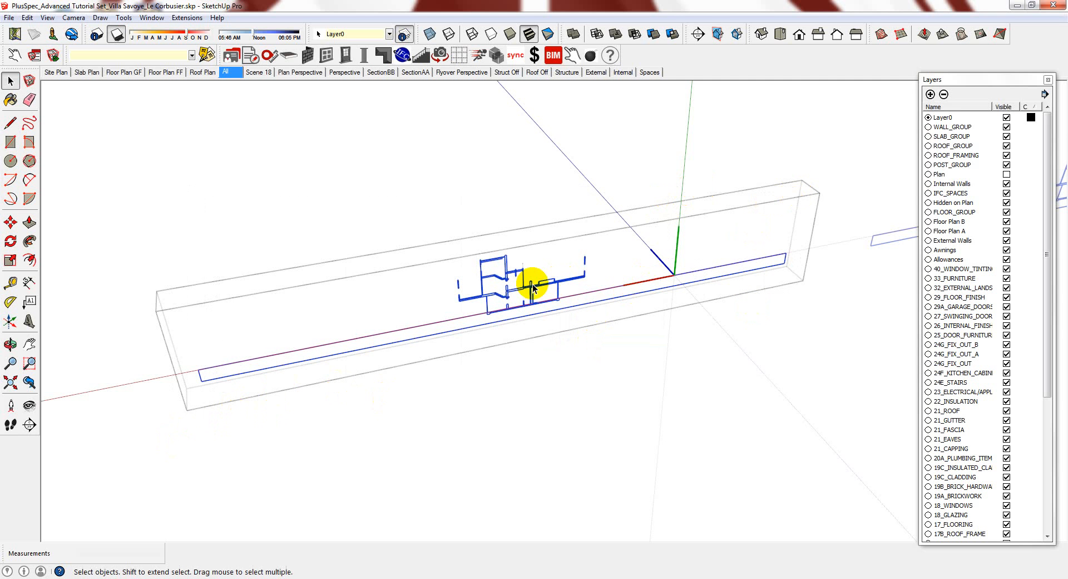
{"action": "right_click", "coordinate": [534, 284]}
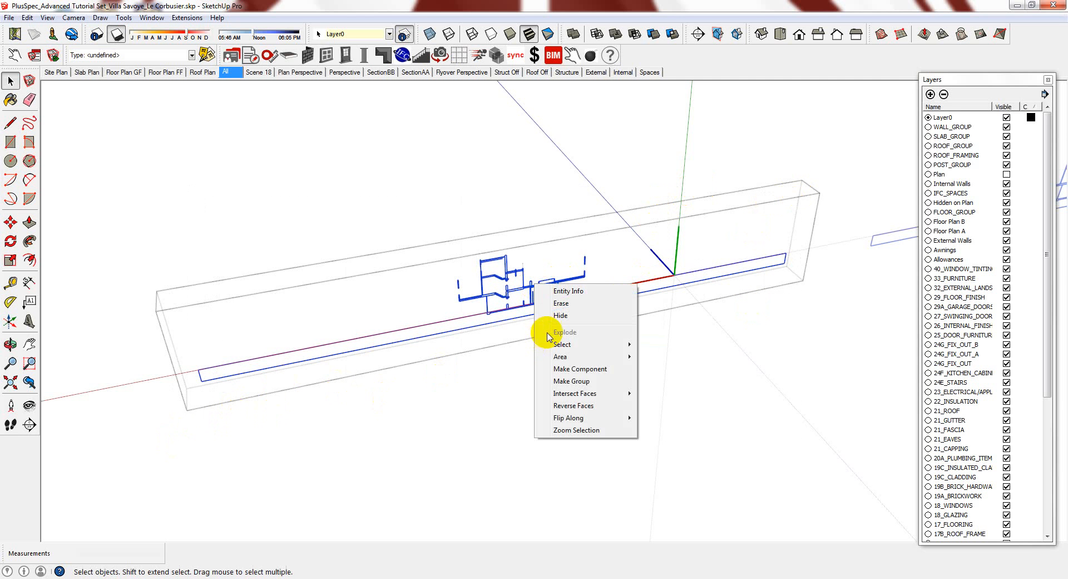
{"action": "left_click", "coordinate": [675, 216]}
{"action": "scroll", "coordinate": [530, 309], "scroll_direction": "up", "scroll_amount": 2}
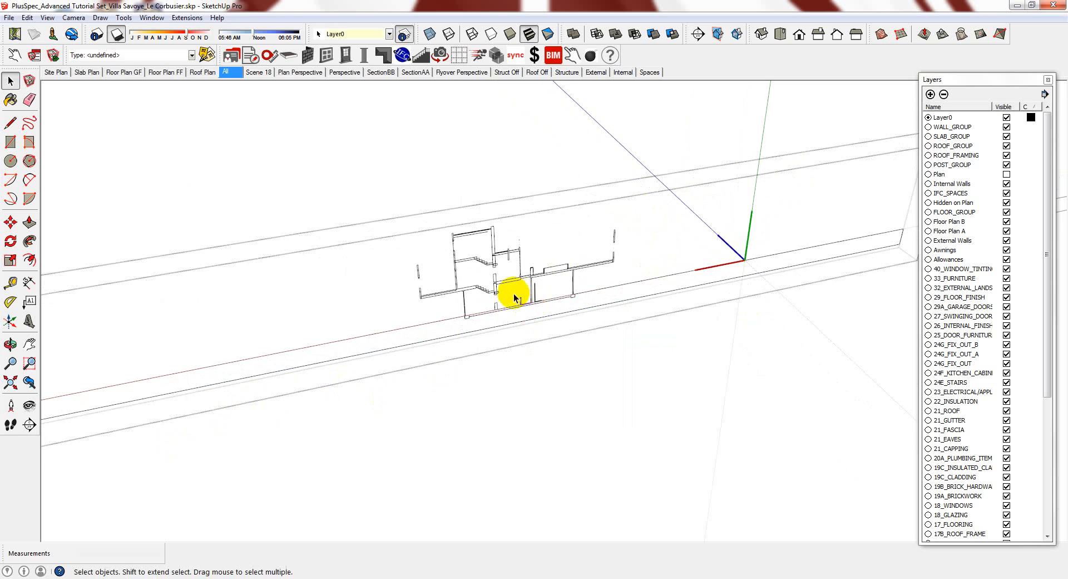
{"action": "scroll", "coordinate": [495, 262], "scroll_direction": "up", "scroll_amount": 3}
{"action": "scroll", "coordinate": [494, 298], "scroll_direction": "down", "scroll_amount": 1}
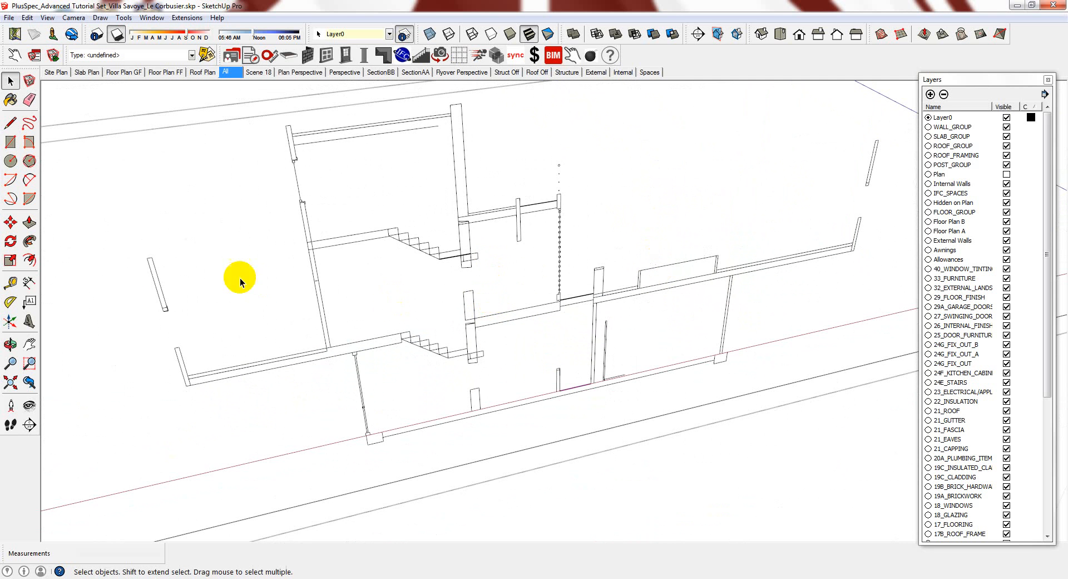
{"action": "scroll", "coordinate": [116, 279], "scroll_direction": "up", "scroll_amount": 3}
Draw a line across the wall piece's open top end to close it into a face
{"action": "key", "text": "l"}
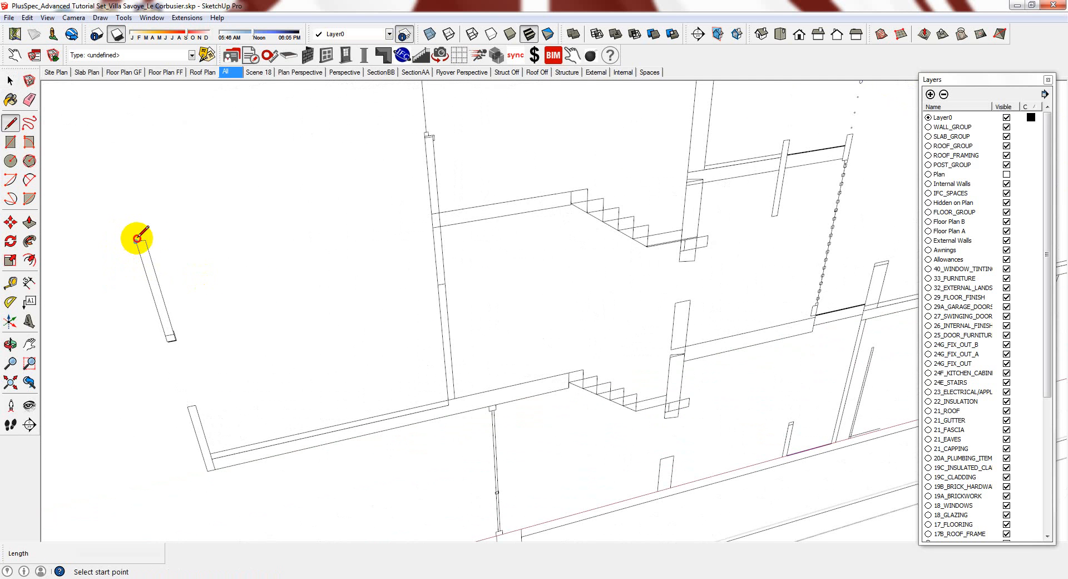
{"action": "left_click", "coordinate": [138, 243]}
{"action": "left_click", "coordinate": [145, 240]}
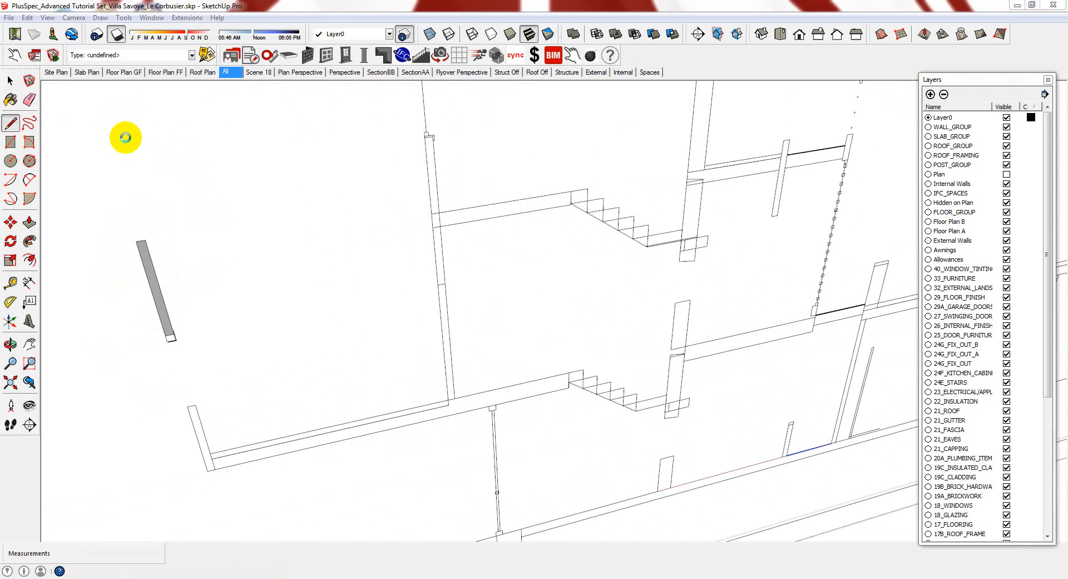
Paint the grey wall piece black with Color_008
{"action": "key", "text": "b"}
{"action": "left_click", "coordinate": [354, 303]}
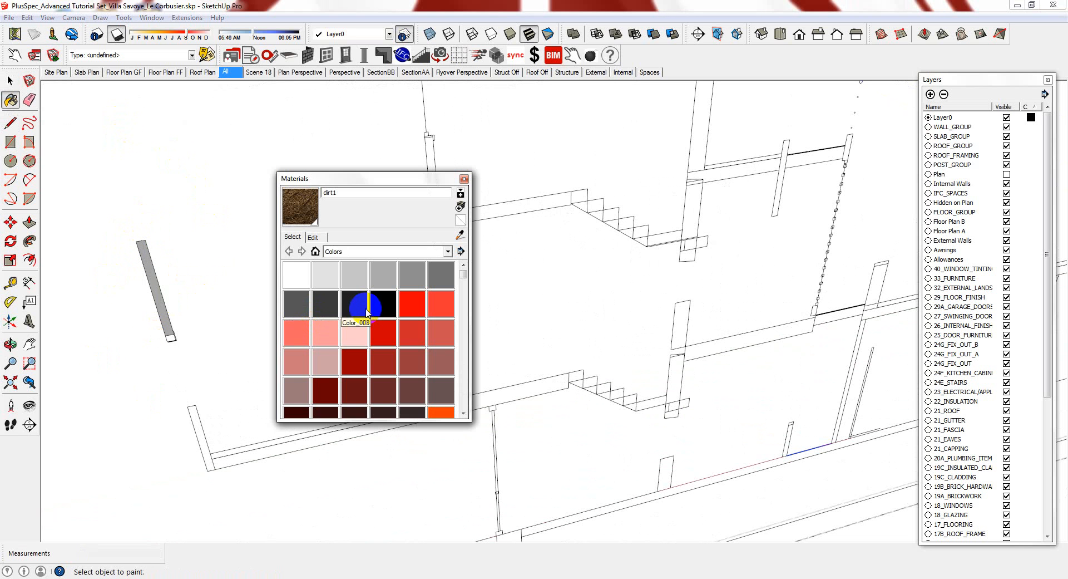
{"action": "left_click", "coordinate": [154, 284]}
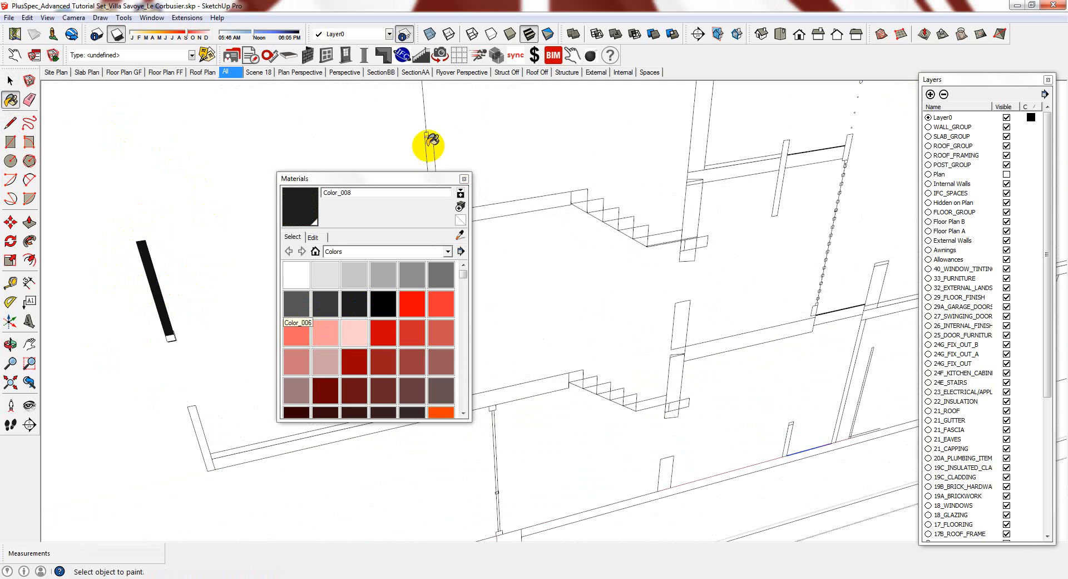
{"action": "left_click", "coordinate": [464, 179]}
{"action": "scroll", "coordinate": [304, 272], "scroll_direction": "down", "scroll_amount": 1}
{"action": "scroll", "coordinate": [304, 273], "scroll_direction": "down", "scroll_amount": 3}
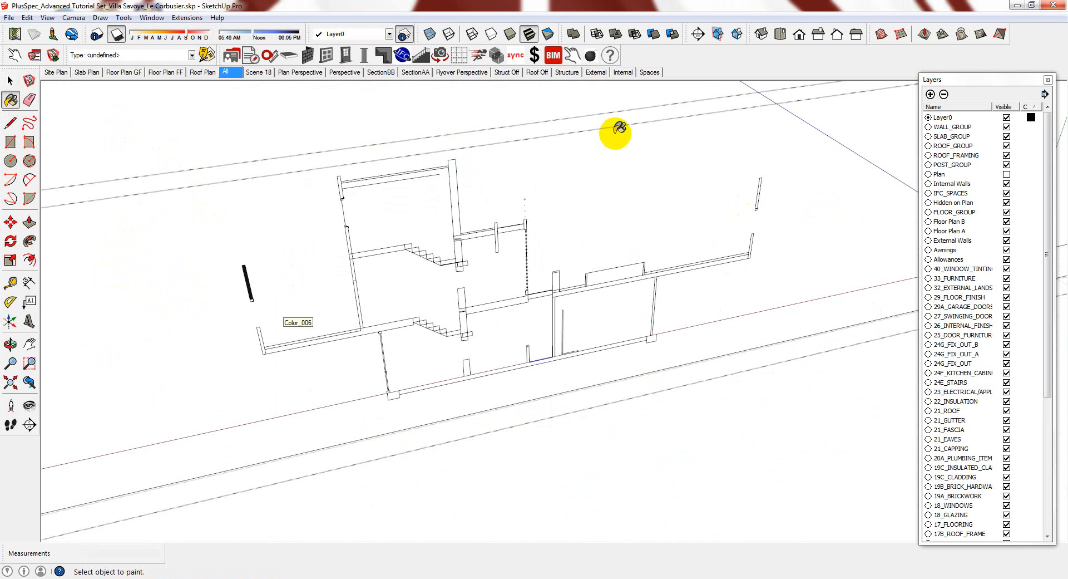
{"action": "scroll", "coordinate": [406, 278], "scroll_direction": "up", "scroll_amount": 2}
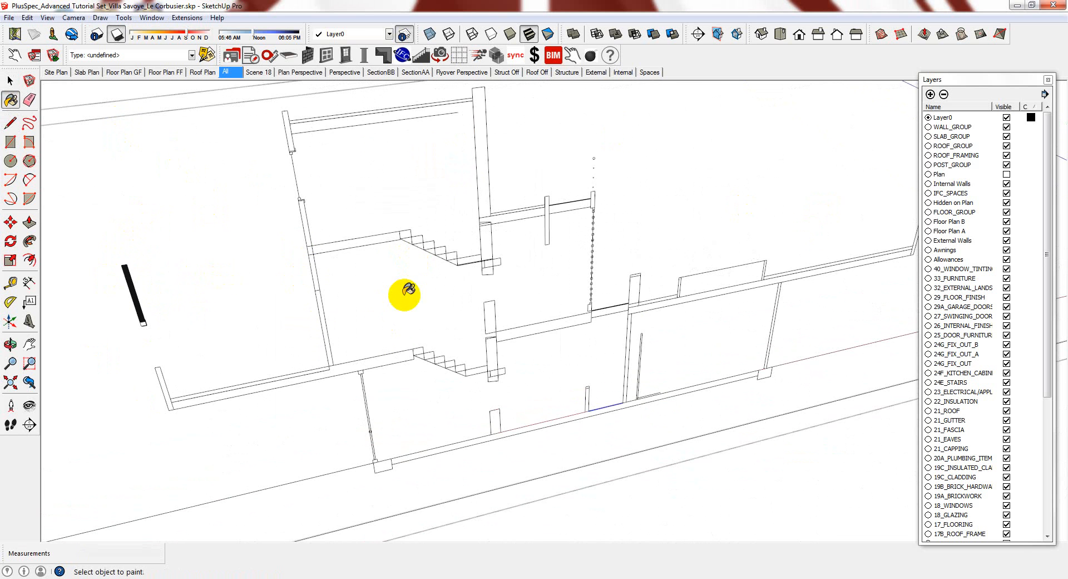
{"action": "scroll", "coordinate": [408, 291], "scroll_direction": "down", "scroll_amount": 2}
{"action": "scroll", "coordinate": [401, 295], "scroll_direction": "up", "scroll_amount": 4}
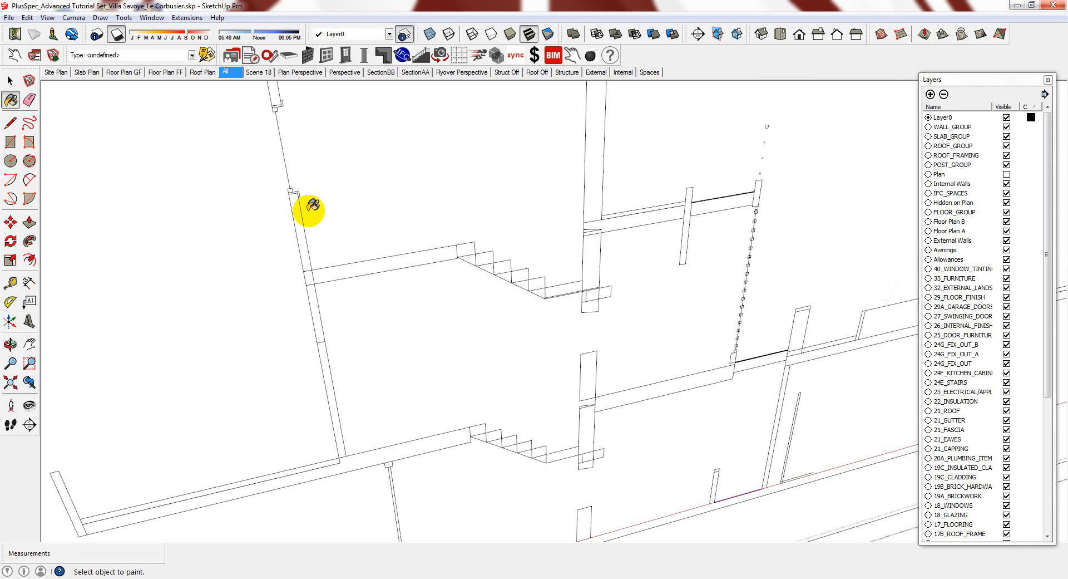
{"action": "scroll", "coordinate": [313, 207], "scroll_direction": "down", "scroll_amount": 6}
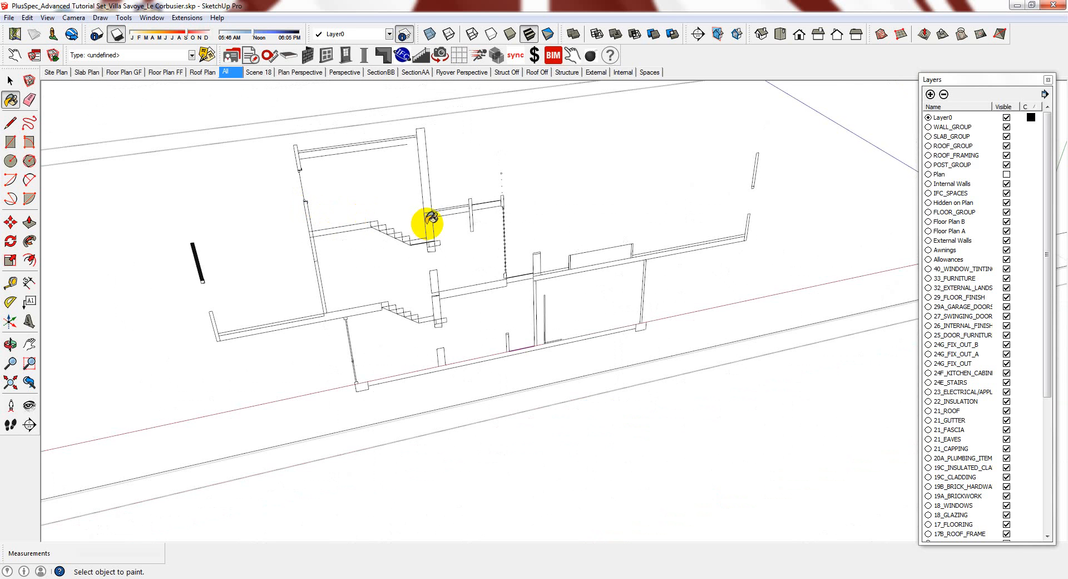
{"action": "scroll", "coordinate": [430, 220], "scroll_direction": "up", "scroll_amount": 1}
{"action": "scroll", "coordinate": [449, 229], "scroll_direction": "down", "scroll_amount": 1}
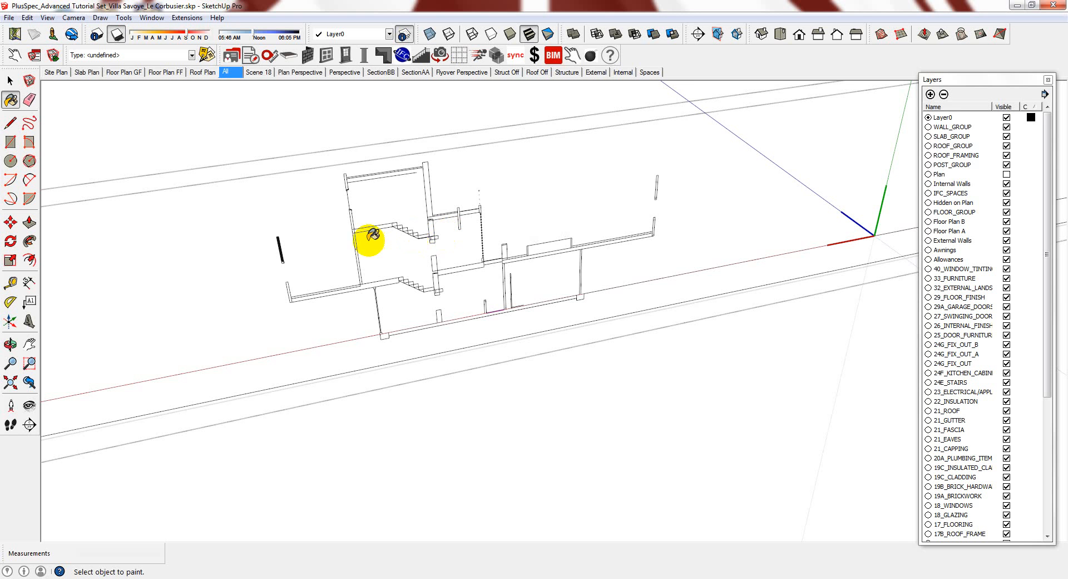
{"action": "scroll", "coordinate": [395, 221], "scroll_direction": "up", "scroll_amount": 1}
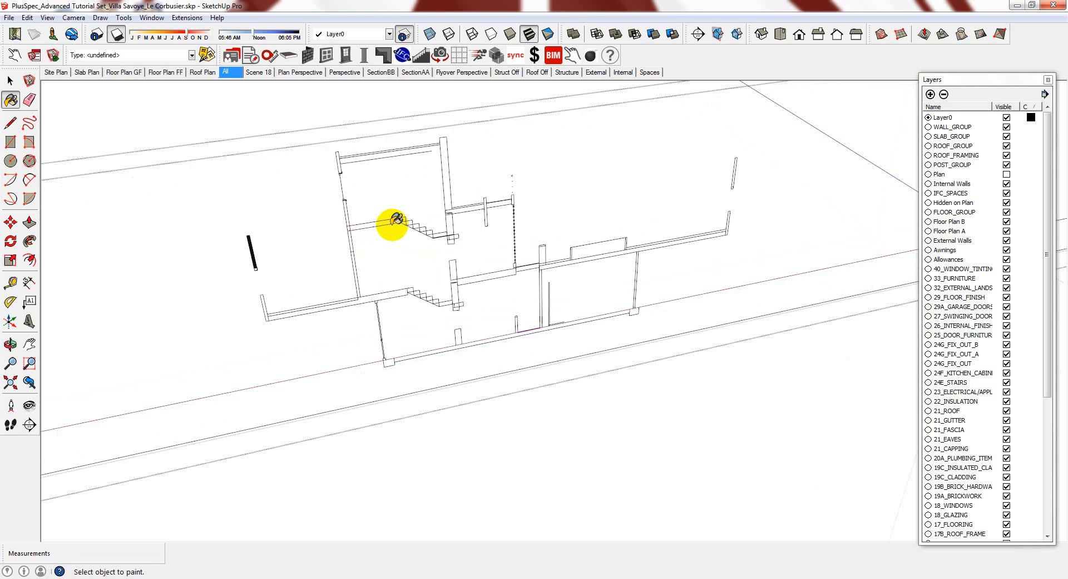
{"action": "scroll", "coordinate": [363, 319], "scroll_direction": "down", "scroll_amount": 10}
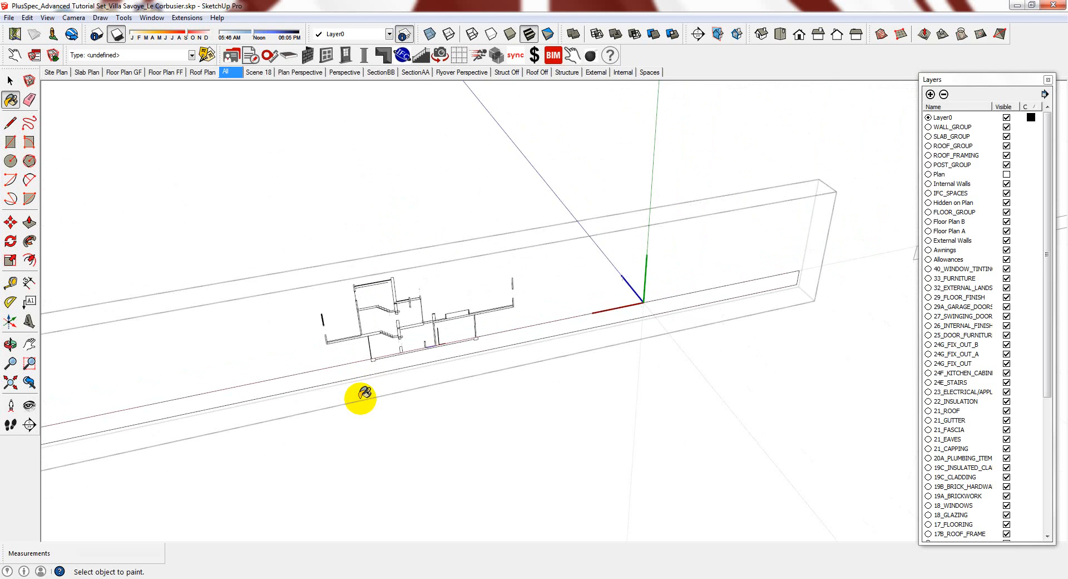
Move the section group a distance of 5
{"action": "scroll", "coordinate": [846, 299], "scroll_direction": "up", "scroll_amount": 8}
{"action": "key", "text": "space"}
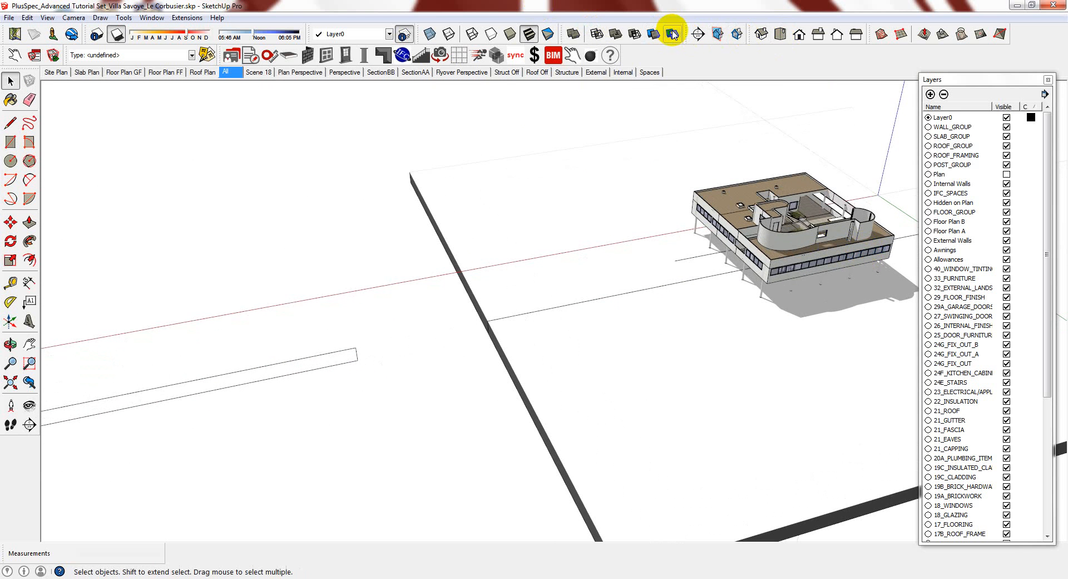
{"action": "scroll", "coordinate": [693, 262], "scroll_direction": "up", "scroll_amount": 3}
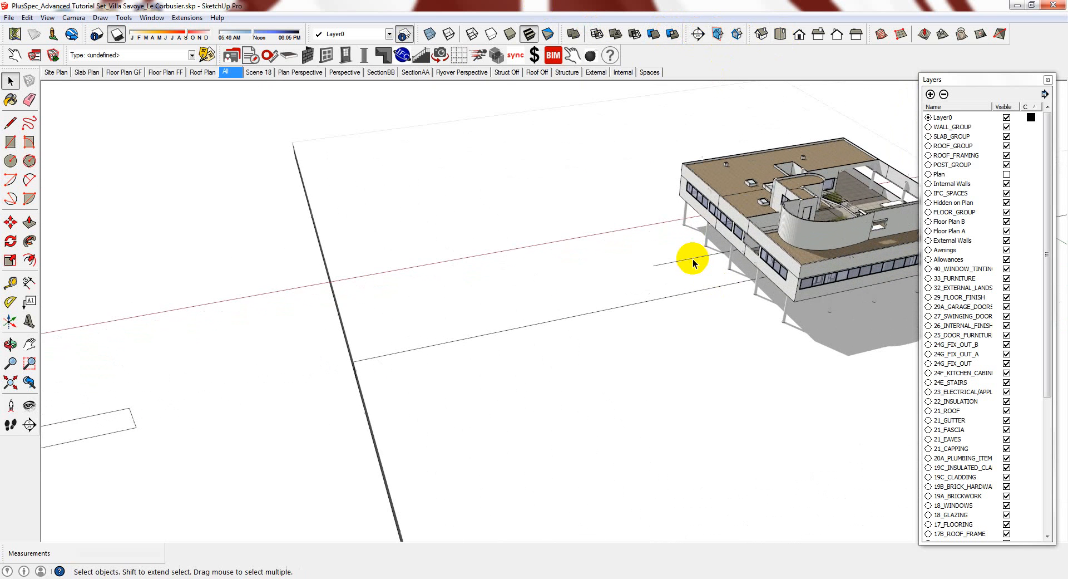
{"action": "scroll", "coordinate": [573, 281], "scroll_direction": "down", "scroll_amount": 3}
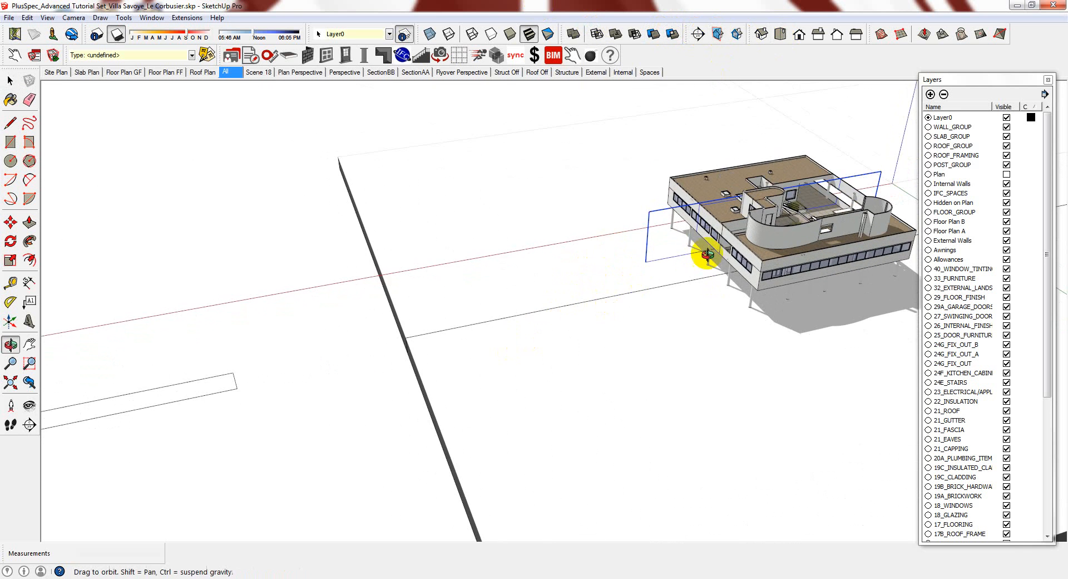
{"action": "middle_click_drag", "start_coordinate": [703, 248], "coordinate": [584, 317]}
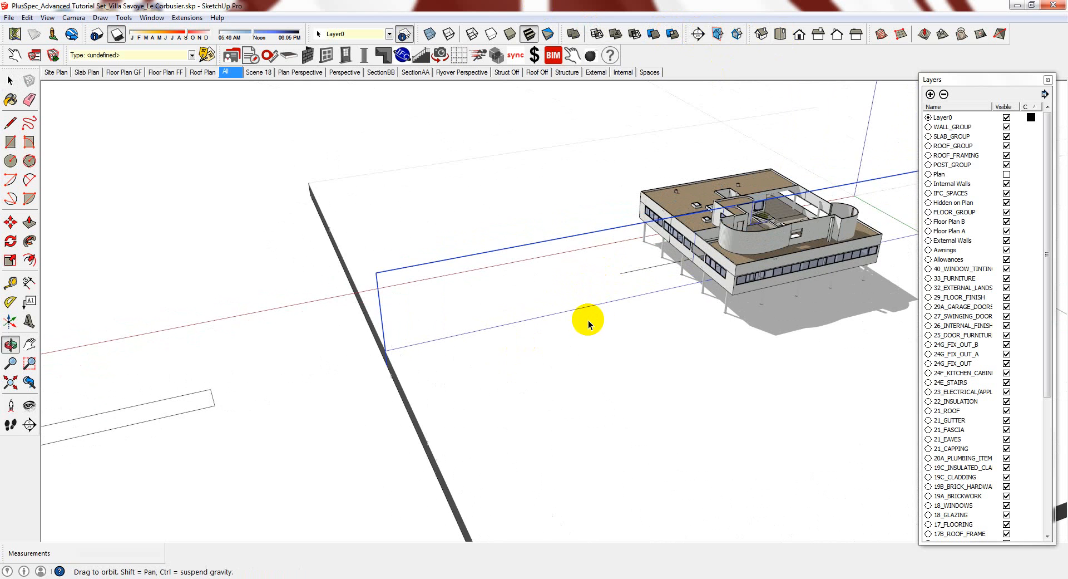
{"action": "scroll", "coordinate": [634, 295], "scroll_direction": "up", "scroll_amount": 3}
{"action": "key", "text": "m"}
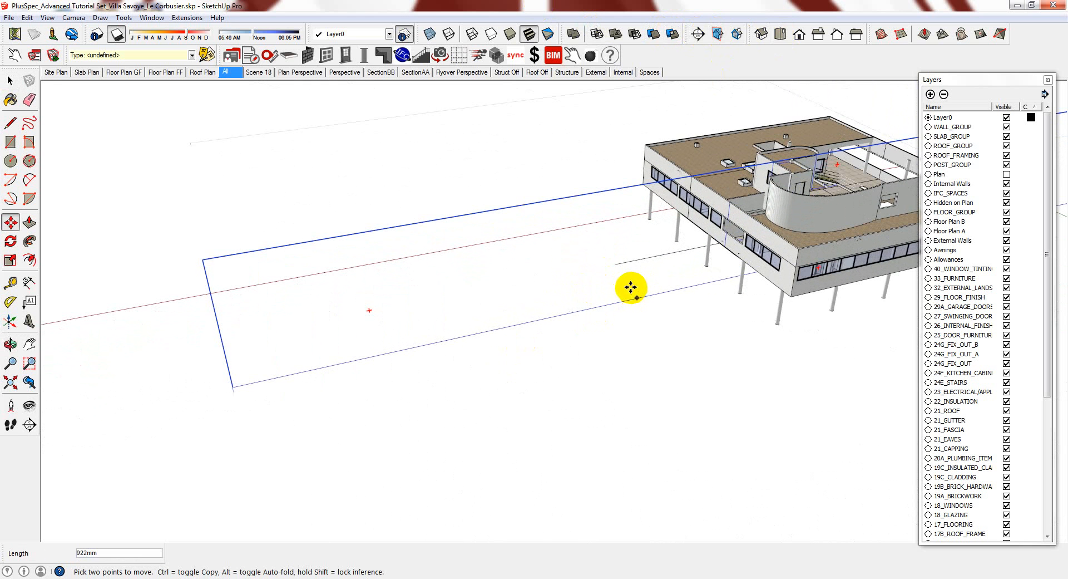
{"action": "type", "text": "5"}
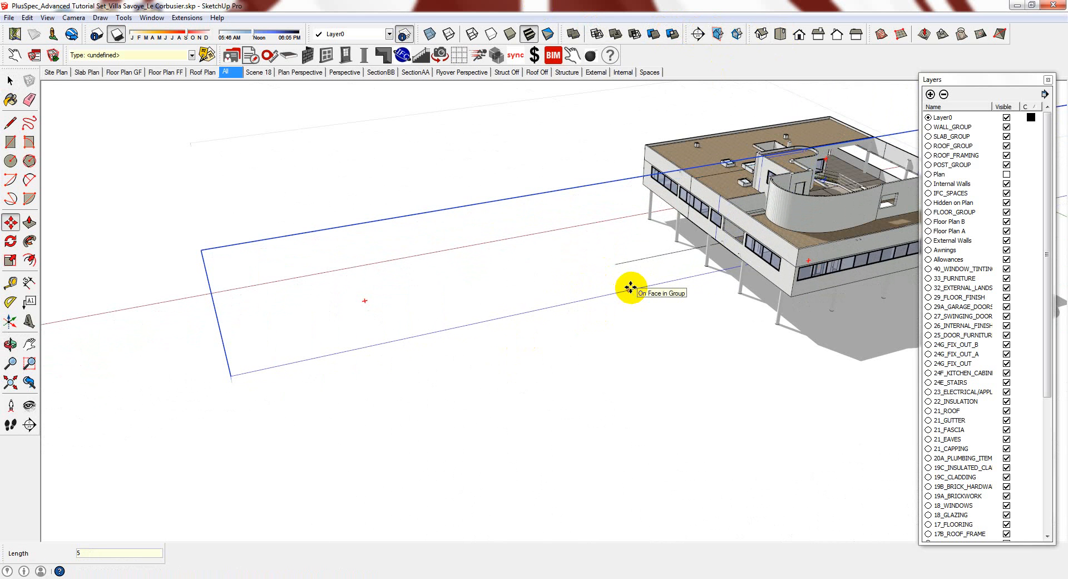
{"action": "key", "text": "Return"}
Turn the section cut on and orbit to inspect the sliced building
{"action": "left_click", "coordinate": [717, 35]}
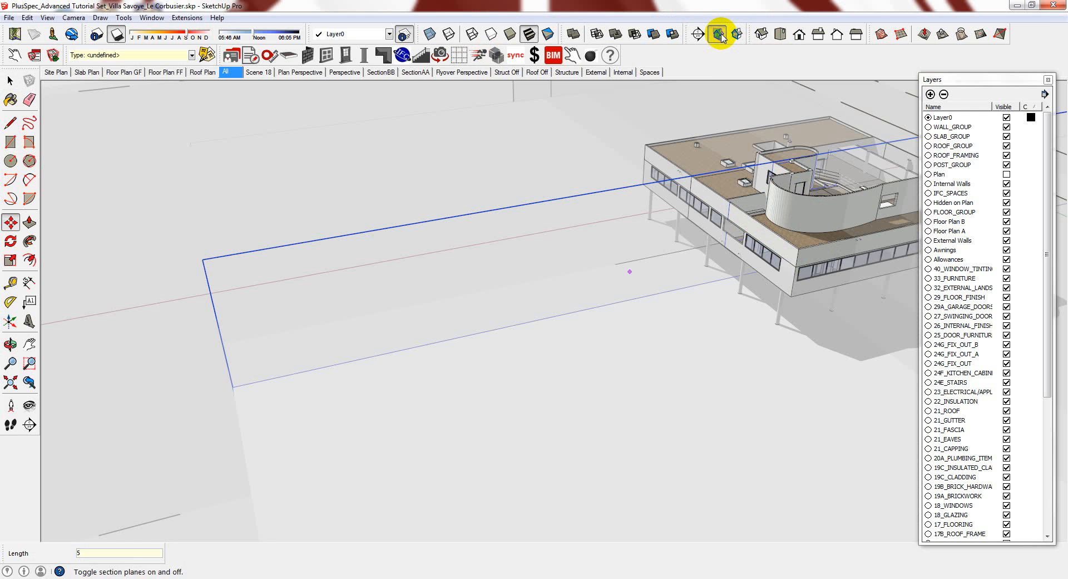
{"action": "left_click", "coordinate": [732, 36]}
{"action": "left_click", "coordinate": [717, 34]}
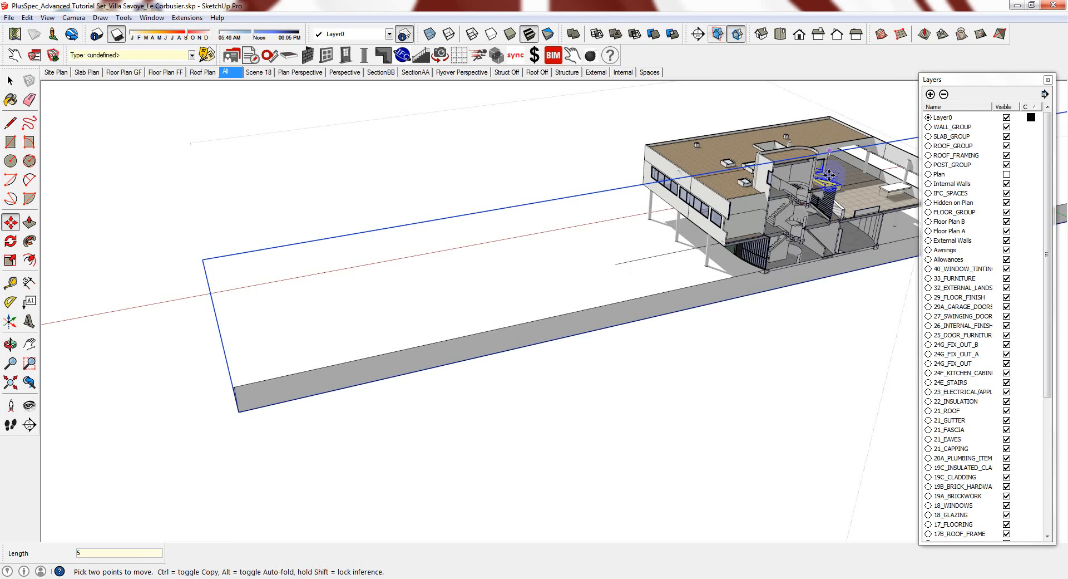
{"action": "scroll", "coordinate": [828, 177], "scroll_direction": "up", "scroll_amount": 4}
{"action": "middle_click_drag", "start_coordinate": [830, 177], "coordinate": [777, 176]}
{"action": "scroll", "coordinate": [611, 244], "scroll_direction": "up", "scroll_amount": 2}
{"action": "scroll", "coordinate": [575, 241], "scroll_direction": "up", "scroll_amount": 6}
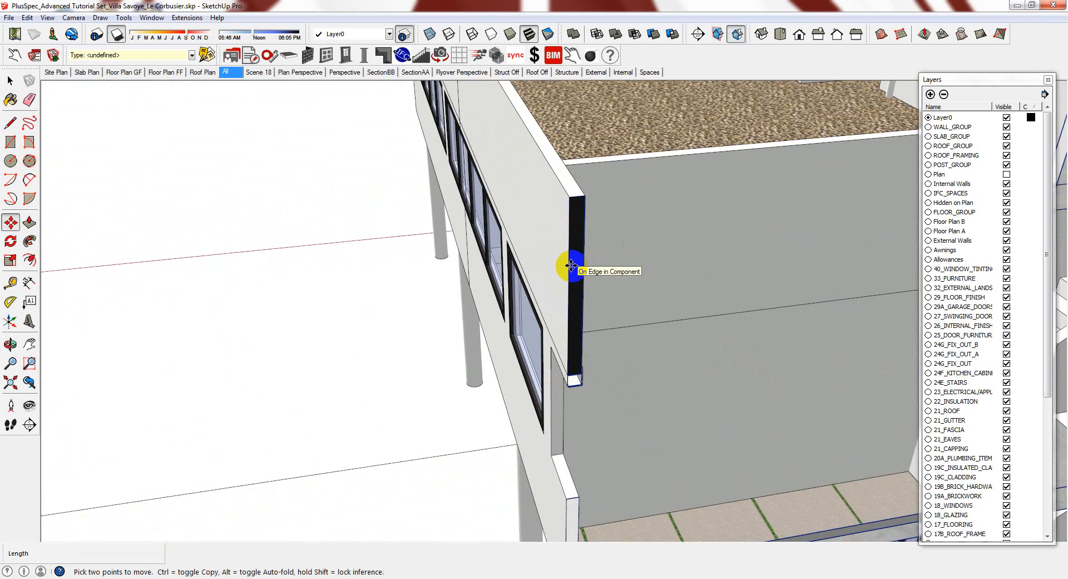
{"action": "scroll", "coordinate": [580, 239], "scroll_direction": "down", "scroll_amount": 5}
{"action": "scroll", "coordinate": [611, 247], "scroll_direction": "down", "scroll_amount": 8}
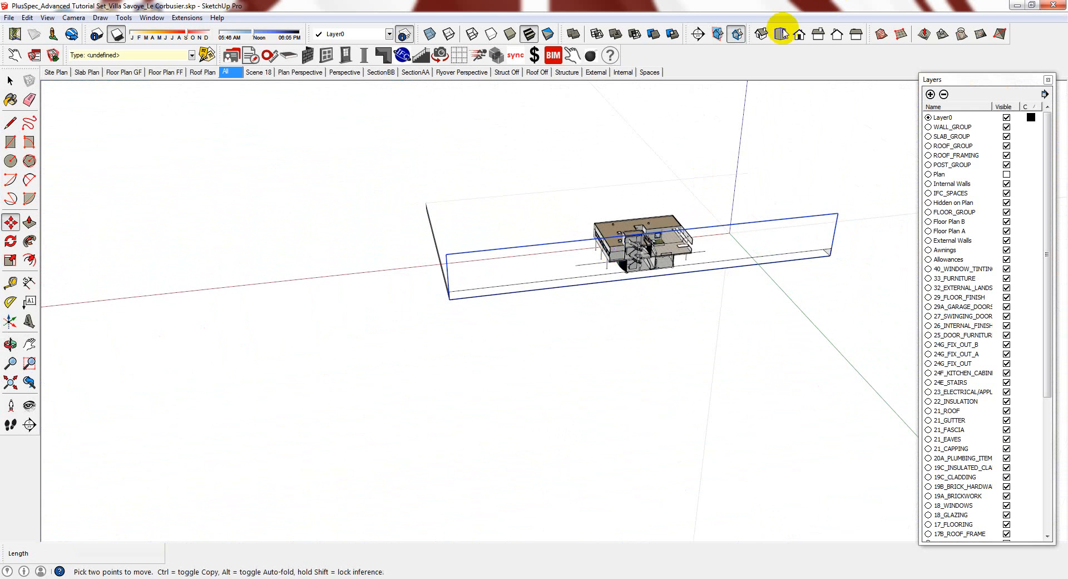
Turn the cut off to show the whole villa and select the floor-plan group
{"action": "left_click", "coordinate": [718, 35]}
{"action": "left_click", "coordinate": [737, 34]}
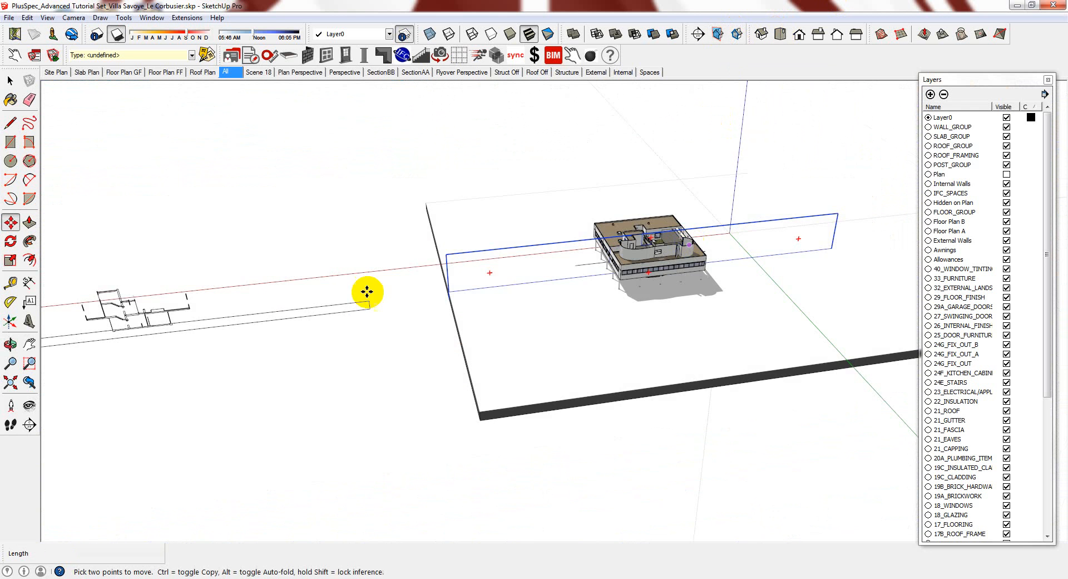
{"action": "middle_click_drag", "start_coordinate": [367, 291], "coordinate": [482, 278], "text": "shift"}
{"action": "scroll", "coordinate": [148, 265], "scroll_direction": "up", "scroll_amount": 3}
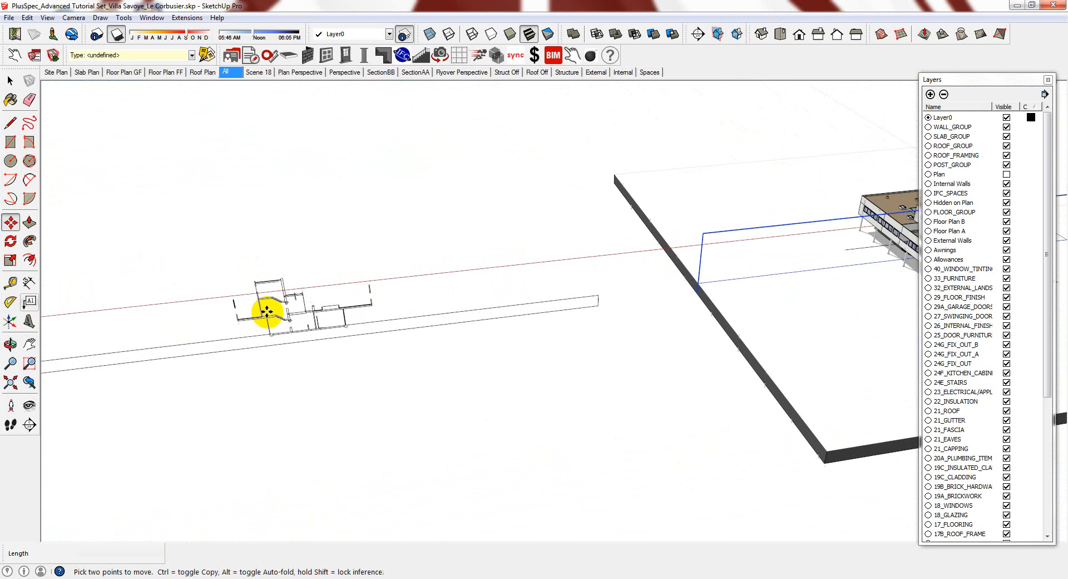
{"action": "key", "text": "space"}
{"action": "left_click", "coordinate": [326, 311]}
Add a new layer named 'Model'
{"action": "scroll", "coordinate": [287, 311], "scroll_direction": "up", "scroll_amount": 2}
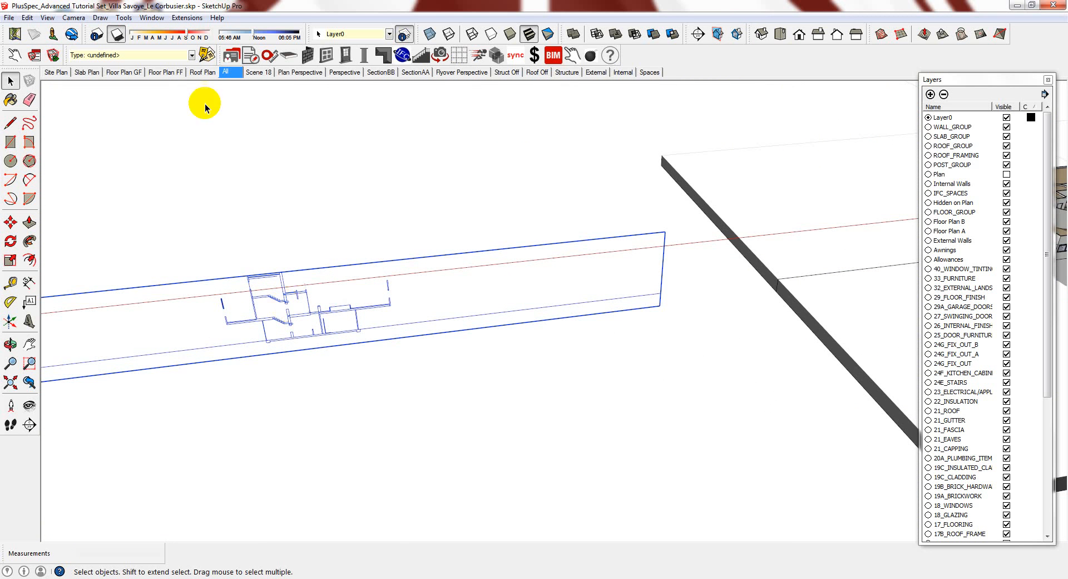
{"action": "left_click", "coordinate": [930, 95]}
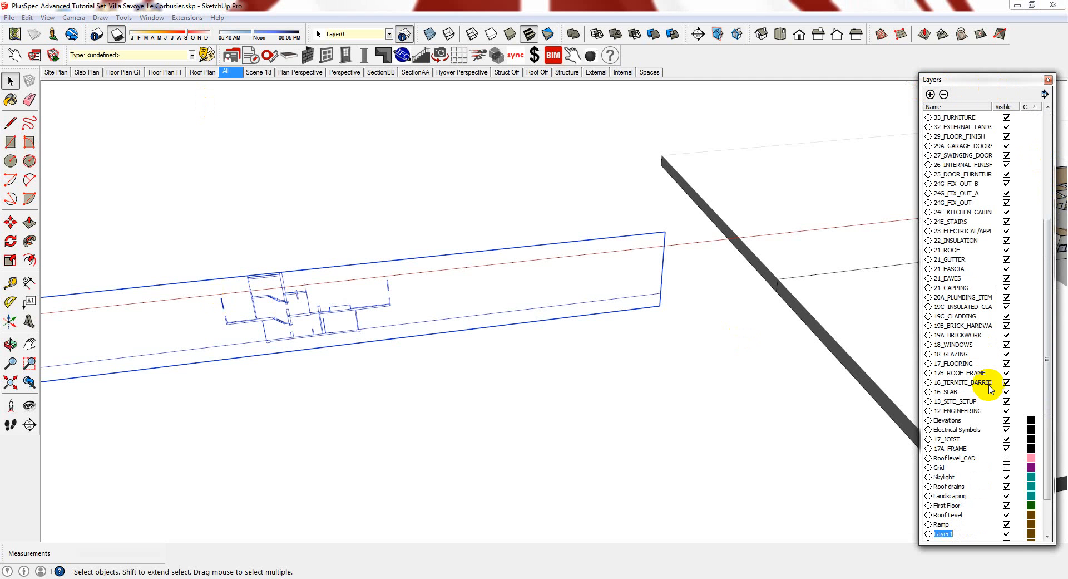
{"action": "type", "text": "ModelLW."}
{"action": "left_click", "coordinate": [631, 393]}
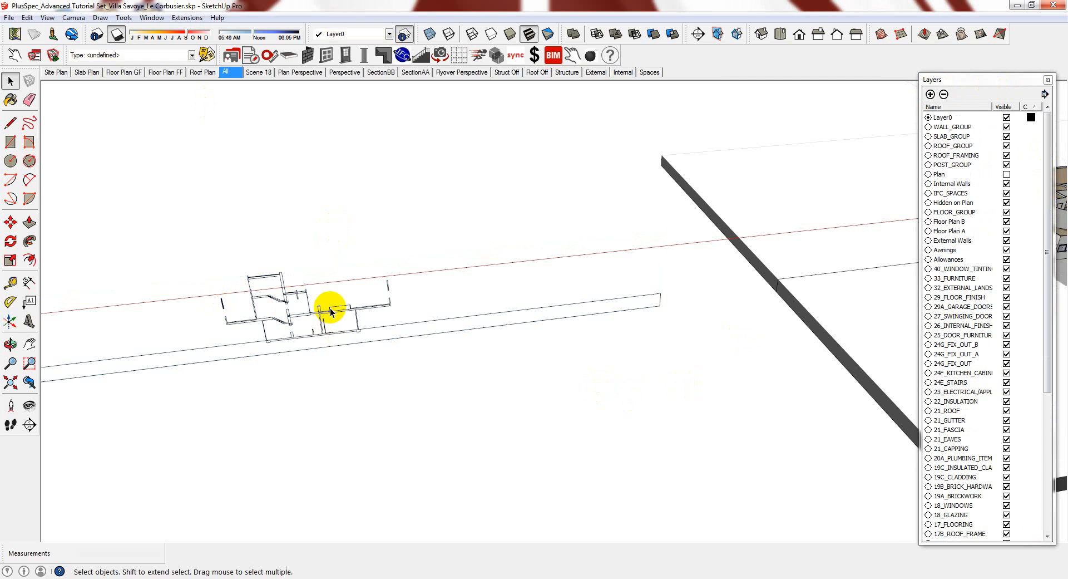
Assign the floor-plan component to the ModelLW layer, then deselect and zoom in
{"action": "left_click", "coordinate": [330, 311]}
{"action": "scroll", "coordinate": [337, 336], "scroll_direction": "down", "scroll_amount": 3}
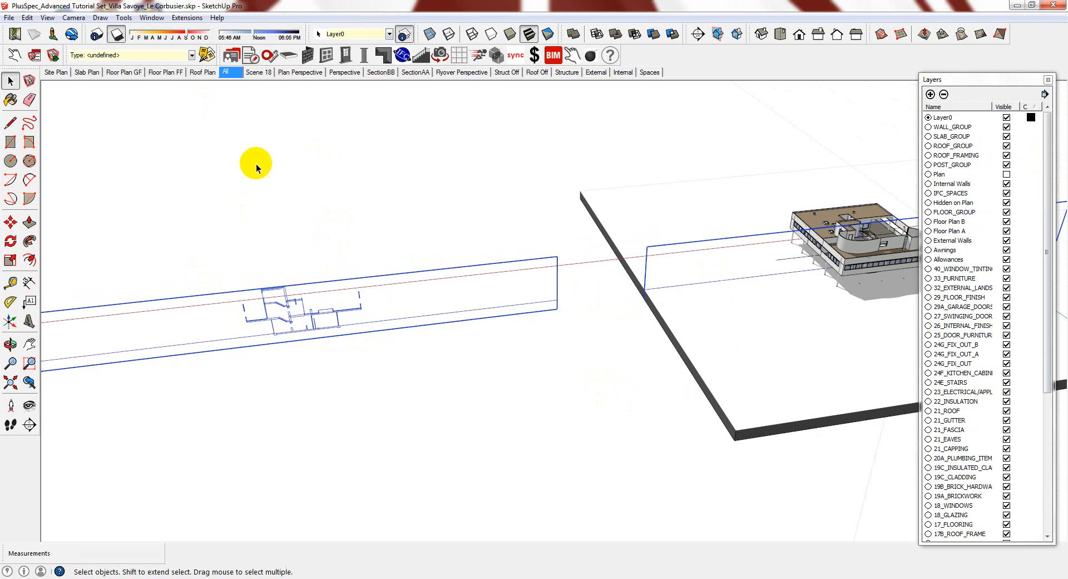
{"action": "scroll", "coordinate": [232, 100], "scroll_direction": "up", "scroll_amount": 2}
{"action": "left_click", "coordinate": [389, 34]}
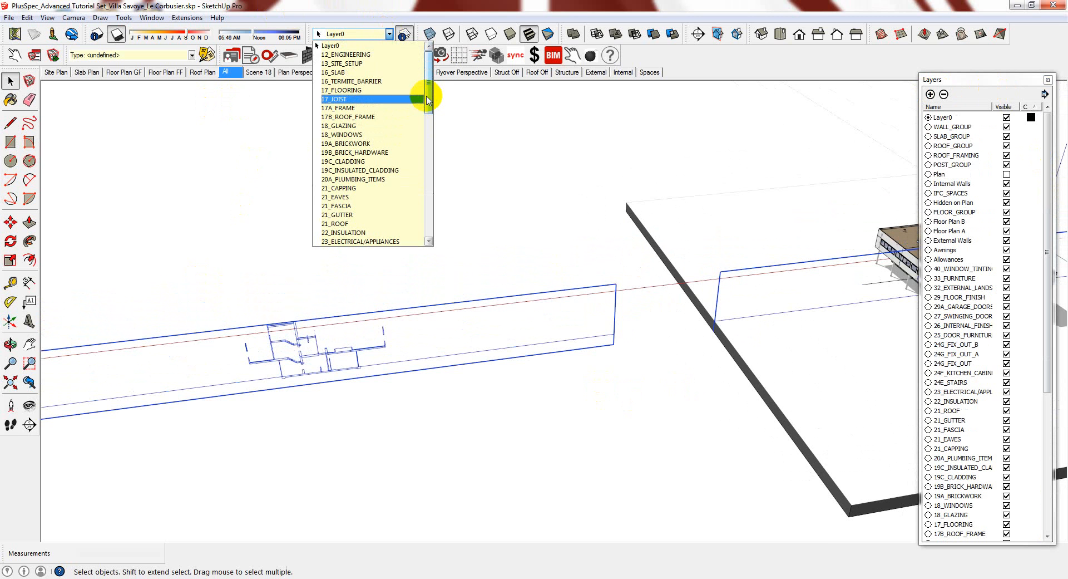
{"action": "left_click", "coordinate": [430, 238]}
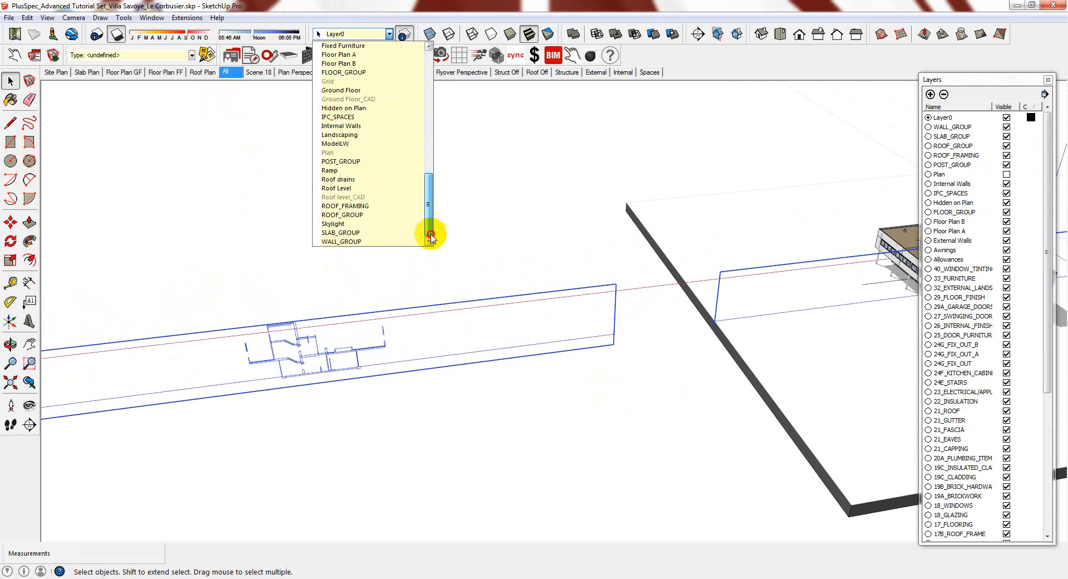
{"action": "left_click", "coordinate": [358, 144]}
{"action": "left_click", "coordinate": [411, 387]}
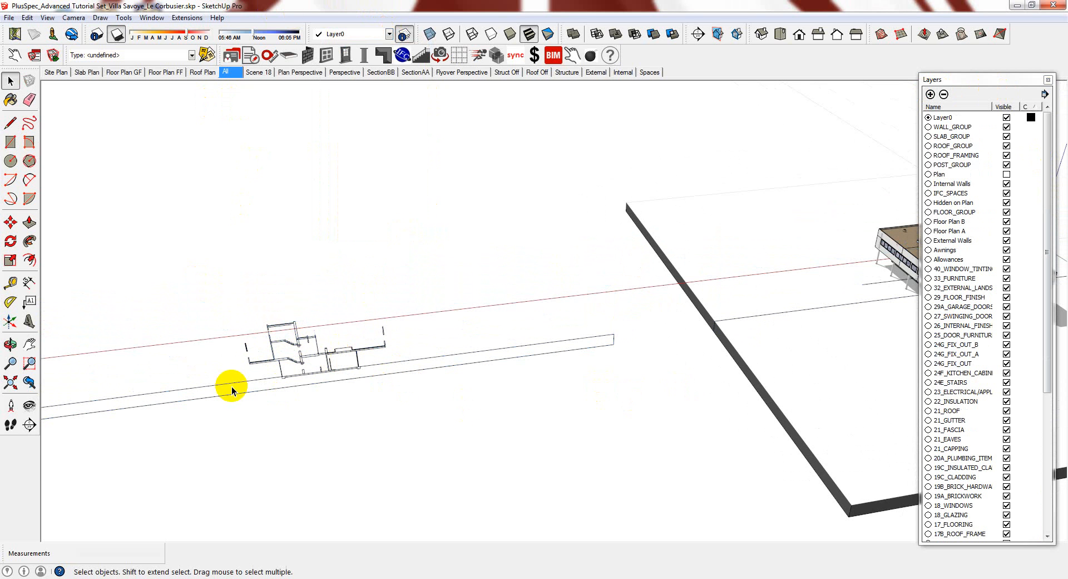
{"action": "scroll", "coordinate": [321, 326], "scroll_direction": "up", "scroll_amount": 3}
{"action": "scroll", "coordinate": [328, 326], "scroll_direction": "up", "scroll_amount": 2}
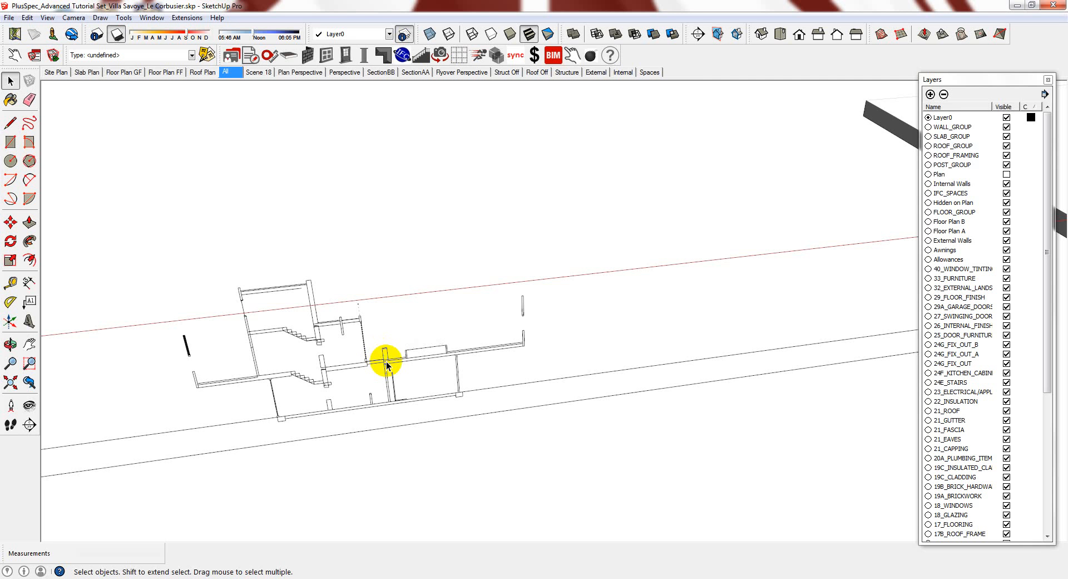
Hide the 2D plan linework component
{"action": "right_click", "coordinate": [389, 365]}
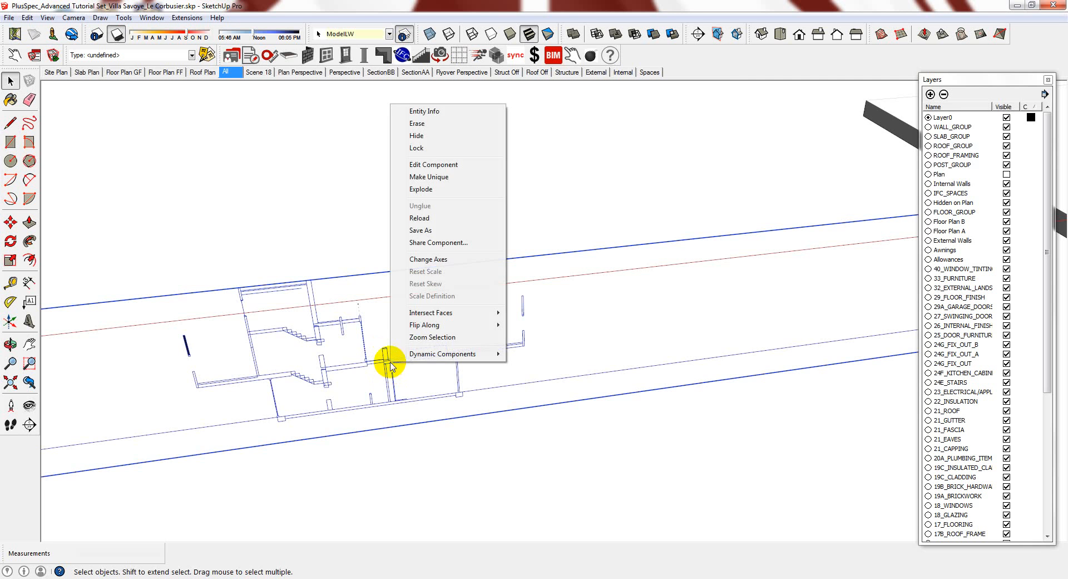
{"action": "left_click", "coordinate": [417, 136]}
{"action": "scroll", "coordinate": [262, 362], "scroll_direction": "down", "scroll_amount": 5}
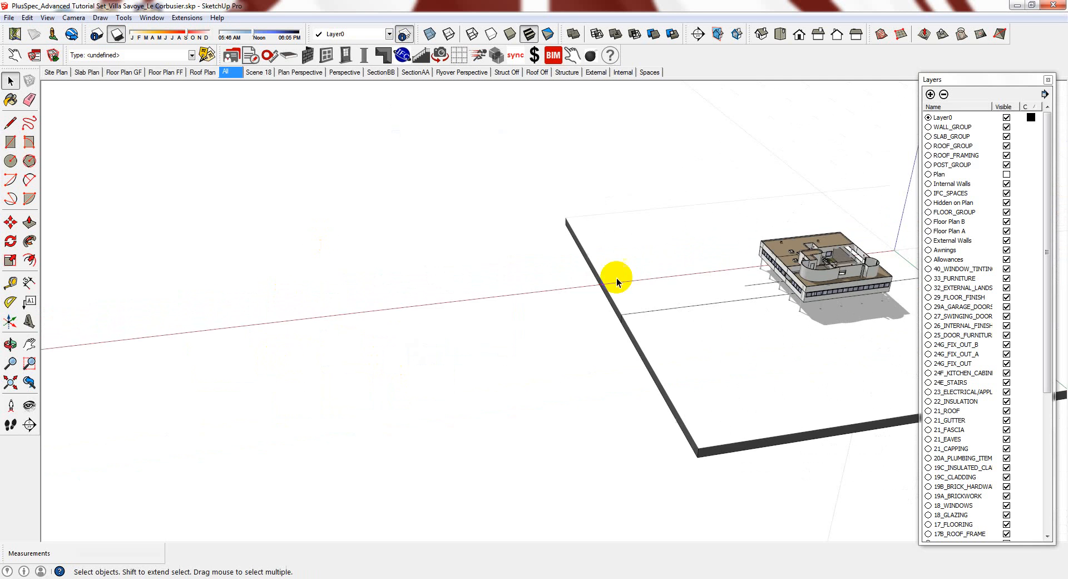
{"action": "scroll", "coordinate": [777, 316], "scroll_direction": "up", "scroll_amount": 6}
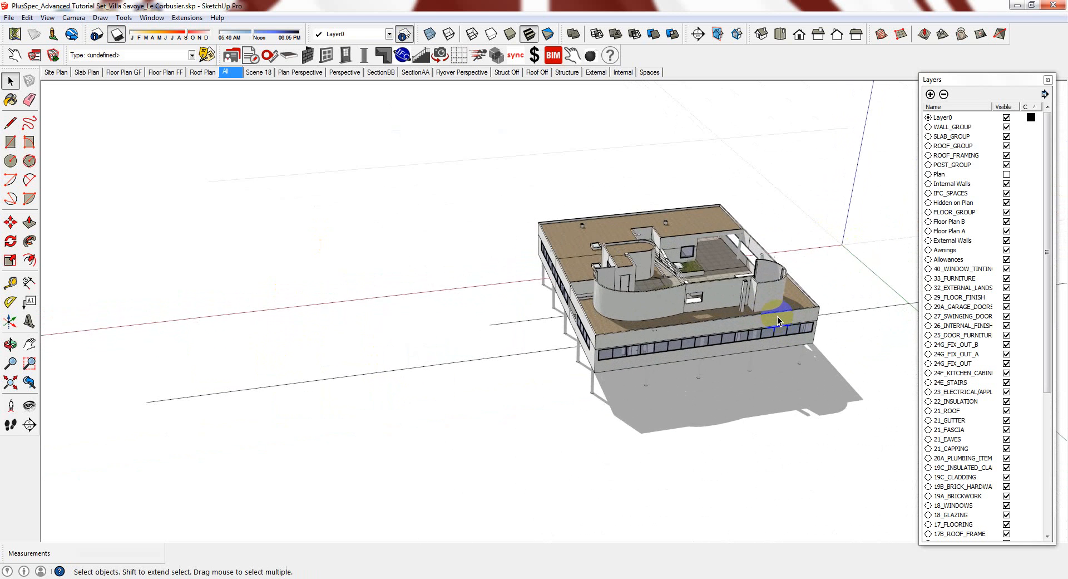
{"action": "scroll", "coordinate": [777, 316], "scroll_direction": "up", "scroll_amount": 6}
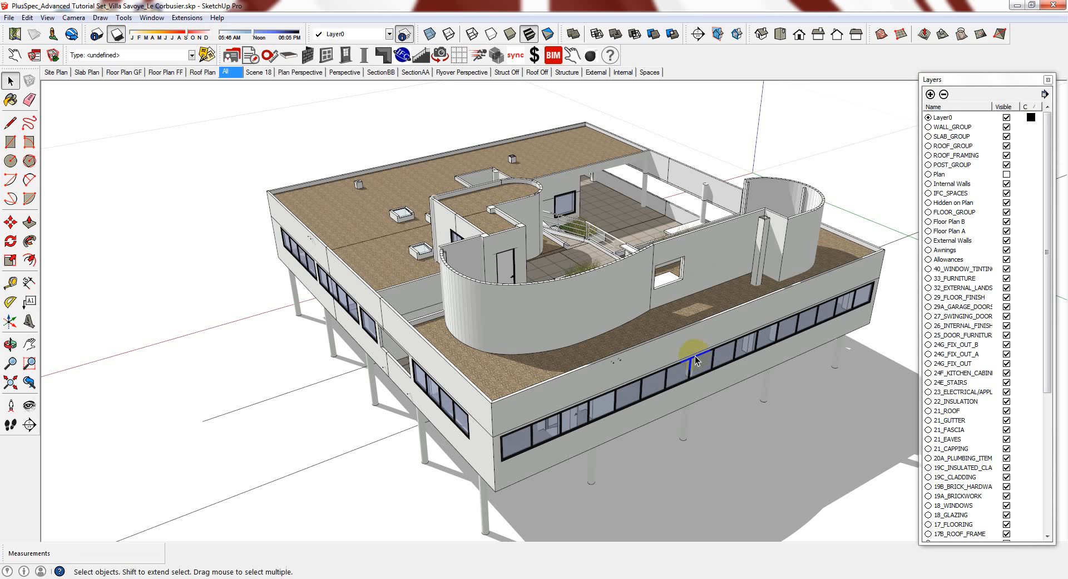
Orbit above the villa and turn off shadows
{"action": "middle_click_drag", "start_coordinate": [667, 341], "coordinate": [493, 307]}
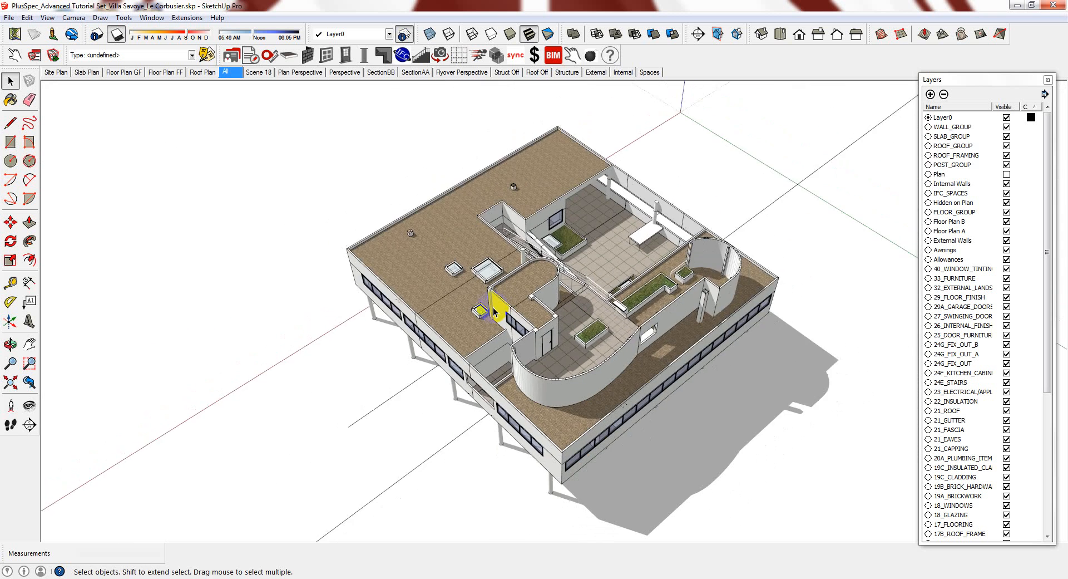
{"action": "scroll", "coordinate": [493, 307], "scroll_direction": "down", "scroll_amount": 3}
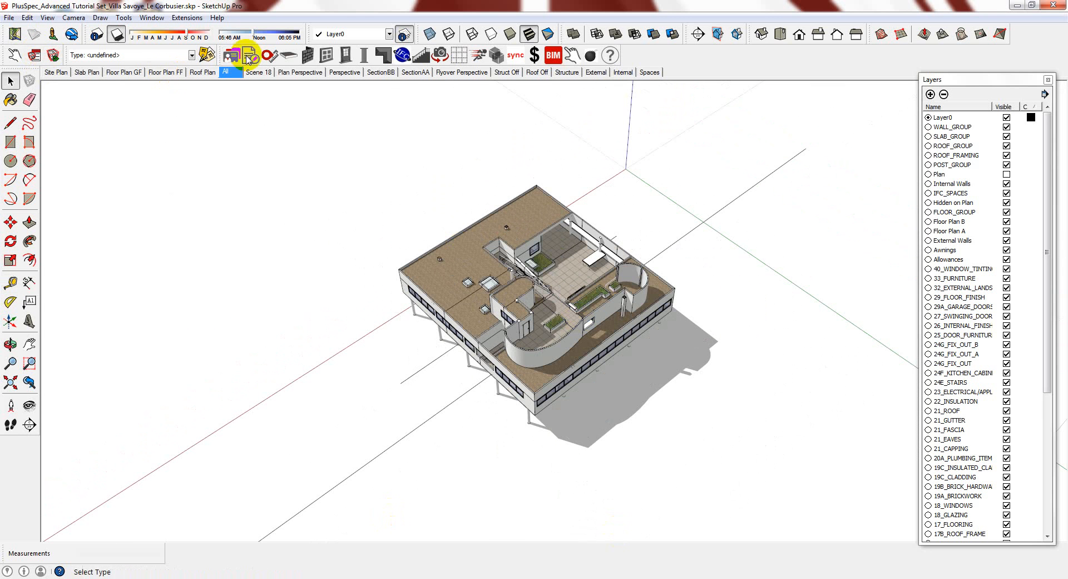
{"action": "left_click", "coordinate": [47, 17]}
{"action": "left_click", "coordinate": [75, 125]}
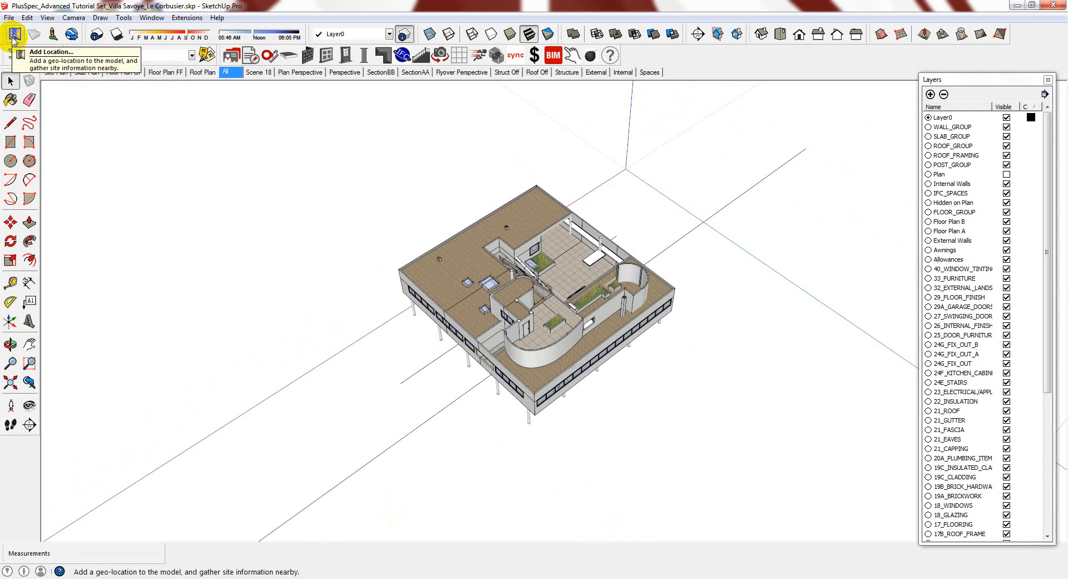
Show the Google toolbar and launch Add Location from it
{"action": "left_click", "coordinate": [48, 17]}
{"action": "left_click", "coordinate": [62, 31]}
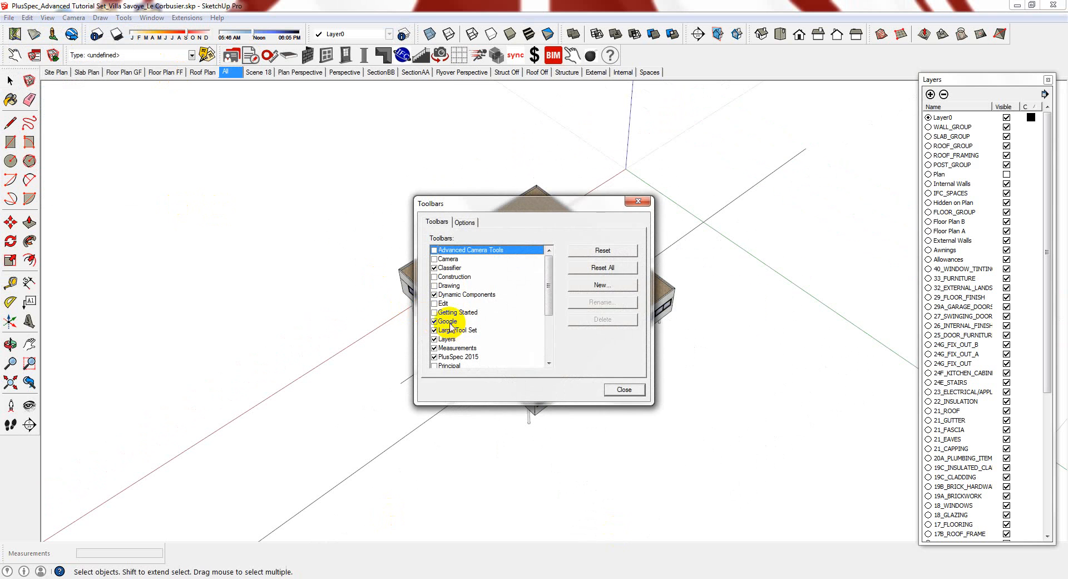
{"action": "left_click", "coordinate": [638, 201]}
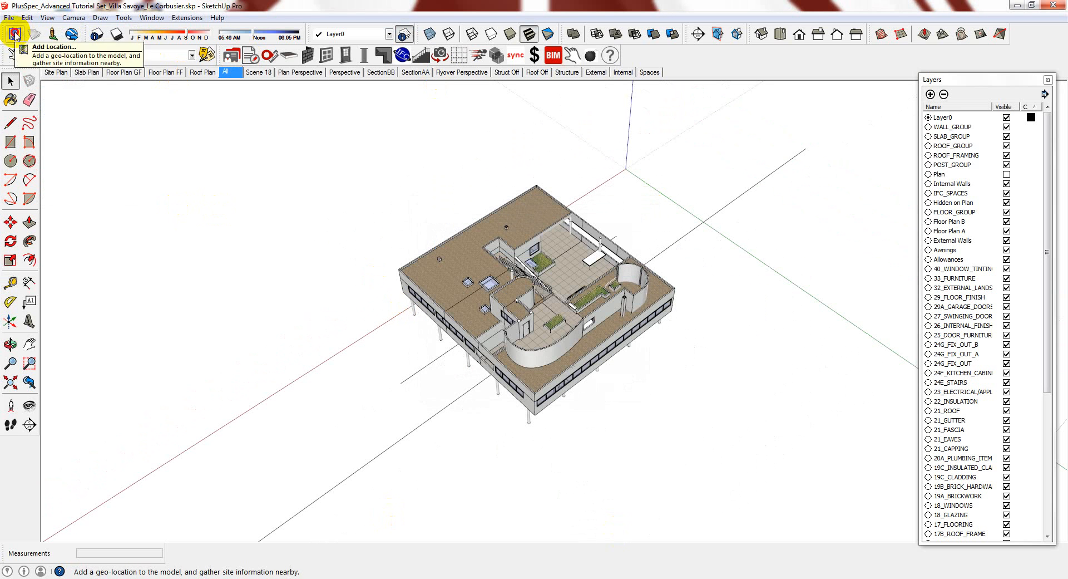
{"action": "left_click", "coordinate": [493, 279]}
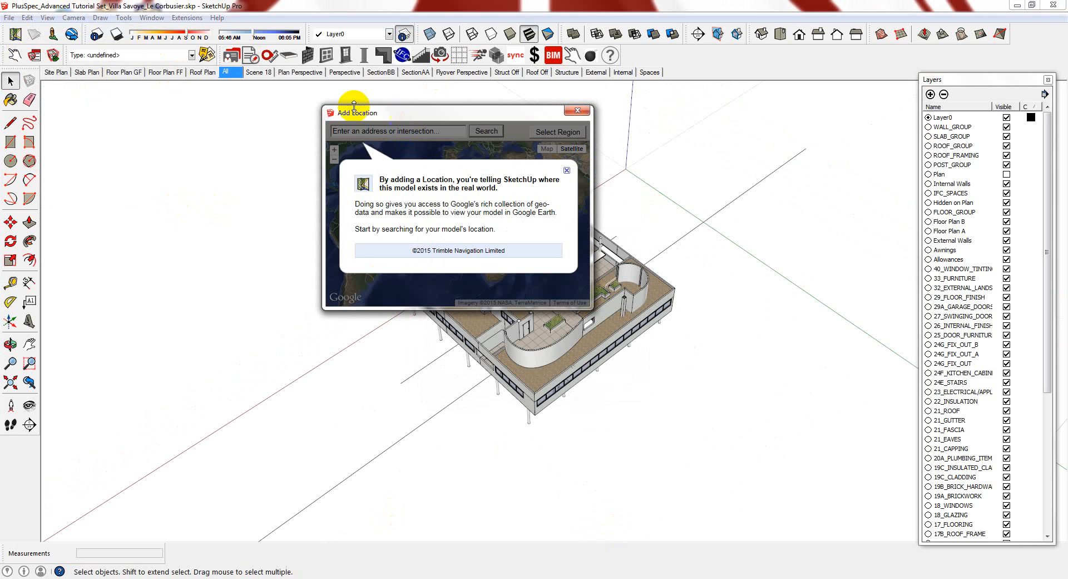
Search Add Location for 'villa savoy', then enlarge and zoom out the satellite map around it
{"action": "left_click", "coordinate": [368, 132]}
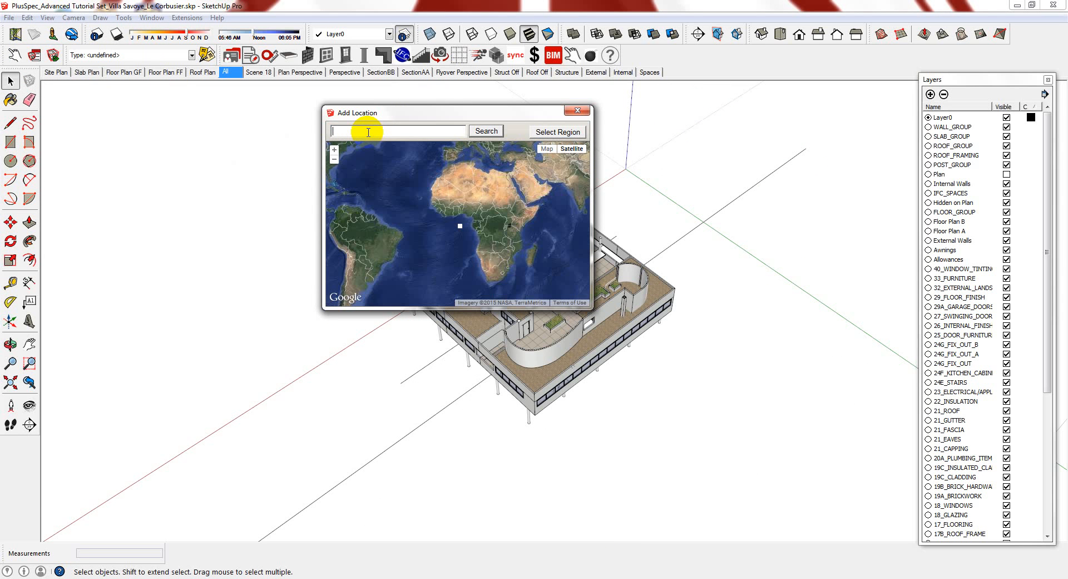
{"action": "type", "text": "villa savoye"}
{"action": "left_click", "coordinate": [481, 133]}
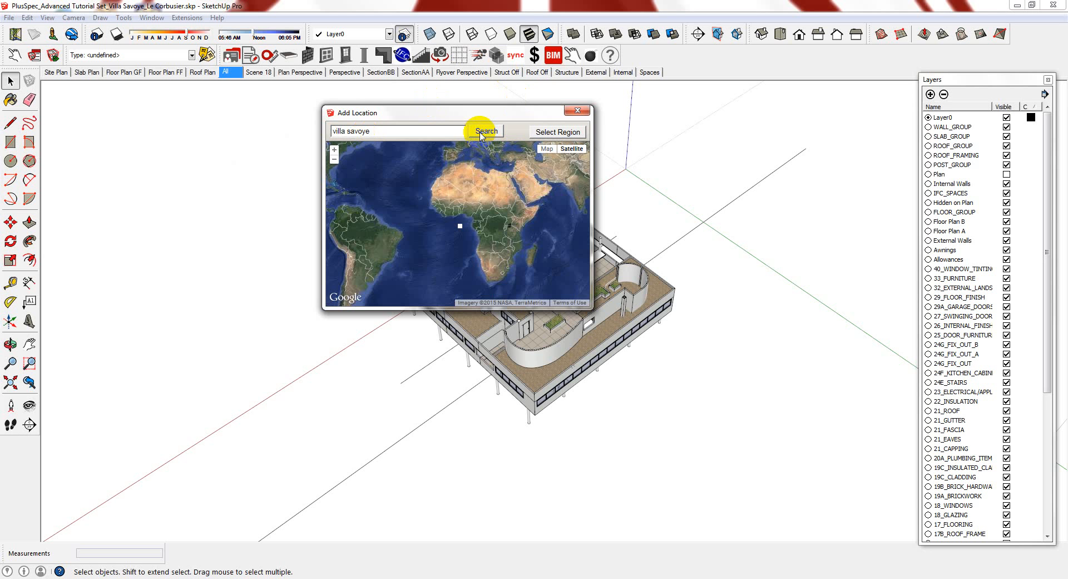
{"action": "left_click", "coordinate": [481, 134]}
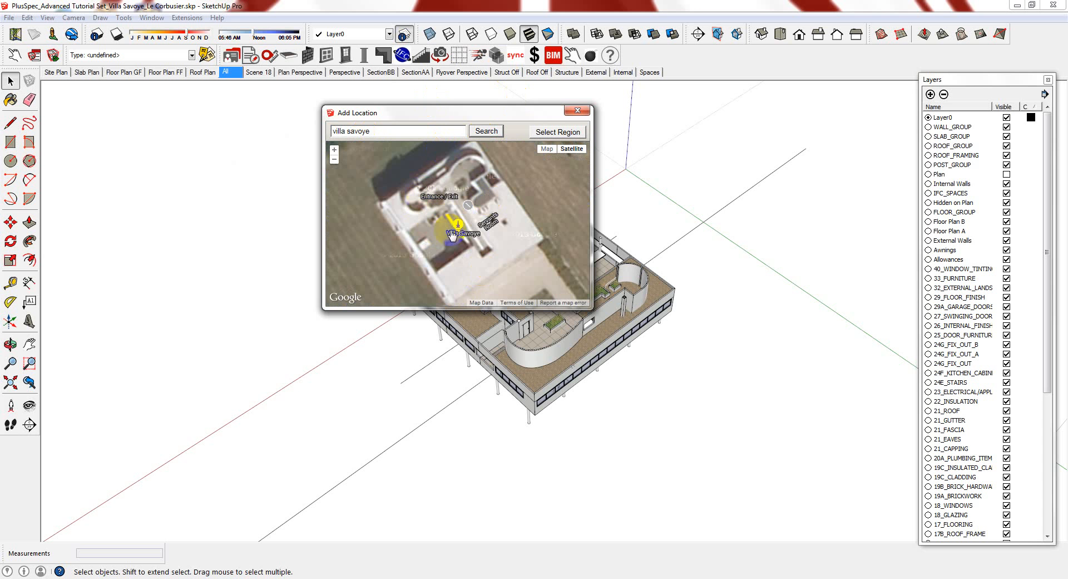
{"action": "left_click_drag", "start_coordinate": [514, 308], "coordinate": [529, 461]}
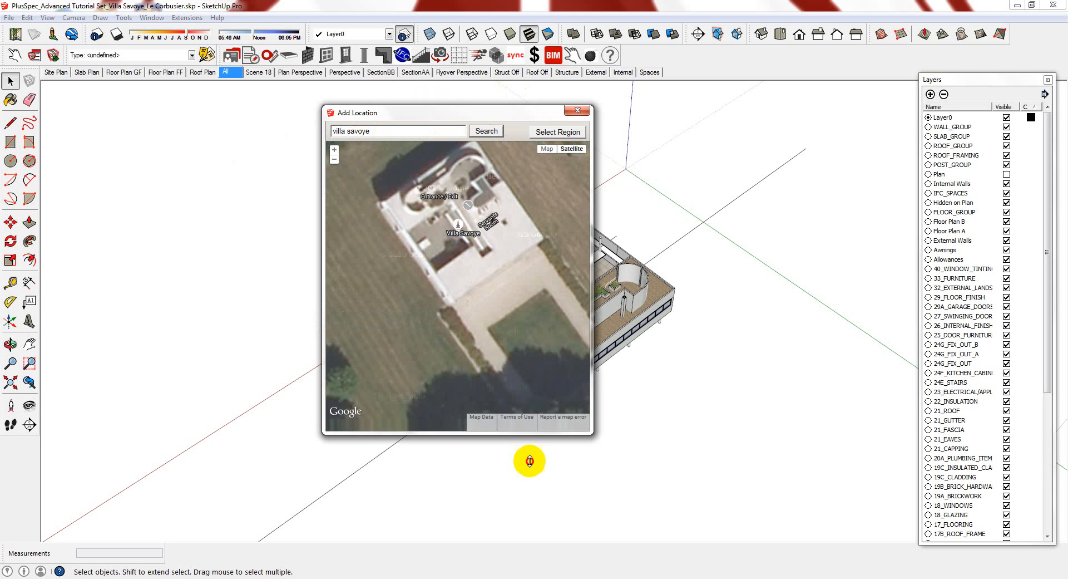
{"action": "scroll", "coordinate": [449, 308], "scroll_direction": "down", "scroll_amount": 1}
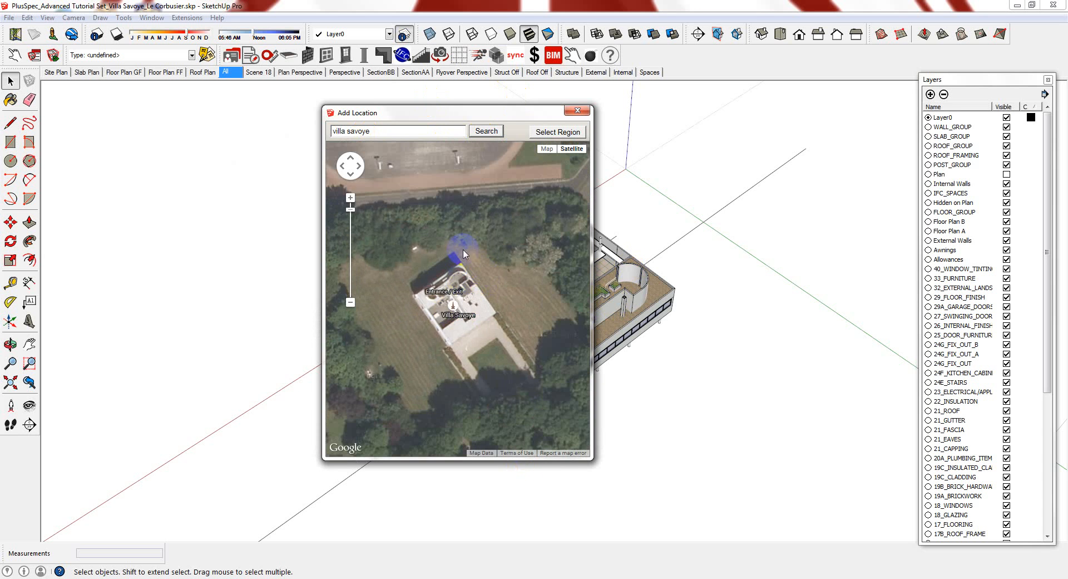
{"action": "scroll", "coordinate": [462, 249], "scroll_direction": "down", "scroll_amount": 1}
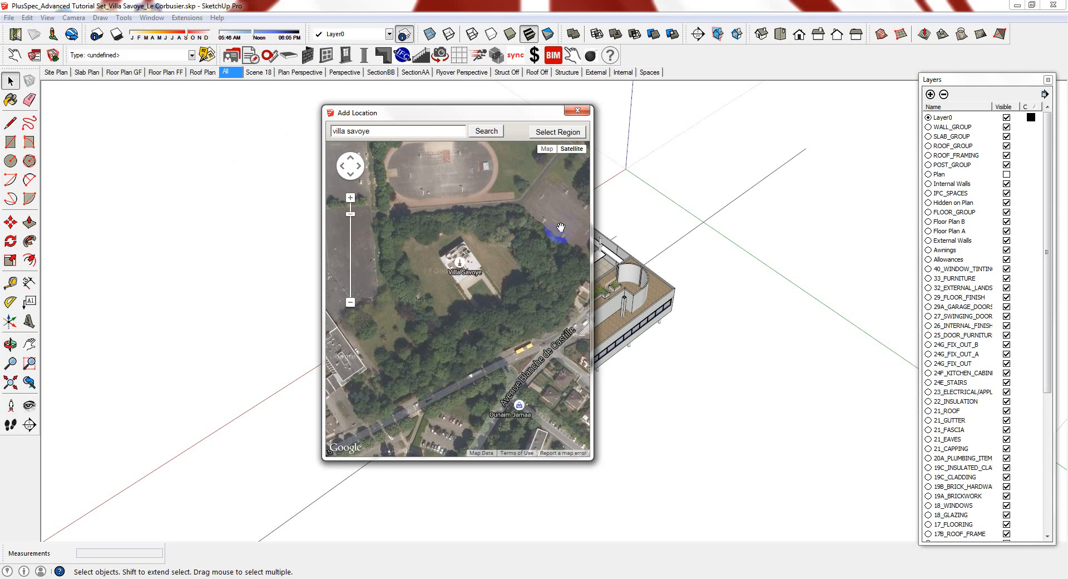
Fit the capture region around the villa and its parkland, then grab the imagery
{"action": "left_click", "coordinate": [565, 133]}
{"action": "left_click_drag", "start_coordinate": [561, 427], "coordinate": [582, 367]}
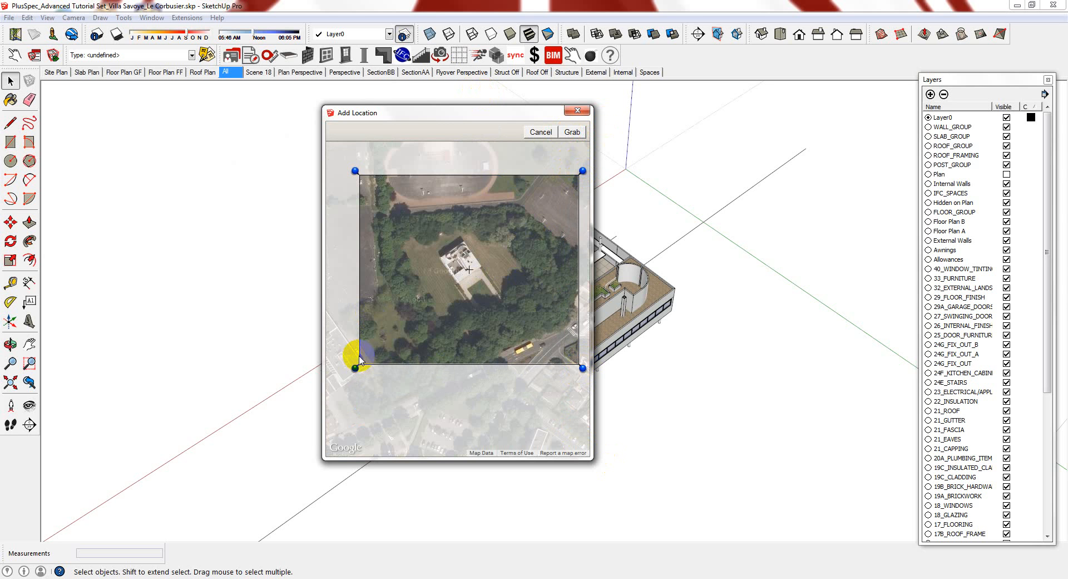
{"action": "left_click_drag", "start_coordinate": [356, 369], "coordinate": [339, 371]}
{"action": "left_click_drag", "start_coordinate": [582, 368], "coordinate": [586, 371]}
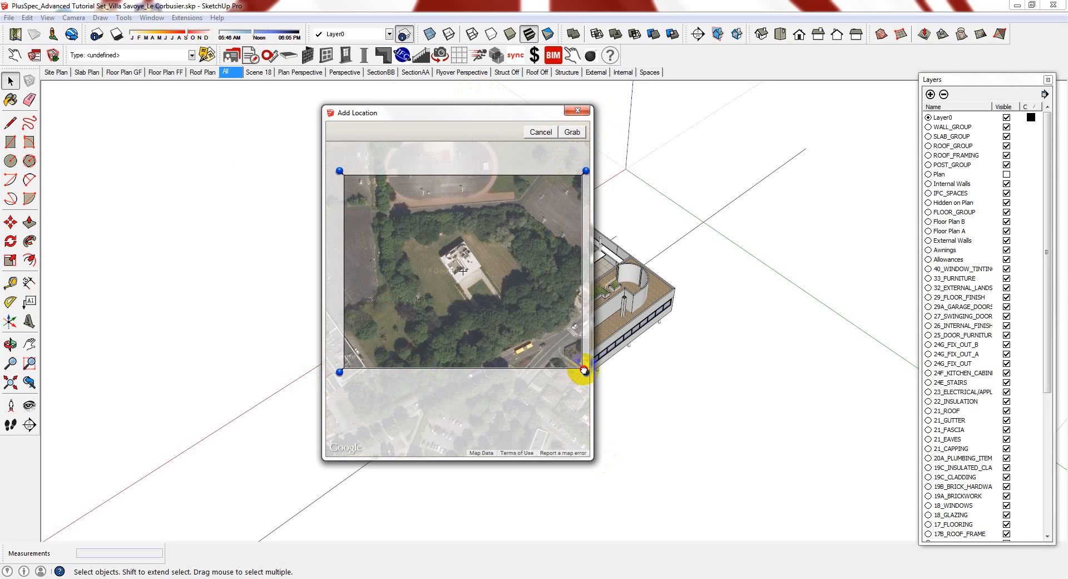
{"action": "left_click", "coordinate": [572, 132]}
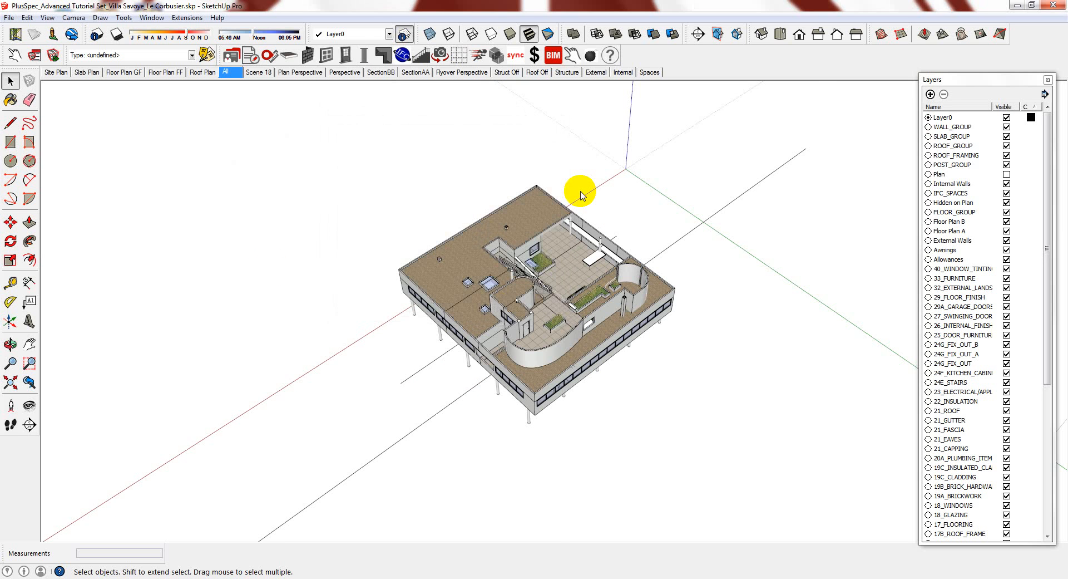
Hide the white terrain plane and orbit to a top-down view of the aerial image
{"action": "left_click", "coordinate": [546, 419]}
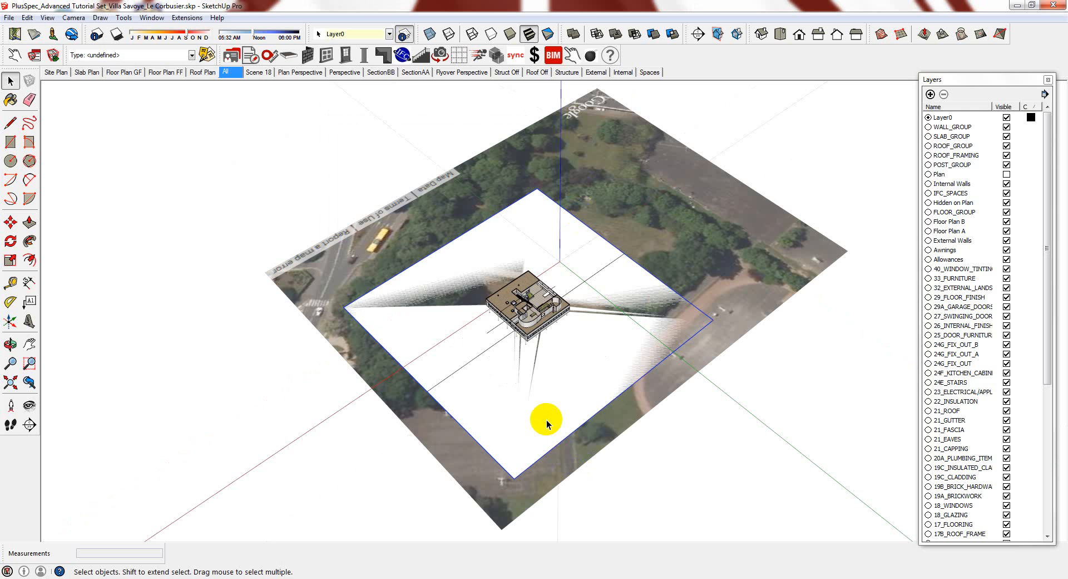
{"action": "right_click", "coordinate": [546, 419]}
{"action": "left_click", "coordinate": [590, 268]}
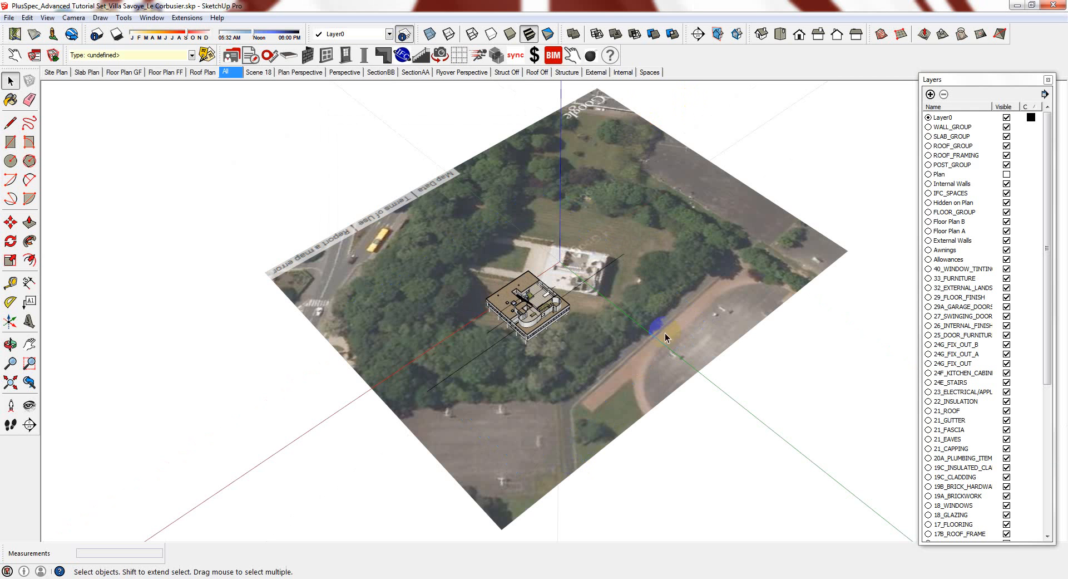
{"action": "middle_click_drag", "start_coordinate": [668, 333], "coordinate": [507, 285]}
{"action": "scroll", "coordinate": [514, 283], "scroll_direction": "up", "scroll_amount": 4}
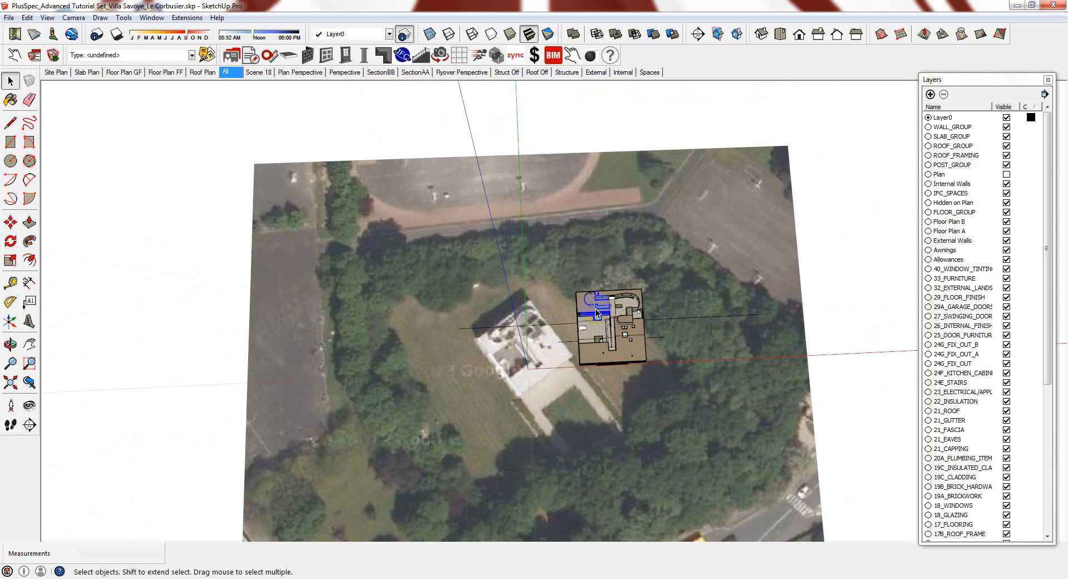
{"action": "middle_click_drag", "start_coordinate": [596, 308], "coordinate": [584, 331]}
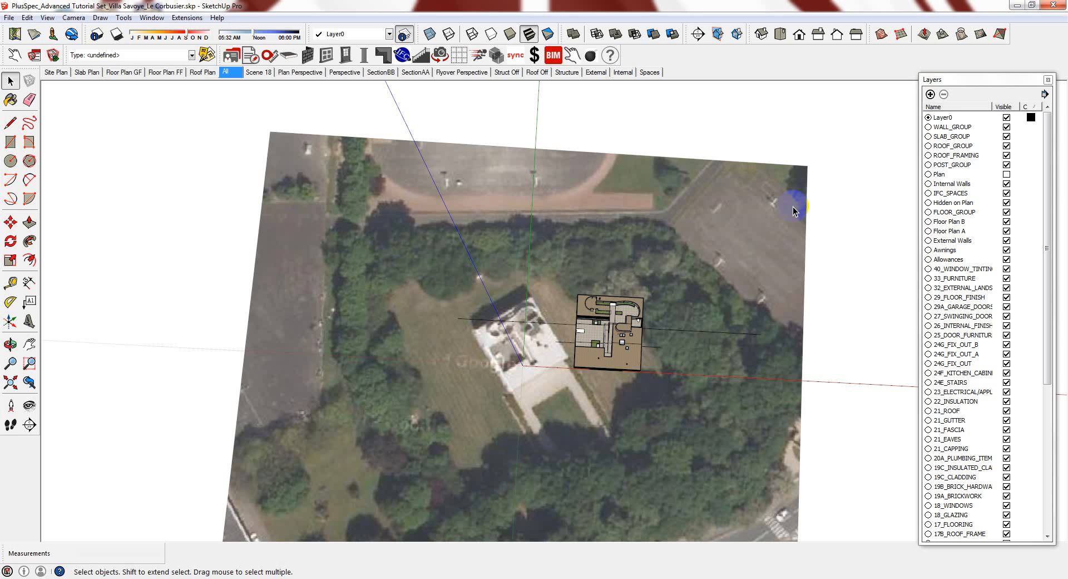
Check in Model Info > Geo-location that the model is located in Poissy, France
{"action": "left_click", "coordinate": [151, 17]}
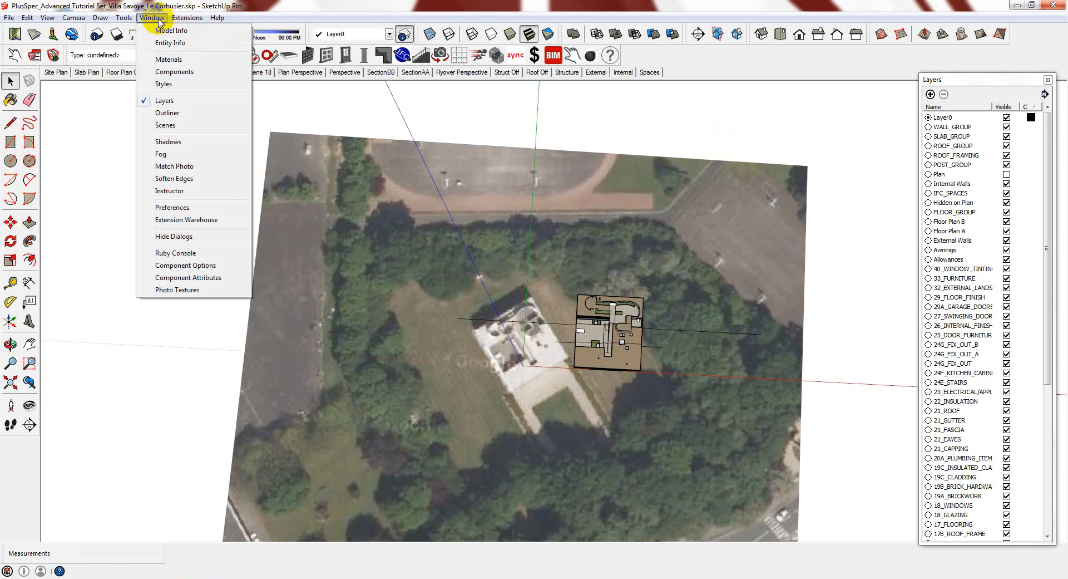
{"action": "left_click", "coordinate": [180, 33]}
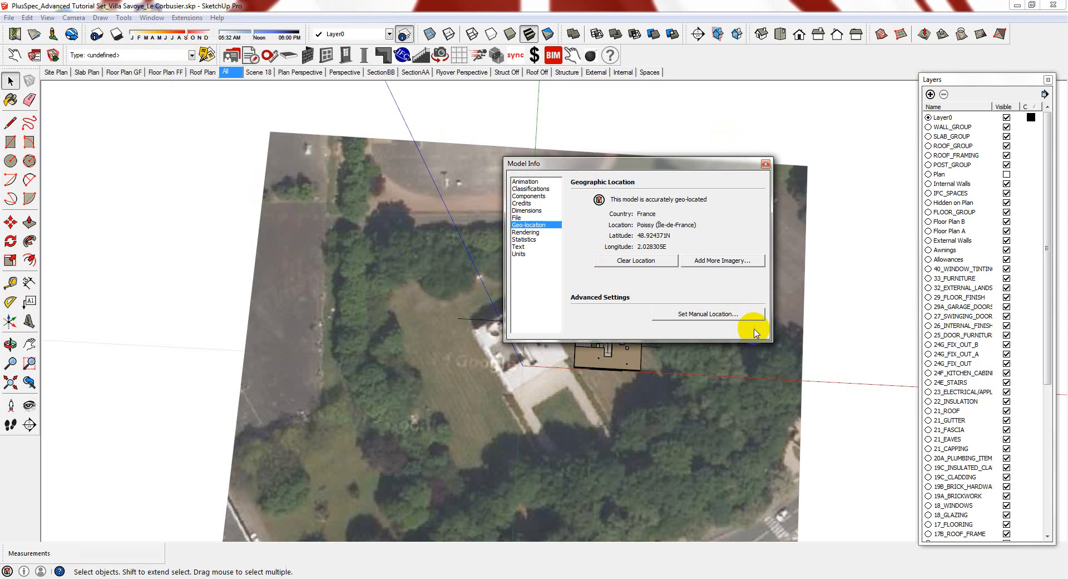
{"action": "left_click", "coordinate": [767, 163]}
{"action": "middle_click_drag", "start_coordinate": [718, 286], "coordinate": [669, 384]}
{"action": "scroll", "coordinate": [763, 402], "scroll_direction": "up", "scroll_amount": 2}
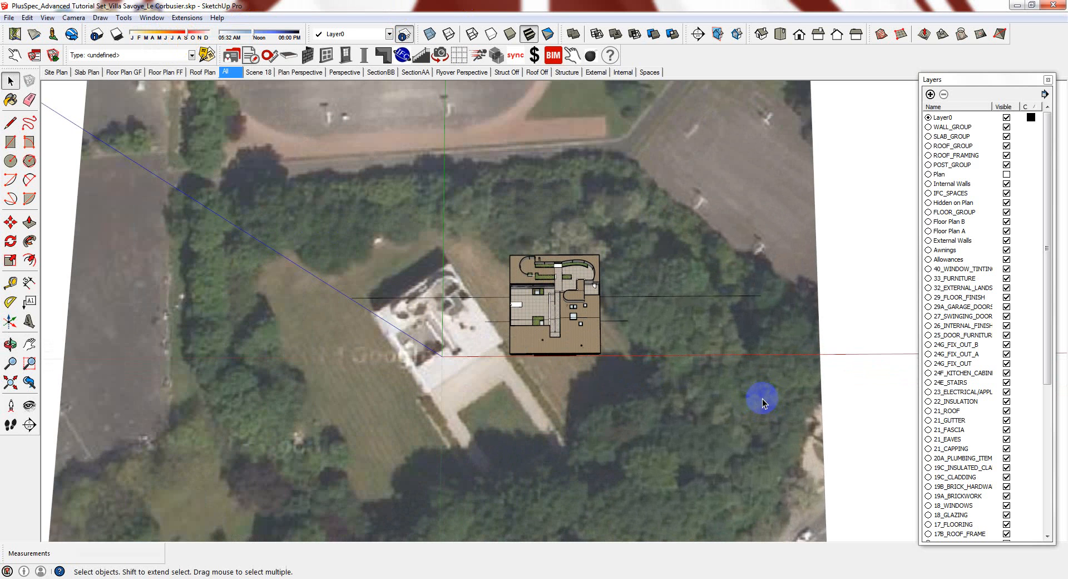
{"action": "left_click", "coordinate": [494, 329]}
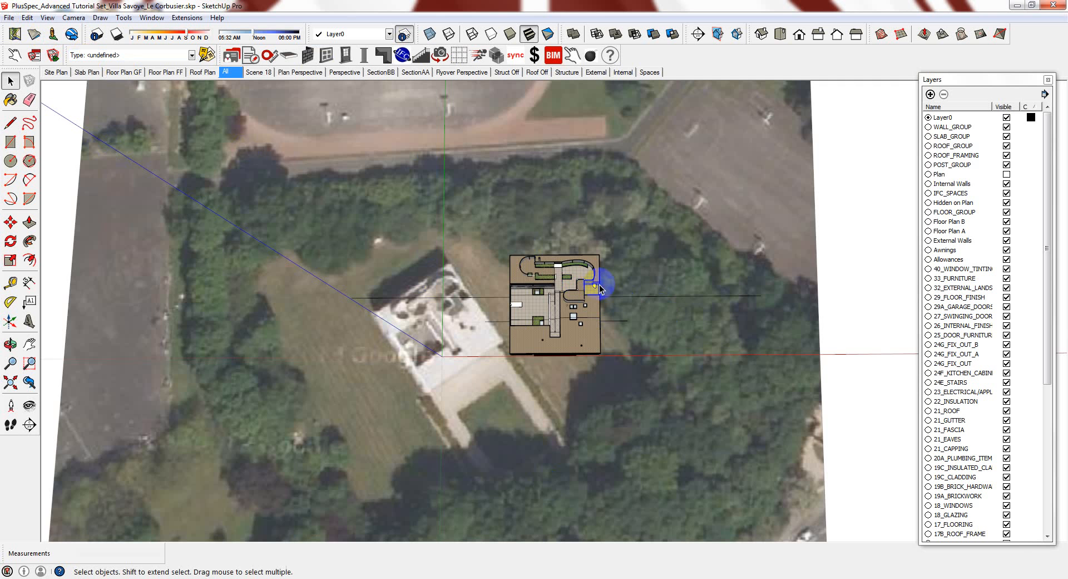
Select the aerial image and turn on Hidden Geometry to reveal the grid mesh
{"action": "scroll", "coordinate": [538, 360], "scroll_direction": "down", "scroll_amount": 2}
{"action": "left_click", "coordinate": [537, 376]}
{"action": "right_click", "coordinate": [284, 172]}
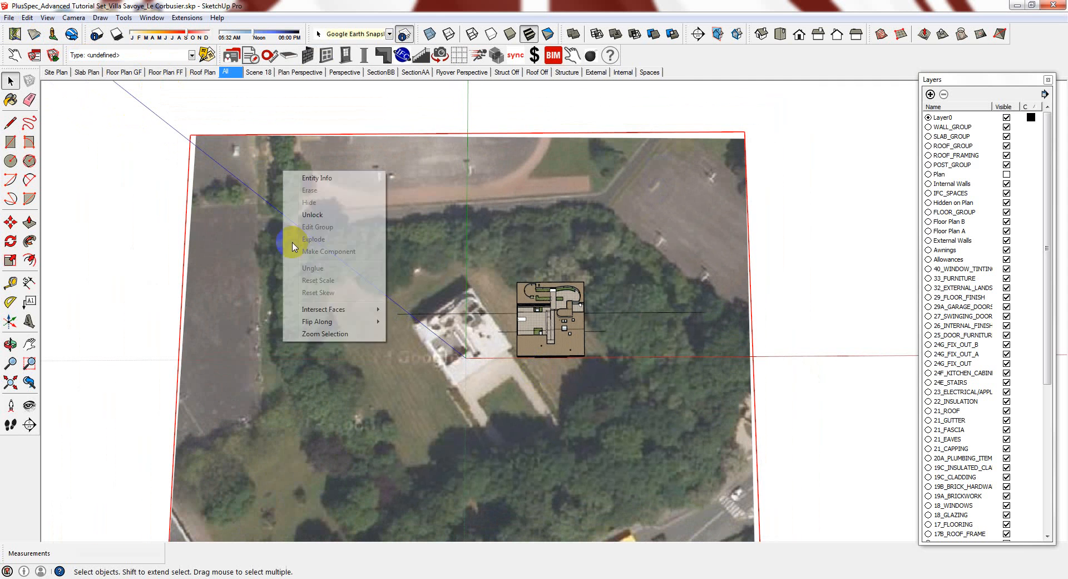
{"action": "left_click", "coordinate": [312, 215]}
{"action": "left_click", "coordinate": [145, 210]}
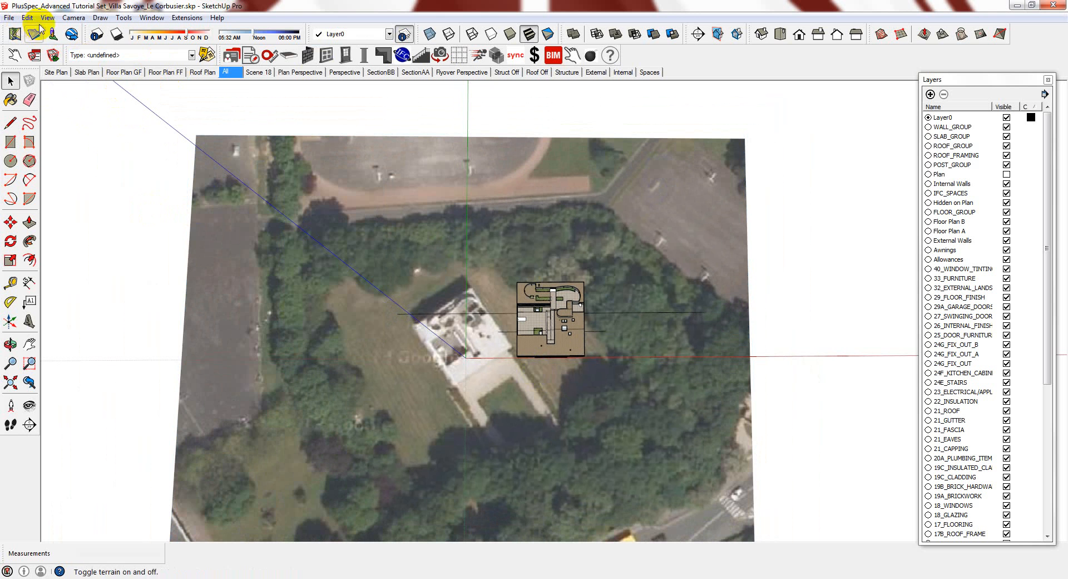
{"action": "left_click", "coordinate": [47, 17]}
{"action": "left_click", "coordinate": [74, 59]}
{"action": "middle_click_drag", "start_coordinate": [271, 312], "coordinate": [371, 78]}
{"action": "key", "text": "space"}
Inspect the grid group's actions, then turn Hidden Geometry off again
{"action": "right_click", "coordinate": [434, 470]}
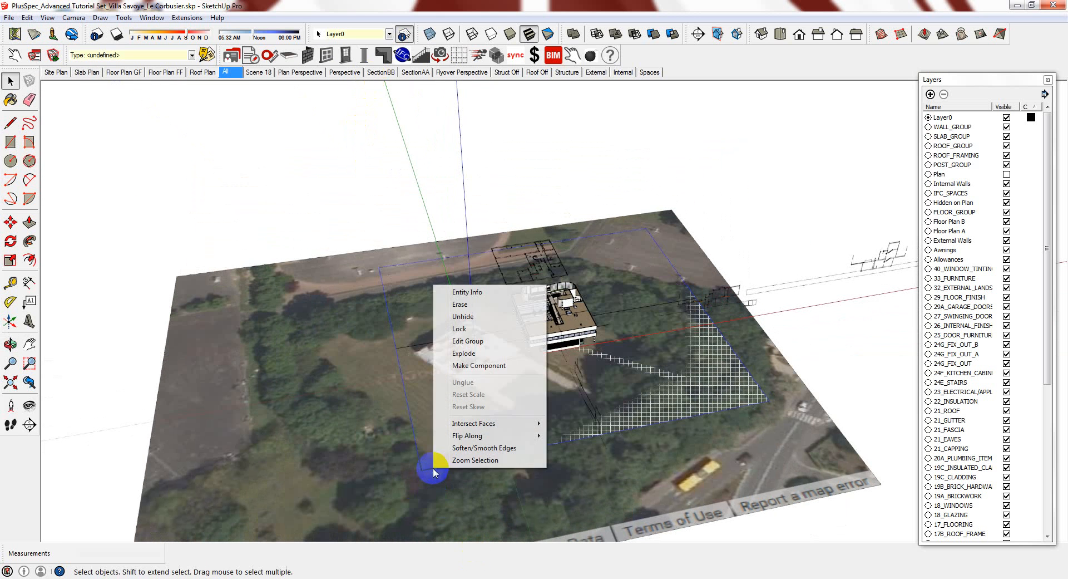
{"action": "left_click", "coordinate": [870, 325]}
{"action": "middle_click_drag", "start_coordinate": [794, 341], "coordinate": [84, 10]}
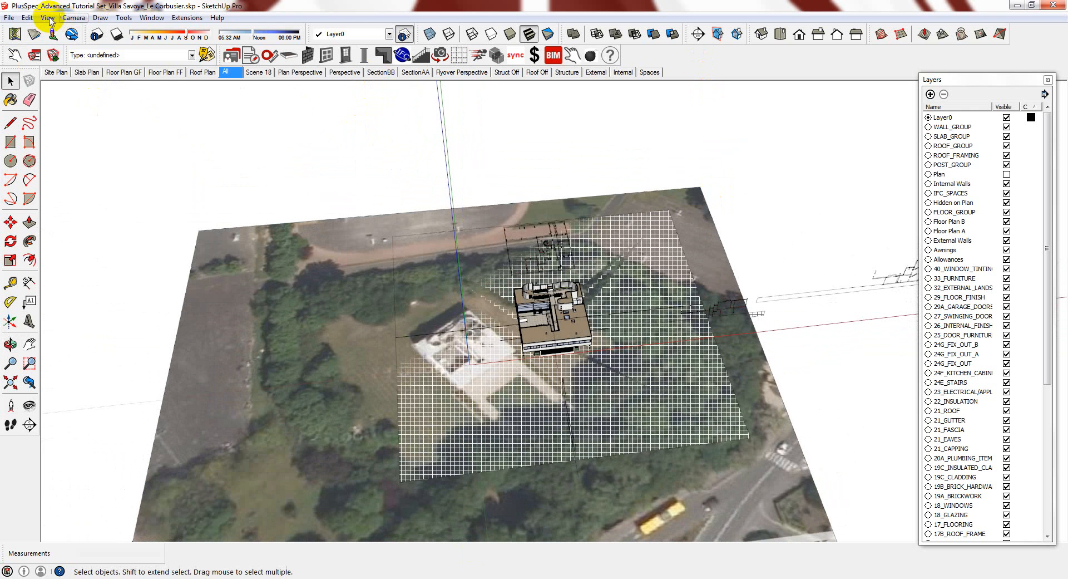
{"action": "left_click", "coordinate": [45, 19]}
{"action": "left_click", "coordinate": [61, 62]}
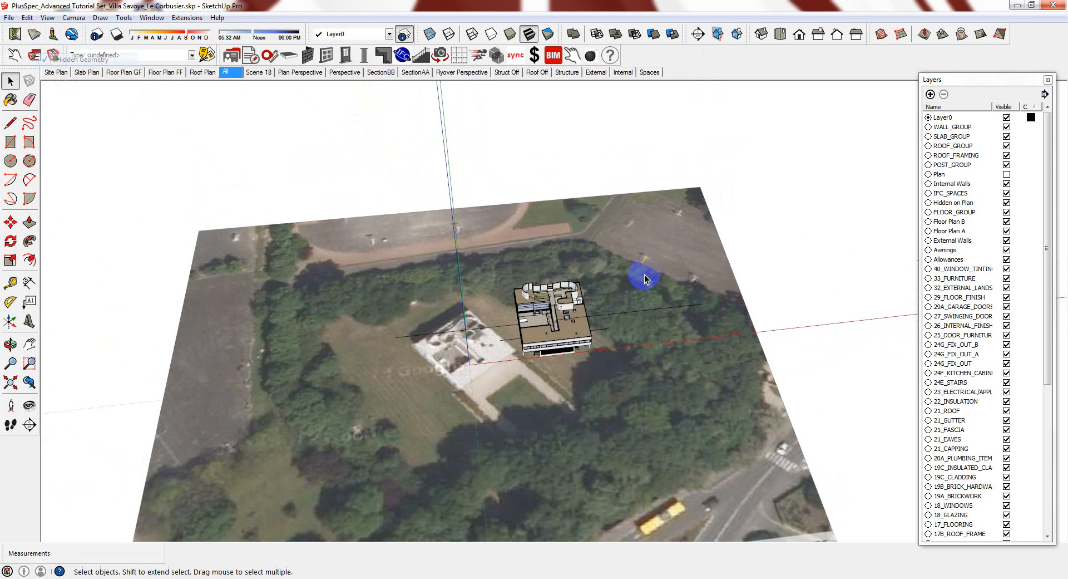
{"action": "middle_click_drag", "start_coordinate": [638, 273], "coordinate": [607, 264]}
Turn 3-D terrain on, unlock the Google Earth terrain, and show hidden geometry
{"action": "left_click", "coordinate": [32, 35]}
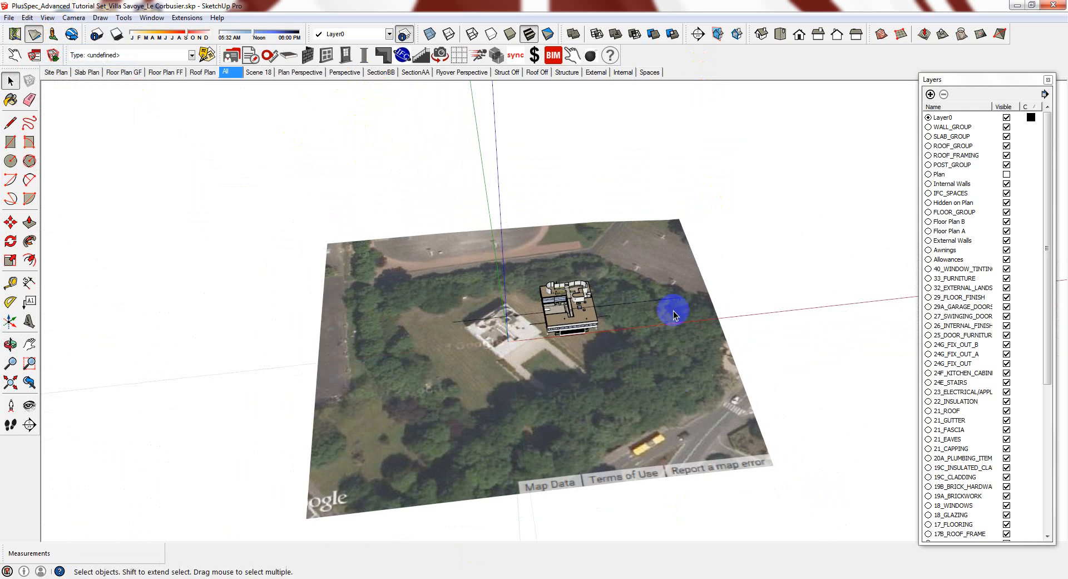
{"action": "middle_click_drag", "start_coordinate": [590, 439], "coordinate": [592, 394]}
{"action": "left_click", "coordinate": [592, 394]}
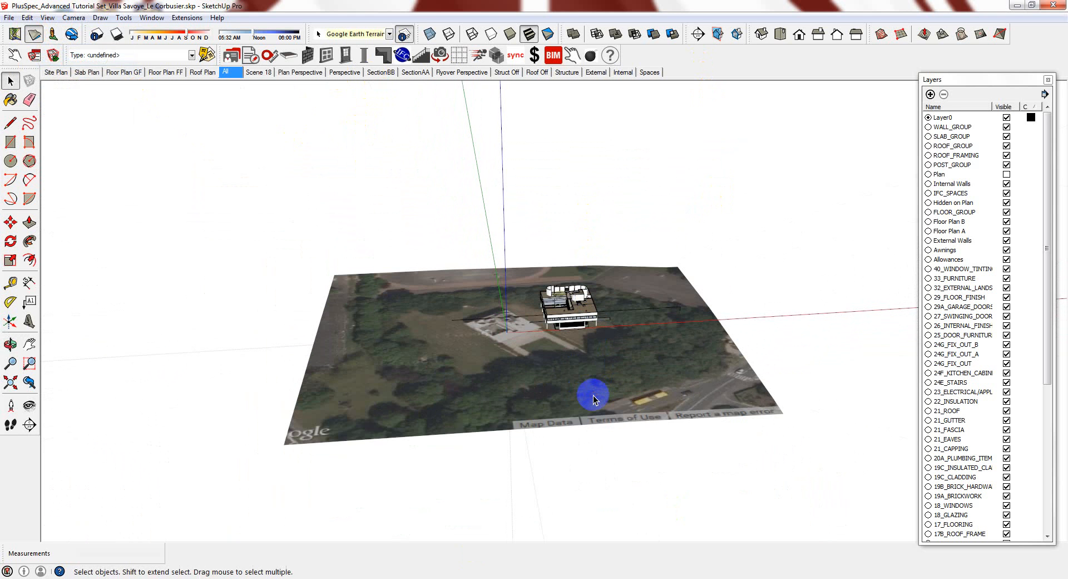
{"action": "right_click", "coordinate": [593, 397]}
{"action": "left_click", "coordinate": [623, 440]}
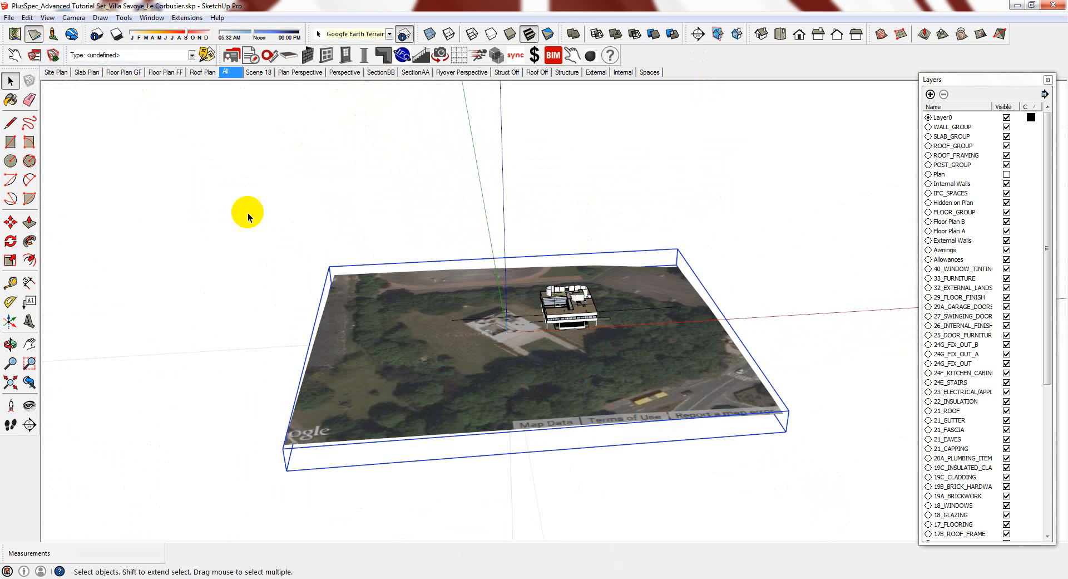
{"action": "left_click", "coordinate": [48, 18]}
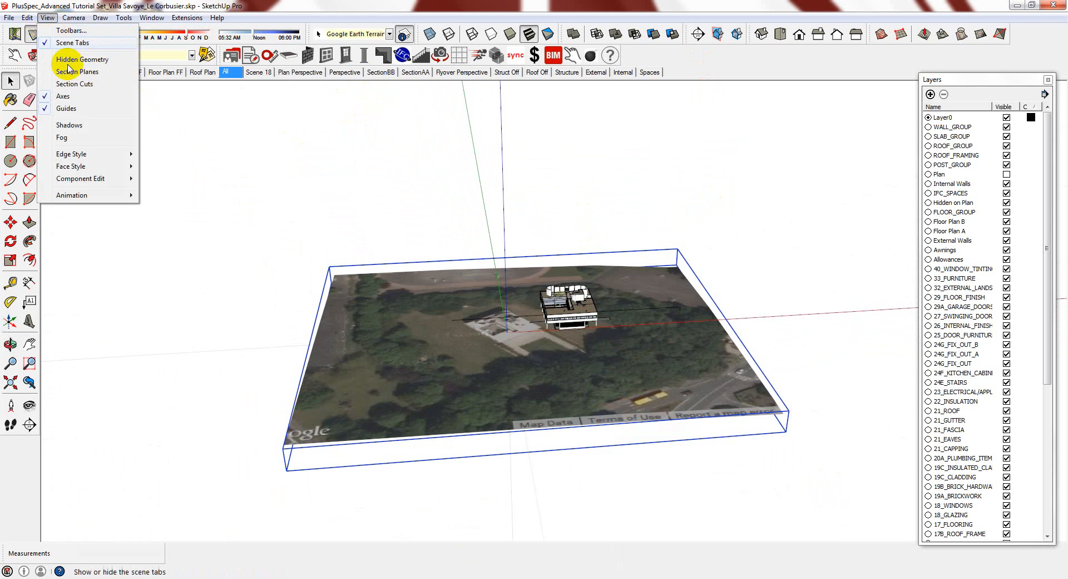
{"action": "left_click", "coordinate": [61, 60]}
{"action": "right_click_drag", "start_coordinate": [334, 393], "coordinate": [366, 329]}
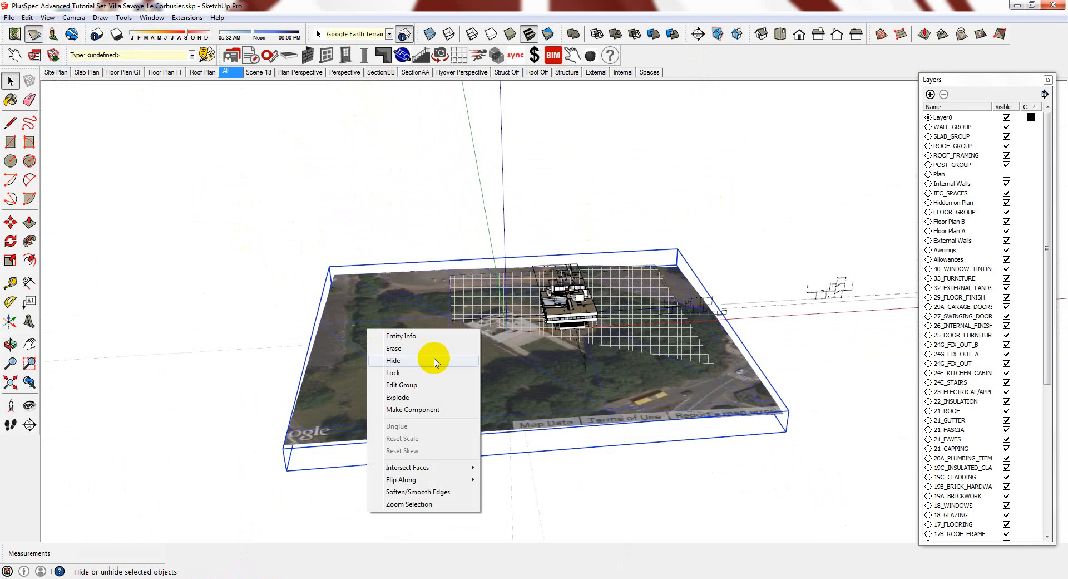
Unhide the selected terrain with Edit > Unhide > Selected and toggle hidden geometry display
{"action": "left_click", "coordinate": [26, 18]}
{"action": "mouse_move", "coordinate": [172, 179]}
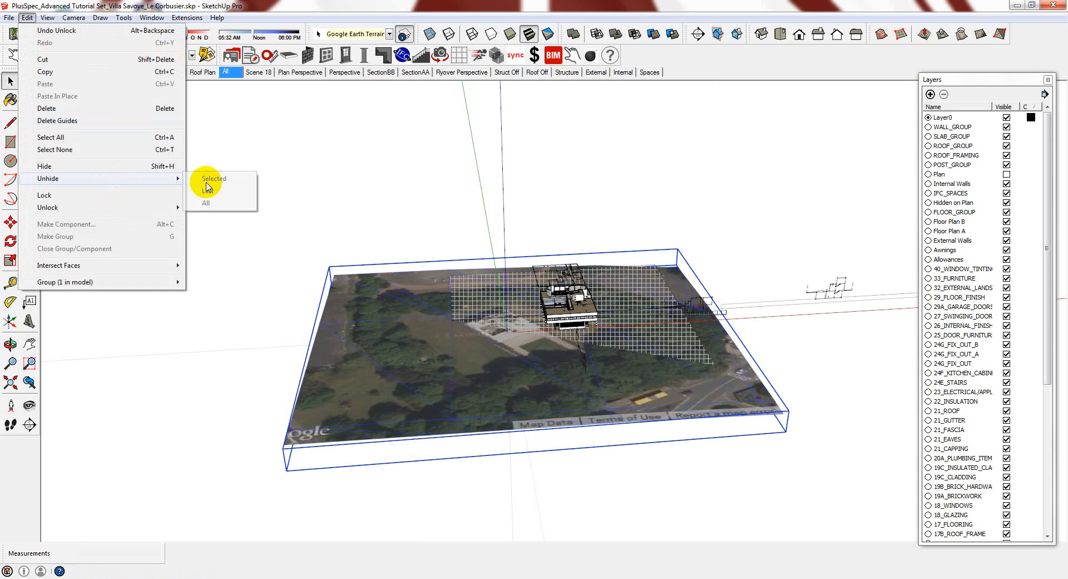
{"action": "left_click", "coordinate": [209, 178]}
{"action": "left_click", "coordinate": [48, 17]}
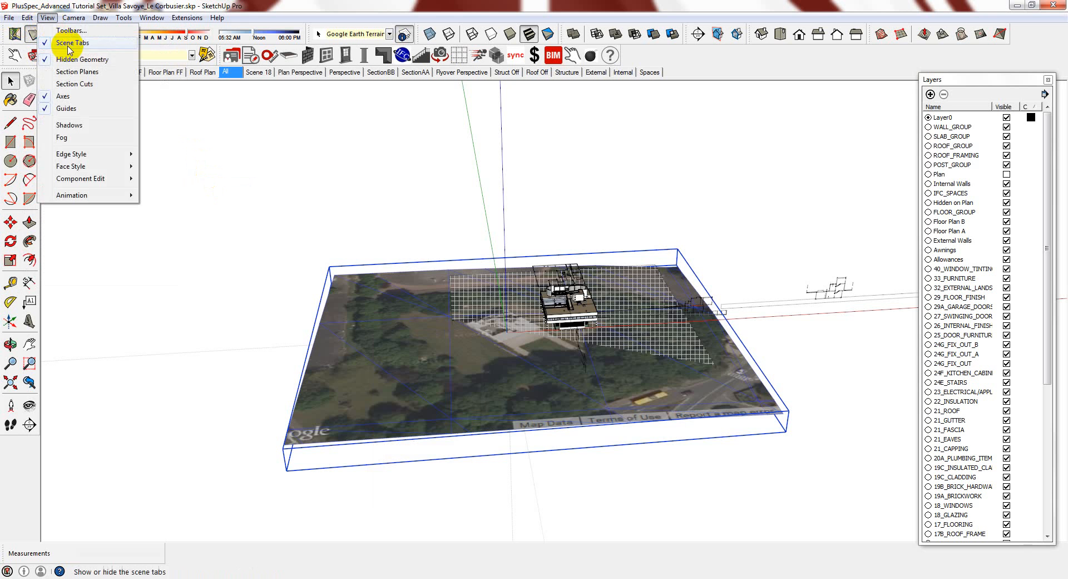
{"action": "left_click", "coordinate": [72, 58]}
{"action": "middle_click_drag", "start_coordinate": [496, 443], "coordinate": [573, 415]}
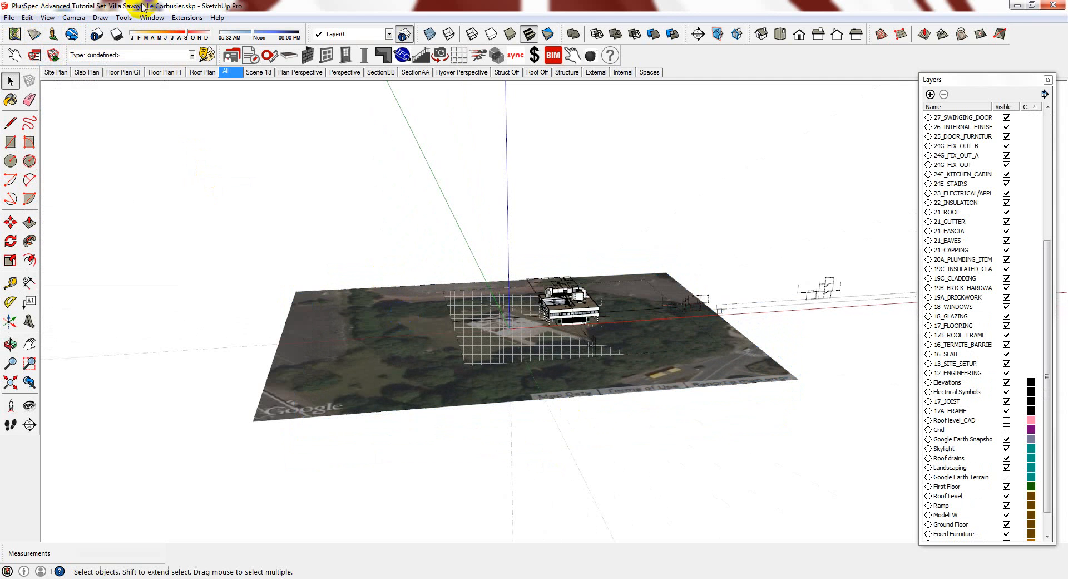
Turn off Hidden Geometry and make the Google Earth Terrain layer visible
{"action": "left_click", "coordinate": [47, 18]}
{"action": "left_click", "coordinate": [67, 61]}
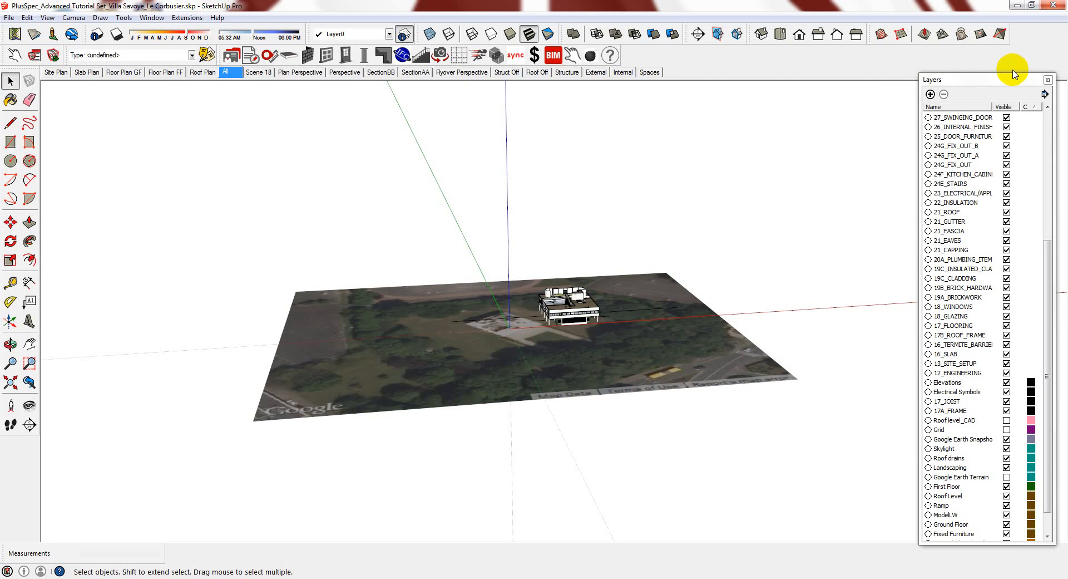
{"action": "left_click_drag", "start_coordinate": [1049, 287], "coordinate": [1054, 344]}
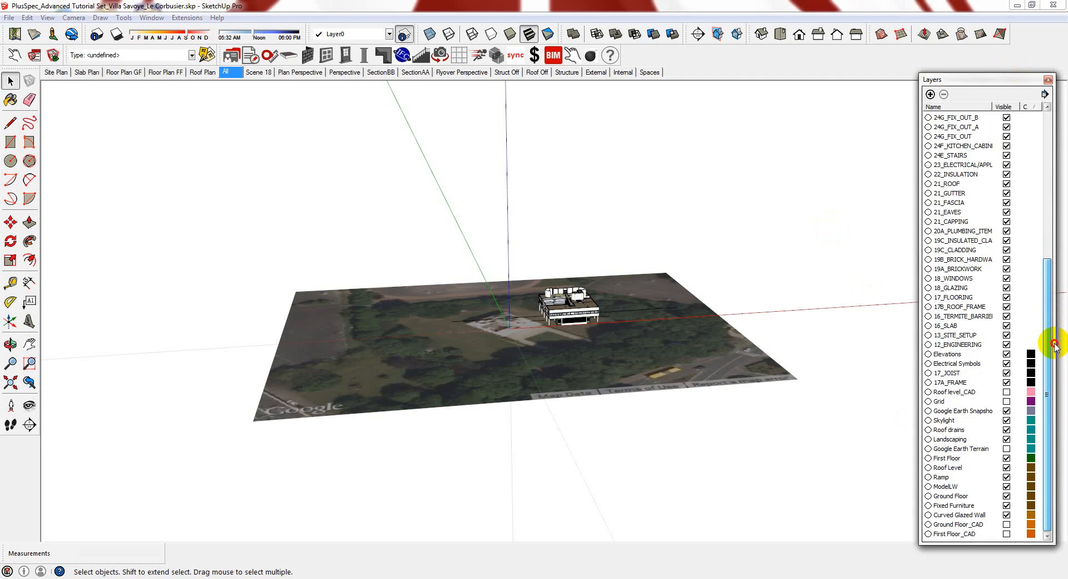
{"action": "left_click", "coordinate": [1007, 448]}
{"action": "middle_click_drag", "start_coordinate": [478, 417], "coordinate": [442, 264]}
Window-select the terrain and snapshot groups from a more top-down view
{"action": "left_click_drag", "start_coordinate": [435, 237], "coordinate": [280, 500]}
{"action": "middle_click_drag", "start_coordinate": [523, 303], "coordinate": [477, 445]}
{"action": "scroll", "coordinate": [496, 330], "scroll_direction": "up", "scroll_amount": 6}
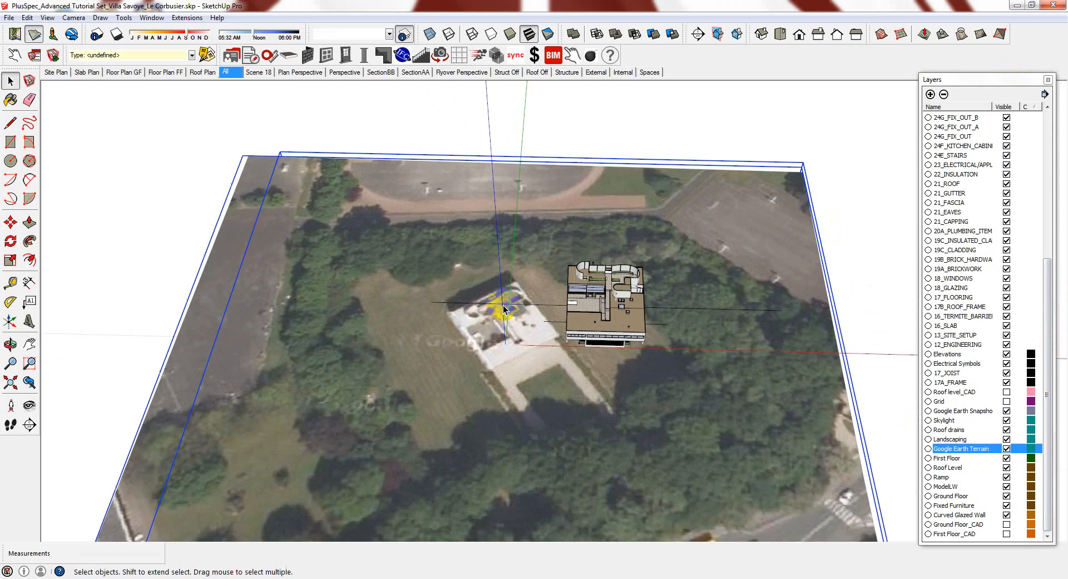
Rotate the imagery about 33.7° around the real villa, aligned to its footprint edge
{"action": "key", "text": "q"}
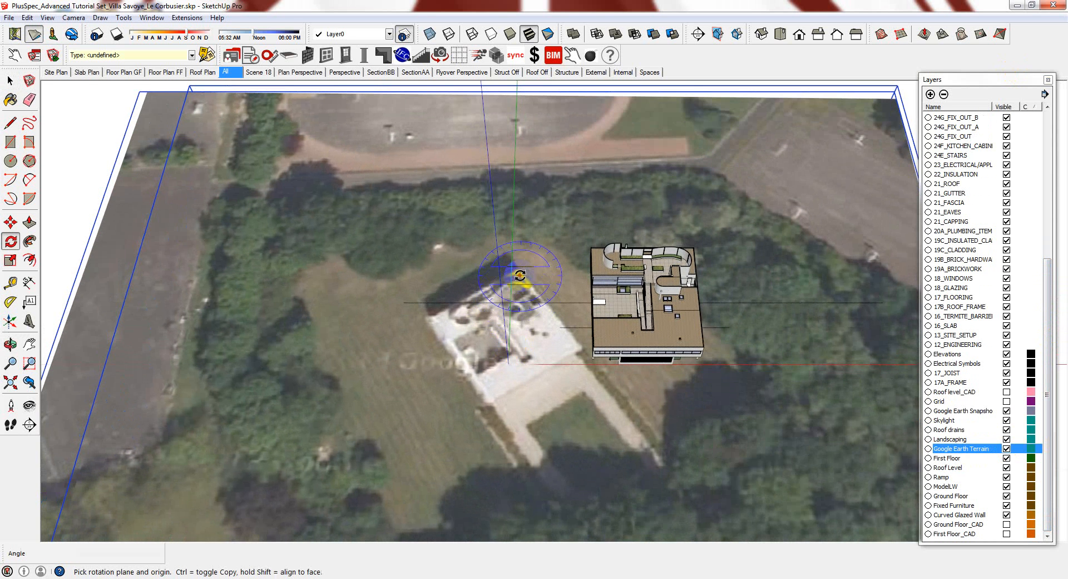
{"action": "scroll", "coordinate": [517, 272], "scroll_direction": "up", "scroll_amount": 2}
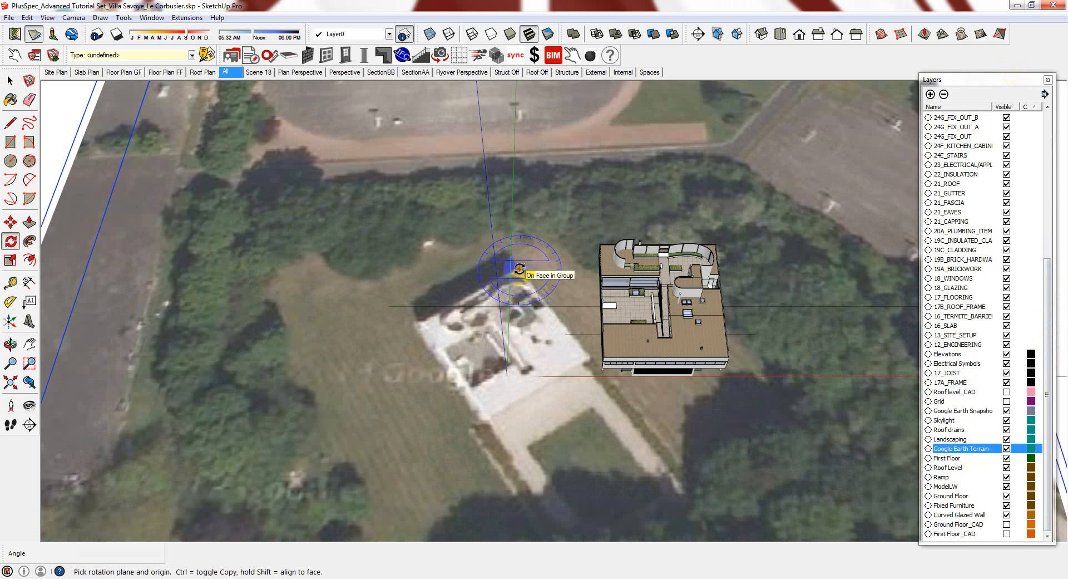
{"action": "left_click", "coordinate": [519, 269]}
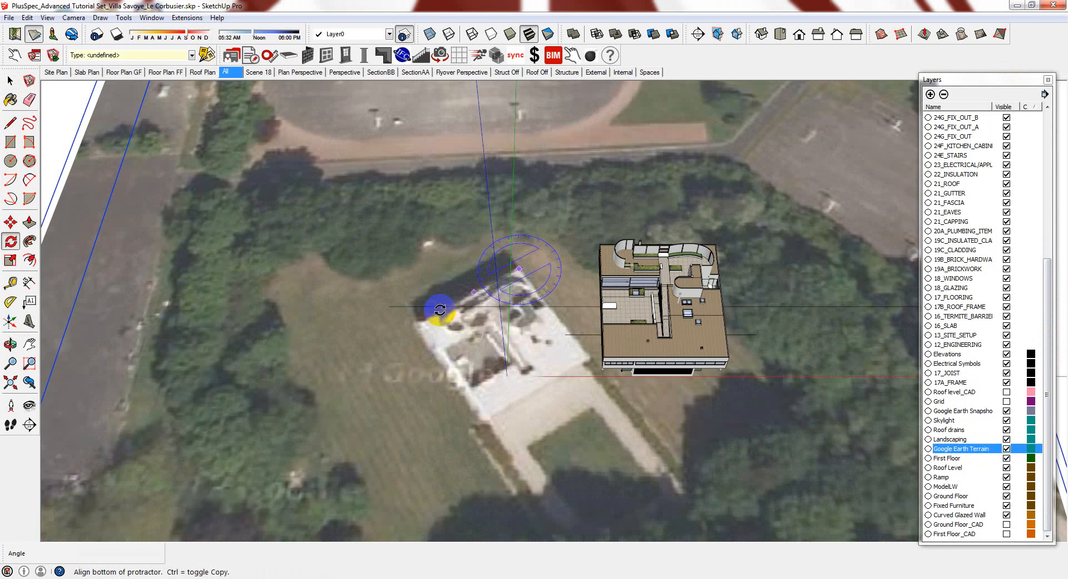
{"action": "left_click", "coordinate": [416, 324]}
{"action": "left_click", "coordinate": [391, 269]}
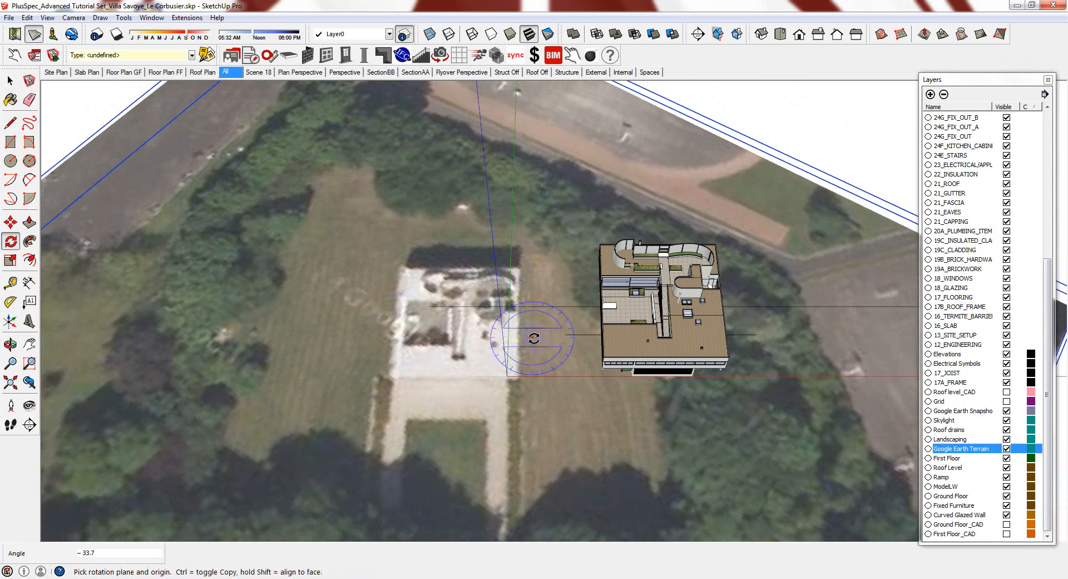
{"action": "scroll", "coordinate": [460, 298], "scroll_direction": "down", "scroll_amount": 5}
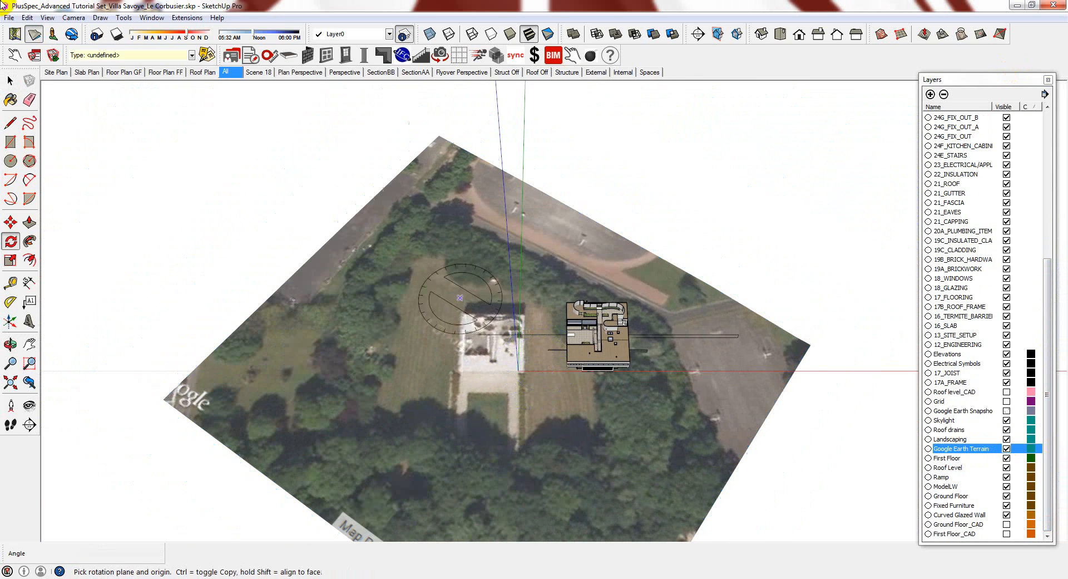
Turn 3-D terrain off and select the villa model without the terrain snapshot
{"action": "left_click", "coordinate": [35, 33]}
{"action": "key", "text": "space"}
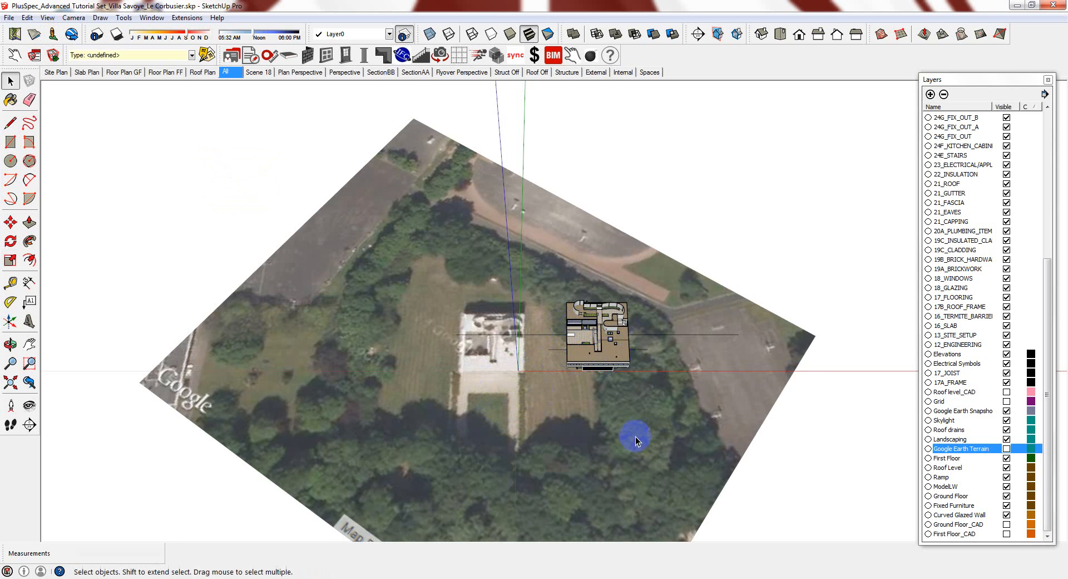
{"action": "middle_click_drag", "start_coordinate": [635, 436], "coordinate": [636, 255]}
{"action": "left_click_drag", "start_coordinate": [727, 175], "coordinate": [594, 343]}
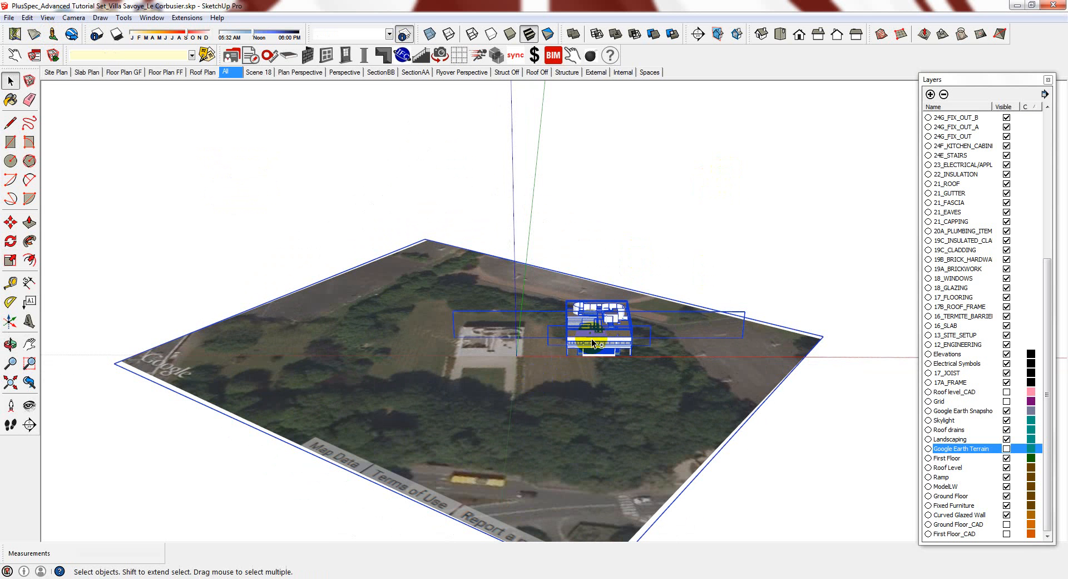
{"action": "left_click", "coordinate": [559, 383], "text": "shift"}
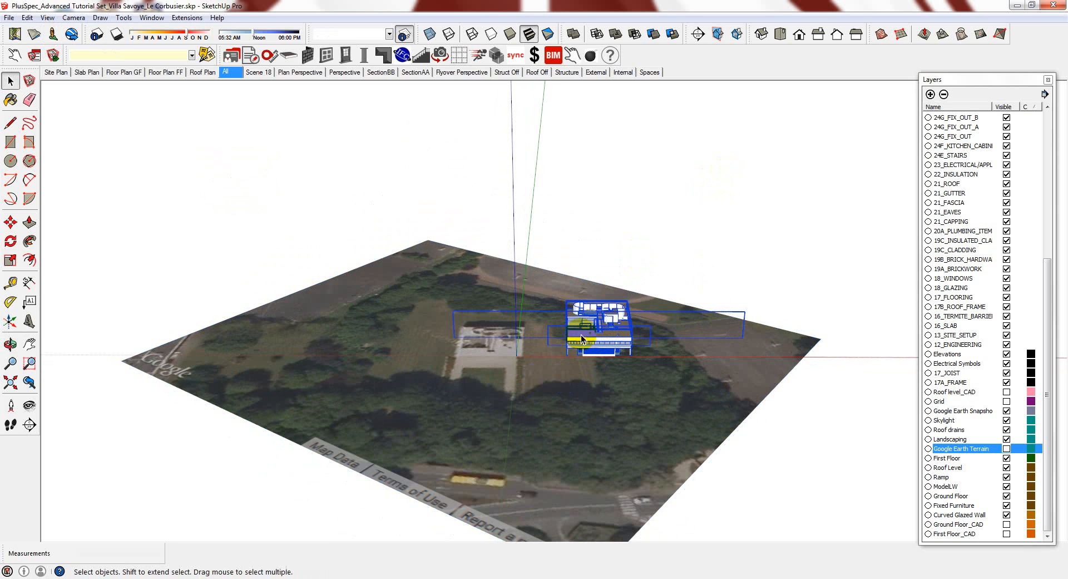
{"action": "scroll", "coordinate": [561, 390], "scroll_direction": "up", "scroll_amount": 4}
Move the villa from its front lower corner onto the real building's footprint
{"action": "key", "text": "m"}
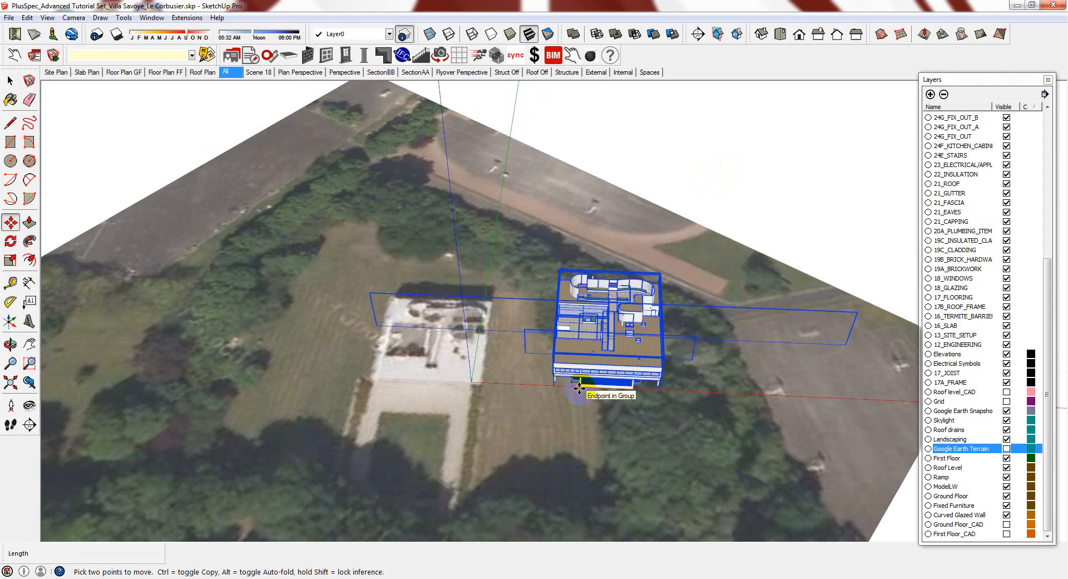
{"action": "left_click", "coordinate": [581, 387]}
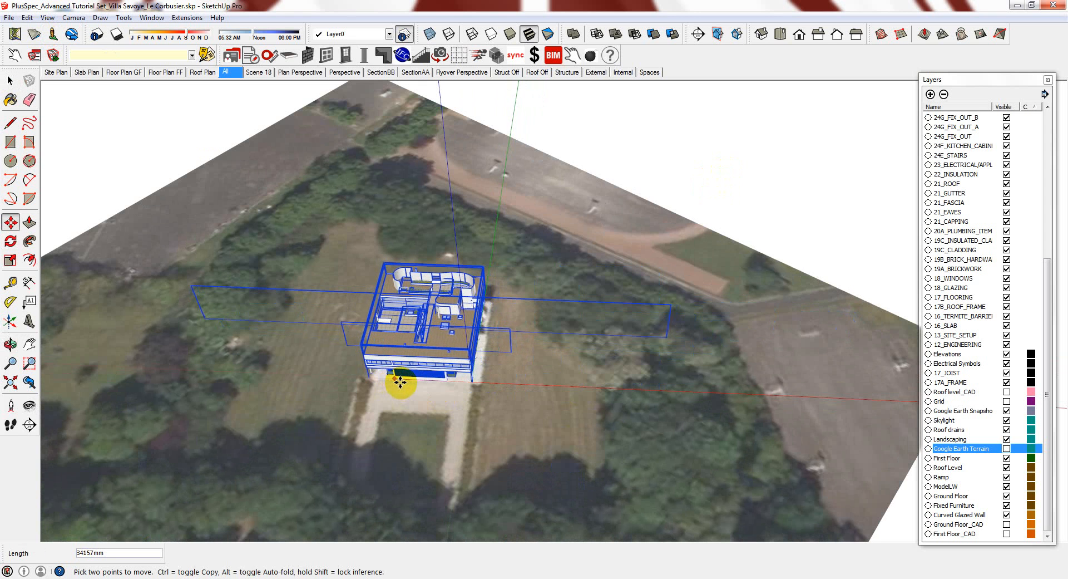
{"action": "left_click", "coordinate": [401, 380]}
{"action": "middle_click_drag", "start_coordinate": [381, 368], "coordinate": [424, 452]}
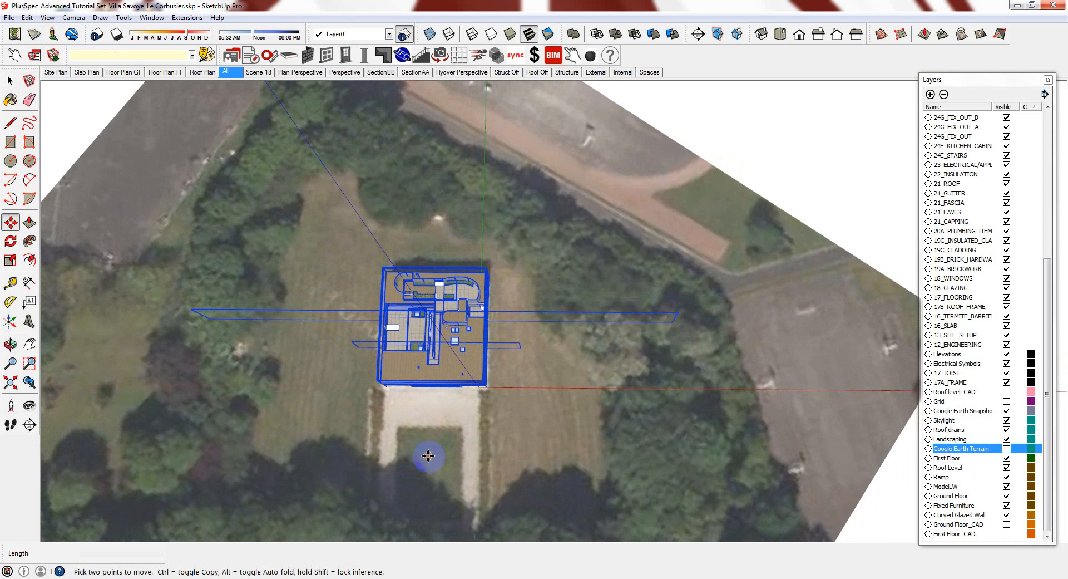
{"action": "key", "text": "space"}
{"action": "left_click", "coordinate": [809, 196]}
{"action": "scroll", "coordinate": [702, 344], "scroll_direction": "down", "scroll_amount": 2}
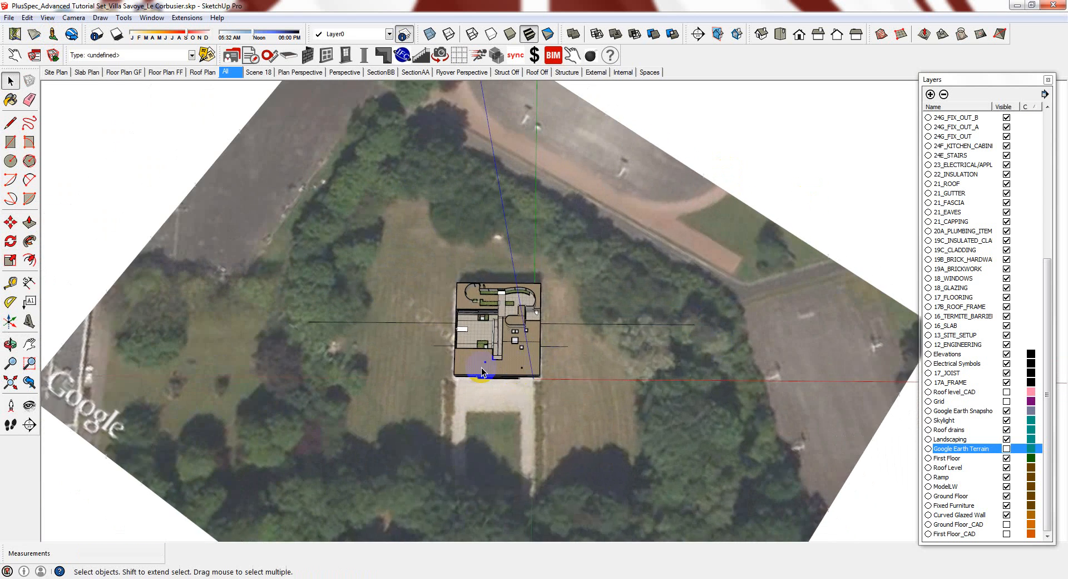
{"action": "scroll", "coordinate": [485, 370], "scroll_direction": "up", "scroll_amount": 6}
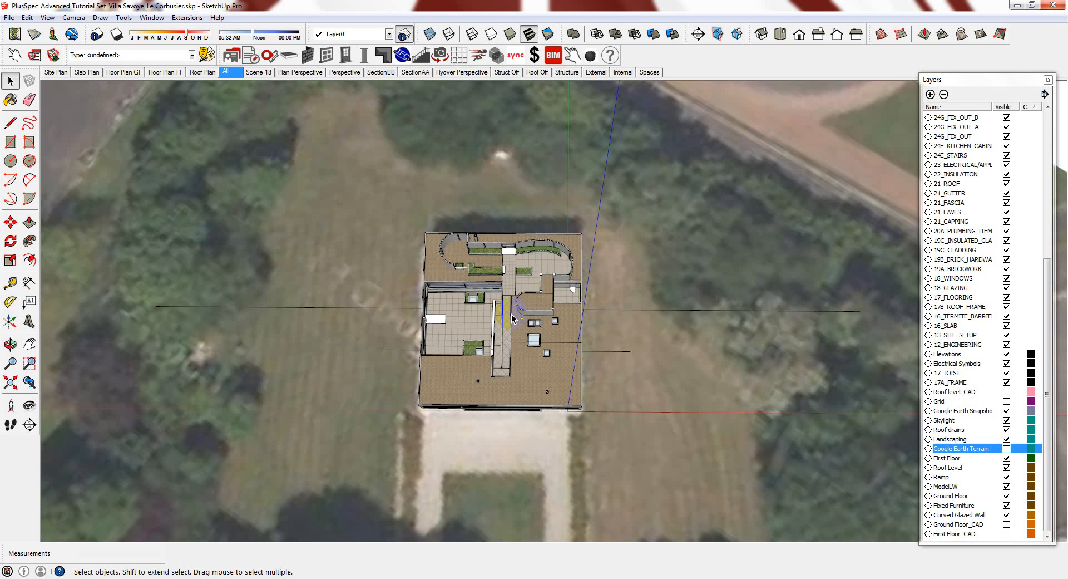
{"action": "scroll", "coordinate": [511, 265], "scroll_direction": "down", "scroll_amount": 4}
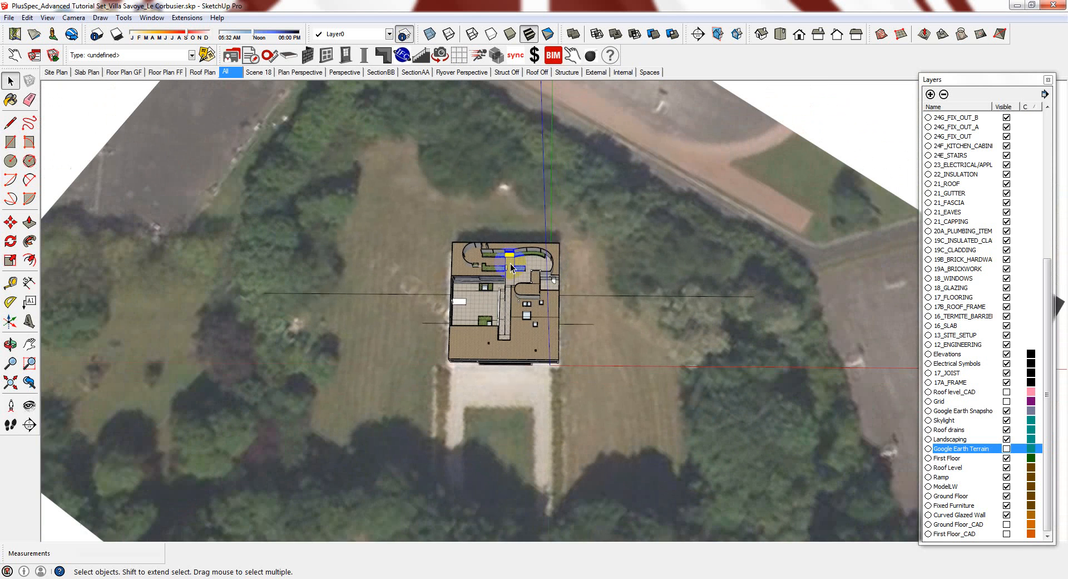
{"action": "scroll", "coordinate": [511, 267], "scroll_direction": "down", "scroll_amount": 2}
Undo the villa move and the imagery rotation
{"action": "key", "text": "ctrl+z"}
{"action": "key", "text": "ctrl+z"}
{"action": "key", "text": "ctrl+z"}
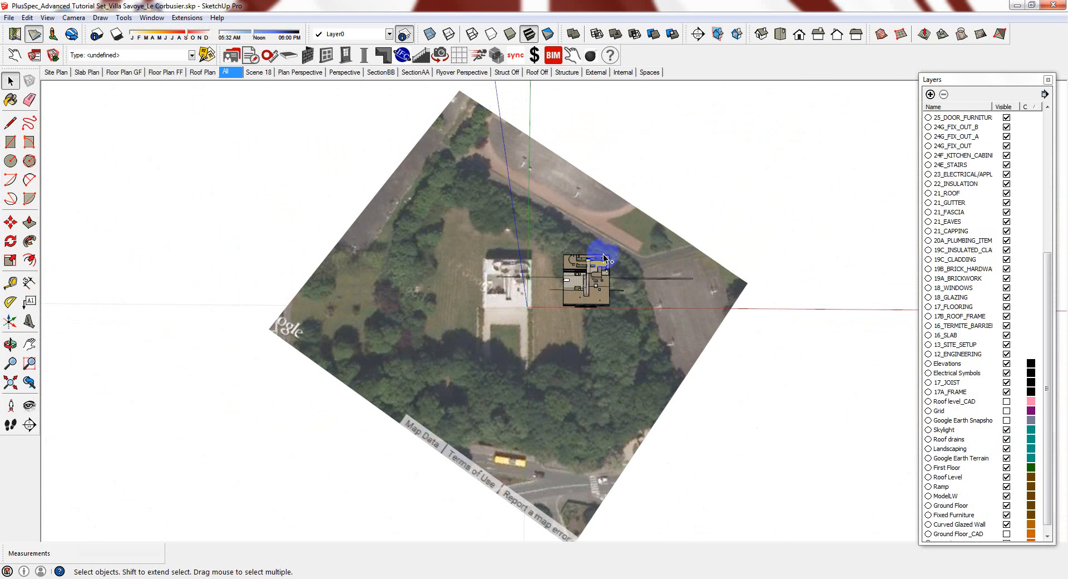
{"action": "key", "text": "ctrl+z"}
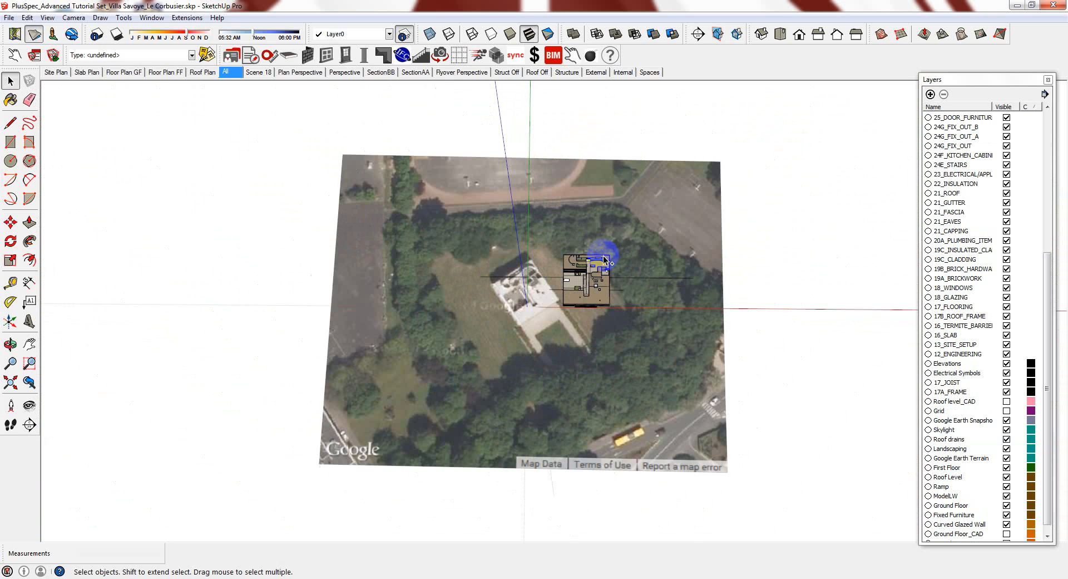
{"action": "mouse_move", "coordinate": [546, 249]}
{"action": "middle_mouse_down"}
{"action": "mouse_move", "coordinate": [579, 275]}
{"action": "mouse_move", "coordinate": [542, 287]}
{"action": "mouse_move", "coordinate": [640, 310]}
{"action": "mouse_move", "coordinate": [602, 302]}
{"action": "mouse_move", "coordinate": [627, 219]}
{"action": "middle_mouse_up"}
{"action": "scroll", "coordinate": [604, 288], "scroll_direction": "up", "scroll_amount": 2}
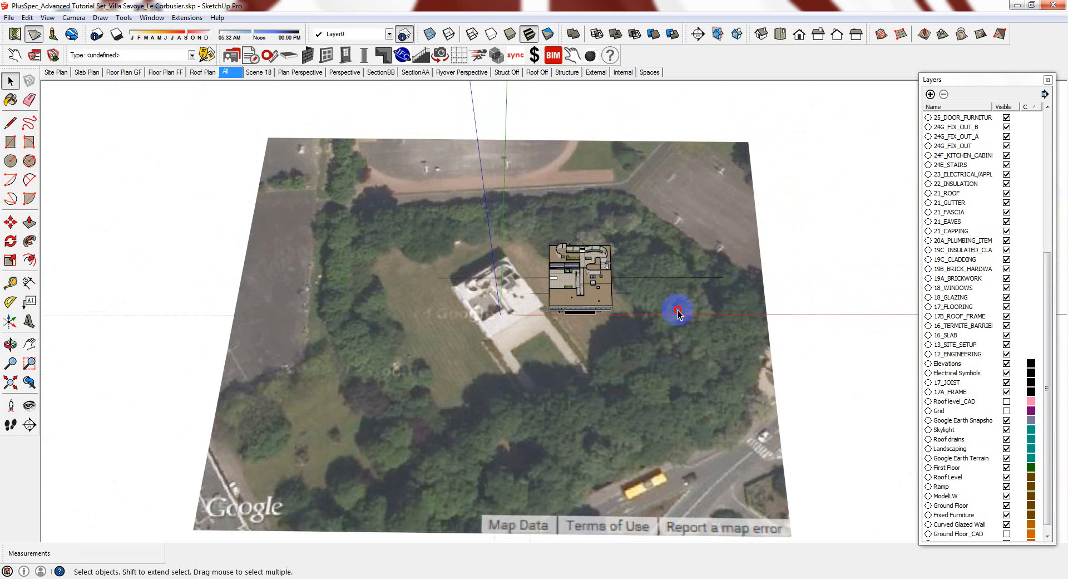
Select everything except the aerial imagery objects
{"action": "key", "text": "ctrl+a"}
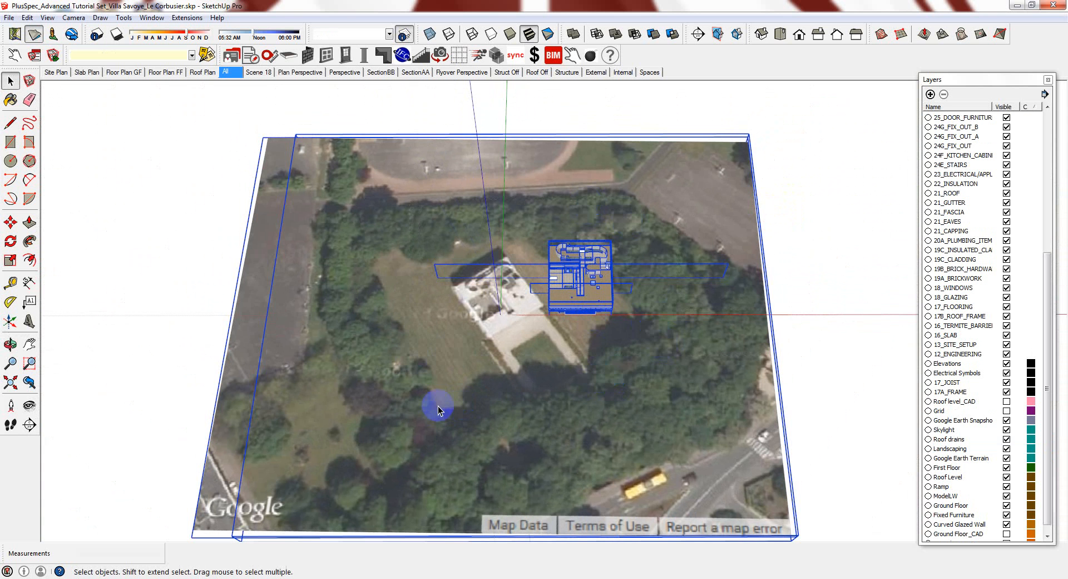
{"action": "left_click", "coordinate": [259, 408], "text": "shift"}
{"action": "left_click", "coordinate": [229, 403], "text": "shift"}
{"action": "scroll", "coordinate": [599, 275], "scroll_direction": "up", "scroll_amount": 3}
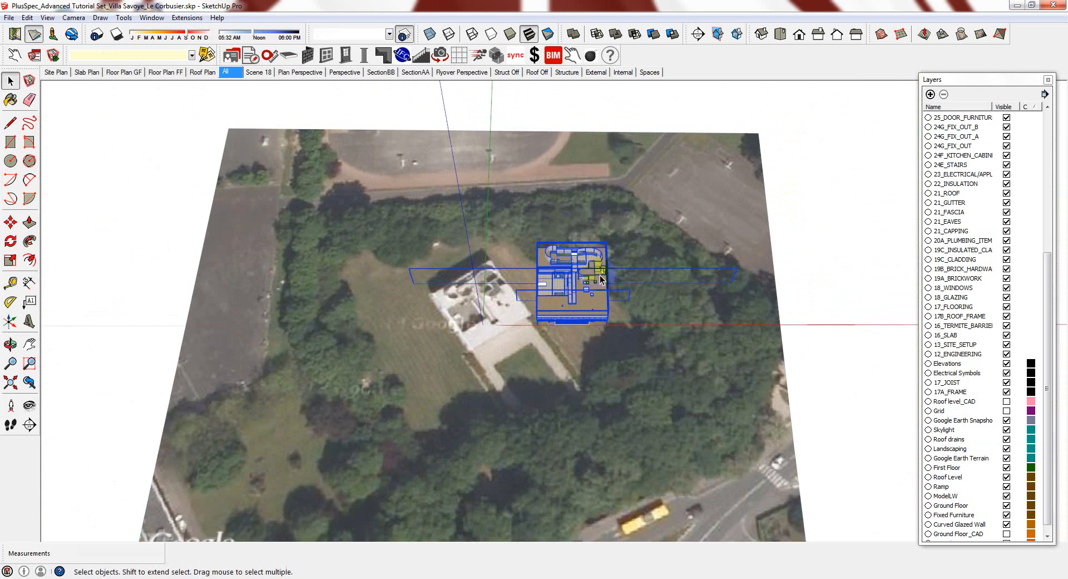
{"action": "middle_click_drag", "start_coordinate": [544, 316], "coordinate": [541, 319]}
{"action": "scroll", "coordinate": [541, 322], "scroll_direction": "up", "scroll_amount": 4}
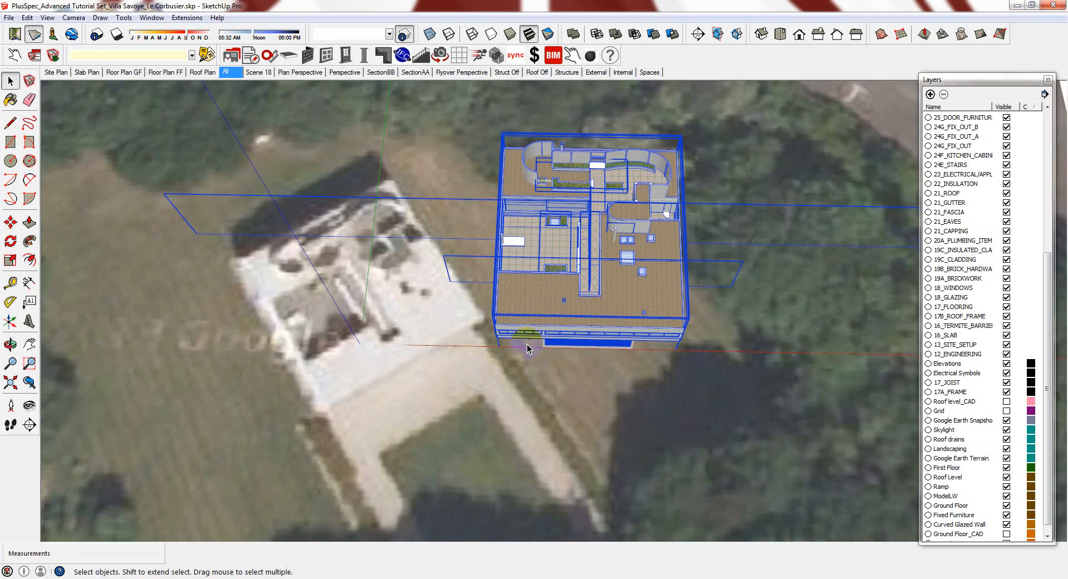
Move the villa down-left onto the white footprint in the aerial image
{"action": "key", "text": "m"}
{"action": "scroll", "coordinate": [542, 346], "scroll_direction": "up", "scroll_amount": 3}
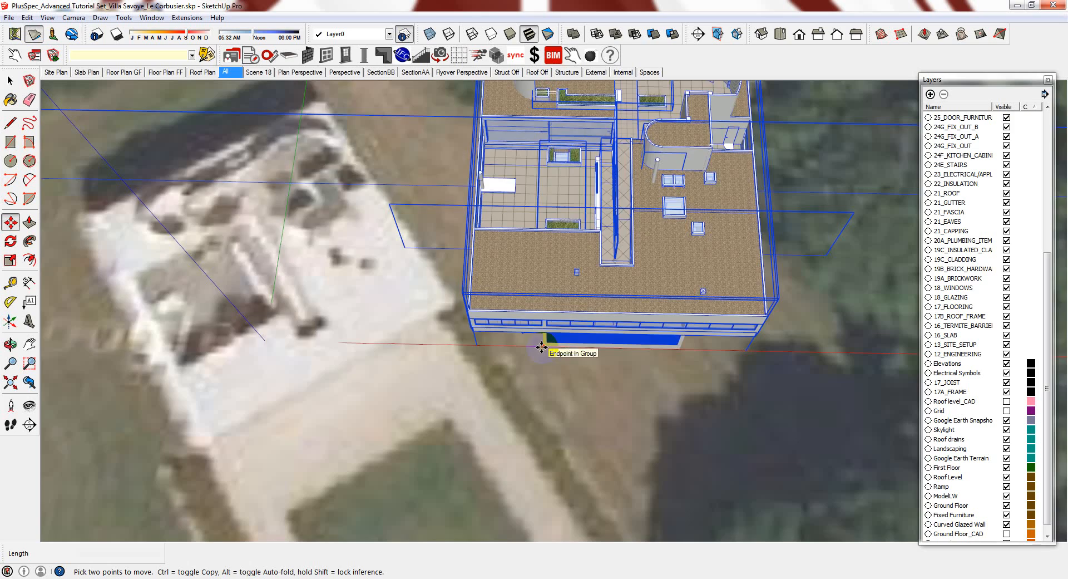
{"action": "left_click_drag", "start_coordinate": [546, 349], "coordinate": [198, 442]}
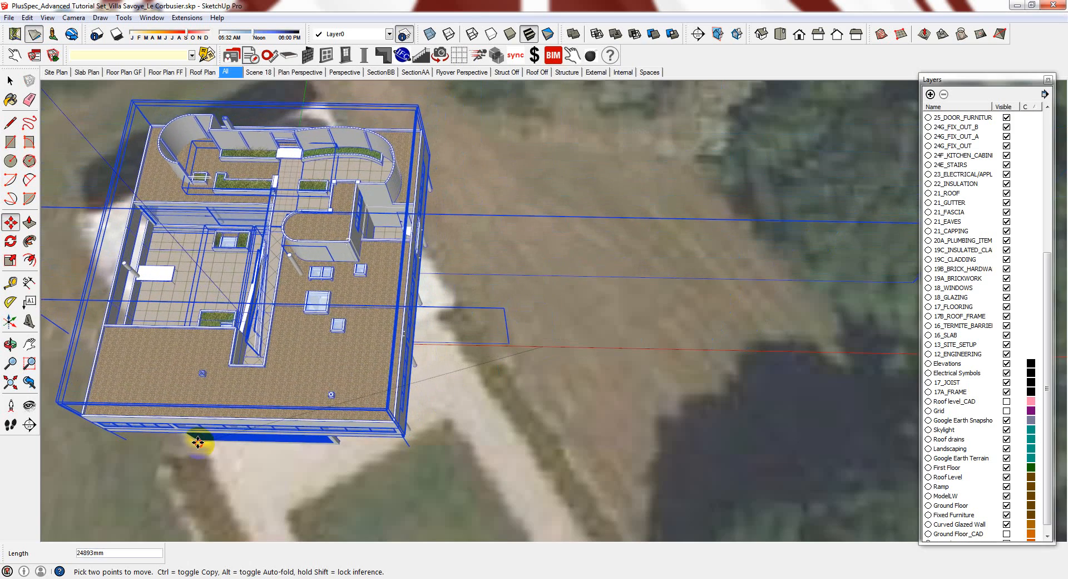
{"action": "scroll", "coordinate": [167, 493], "scroll_direction": "up", "scroll_amount": 3}
Rotate the villa about its front edge to match the footprint's angle
{"action": "key", "text": "q"}
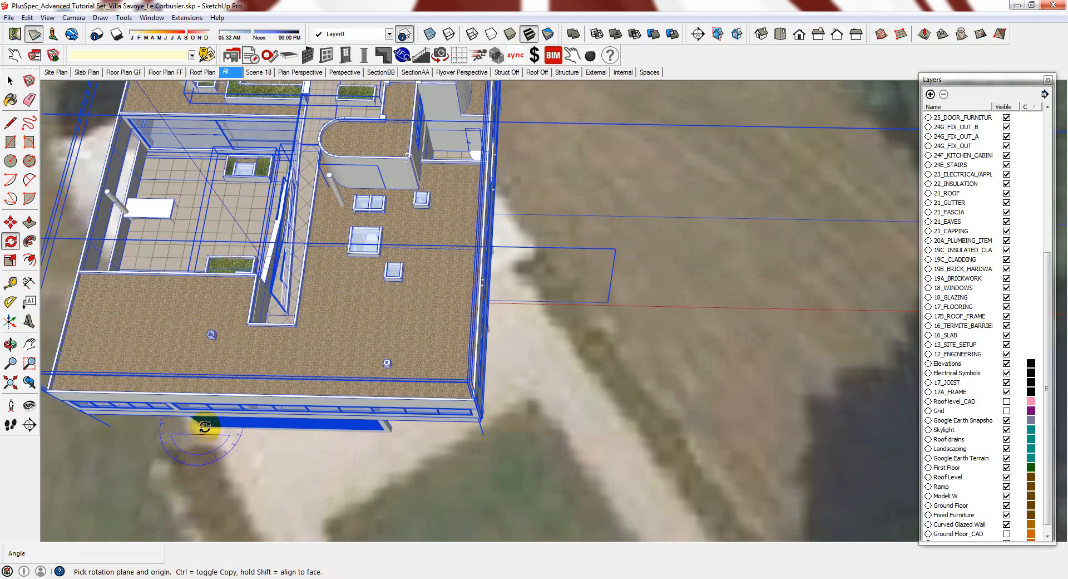
{"action": "scroll", "coordinate": [198, 443], "scroll_direction": "up", "scroll_amount": 5}
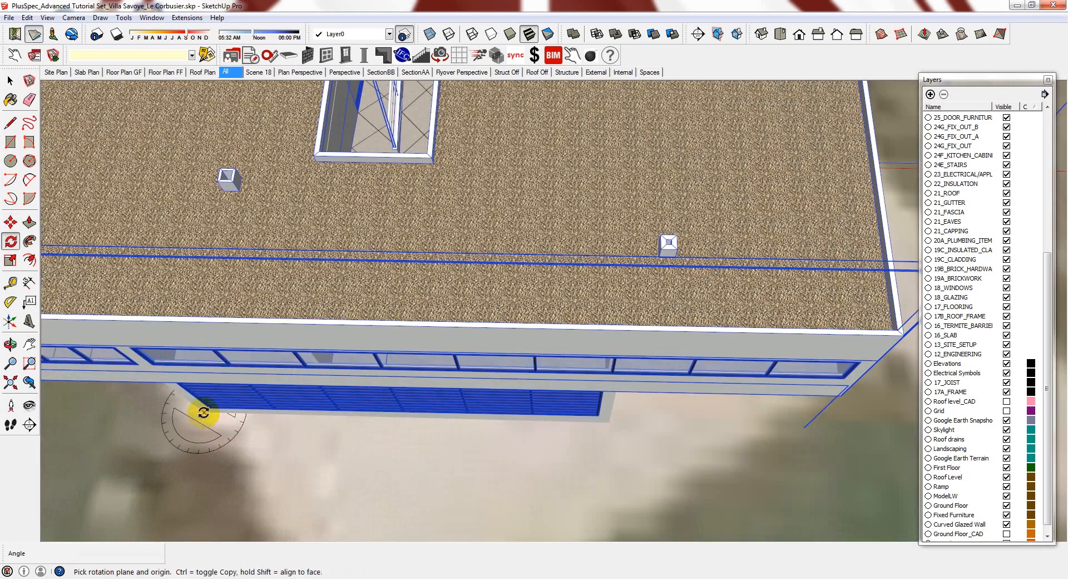
{"action": "scroll", "coordinate": [238, 276], "scroll_direction": "down", "scroll_amount": 1}
{"action": "scroll", "coordinate": [238, 276], "scroll_direction": "down", "scroll_amount": 3}
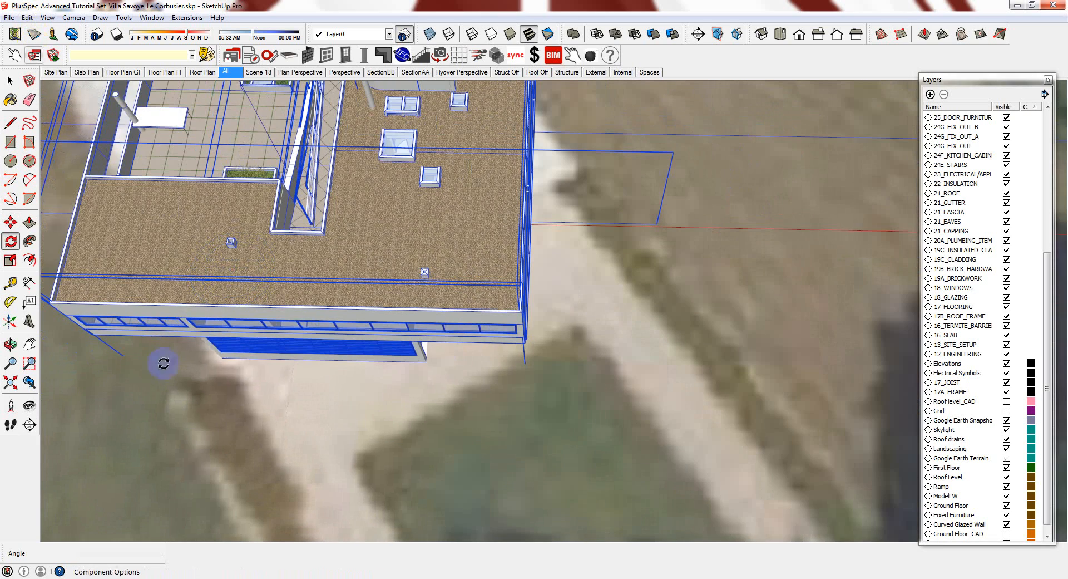
{"action": "left_click", "coordinate": [222, 358]}
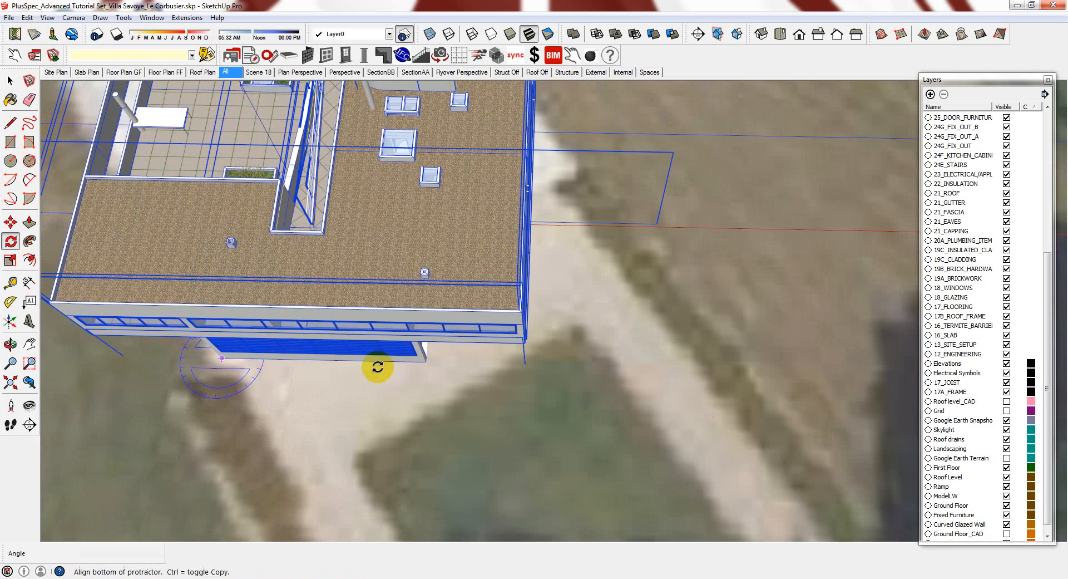
{"action": "left_click", "coordinate": [427, 361]}
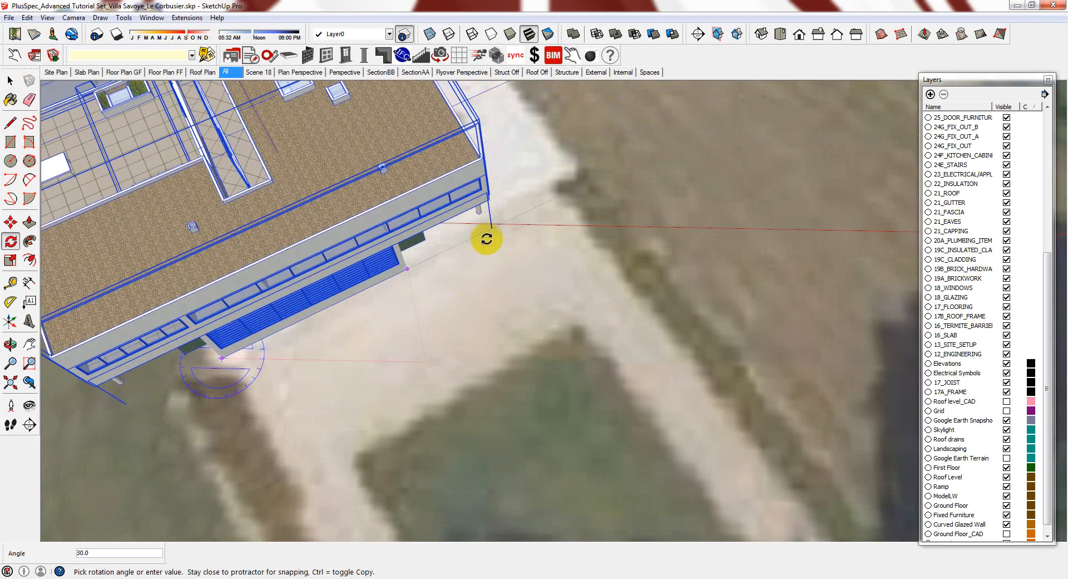
{"action": "left_click", "coordinate": [499, 236]}
{"action": "scroll", "coordinate": [522, 405], "scroll_direction": "down", "scroll_amount": 4}
{"action": "scroll", "coordinate": [443, 302], "scroll_direction": "up", "scroll_amount": 1}
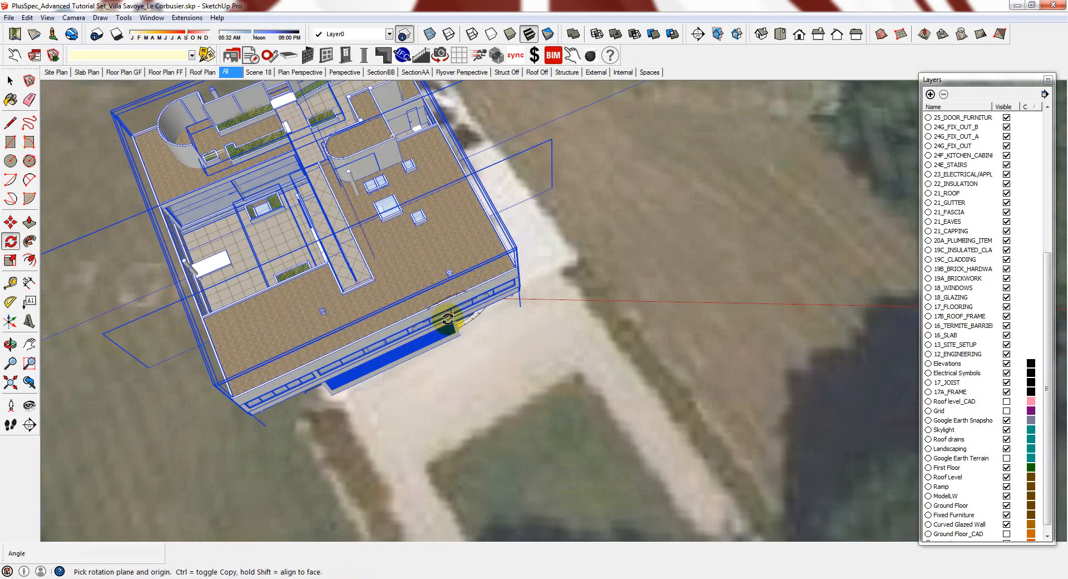
Move the villa again from a point on its building edge
{"action": "key", "text": "m"}
{"action": "left_click", "coordinate": [462, 336]}
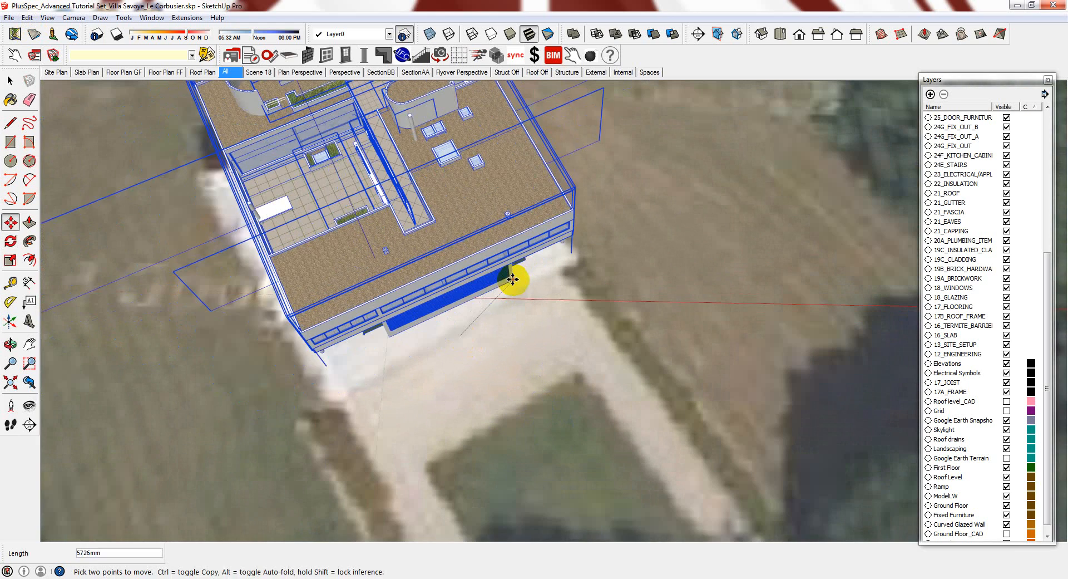
{"action": "scroll", "coordinate": [537, 402], "scroll_direction": "down", "scroll_amount": 10}
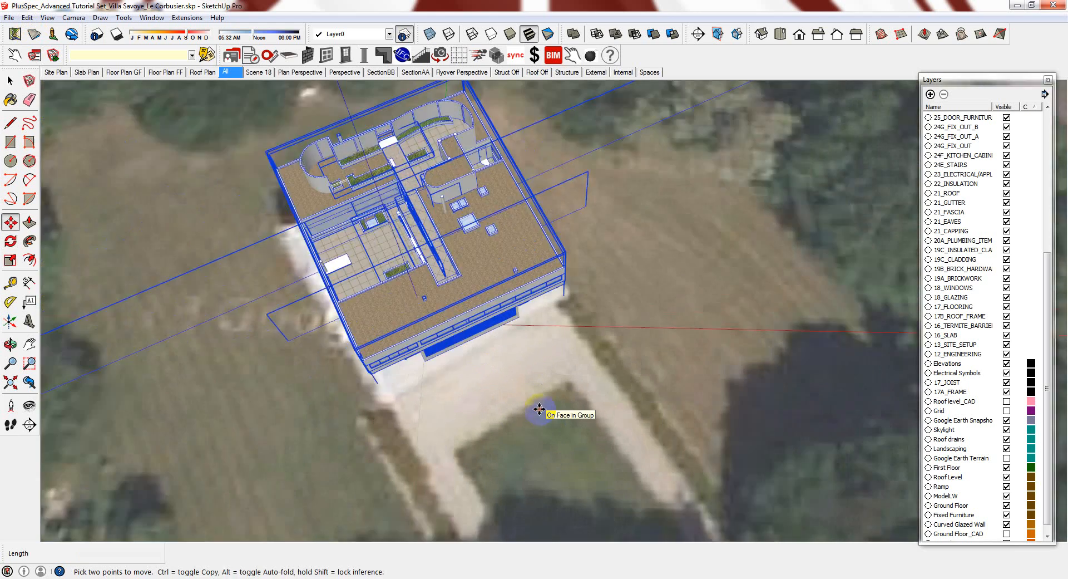
{"action": "scroll", "coordinate": [476, 362], "scroll_direction": "up", "scroll_amount": 10}
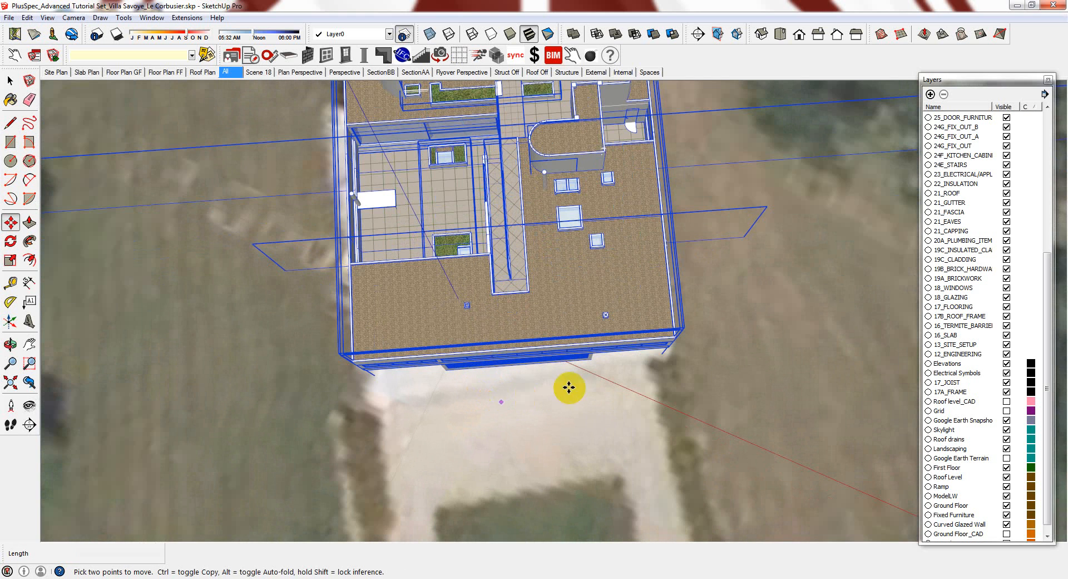
Rotate the villa about 2.1° around a corner to square it on the footprint
{"action": "key", "text": "q"}
{"action": "left_click", "coordinate": [669, 350]}
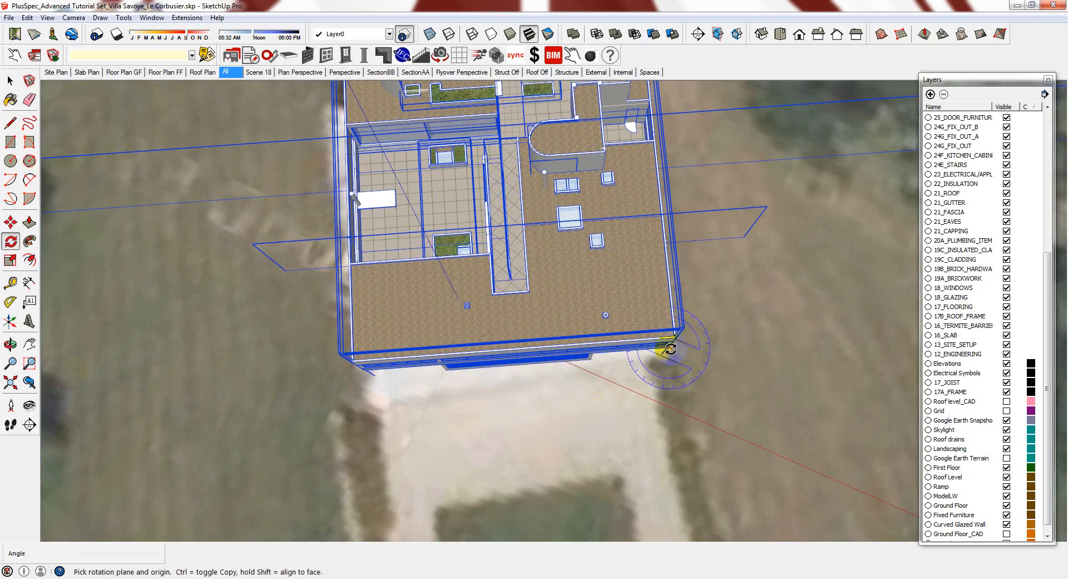
{"action": "left_click", "coordinate": [368, 370]}
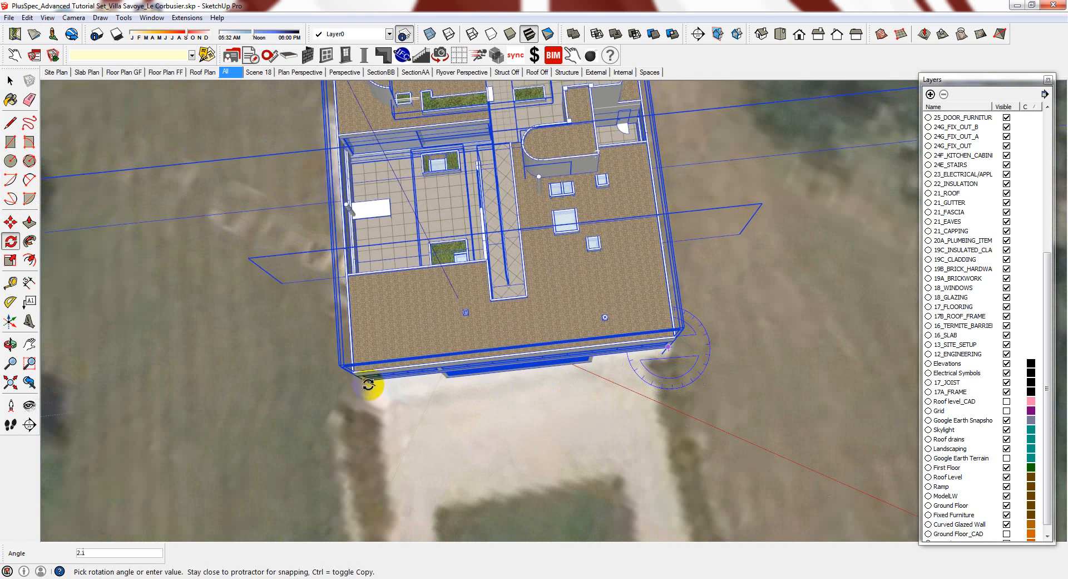
{"action": "left_click", "coordinate": [373, 388]}
{"action": "scroll", "coordinate": [482, 386], "scroll_direction": "down", "scroll_amount": 4}
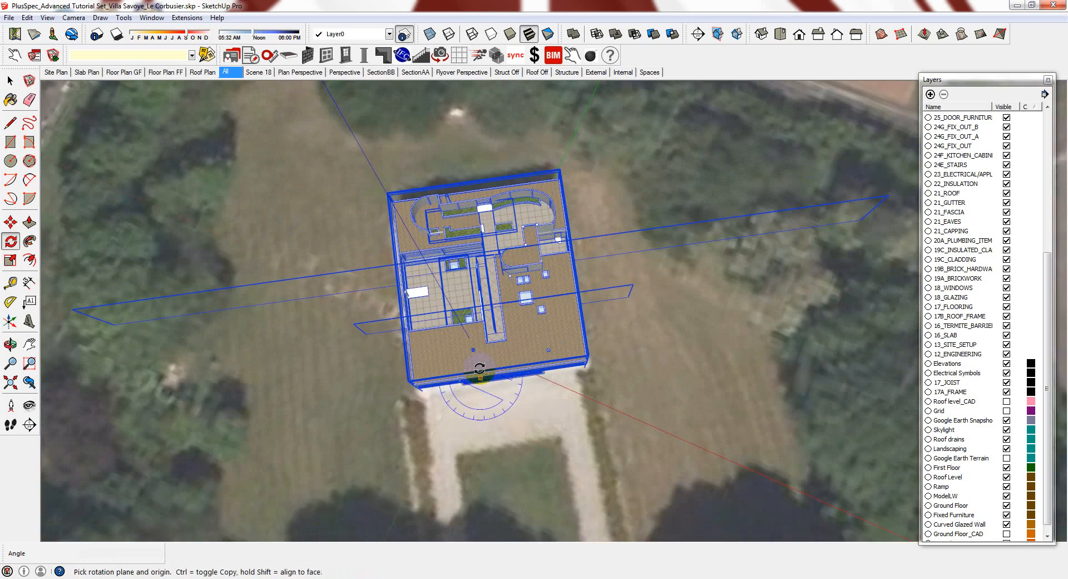
{"action": "key", "text": "space"}
{"action": "scroll", "coordinate": [478, 346], "scroll_direction": "down", "scroll_amount": 2}
{"action": "middle_click_drag", "start_coordinate": [491, 374], "coordinate": [530, 373]}
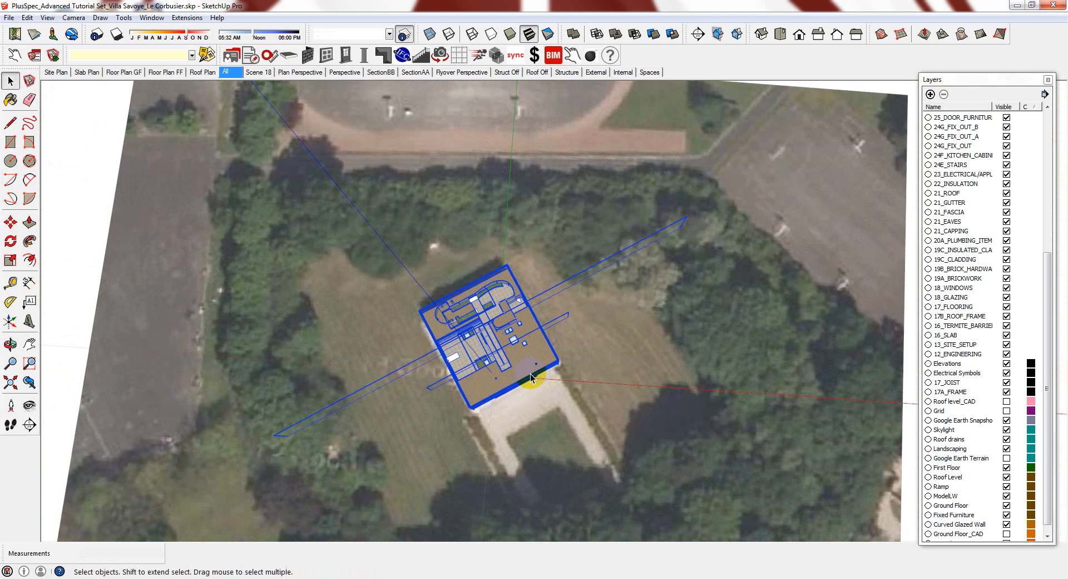
{"action": "scroll", "coordinate": [529, 373], "scroll_direction": "down", "scroll_amount": 2}
{"action": "left_click", "coordinate": [135, 289]}
{"action": "left_click", "coordinate": [22, 280]}
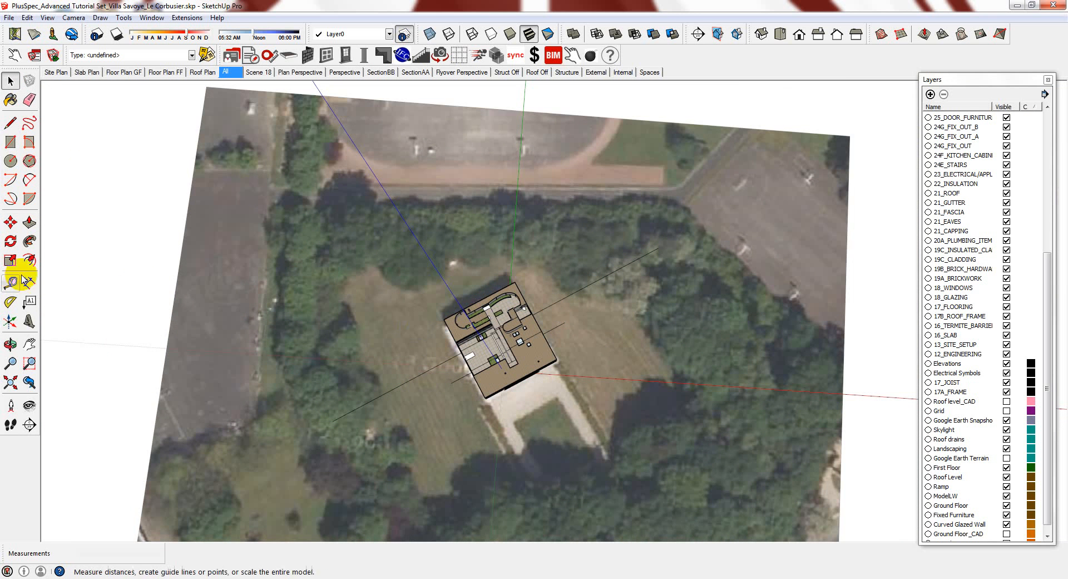
{"action": "key", "text": "space"}
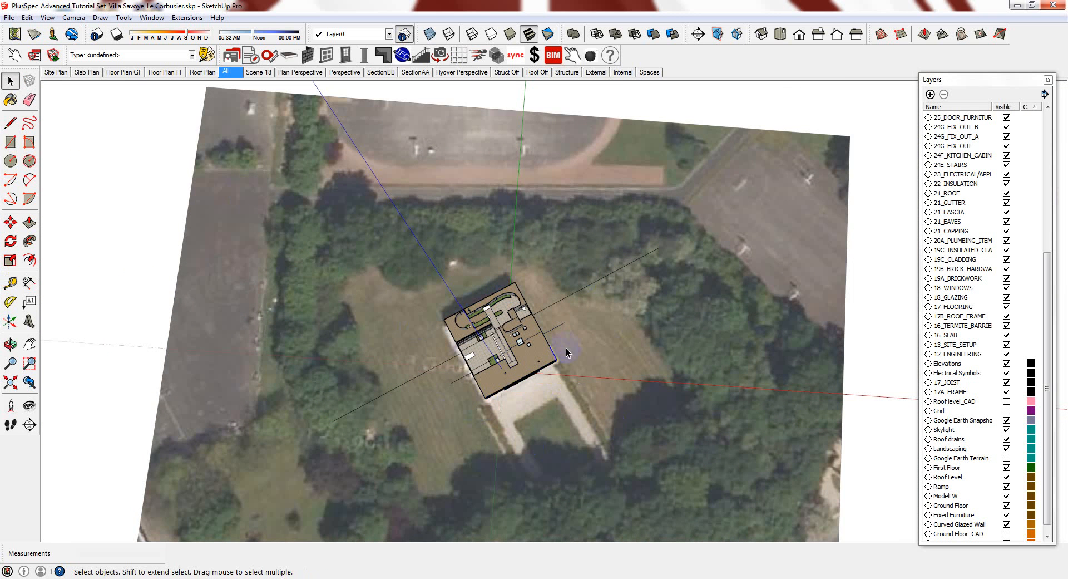
{"action": "scroll", "coordinate": [534, 363], "scroll_direction": "up", "scroll_amount": 2}
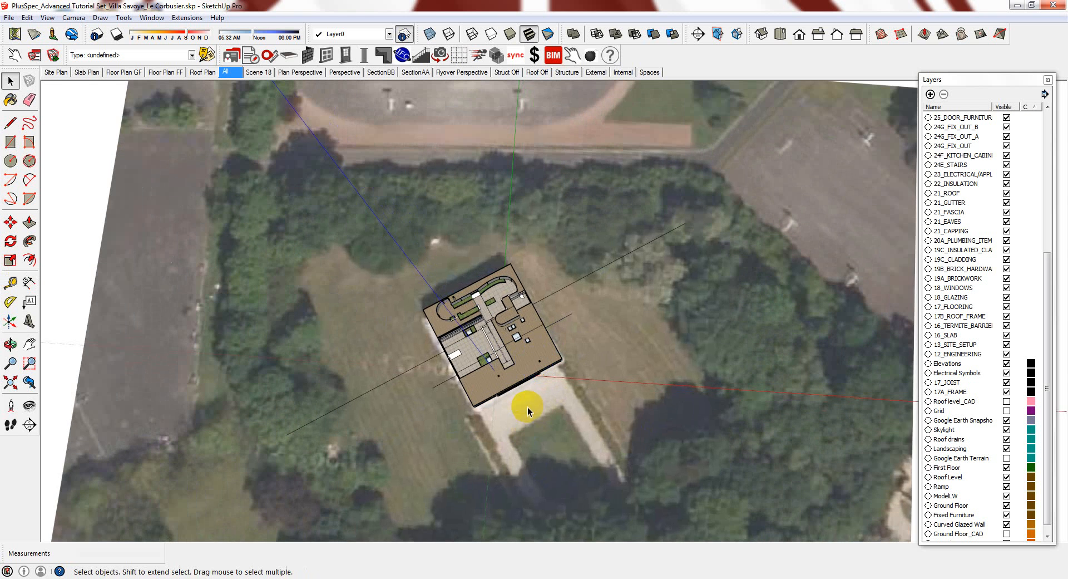
{"action": "middle_click_drag", "start_coordinate": [527, 406], "coordinate": [522, 352]}
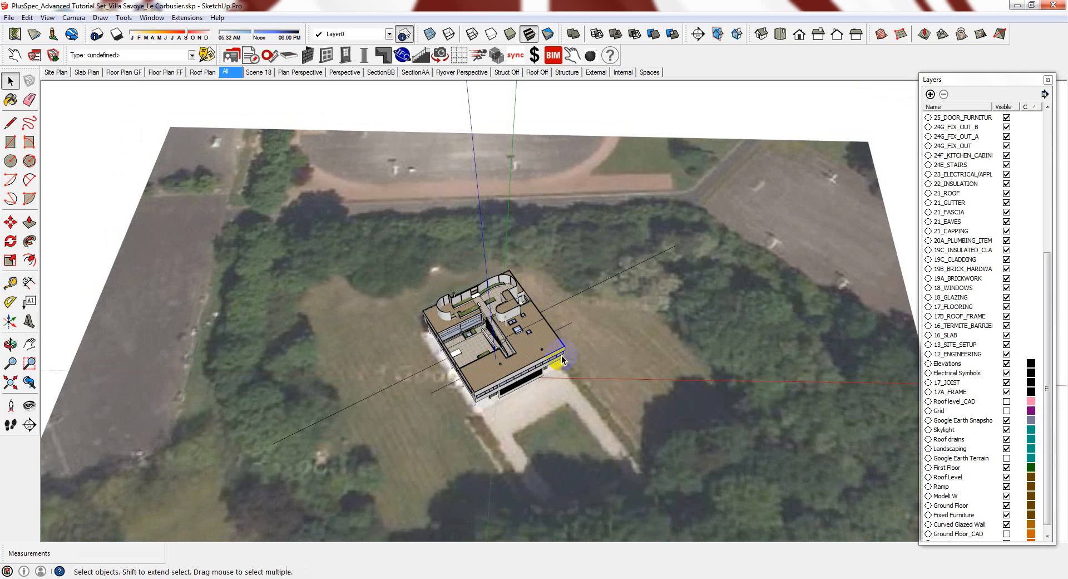
{"action": "scroll", "coordinate": [554, 352], "scroll_direction": "down", "scroll_amount": 3}
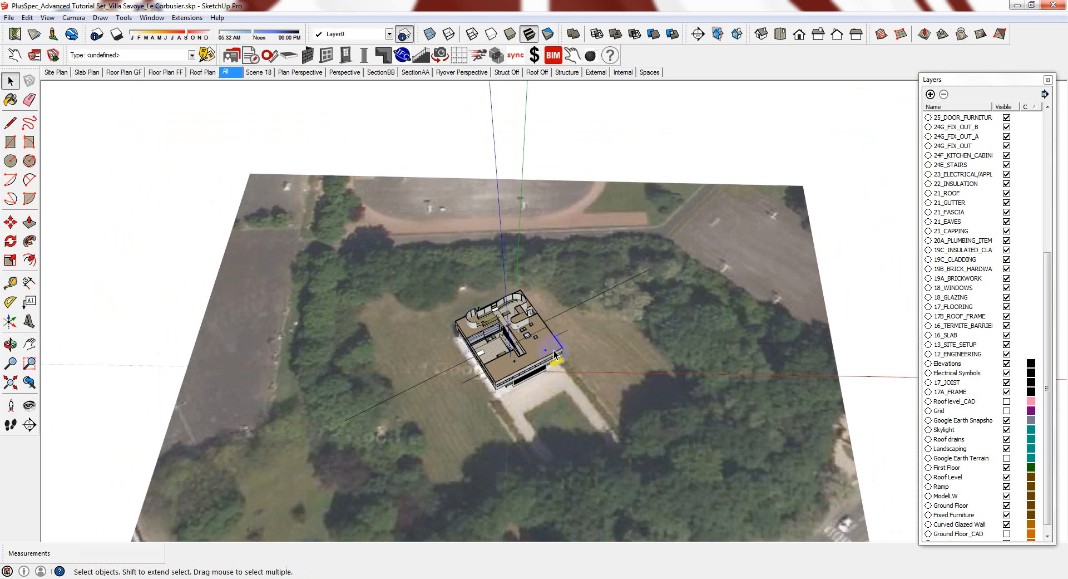
{"action": "middle_click_drag", "start_coordinate": [555, 345], "coordinate": [622, 336]}
{"action": "scroll", "coordinate": [584, 376], "scroll_direction": "up", "scroll_amount": 1}
{"action": "middle_click_drag", "start_coordinate": [579, 388], "coordinate": [574, 420]}
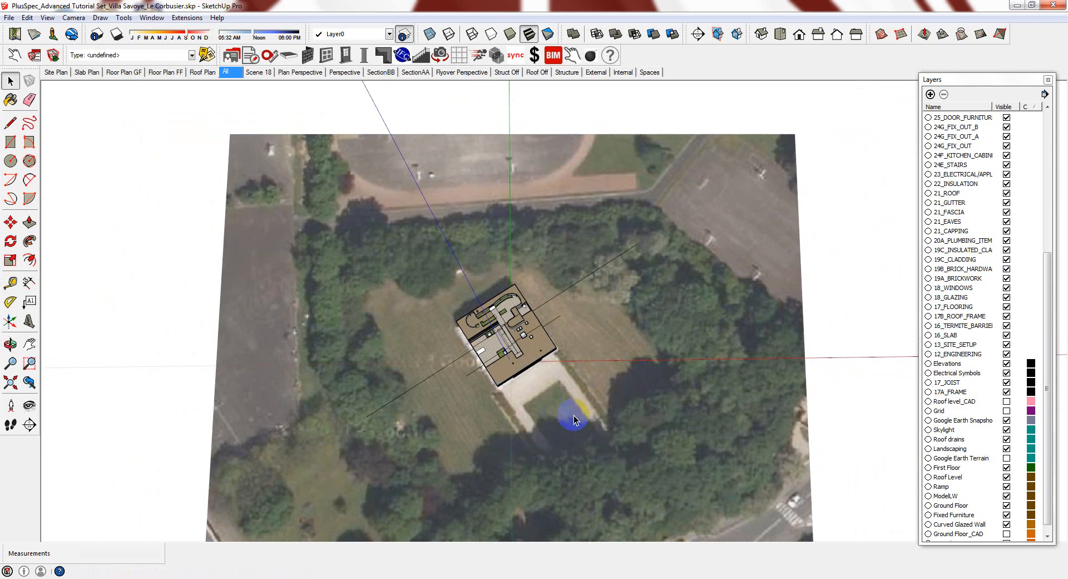
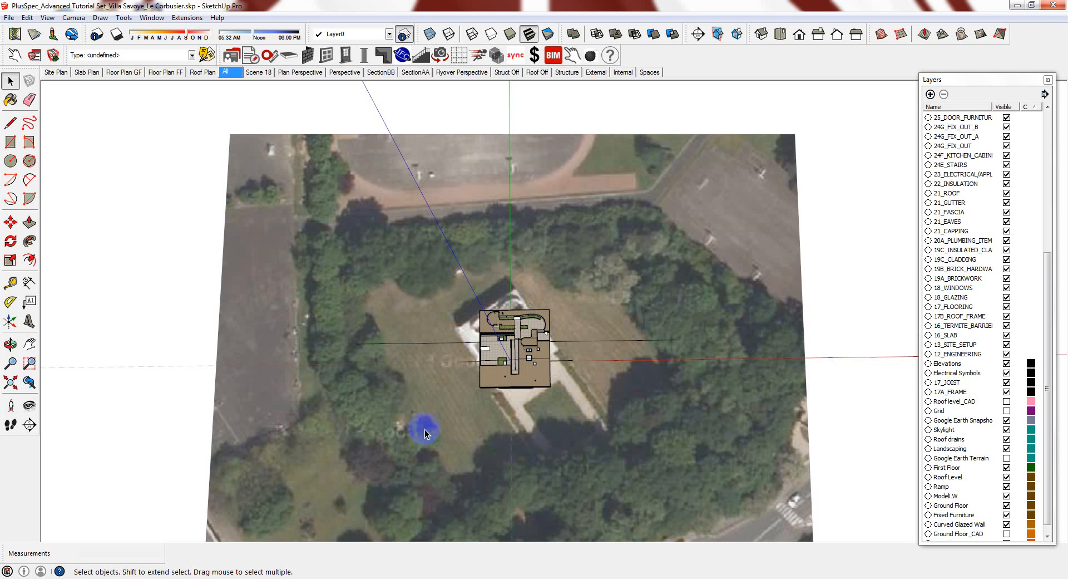
Tilt the view, switch the site to Google Earth terrain, then return to a near top-down plan
{"action": "middle_click_drag", "start_coordinate": [355, 465], "coordinate": [523, 373]}
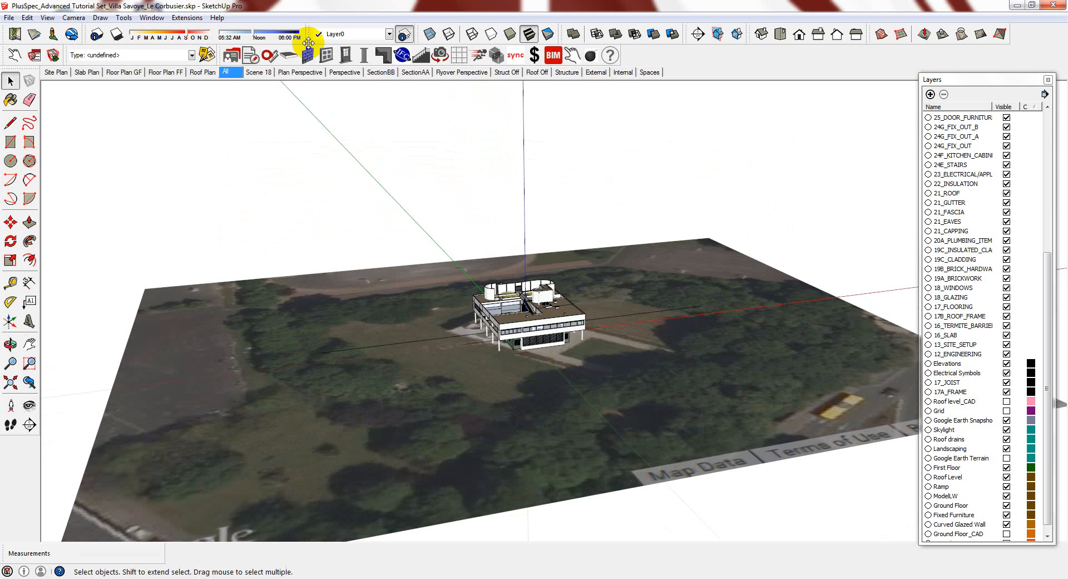
{"action": "left_click", "coordinate": [34, 34]}
{"action": "middle_click_drag", "start_coordinate": [619, 250], "coordinate": [570, 418]}
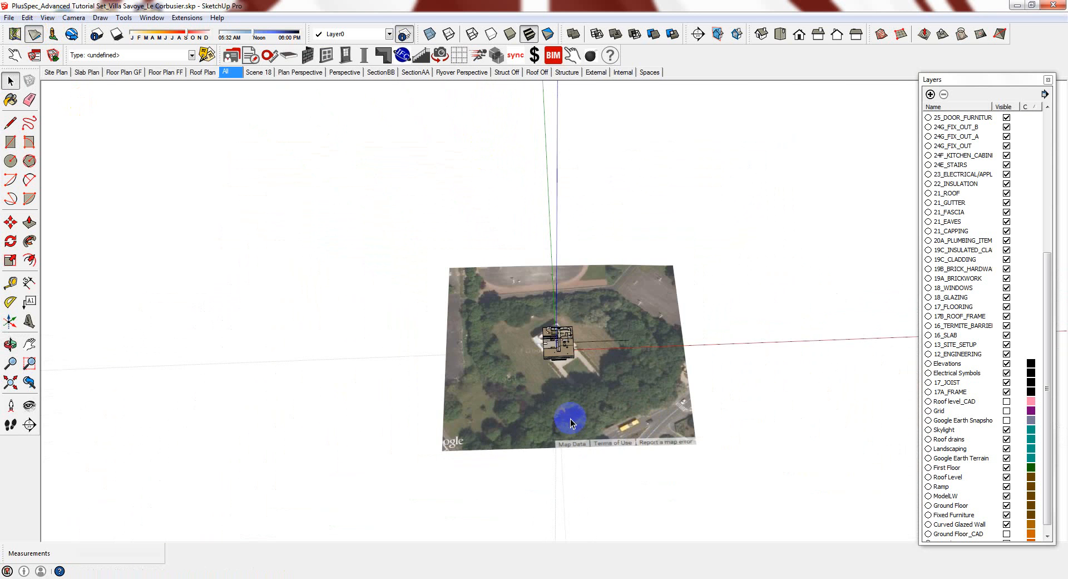
{"action": "middle_click_drag", "start_coordinate": [582, 376], "coordinate": [559, 422]}
Draw a rectangle enclosing the whole site, group it, and drop it below the aerial terrain
{"action": "key", "text": "r"}
{"action": "left_click", "coordinate": [803, 206]}
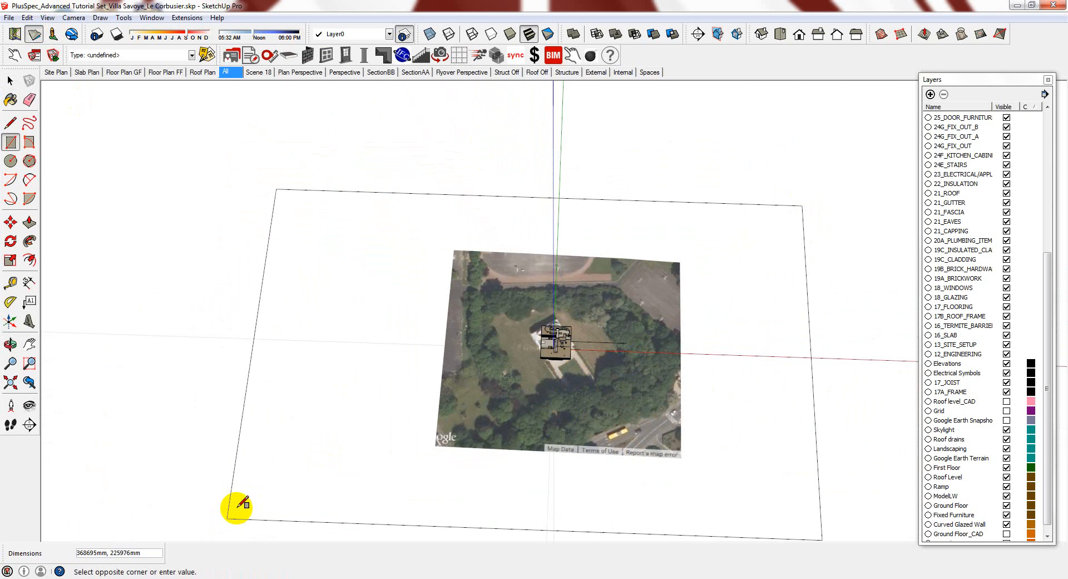
{"action": "left_click", "coordinate": [259, 525]}
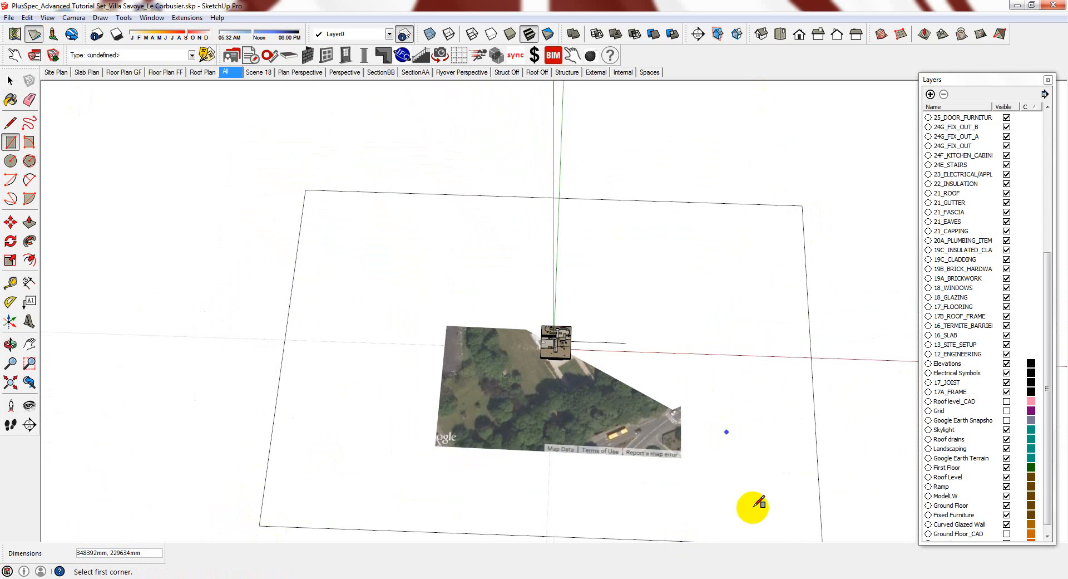
{"action": "middle_click_drag", "start_coordinate": [773, 424], "coordinate": [766, 257]}
{"action": "key", "text": "space"}
{"action": "left_click", "coordinate": [780, 425]}
{"action": "key", "text": "ctrl+g"}
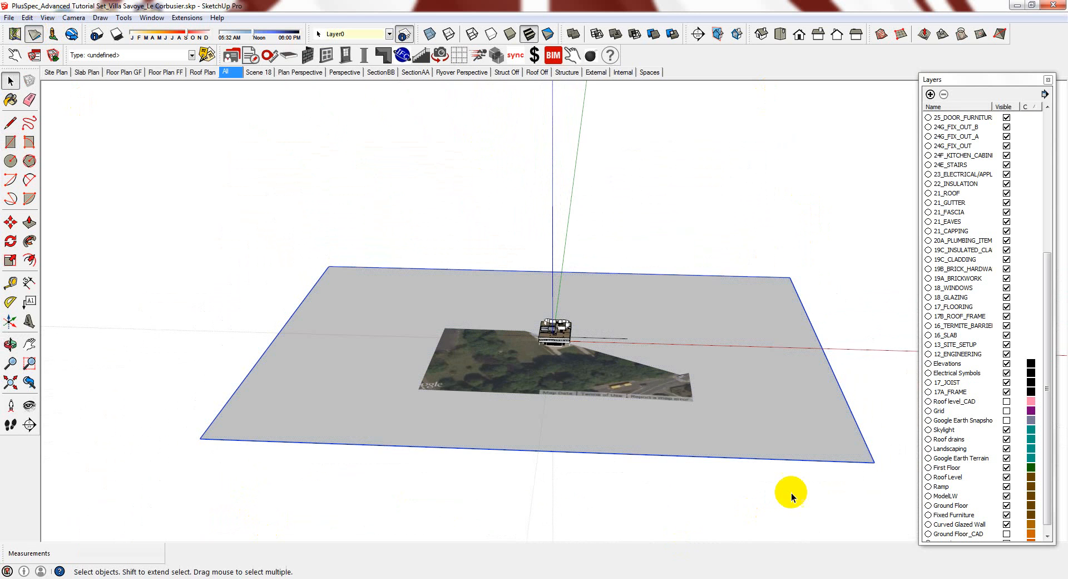
{"action": "middle_click_drag", "start_coordinate": [796, 490], "coordinate": [800, 460]}
{"action": "key", "text": "m"}
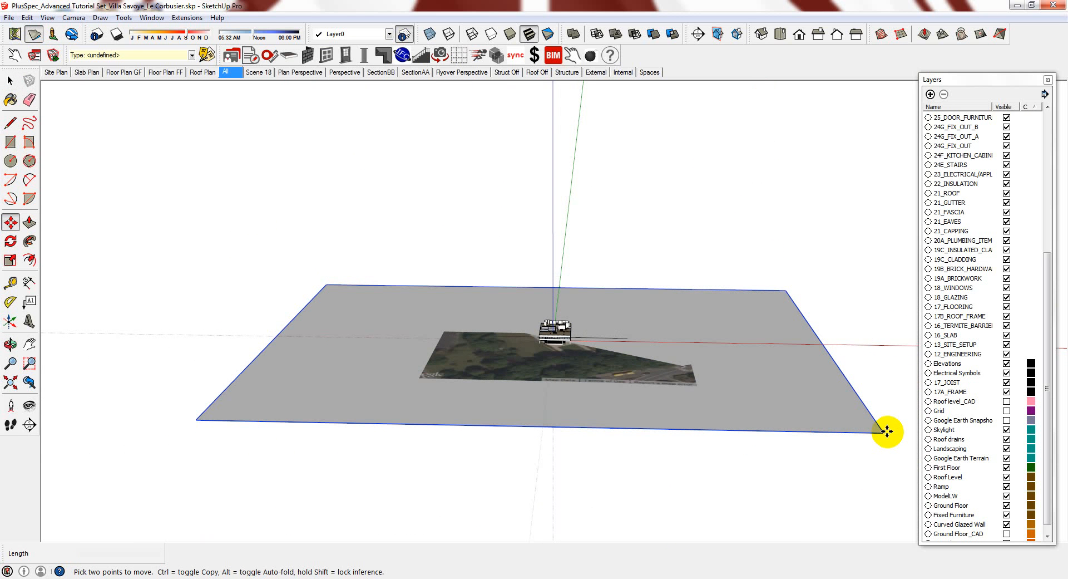
{"action": "left_click", "coordinate": [871, 435]}
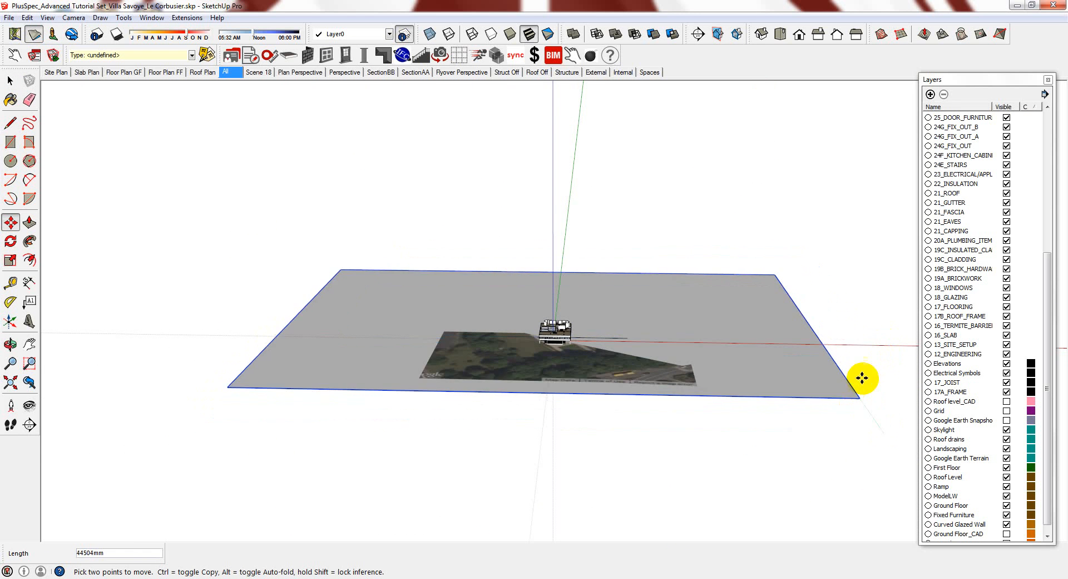
{"action": "left_click", "coordinate": [887, 446]}
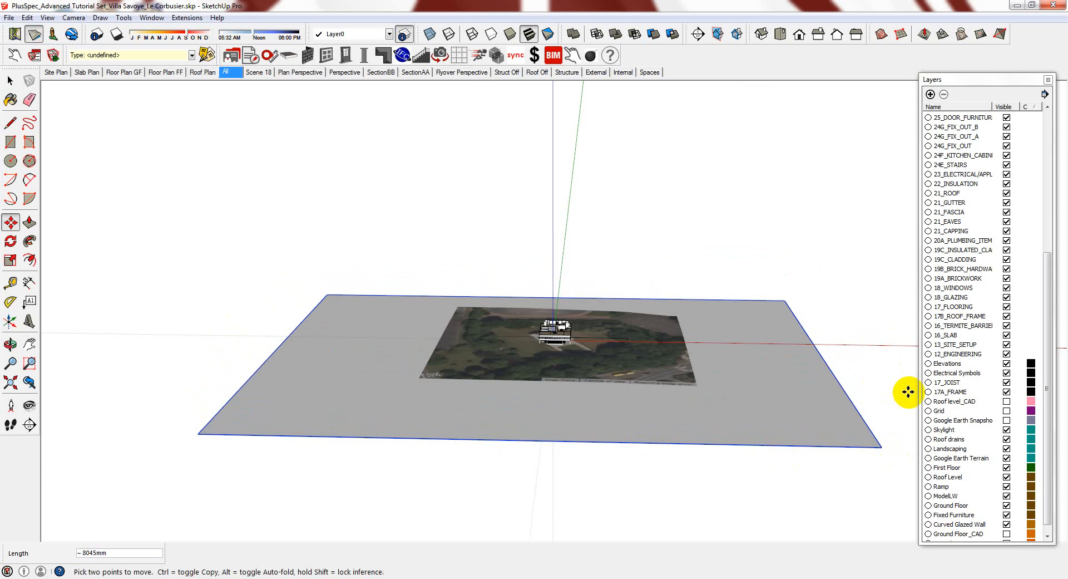
Select the villa and its surrounding objects, leaving the terrain out of the selection
{"action": "key", "text": "space"}
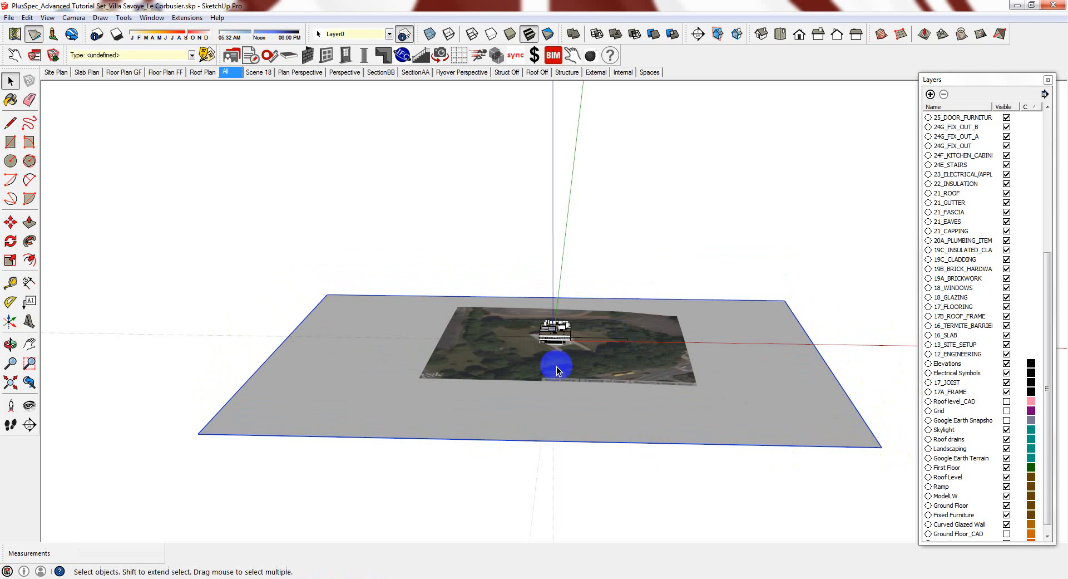
{"action": "scroll", "coordinate": [556, 327], "scroll_direction": "up", "scroll_amount": 2}
{"action": "scroll", "coordinate": [556, 327], "scroll_direction": "up", "scroll_amount": 2}
{"action": "middle_click_drag", "start_coordinate": [556, 327], "coordinate": [583, 390]}
{"action": "left_click_drag", "start_coordinate": [622, 297], "coordinate": [511, 397]}
{"action": "scroll", "coordinate": [686, 238], "scroll_direction": "down", "scroll_amount": 1}
{"action": "left_click", "coordinate": [699, 367], "text": "shift"}
{"action": "middle_click_drag", "start_coordinate": [562, 449], "coordinate": [558, 369]}
{"action": "left_click", "coordinate": [571, 423], "text": "shift"}
Move the selected villa off the site to the left
{"action": "key", "text": "m"}
{"action": "left_click", "coordinate": [557, 368]}
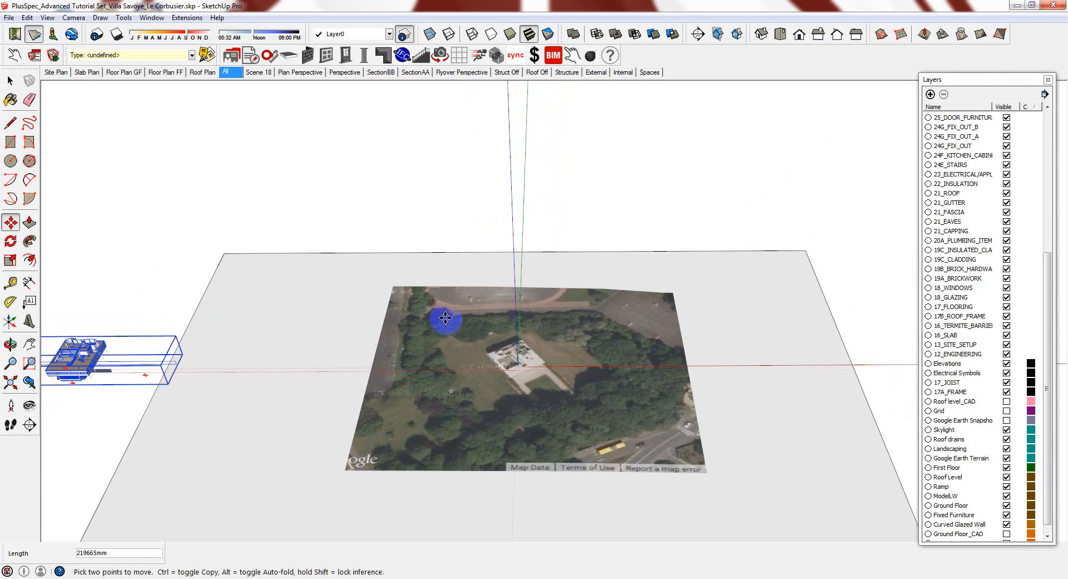
{"action": "scroll", "coordinate": [532, 314], "scroll_direction": "down", "scroll_amount": 2}
{"action": "left_click", "coordinate": [209, 357]}
{"action": "scroll", "coordinate": [578, 361], "scroll_direction": "up", "scroll_amount": 2}
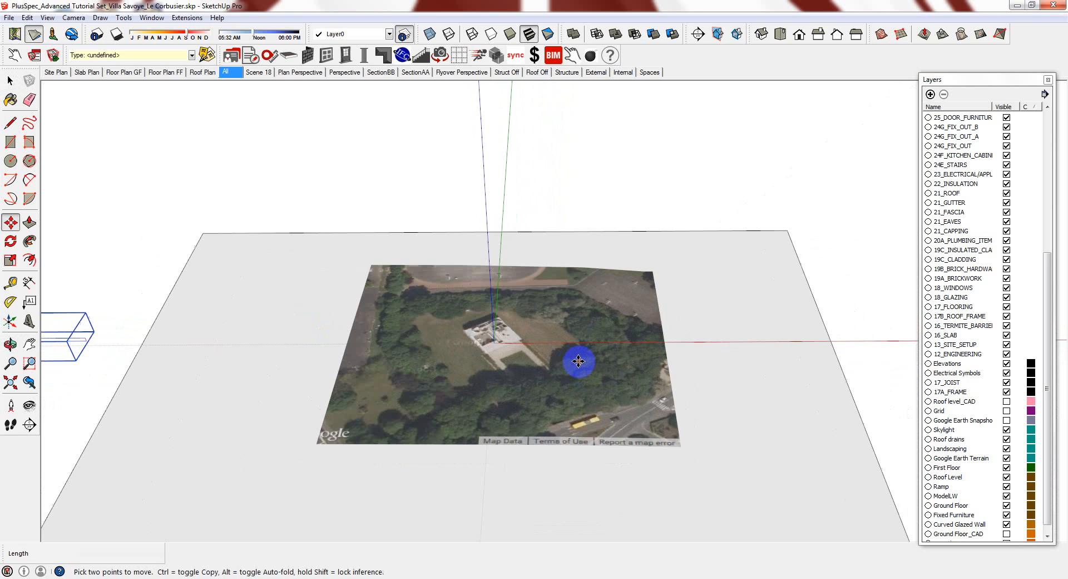
{"action": "key", "text": "space"}
{"action": "middle_click_drag", "start_coordinate": [692, 432], "coordinate": [698, 345]}
{"action": "scroll", "coordinate": [522, 350], "scroll_direction": "down", "scroll_amount": 3}
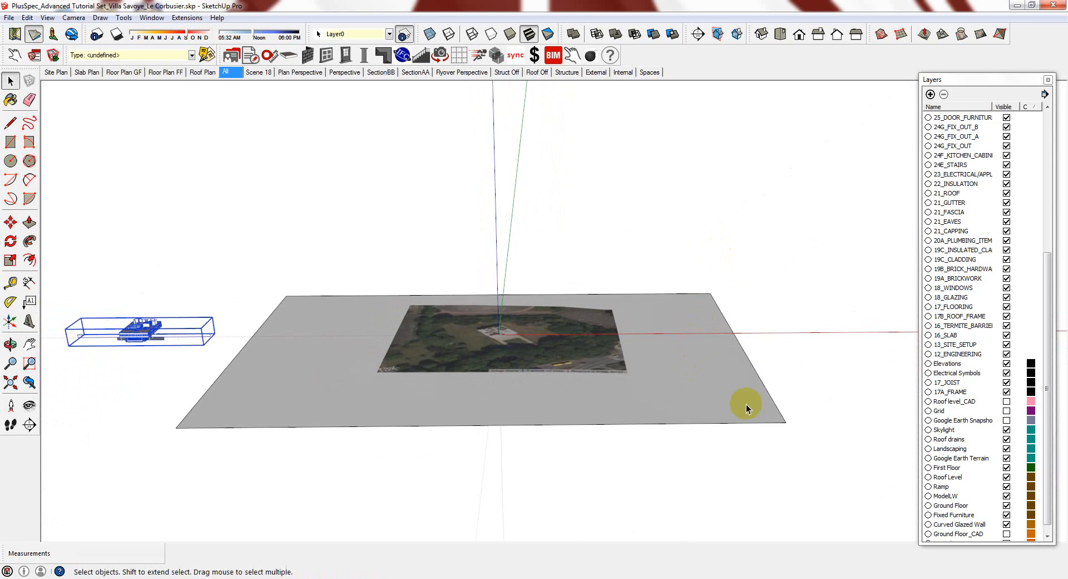
Copy the ground plane 500 up the blue axis and array it x50 into a stacked block
{"action": "scroll", "coordinate": [746, 405], "scroll_direction": "up", "scroll_amount": 2}
{"action": "left_click", "coordinate": [782, 433]}
{"action": "middle_click_drag", "start_coordinate": [782, 432], "coordinate": [777, 423]}
{"action": "key", "text": "m"}
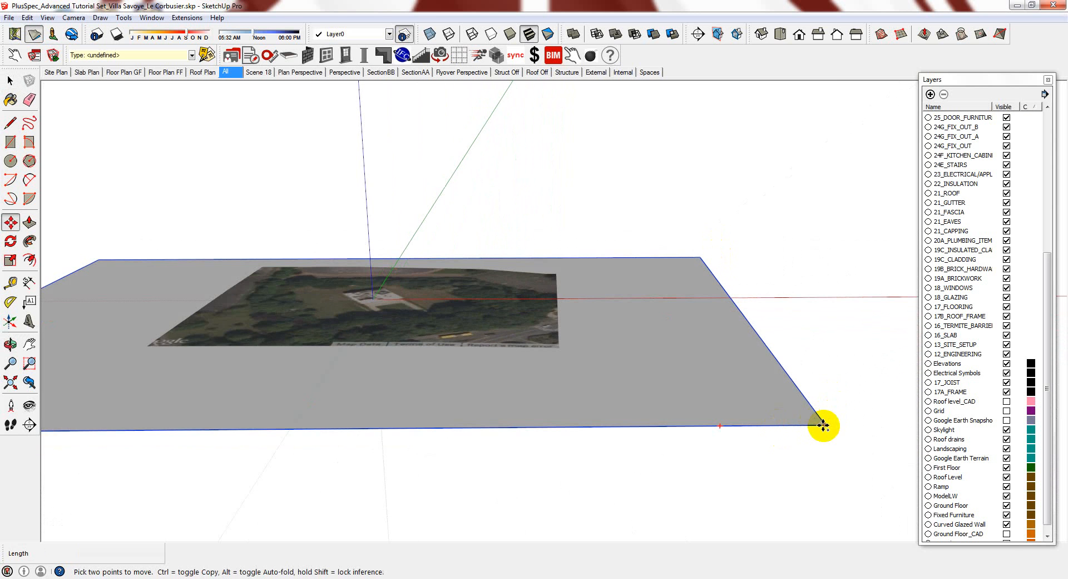
{"action": "left_click", "coordinate": [823, 426]}
{"action": "key", "text": "ctrl"}
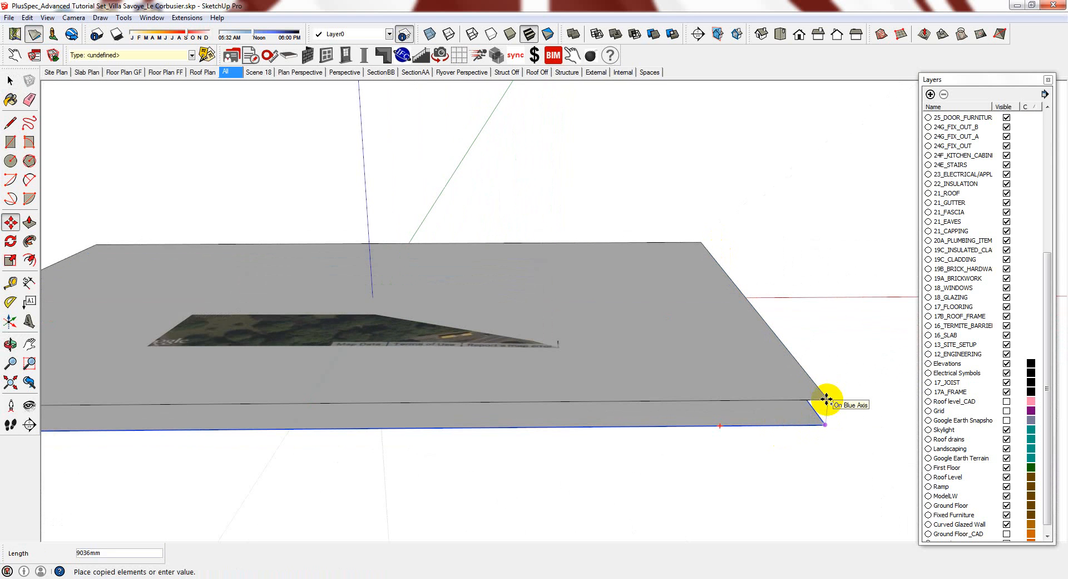
{"action": "type", "text": "500"}
{"action": "key", "text": "Return"}
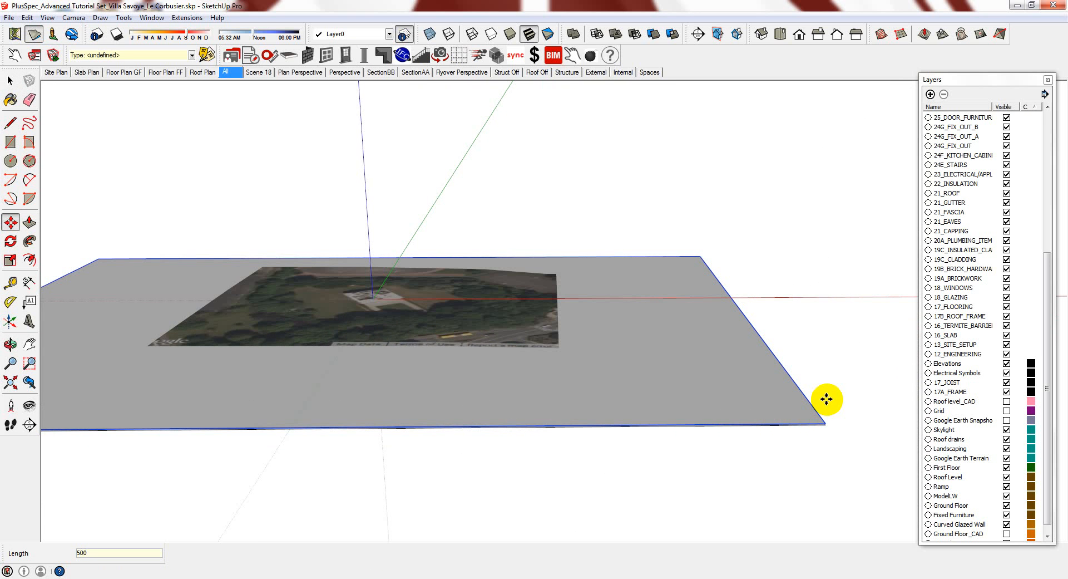
{"action": "type", "text": "x"}
{"action": "key", "text": "Return"}
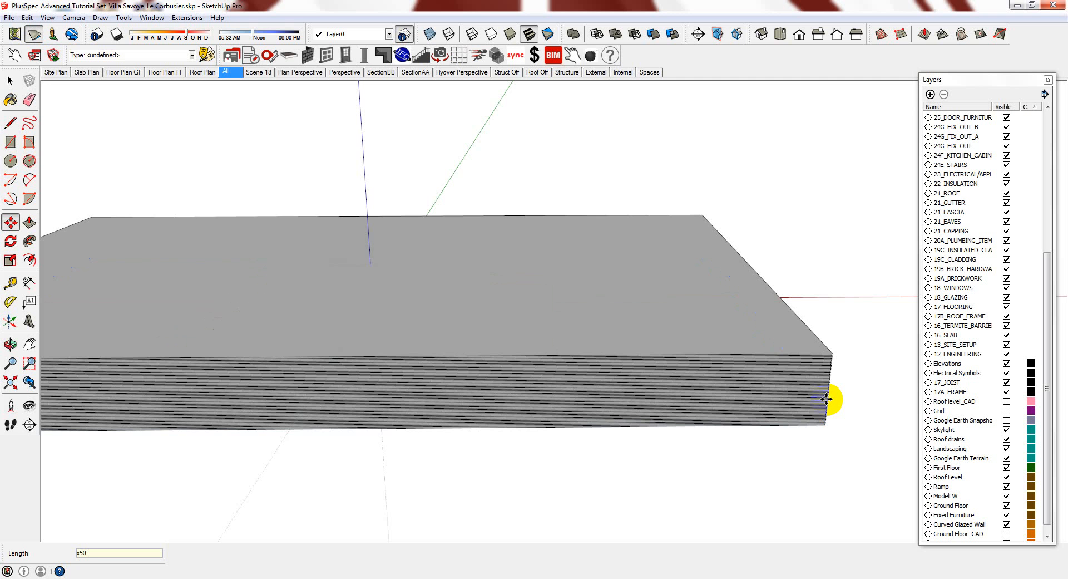
{"action": "scroll", "coordinate": [596, 350], "scroll_direction": "down", "scroll_amount": 5}
{"action": "key", "text": "space"}
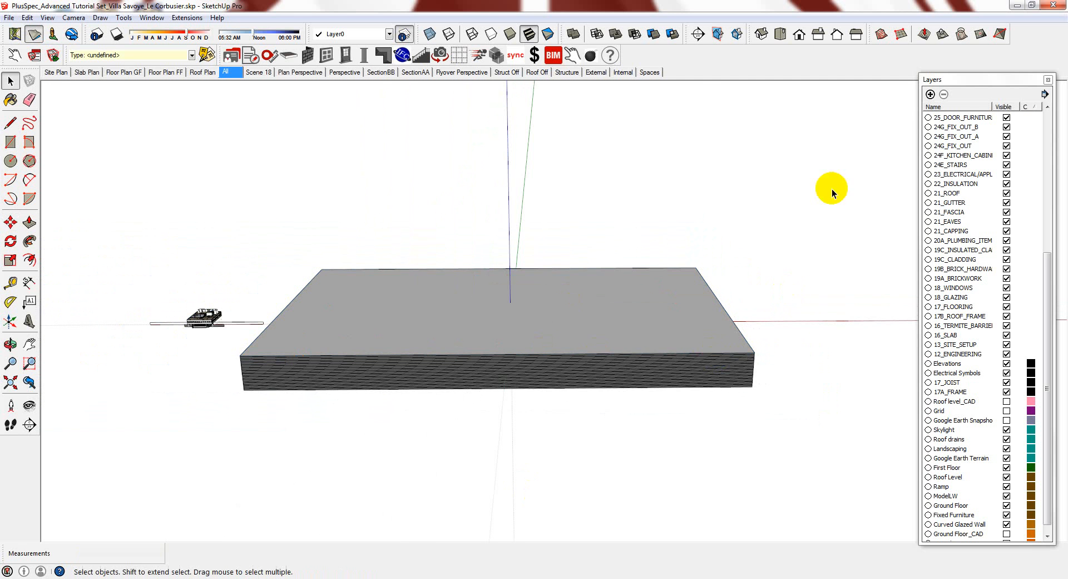
{"action": "left_click", "coordinate": [520, 353]}
Intersect the stacked block with the model to cut contour lines into the terrain
{"action": "right_click", "coordinate": [520, 353]}
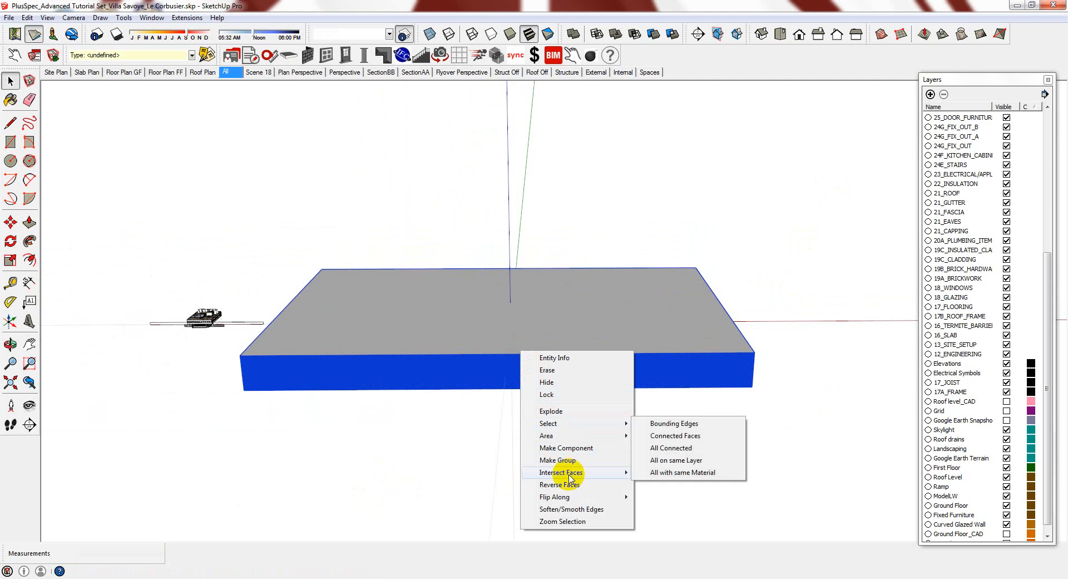
{"action": "mouse_move", "coordinate": [570, 477]}
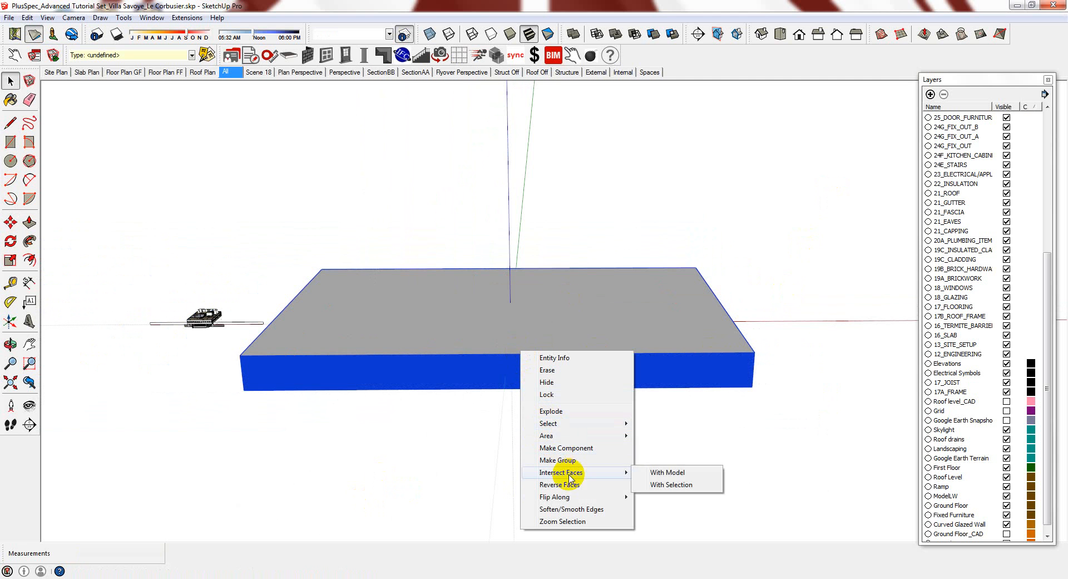
{"action": "left_click", "coordinate": [676, 475]}
Delete the stacked block, leaving the contoured terrain visible
{"action": "left_click_drag", "start_coordinate": [780, 305], "coordinate": [749, 374]}
{"action": "key", "text": "Delete"}
{"action": "middle_click_drag", "start_coordinate": [577, 339], "coordinate": [523, 396]}
{"action": "scroll", "coordinate": [528, 332], "scroll_direction": "up", "scroll_amount": 7}
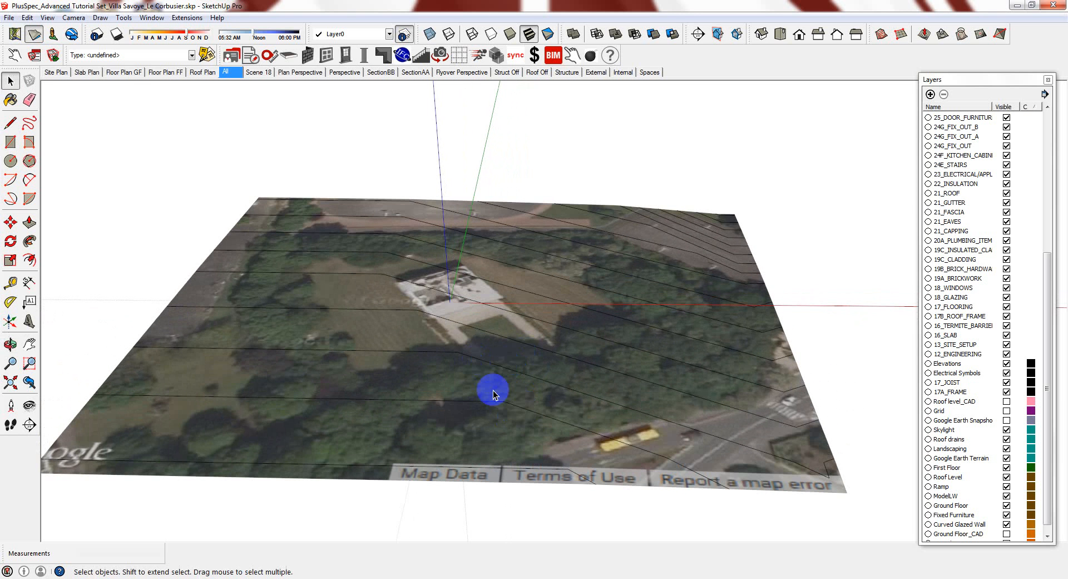
Orbit the contoured terrain to inspect it from diagonal angles
{"action": "mouse_move", "coordinate": [649, 303]}
{"action": "middle_mouse_down"}
{"action": "mouse_move", "coordinate": [616, 275]}
{"action": "mouse_move", "coordinate": [634, 305]}
{"action": "mouse_move", "coordinate": [808, 340]}
{"action": "middle_mouse_up"}
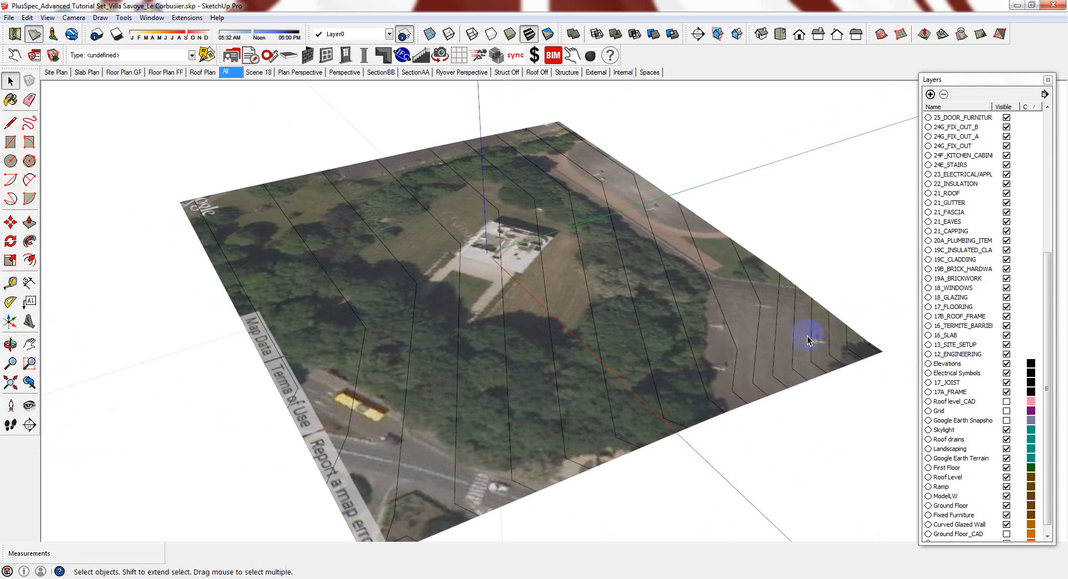
{"action": "mouse_move", "coordinate": [575, 368]}
{"action": "middle_mouse_down"}
{"action": "mouse_move", "coordinate": [686, 334]}
{"action": "mouse_move", "coordinate": [599, 317]}
{"action": "mouse_move", "coordinate": [840, 300]}
{"action": "mouse_move", "coordinate": [541, 288]}
{"action": "mouse_move", "coordinate": [565, 350]}
{"action": "middle_mouse_up"}
{"action": "scroll", "coordinate": [569, 356], "scroll_direction": "up", "scroll_amount": 2}
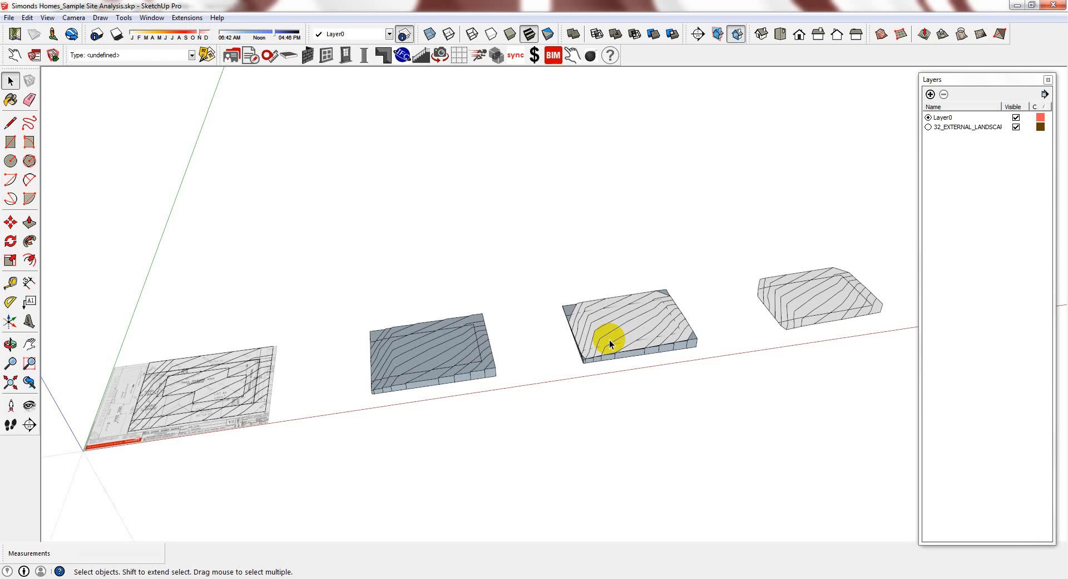
{"action": "scroll", "coordinate": [464, 358], "scroll_direction": "up", "scroll_amount": 8}
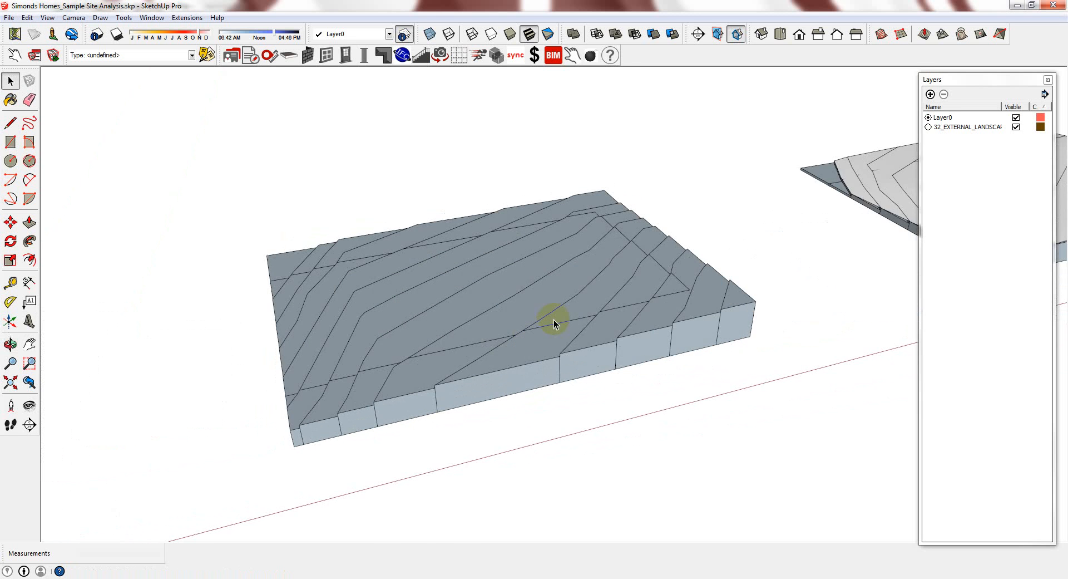
{"action": "middle_click_drag", "start_coordinate": [553, 319], "coordinate": [403, 356]}
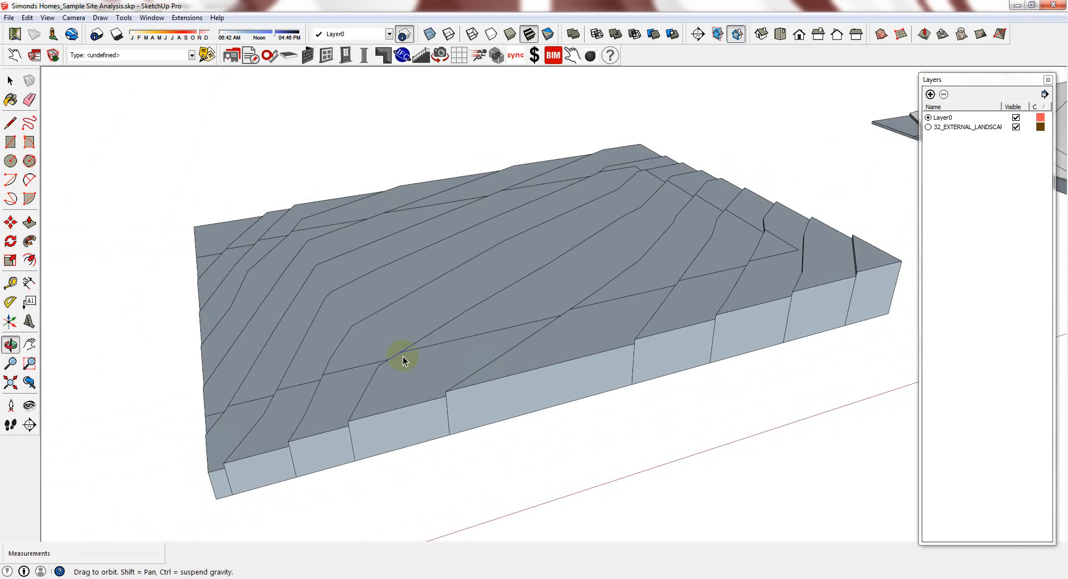
{"action": "scroll", "coordinate": [403, 356], "scroll_direction": "down", "scroll_amount": 5}
{"action": "scroll", "coordinate": [477, 372], "scroll_direction": "up", "scroll_amount": 3}
{"action": "middle_click_drag", "start_coordinate": [477, 372], "coordinate": [332, 389]}
{"action": "scroll", "coordinate": [337, 389], "scroll_direction": "down", "scroll_amount": 4}
{"action": "scroll", "coordinate": [1022, 144], "scroll_direction": "up", "scroll_amount": 2}
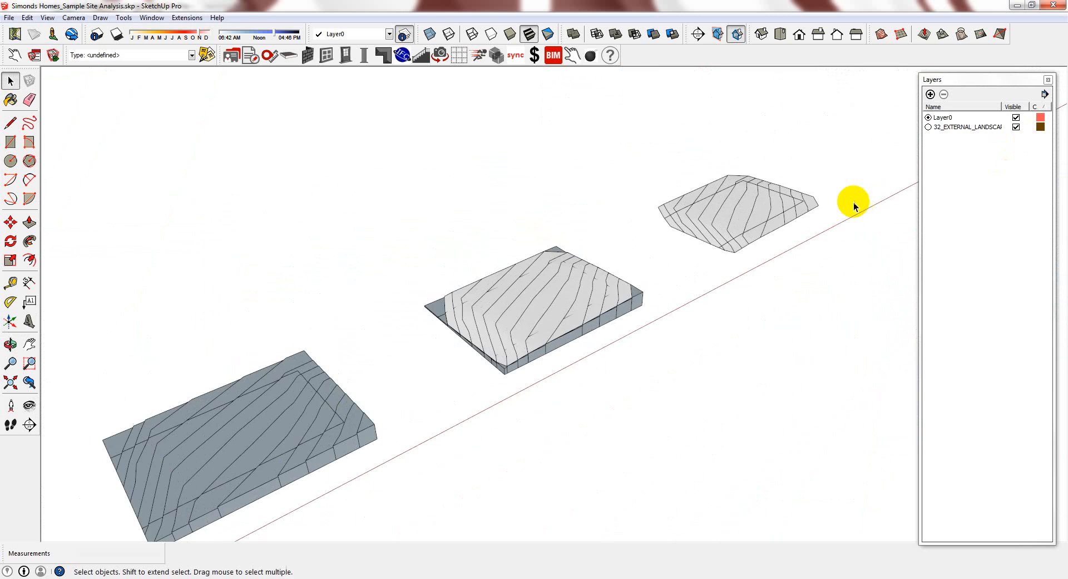
{"action": "scroll", "coordinate": [781, 206], "scroll_direction": "up", "scroll_amount": 5}
{"action": "mouse_move", "coordinate": [744, 227]}
{"action": "middle_mouse_down"}
{"action": "mouse_move", "coordinate": [664, 232]}
{"action": "mouse_move", "coordinate": [742, 143]}
{"action": "mouse_move", "coordinate": [732, 179]}
{"action": "mouse_move", "coordinate": [746, 208]}
{"action": "middle_mouse_up"}
{"action": "scroll", "coordinate": [683, 241], "scroll_direction": "up", "scroll_amount": 1}
{"action": "scroll", "coordinate": [758, 168], "scroll_direction": "down", "scroll_amount": 6}
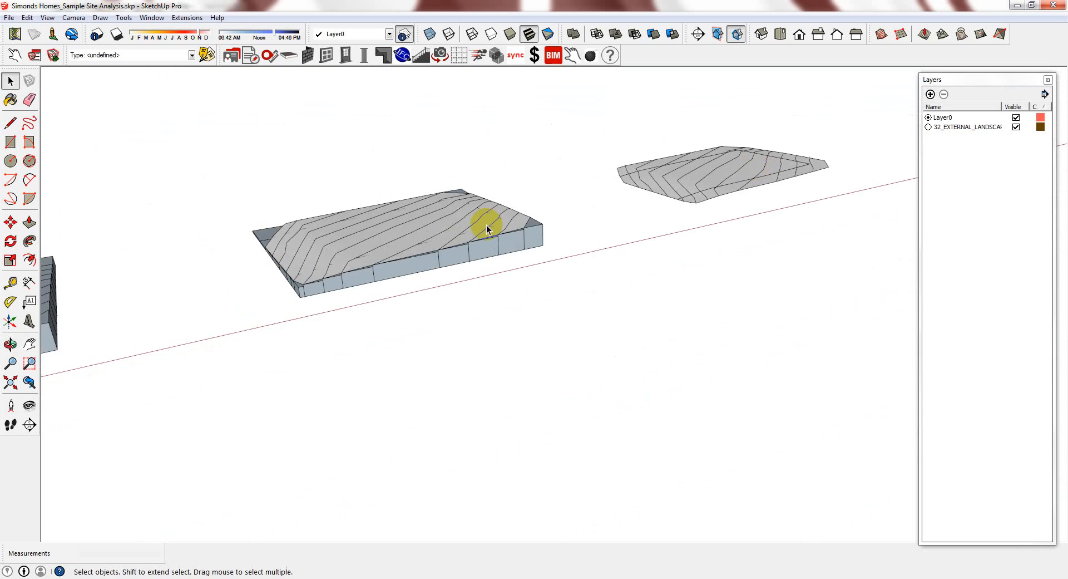
{"action": "scroll", "coordinate": [389, 231], "scroll_direction": "up", "scroll_amount": 2}
{"action": "middle_click_drag", "start_coordinate": [389, 231], "coordinate": [429, 335]}
{"action": "scroll", "coordinate": [386, 400], "scroll_direction": "up", "scroll_amount": 2}
{"action": "middle_click_drag", "start_coordinate": [386, 400], "coordinate": [419, 322]}
{"action": "scroll", "coordinate": [710, 309], "scroll_direction": "down", "scroll_amount": 6}
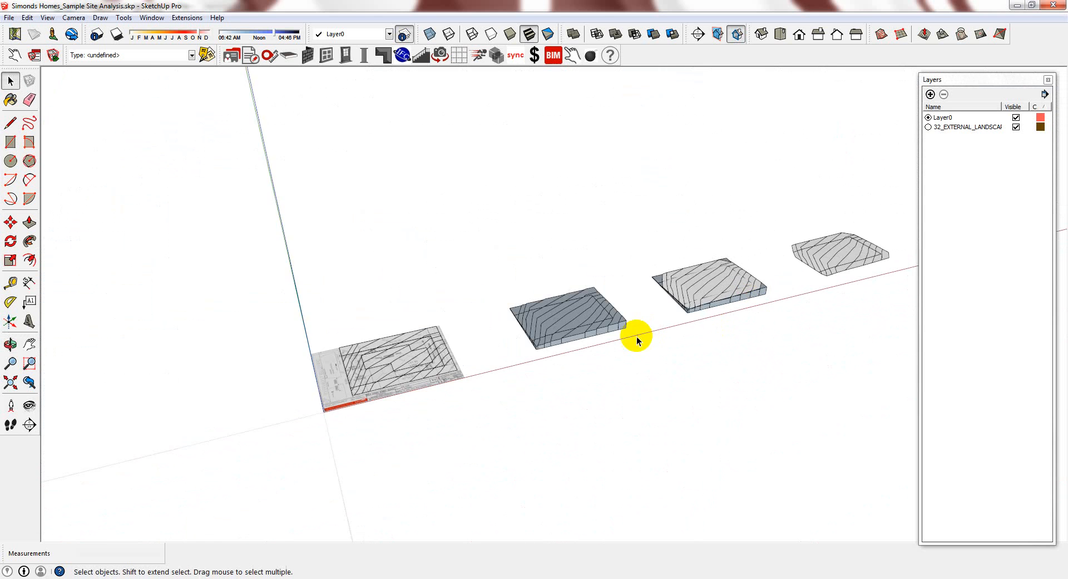
{"action": "scroll", "coordinate": [582, 287], "scroll_direction": "up", "scroll_amount": 5}
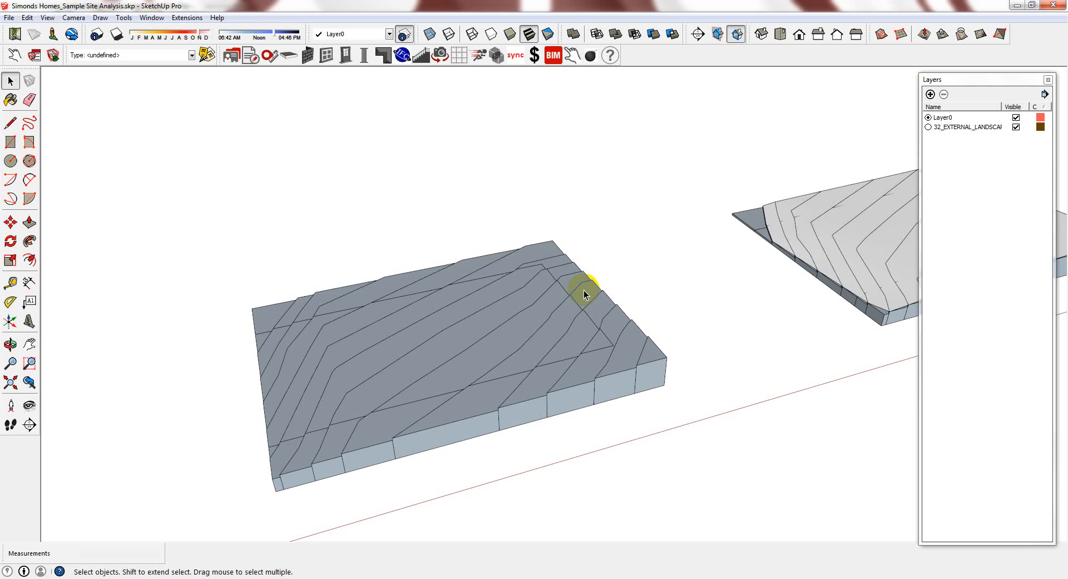
{"action": "scroll", "coordinate": [599, 302], "scroll_direction": "down", "scroll_amount": 6}
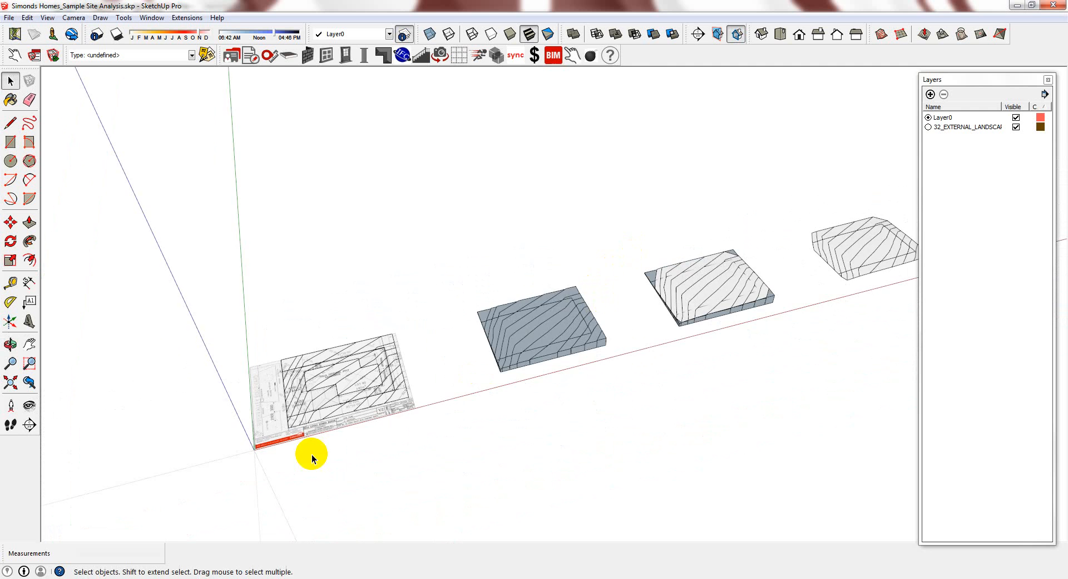
{"action": "scroll", "coordinate": [178, 372], "scroll_direction": "up", "scroll_amount": 3}
{"action": "middle_click_drag", "start_coordinate": [703, 361], "coordinate": [767, 402]}
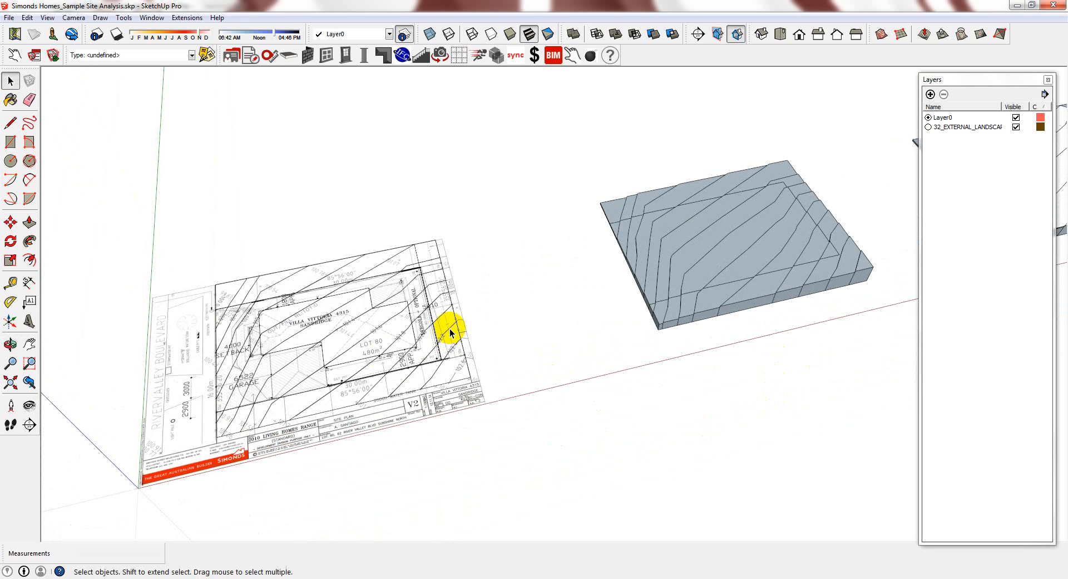
Move the contour group up to sit above the site plan
{"action": "left_click", "coordinate": [365, 322]}
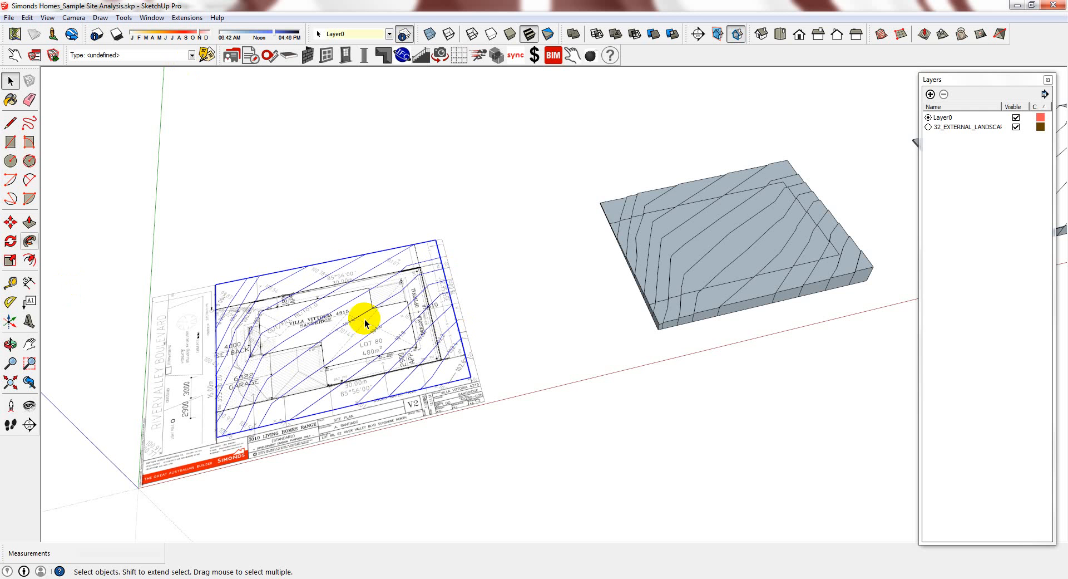
{"action": "middle_click_drag", "start_coordinate": [499, 422], "coordinate": [476, 487]}
{"action": "scroll", "coordinate": [478, 487], "scroll_direction": "down", "scroll_amount": 2}
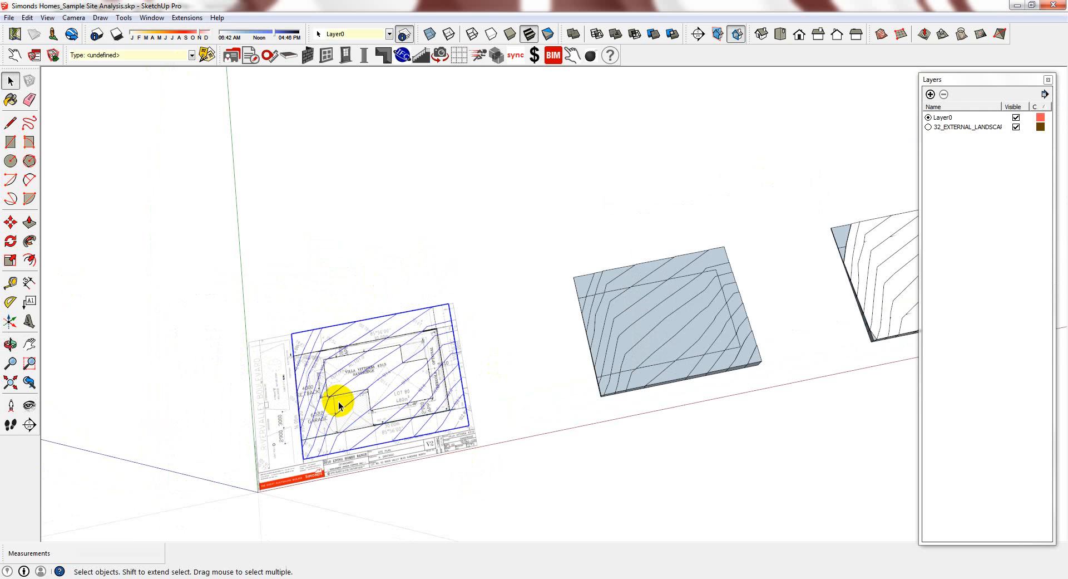
{"action": "scroll", "coordinate": [339, 405], "scroll_direction": "up", "scroll_amount": 2}
{"action": "key", "text": "m"}
{"action": "left_click", "coordinate": [513, 434]}
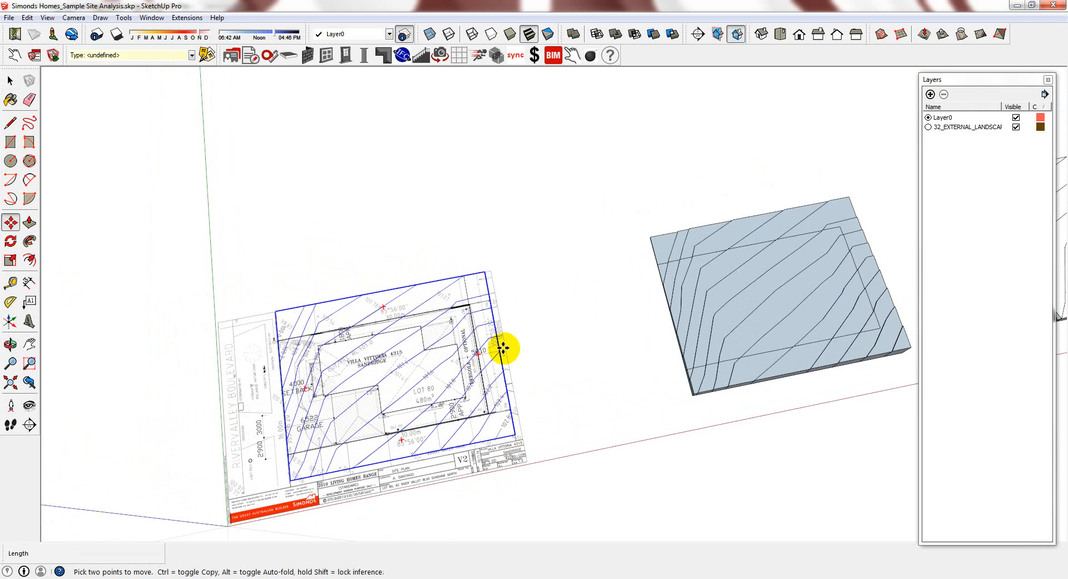
{"action": "left_click", "coordinate": [476, 230]}
{"action": "scroll", "coordinate": [514, 393], "scroll_direction": "down", "scroll_amount": 2}
{"action": "scroll", "coordinate": [391, 204], "scroll_direction": "up", "scroll_amount": 4}
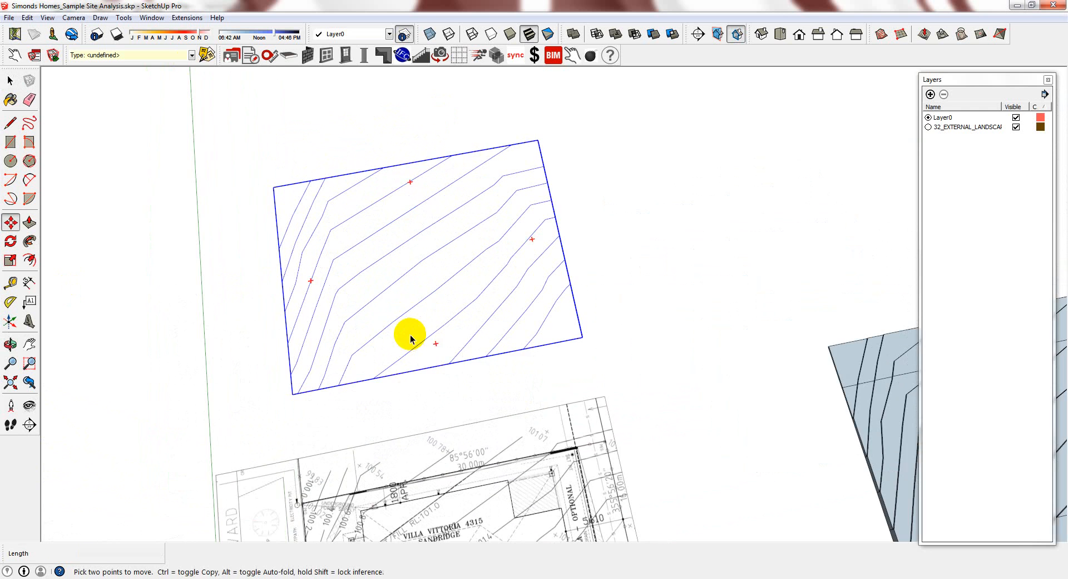
{"action": "key", "text": "space"}
Inside the contour group, draw bottom and left edge lines so every band becomes a face
{"action": "double_click", "coordinate": [405, 317]}
{"action": "scroll", "coordinate": [237, 267], "scroll_direction": "up", "scroll_amount": 1}
{"action": "key", "text": "l"}
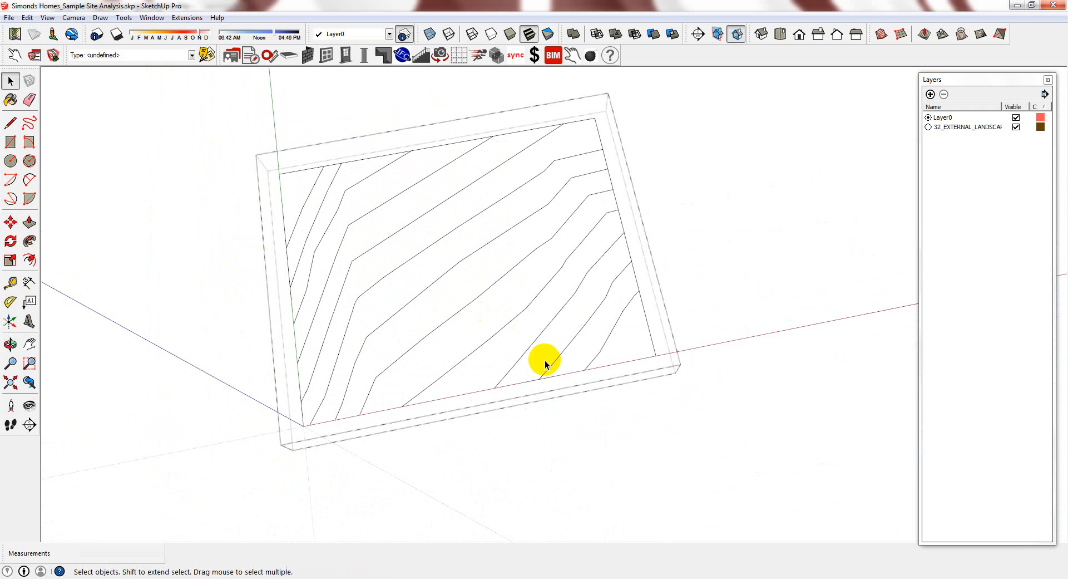
{"action": "left_click", "coordinate": [657, 354]}
{"action": "left_click", "coordinate": [304, 426]}
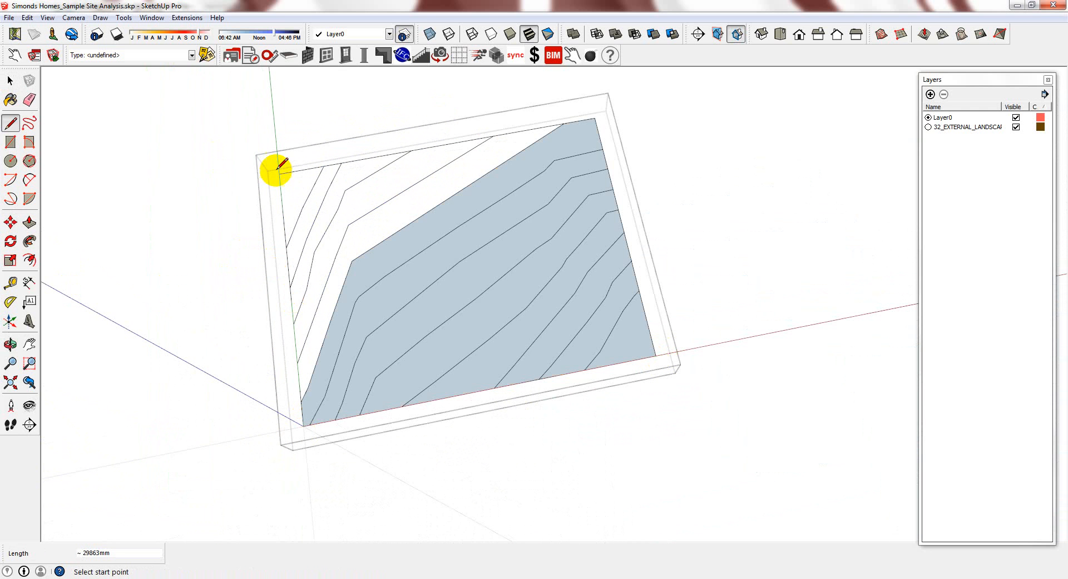
{"action": "left_click", "coordinate": [279, 173]}
{"action": "left_click", "coordinate": [301, 401]}
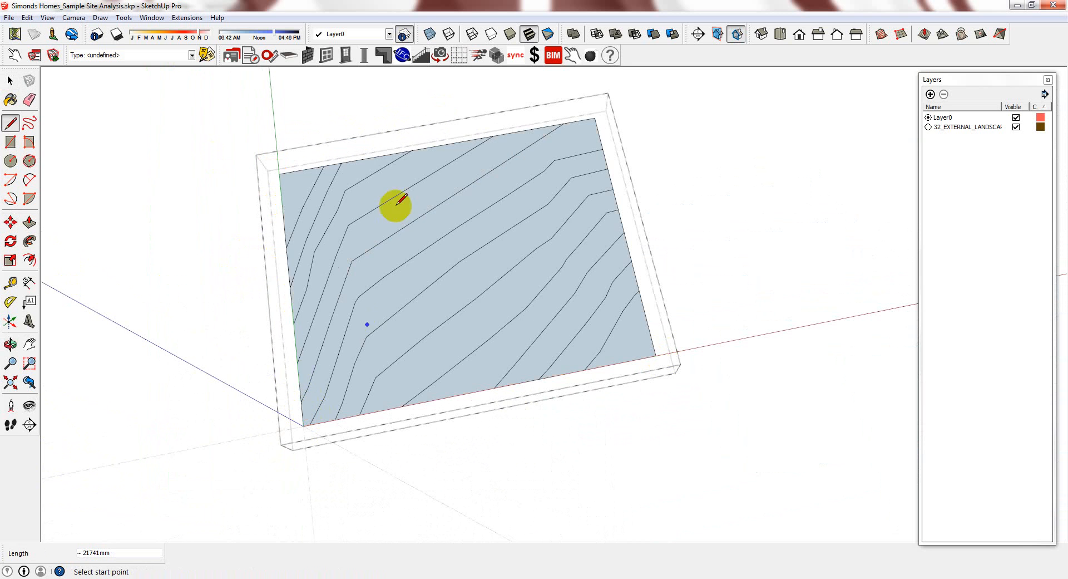
{"action": "middle_click_drag", "start_coordinate": [498, 312], "coordinate": [615, 322]}
{"action": "scroll", "coordinate": [607, 345], "scroll_direction": "up", "scroll_amount": 2}
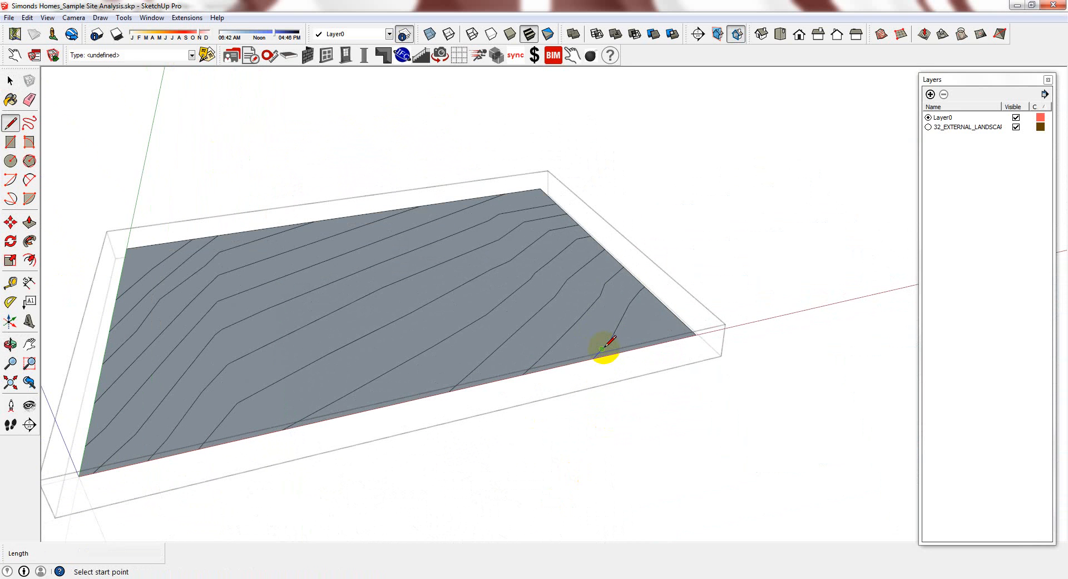
Push/Pull the triangular corner band up 500 mm
{"action": "key", "text": "p"}
{"action": "left_click", "coordinate": [651, 332]}
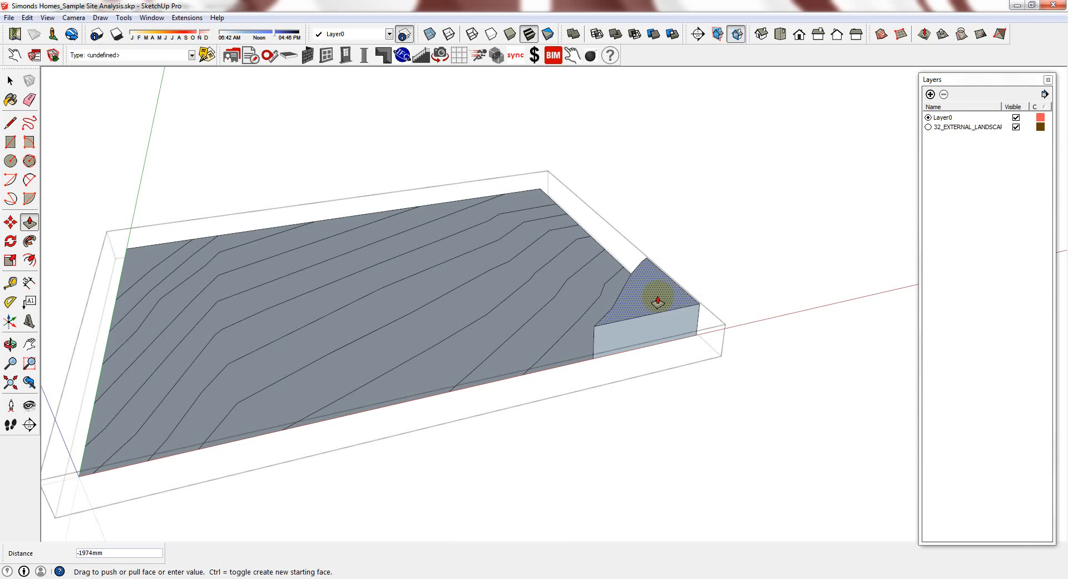
{"action": "type", "text": "500"}
{"action": "key", "text": "Return"}
{"action": "scroll", "coordinate": [640, 320], "scroll_direction": "up", "scroll_amount": 2}
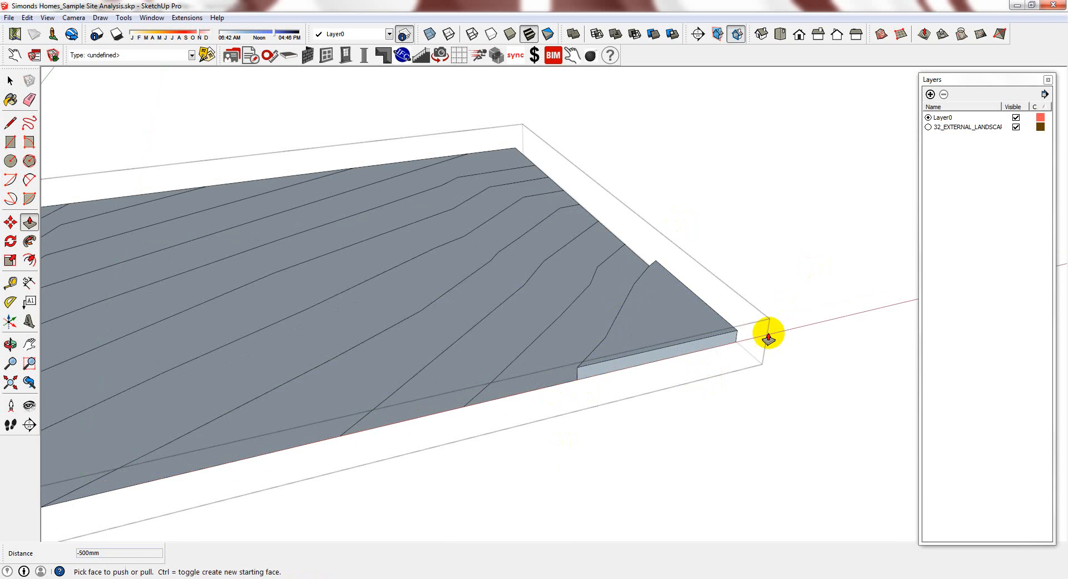
{"action": "scroll", "coordinate": [783, 364], "scroll_direction": "down", "scroll_amount": 3}
{"action": "scroll", "coordinate": [697, 343], "scroll_direction": "up", "scroll_amount": 3}
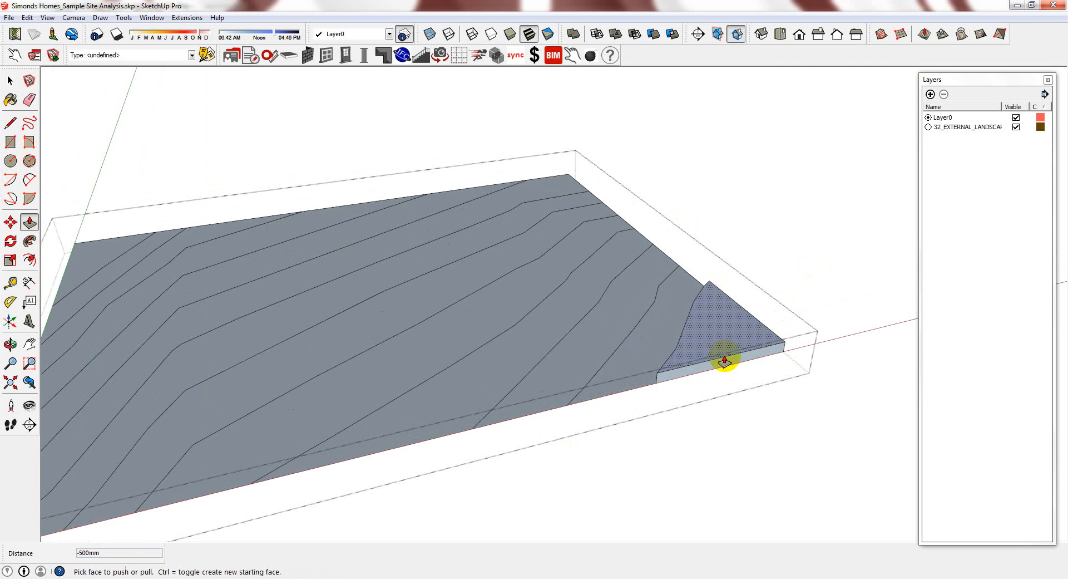
{"action": "scroll", "coordinate": [731, 334], "scroll_direction": "up", "scroll_amount": 1}
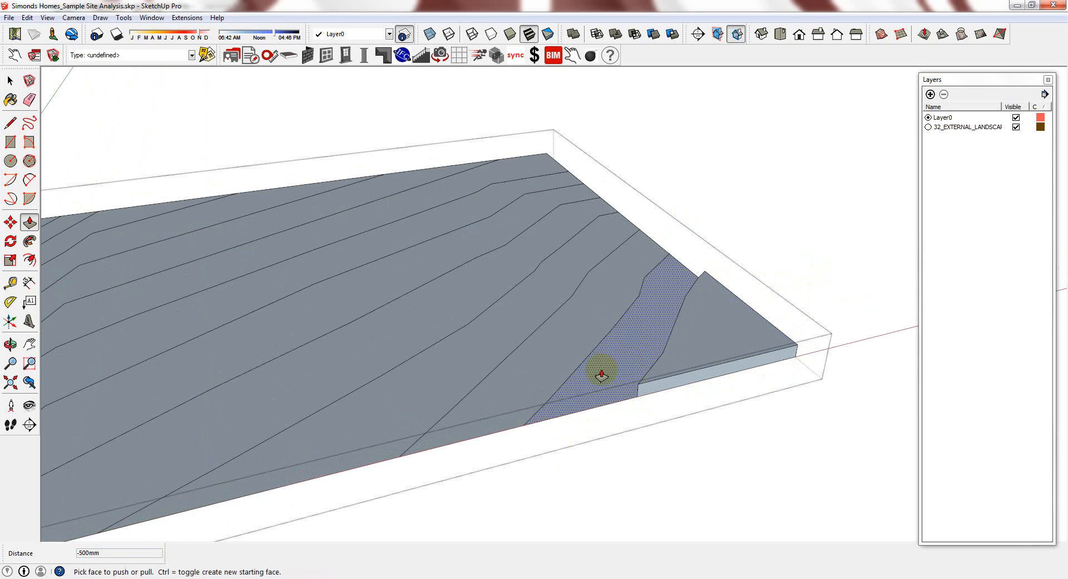
Raise the next contour bands, including the wide left band, in further 500 mm steps
{"action": "double_click", "coordinate": [632, 353]}
{"action": "double_click", "coordinate": [636, 336]}
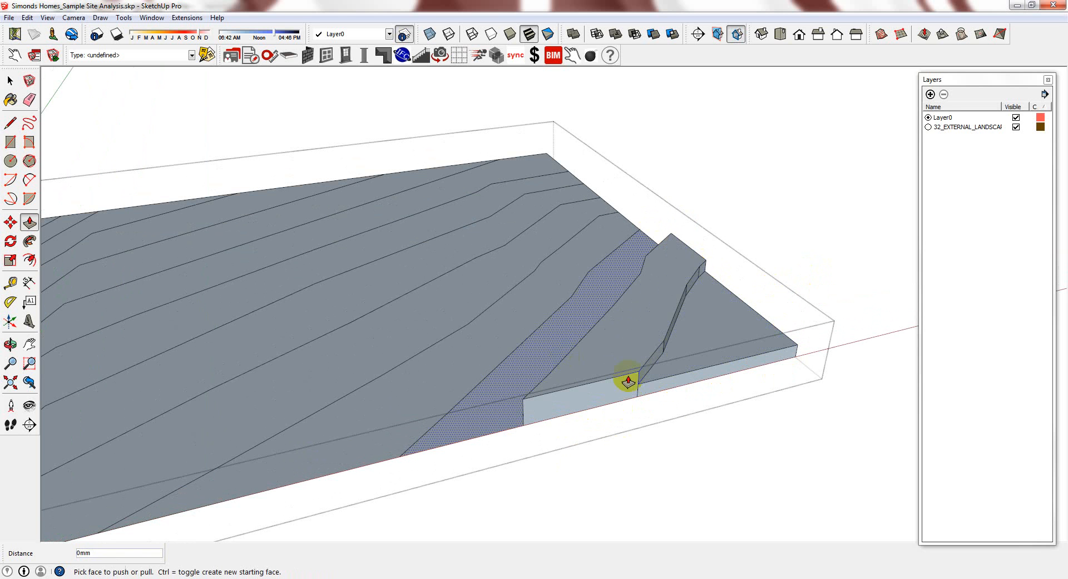
{"action": "scroll", "coordinate": [679, 382], "scroll_direction": "down", "scroll_amount": 3}
{"action": "scroll", "coordinate": [523, 365], "scroll_direction": "up", "scroll_amount": 2}
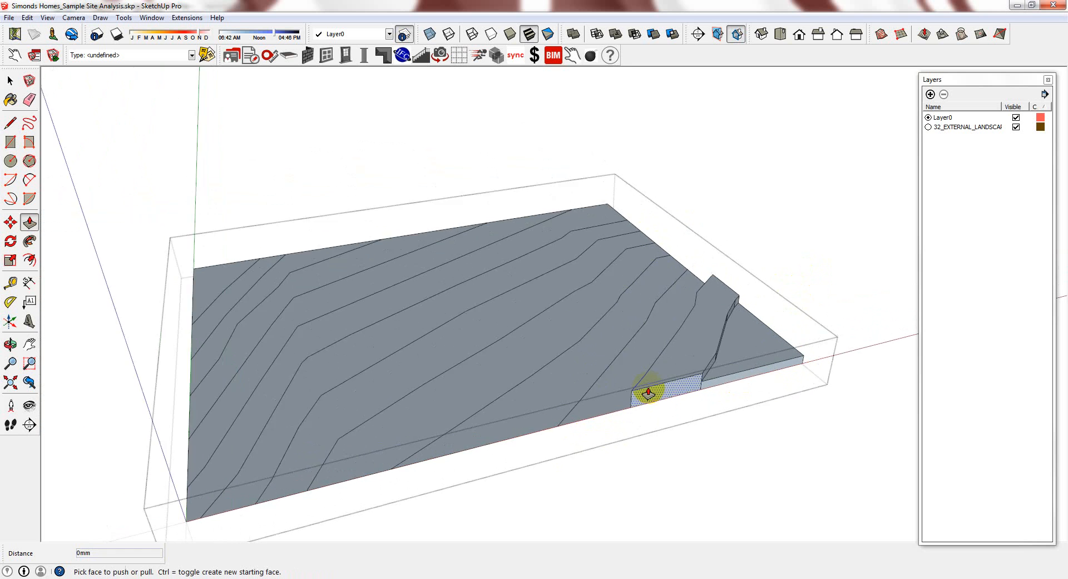
{"action": "scroll", "coordinate": [612, 401], "scroll_direction": "up", "scroll_amount": 3}
{"action": "double_click", "coordinate": [621, 365]}
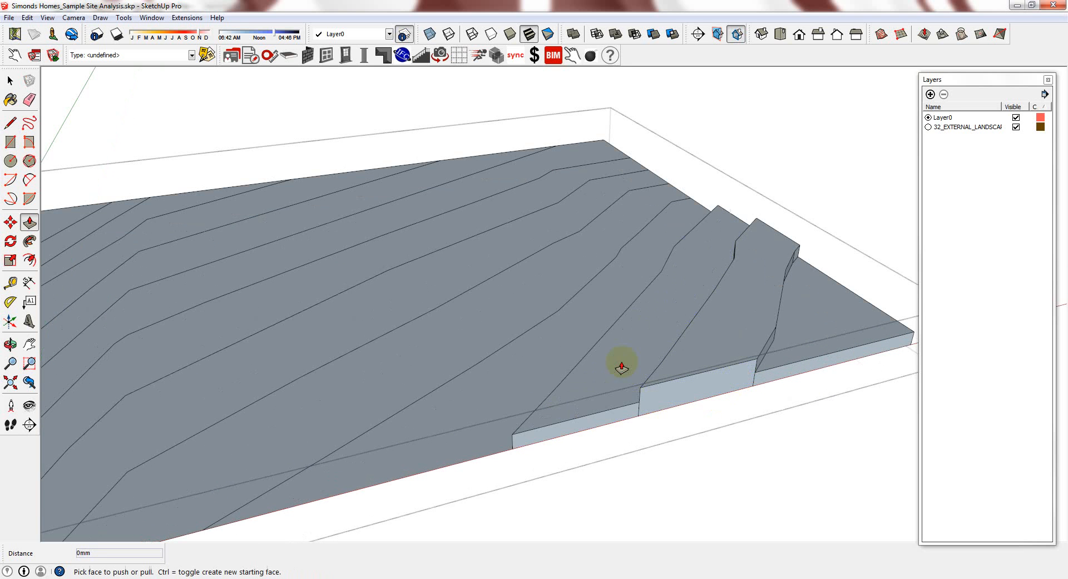
{"action": "double_click", "coordinate": [630, 355]}
{"action": "double_click", "coordinate": [472, 409]}
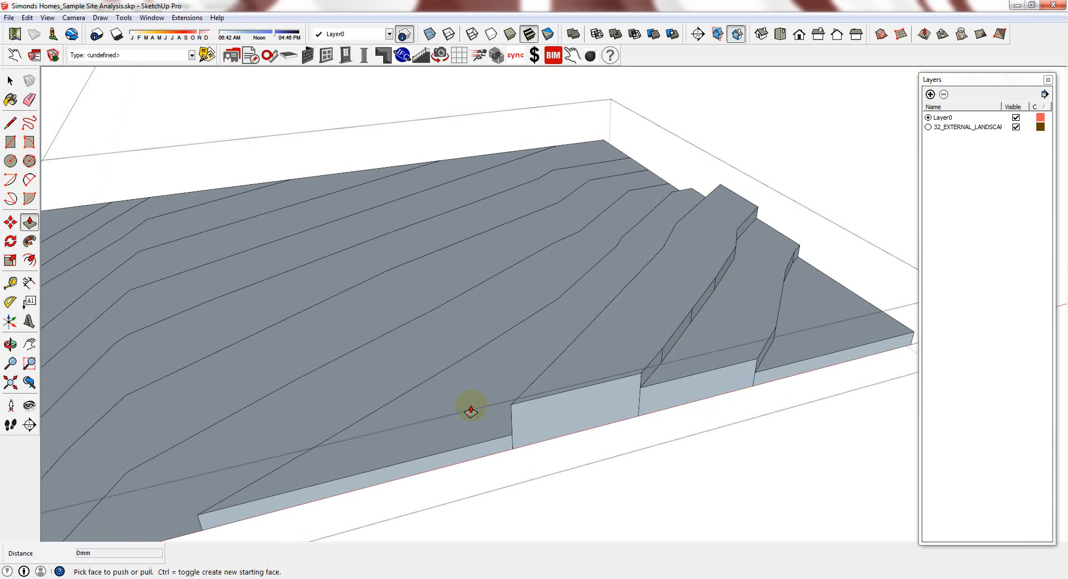
{"action": "left_click", "coordinate": [471, 410]}
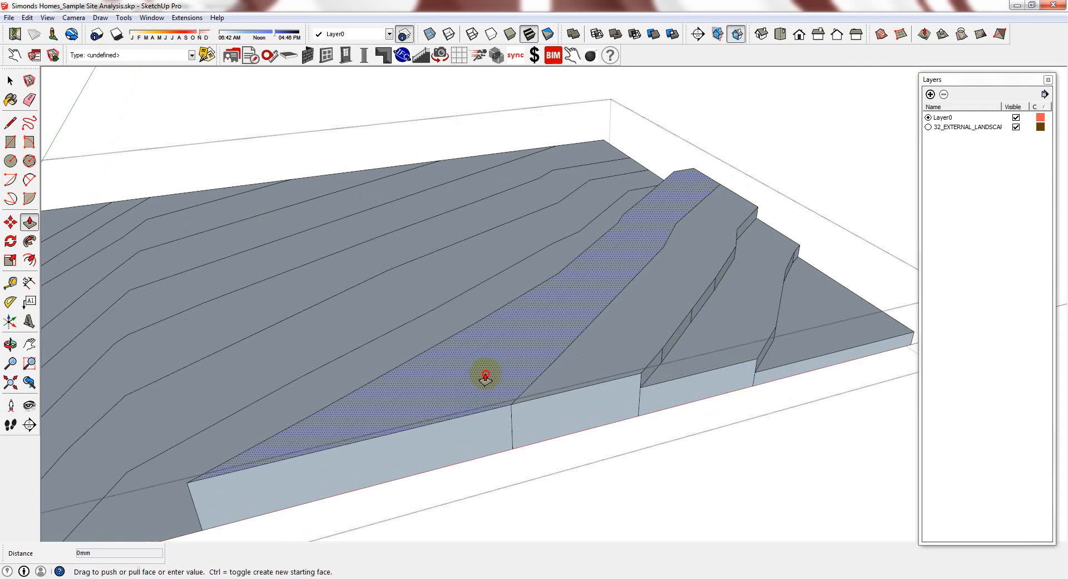
{"action": "double_click", "coordinate": [485, 374]}
{"action": "scroll", "coordinate": [662, 323], "scroll_direction": "down", "scroll_amount": 4}
{"action": "middle_click_drag", "start_coordinate": [436, 389], "coordinate": [455, 402]}
{"action": "scroll", "coordinate": [422, 410], "scroll_direction": "up", "scroll_amount": 2}
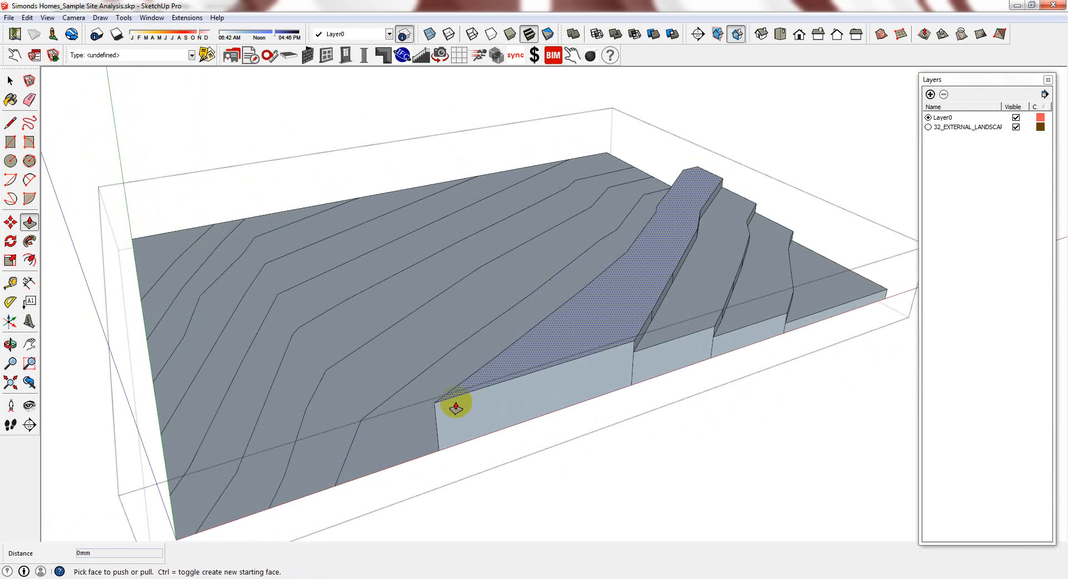
Raise the lower-left band 500 mm and exit the terrace group
{"action": "left_click", "coordinate": [425, 439]}
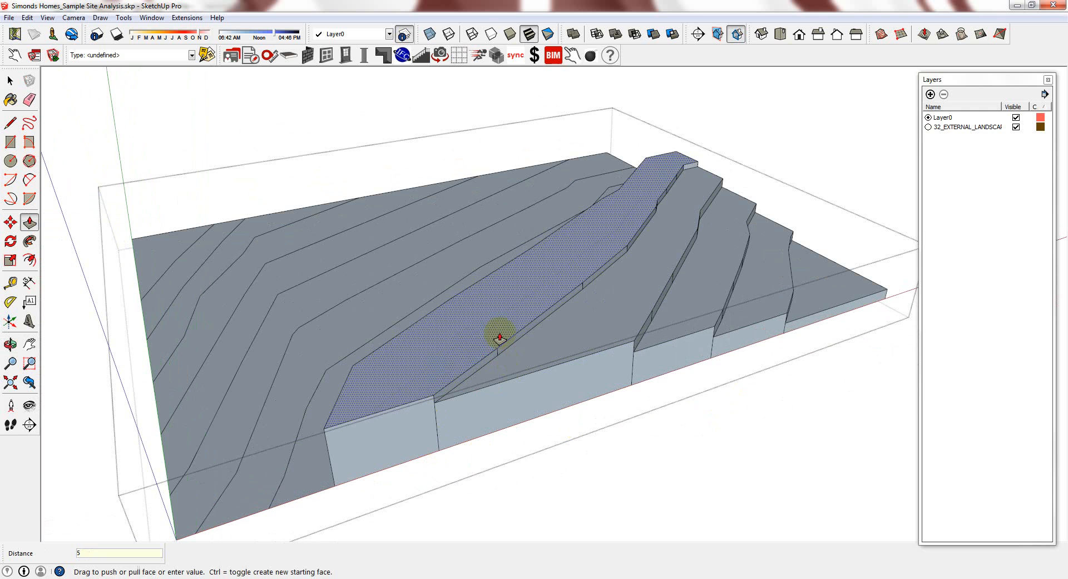
{"action": "left_click", "coordinate": [306, 445]}
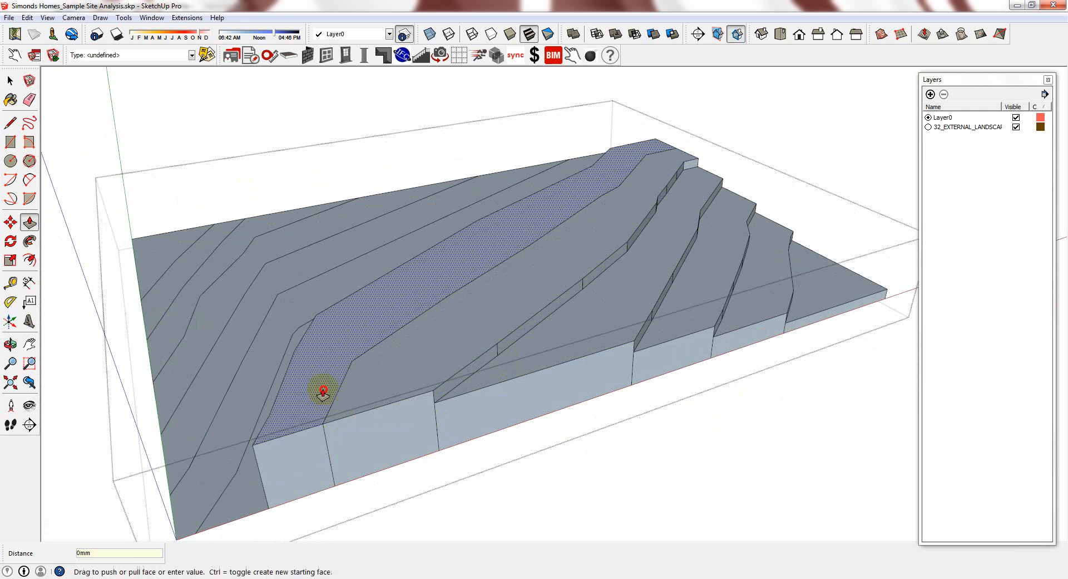
{"action": "key", "text": "Return"}
{"action": "scroll", "coordinate": [427, 357], "scroll_direction": "down", "scroll_amount": 3}
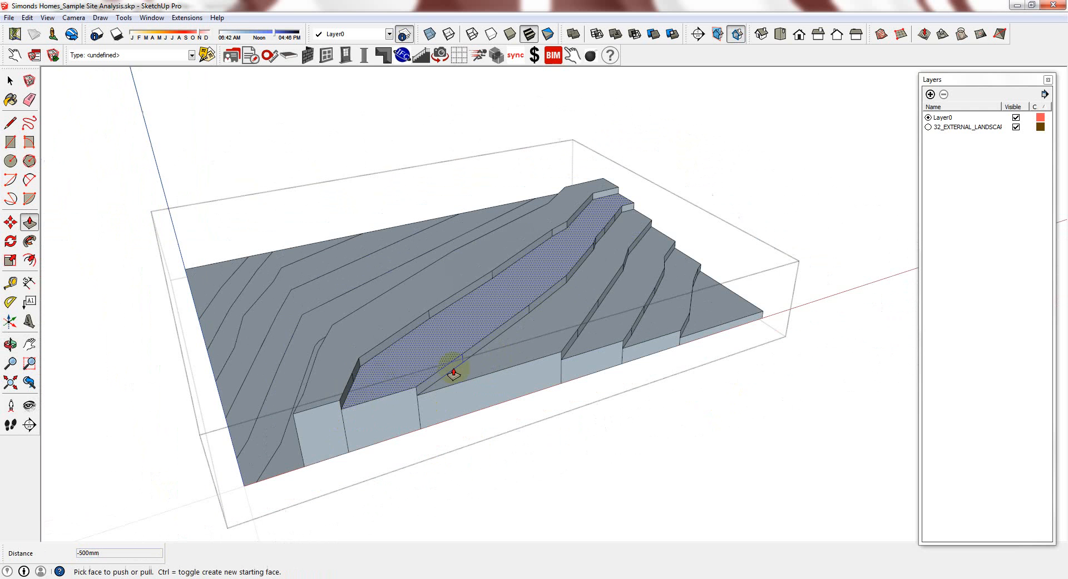
{"action": "key", "text": "space"}
{"action": "key", "text": "Escape"}
{"action": "scroll", "coordinate": [594, 244], "scroll_direction": "down", "scroll_amount": 3}
{"action": "scroll", "coordinate": [593, 244], "scroll_direction": "down", "scroll_amount": 5}
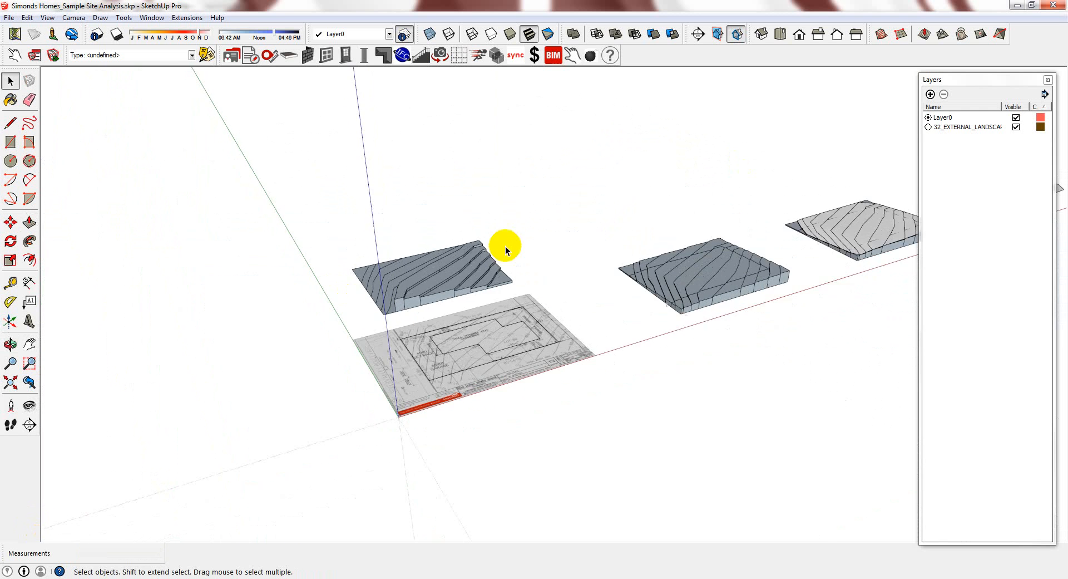
Zoom and orbit around the right-hand terrain slab to frame it
{"action": "scroll", "coordinate": [629, 287], "scroll_direction": "up", "scroll_amount": 5}
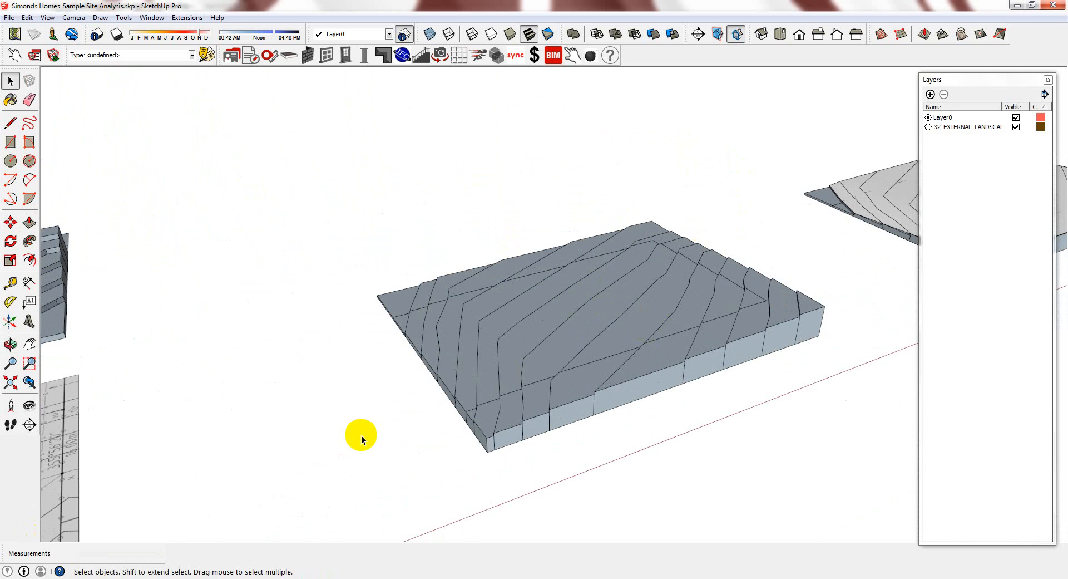
{"action": "scroll", "coordinate": [362, 435], "scroll_direction": "down", "scroll_amount": 4}
{"action": "scroll", "coordinate": [557, 381], "scroll_direction": "up", "scroll_amount": 2}
{"action": "scroll", "coordinate": [652, 363], "scroll_direction": "down", "scroll_amount": 5}
{"action": "scroll", "coordinate": [904, 273], "scroll_direction": "up", "scroll_amount": 3}
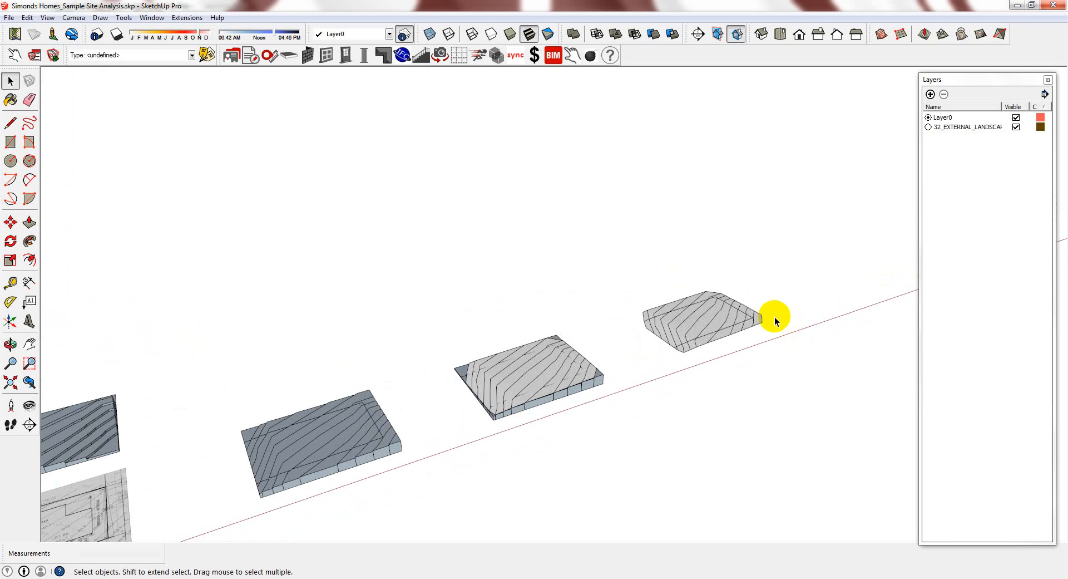
{"action": "scroll", "coordinate": [775, 317], "scroll_direction": "up", "scroll_amount": 1}
{"action": "middle_click_drag", "start_coordinate": [750, 335], "coordinate": [632, 385]}
{"action": "scroll", "coordinate": [734, 348], "scroll_direction": "up", "scroll_amount": 5}
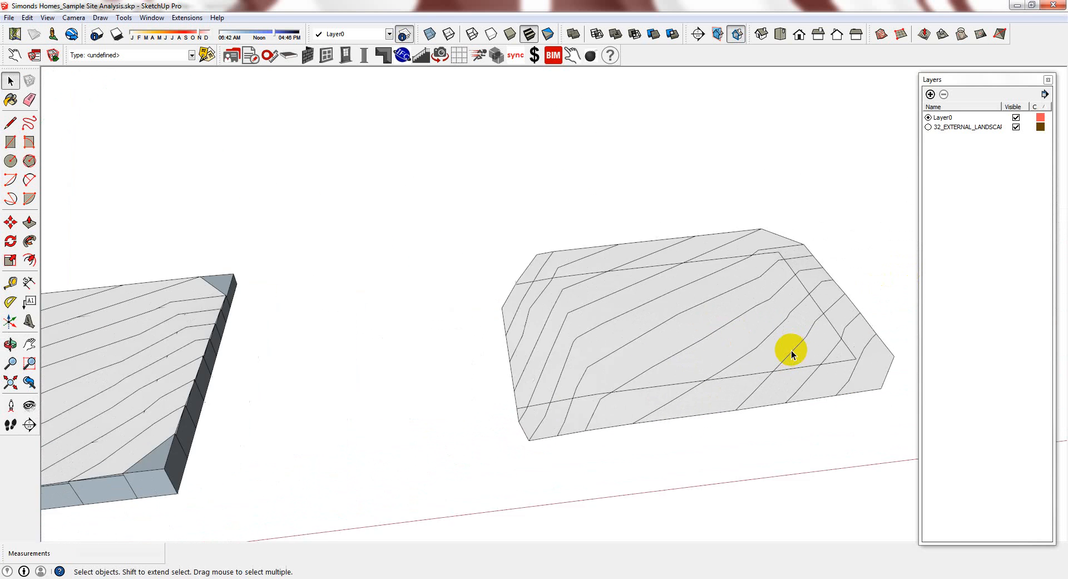
{"action": "scroll", "coordinate": [791, 349], "scroll_direction": "down", "scroll_amount": 6}
{"action": "scroll", "coordinate": [836, 342], "scroll_direction": "up", "scroll_amount": 2}
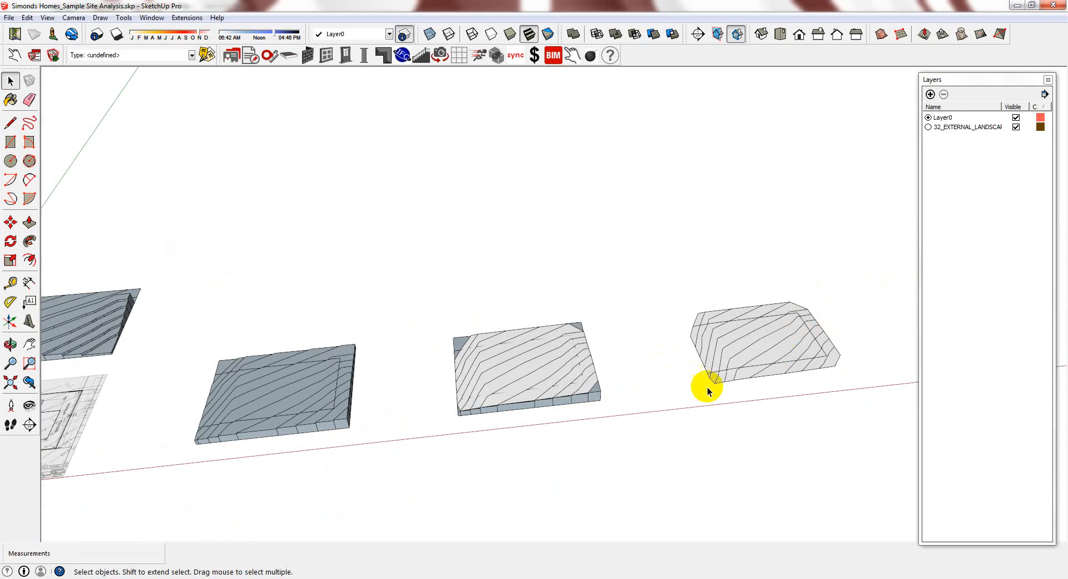
{"action": "scroll", "coordinate": [833, 345], "scroll_direction": "down", "scroll_amount": 4}
{"action": "scroll", "coordinate": [505, 383], "scroll_direction": "up", "scroll_amount": 6}
{"action": "scroll", "coordinate": [670, 356], "scroll_direction": "up", "scroll_amount": 2}
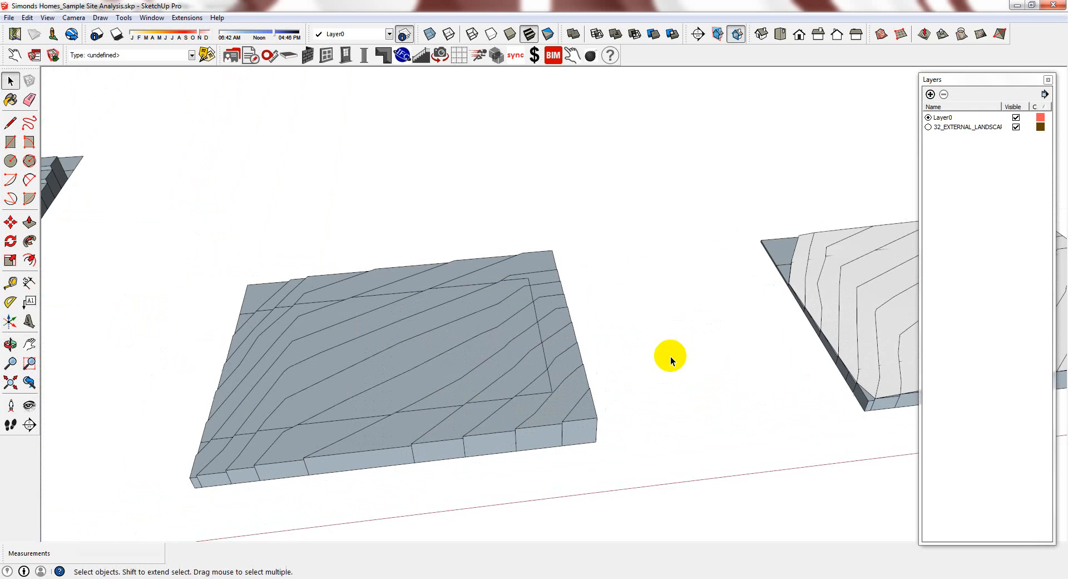
{"action": "scroll", "coordinate": [331, 464], "scroll_direction": "up", "scroll_amount": 2}
{"action": "middle_click_drag", "start_coordinate": [328, 466], "coordinate": [718, 305]}
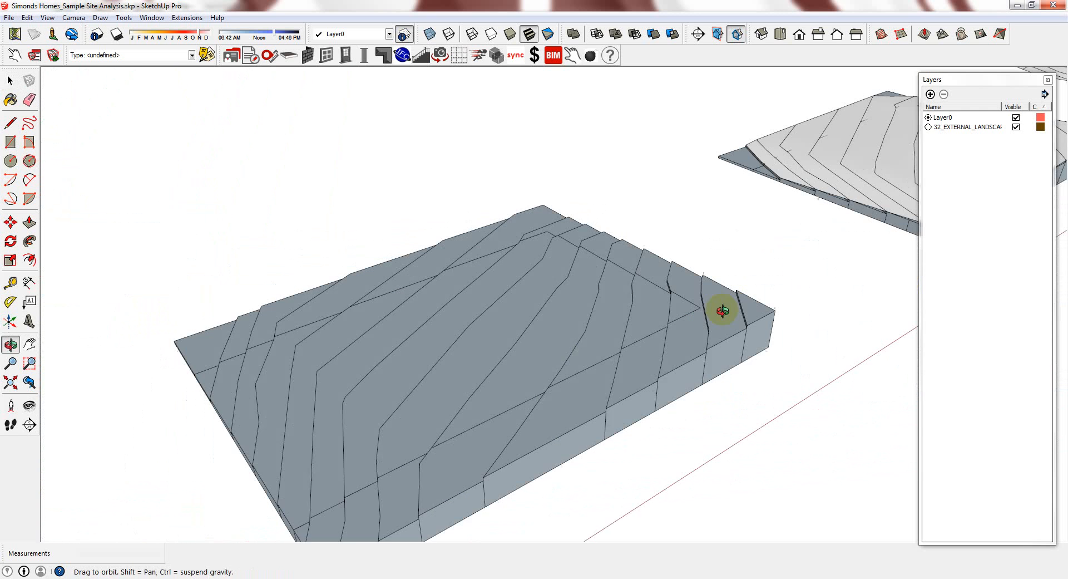
{"action": "scroll", "coordinate": [648, 312], "scroll_direction": "up", "scroll_amount": 4}
Inside the terrain group, draw a line splitting the terrace face and select the upper part
{"action": "double_click", "coordinate": [645, 300]}
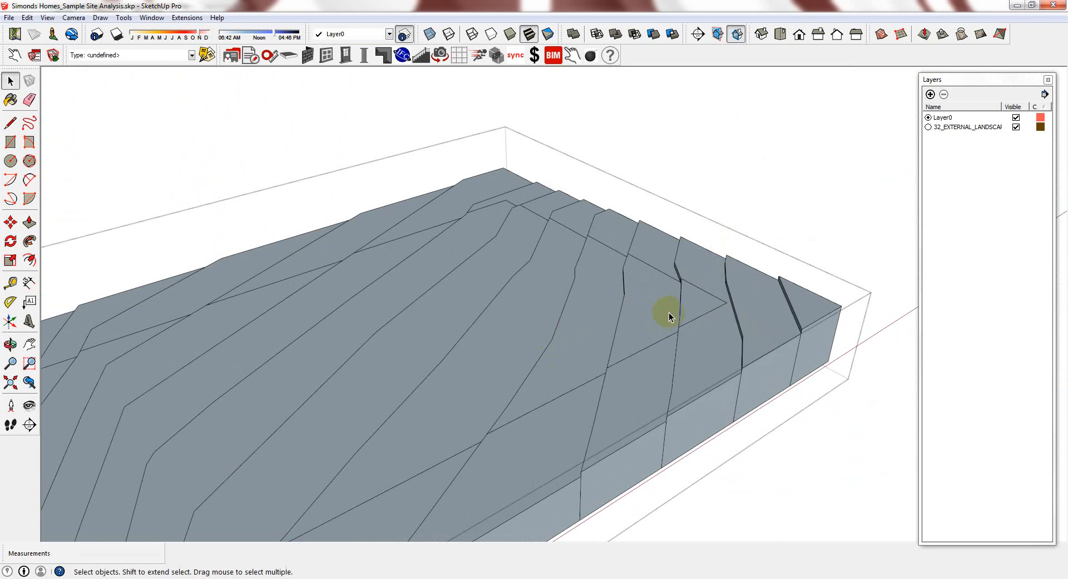
{"action": "scroll", "coordinate": [713, 346], "scroll_direction": "up", "scroll_amount": 3}
{"action": "key", "text": "l"}
{"action": "left_click", "coordinate": [686, 360]}
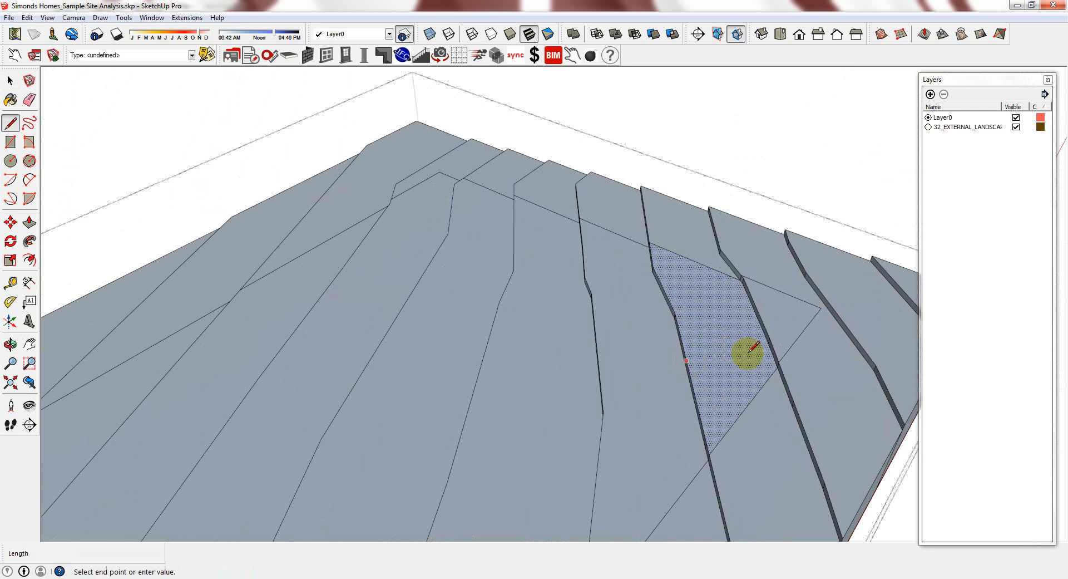
{"action": "left_click", "coordinate": [772, 354]}
{"action": "key", "text": "space"}
{"action": "left_click", "coordinate": [732, 336]}
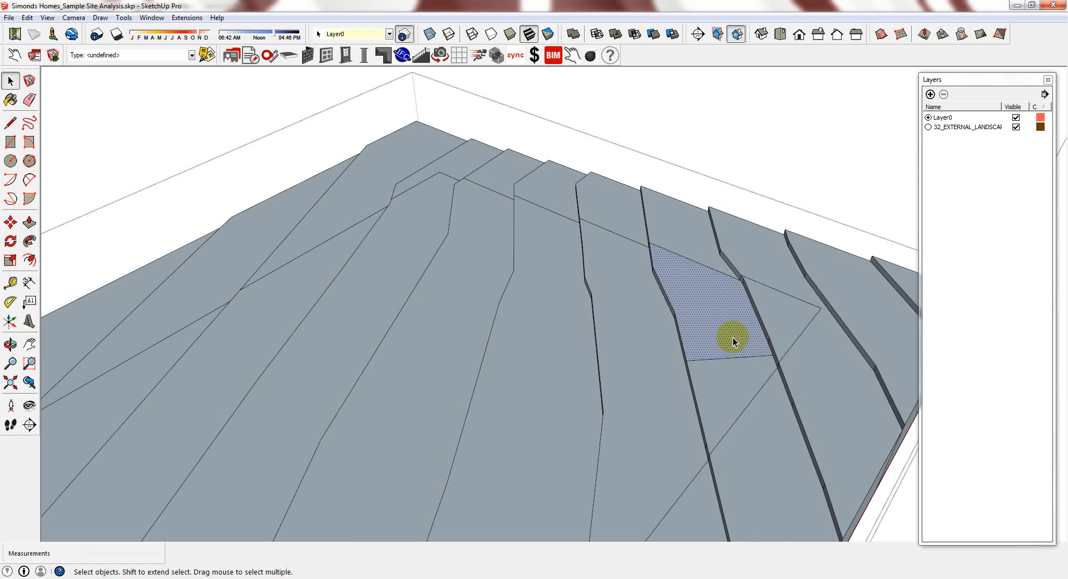
Push the split face down 200mm and the next terrace strip down 400mm
{"action": "key", "text": "p"}
{"action": "left_click_drag", "start_coordinate": [709, 322], "coordinate": [677, 349]}
{"action": "left_click", "coordinate": [677, 349]}
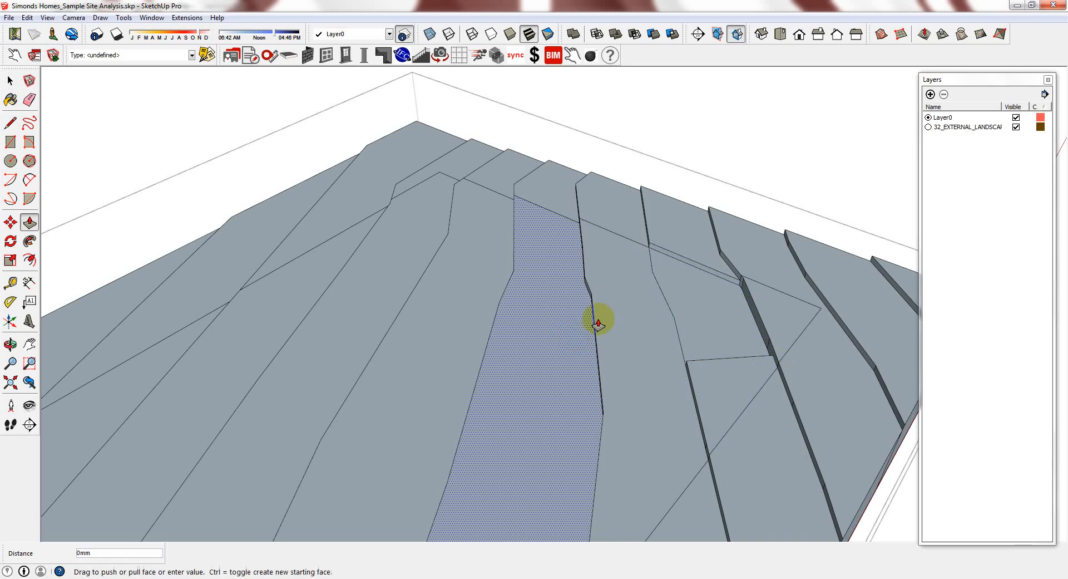
{"action": "left_click", "coordinate": [470, 323]}
{"action": "left_click", "coordinate": [510, 293]}
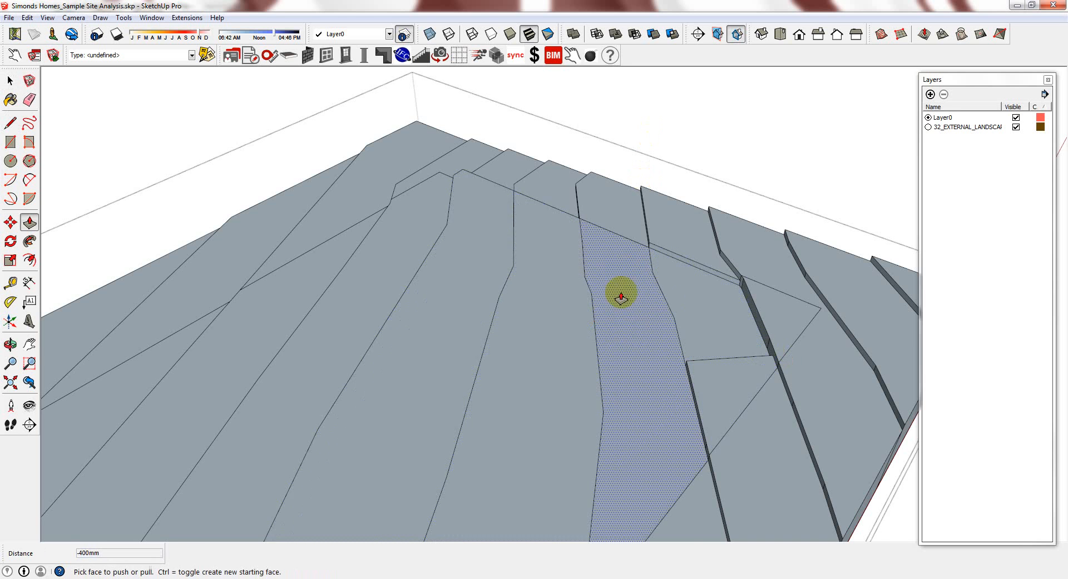
{"action": "scroll", "coordinate": [621, 293], "scroll_direction": "down", "scroll_amount": 1}
{"action": "middle_click_drag", "start_coordinate": [621, 294], "coordinate": [700, 103]}
{"action": "middle_click_drag", "start_coordinate": [804, 232], "coordinate": [701, 253]}
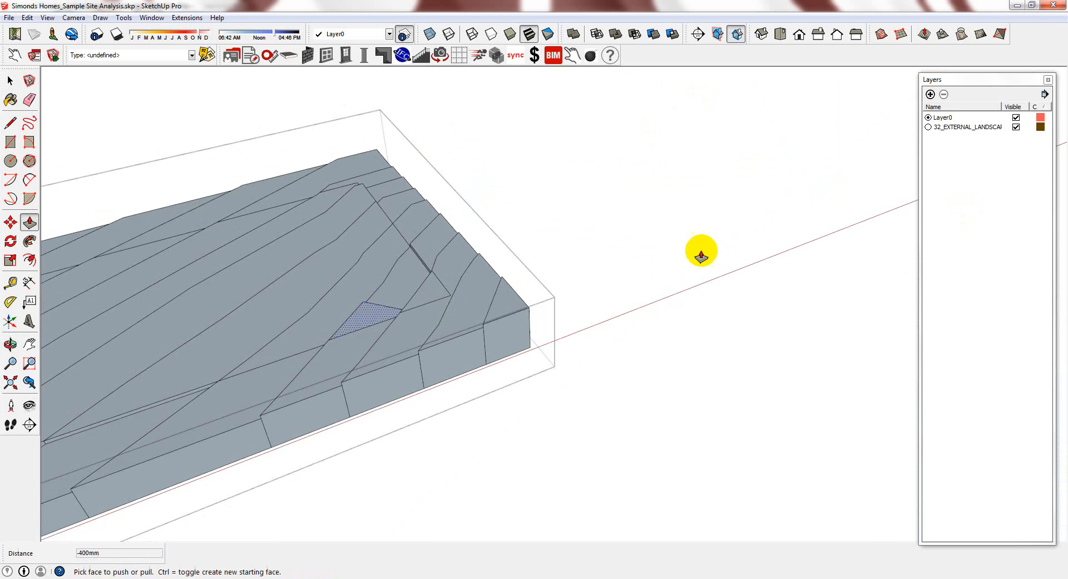
{"action": "scroll", "coordinate": [799, 252], "scroll_direction": "down", "scroll_amount": 2}
{"action": "scroll", "coordinate": [425, 260], "scroll_direction": "up", "scroll_amount": 2}
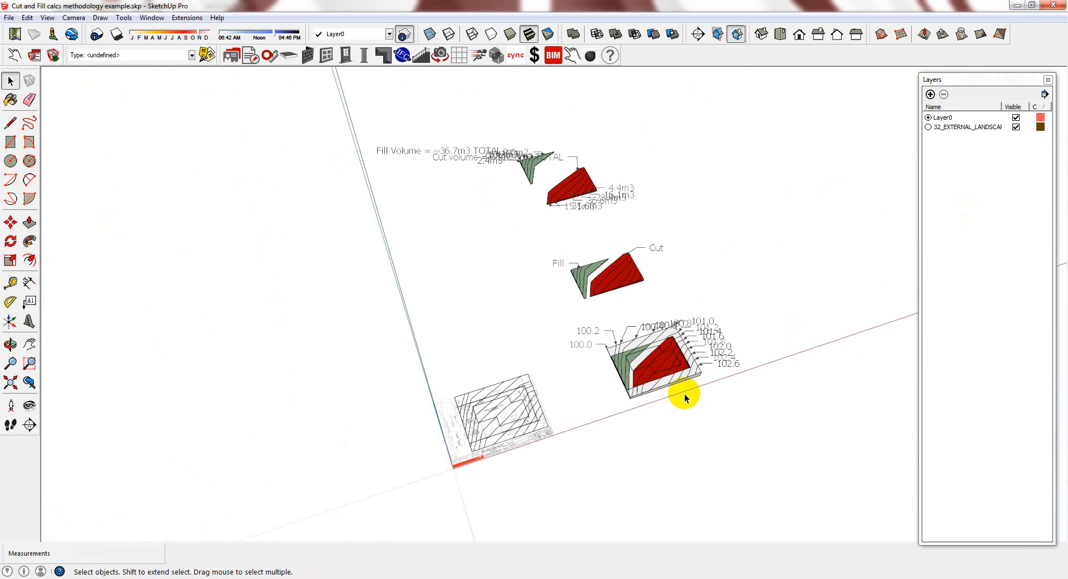
{"action": "scroll", "coordinate": [685, 396], "scroll_direction": "up", "scroll_amount": 1}
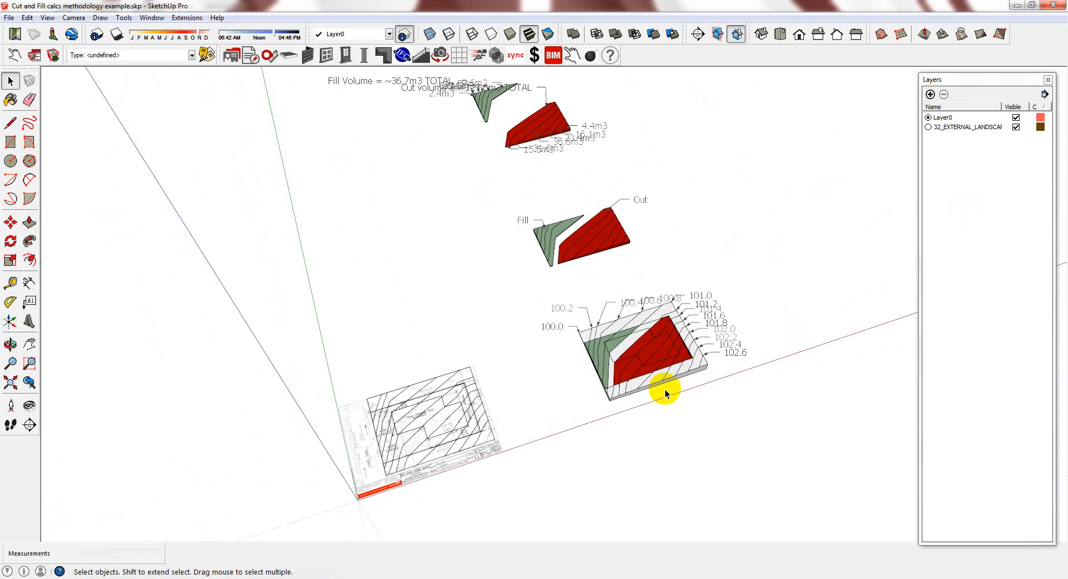
Orbit and zoom around the Cut and Fill example's red cut and green fill solids to review them
{"action": "scroll", "coordinate": [666, 383], "scroll_direction": "up", "scroll_amount": 5}
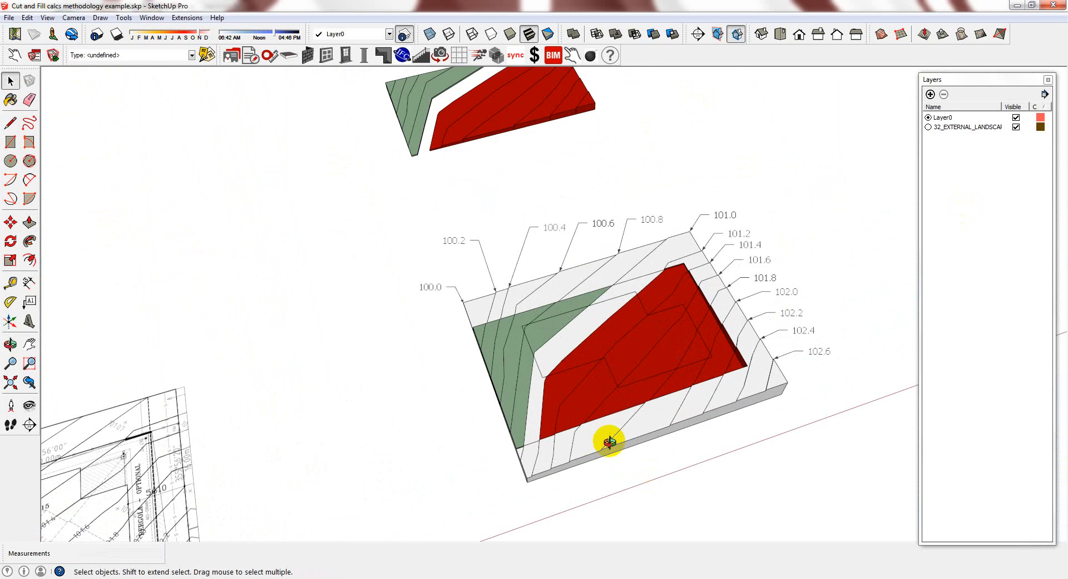
{"action": "middle_click_drag", "start_coordinate": [610, 441], "coordinate": [720, 405]}
{"action": "scroll", "coordinate": [716, 332], "scroll_direction": "up", "scroll_amount": 2}
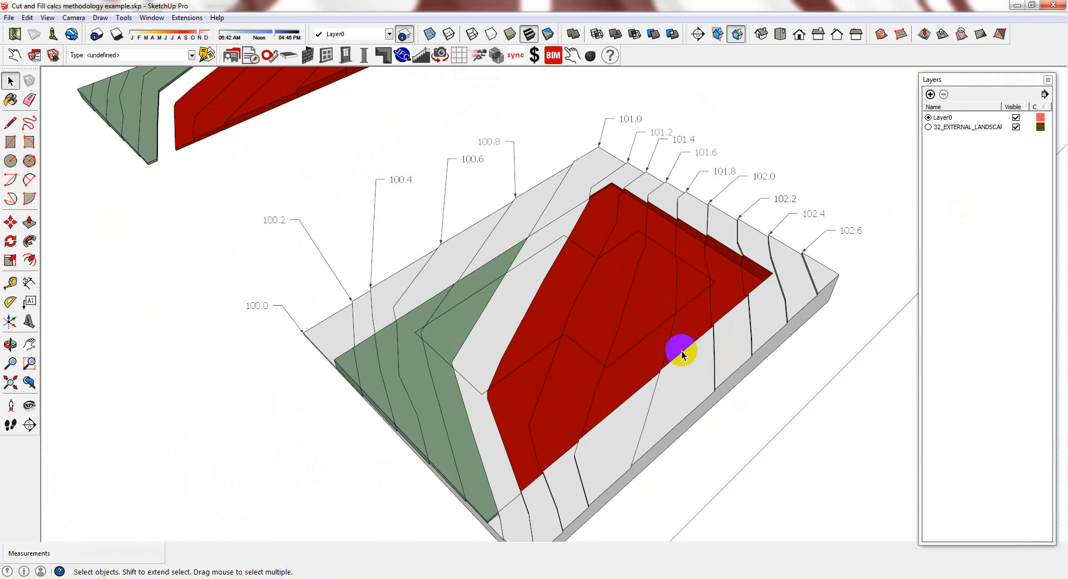
{"action": "middle_click_drag", "start_coordinate": [887, 291], "coordinate": [863, 252]}
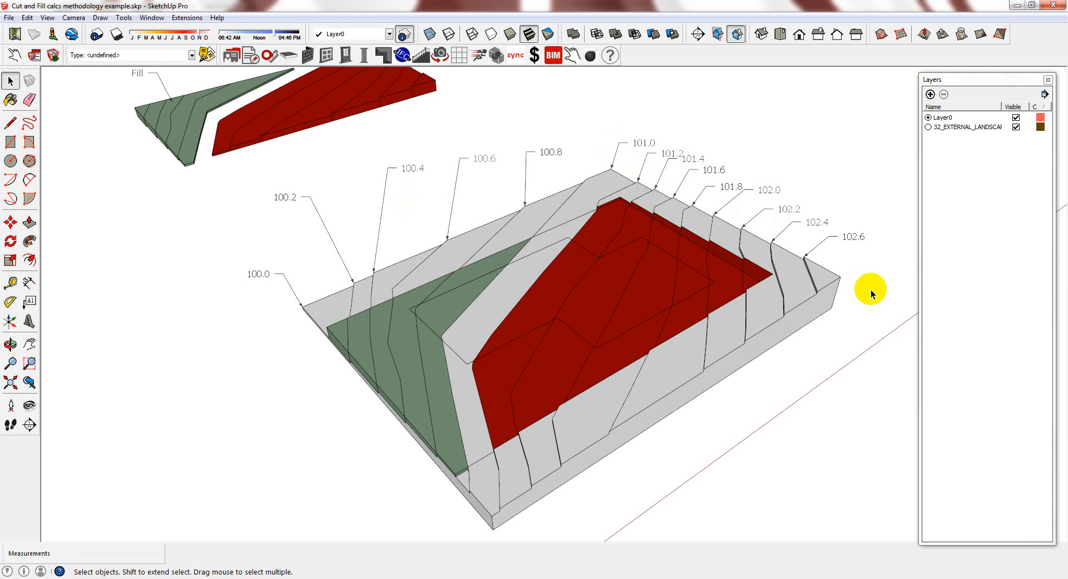
{"action": "scroll", "coordinate": [692, 313], "scroll_direction": "up", "scroll_amount": 2}
{"action": "scroll", "coordinate": [739, 277], "scroll_direction": "up", "scroll_amount": 2}
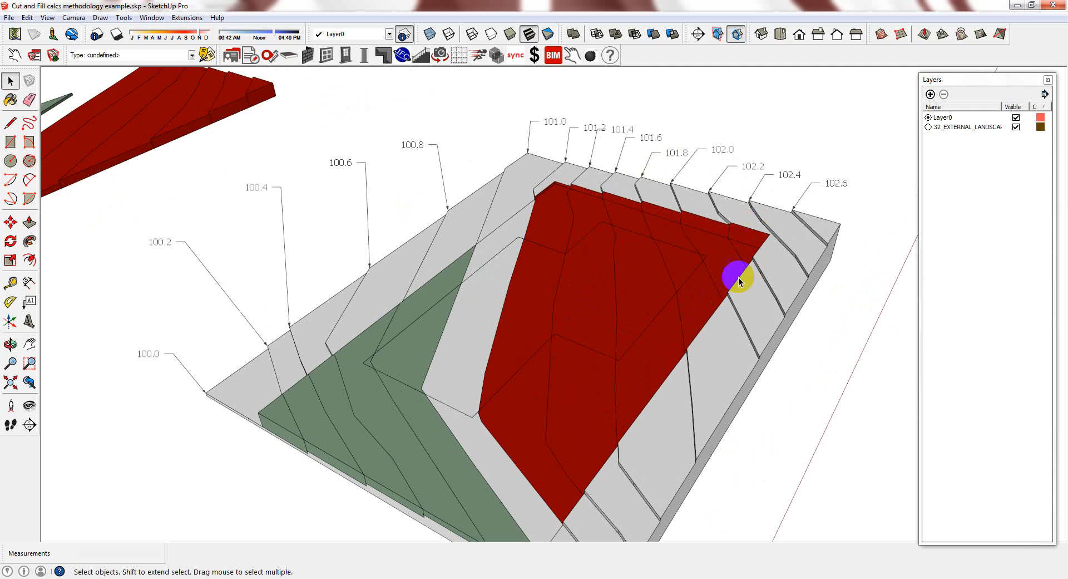
{"action": "scroll", "coordinate": [746, 214], "scroll_direction": "up", "scroll_amount": 2}
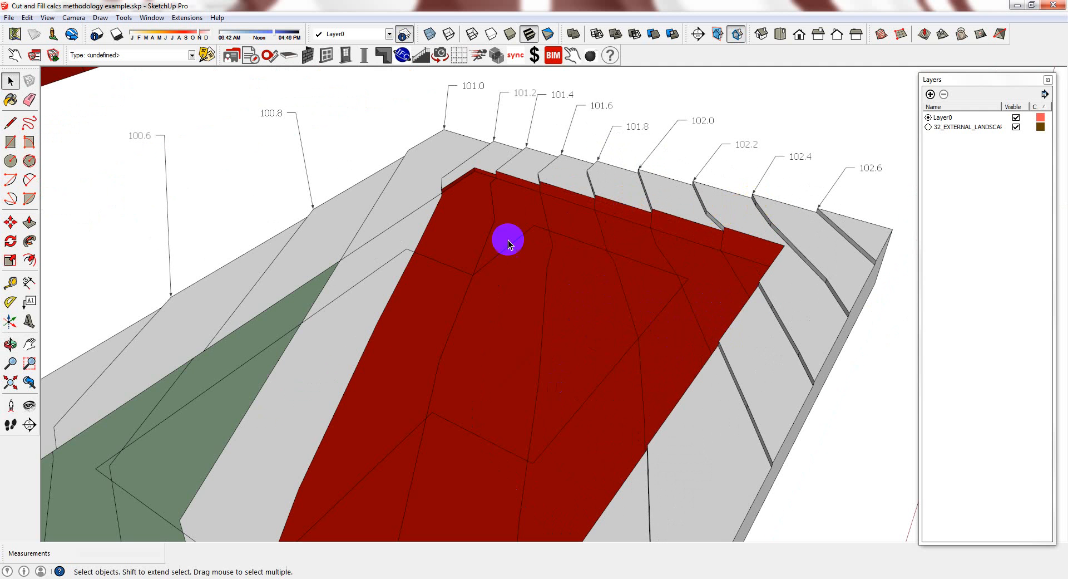
{"action": "scroll", "coordinate": [733, 267], "scroll_direction": "down", "scroll_amount": 4}
{"action": "scroll", "coordinate": [719, 273], "scroll_direction": "up", "scroll_amount": 2}
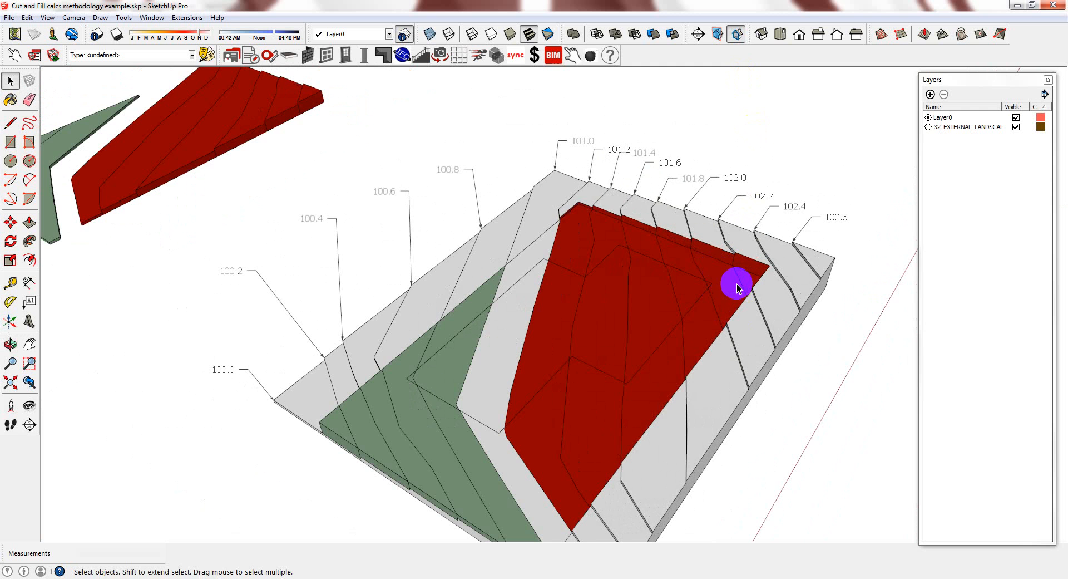
{"action": "scroll", "coordinate": [740, 278], "scroll_direction": "down", "scroll_amount": 1}
{"action": "scroll", "coordinate": [495, 473], "scroll_direction": "up", "scroll_amount": 2}
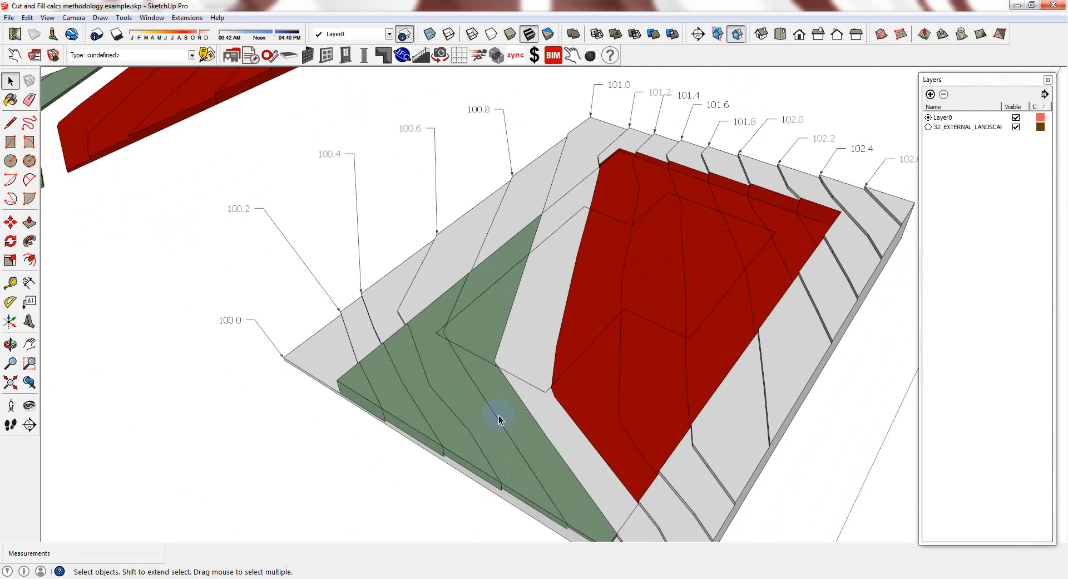
{"action": "middle_click_drag", "start_coordinate": [498, 415], "coordinate": [516, 405]}
{"action": "scroll", "coordinate": [526, 384], "scroll_direction": "down", "scroll_amount": 2}
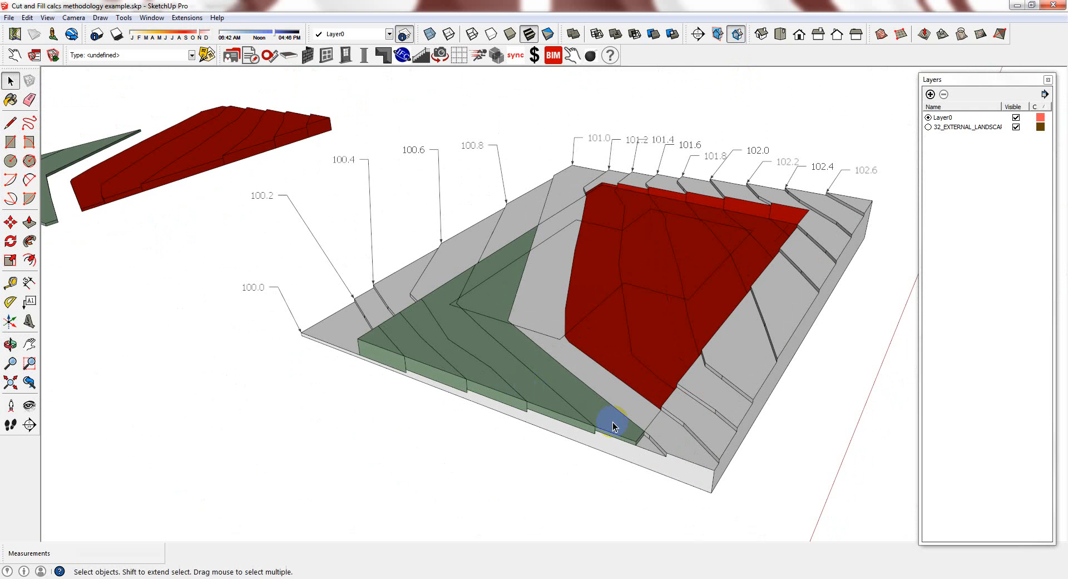
{"action": "scroll", "coordinate": [556, 345], "scroll_direction": "up", "scroll_amount": 2}
{"action": "scroll", "coordinate": [596, 417], "scroll_direction": "down", "scroll_amount": 5}
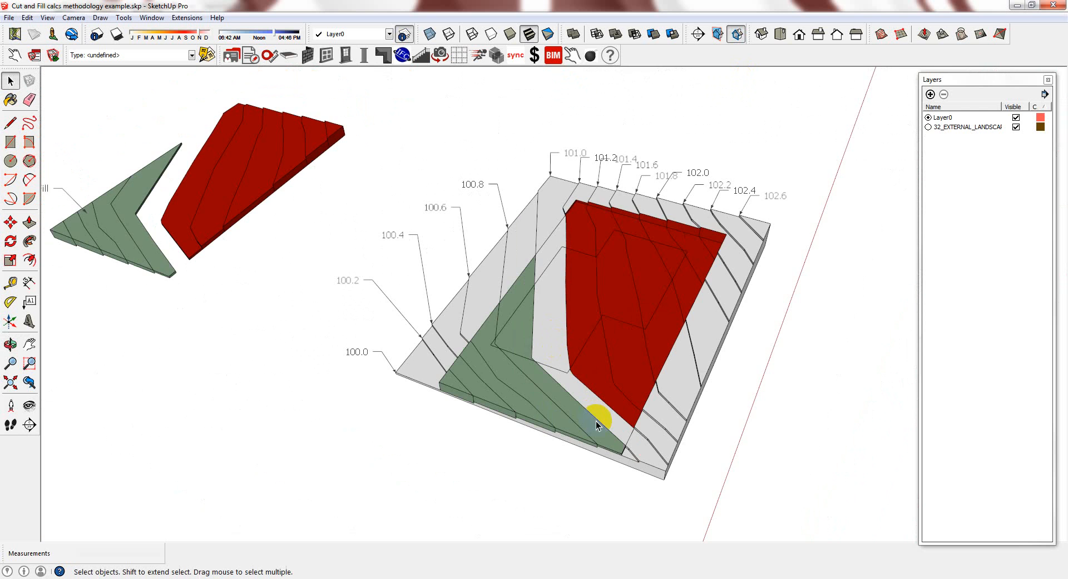
{"action": "middle_click_drag", "start_coordinate": [662, 392], "coordinate": [640, 396]}
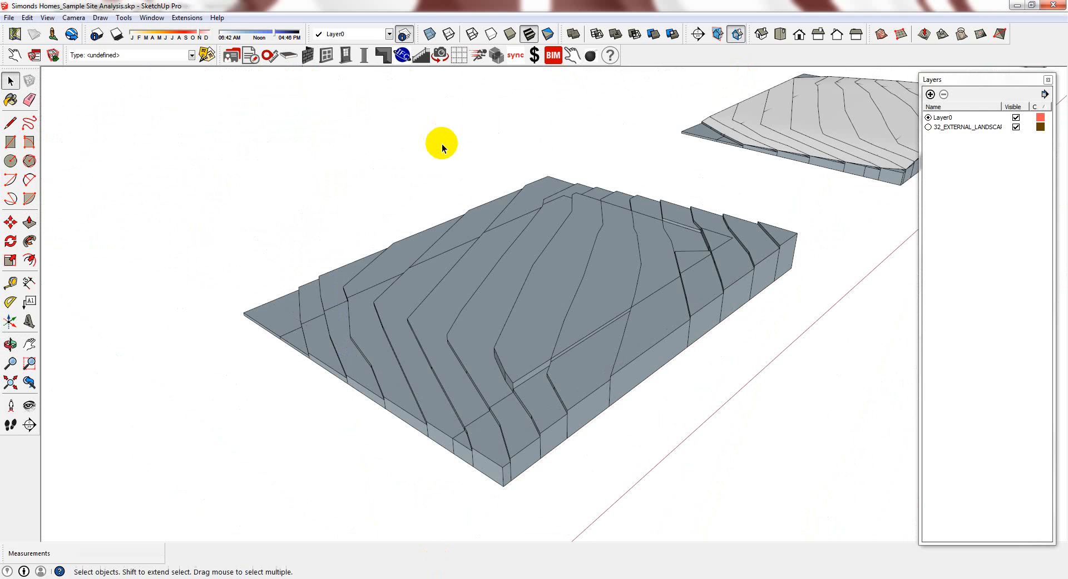
Open the terrain group for editing and select the terrace strip face
{"action": "scroll", "coordinate": [412, 414], "scroll_direction": "up", "scroll_amount": 5}
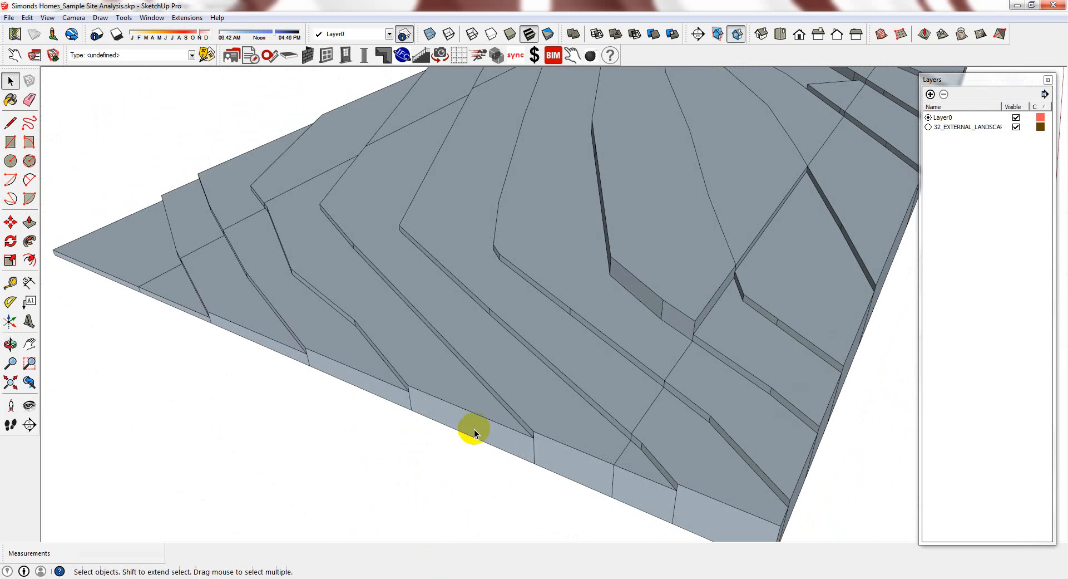
{"action": "left_click", "coordinate": [436, 377]}
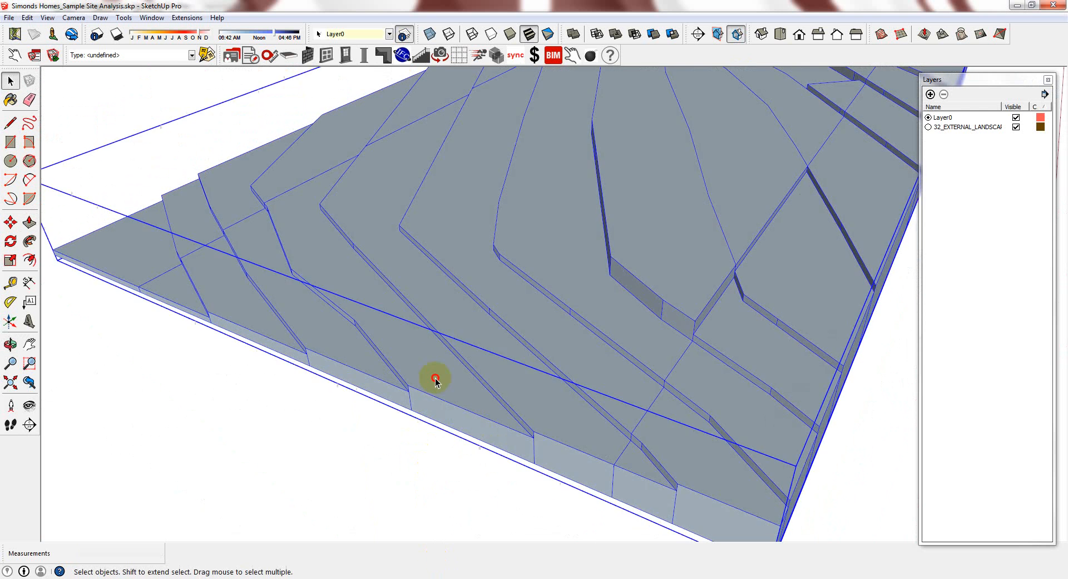
{"action": "double_click", "coordinate": [423, 376]}
{"action": "left_click", "coordinate": [443, 339]}
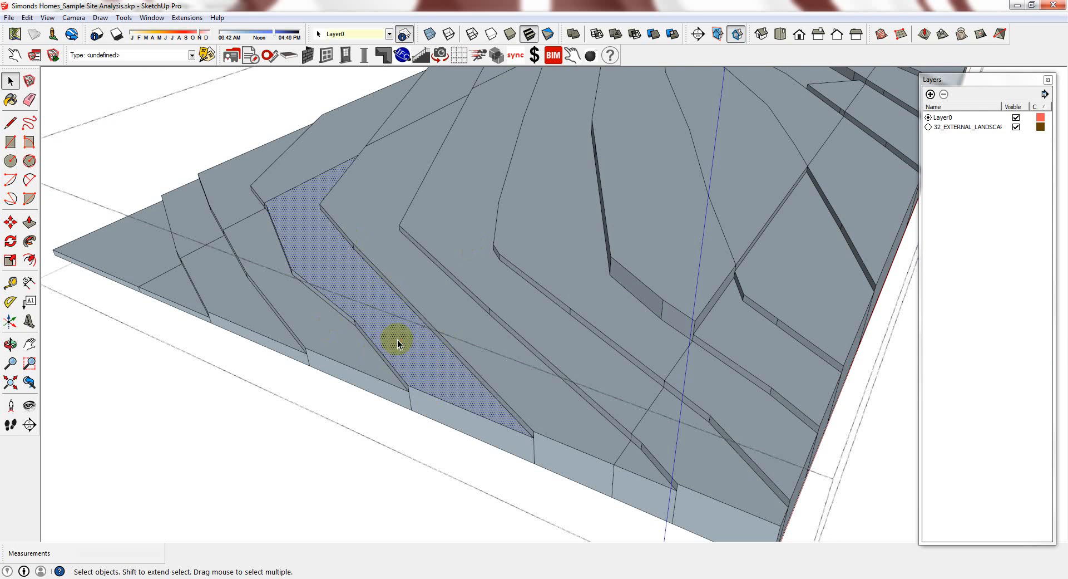
{"action": "scroll", "coordinate": [454, 363], "scroll_direction": "down", "scroll_amount": 2}
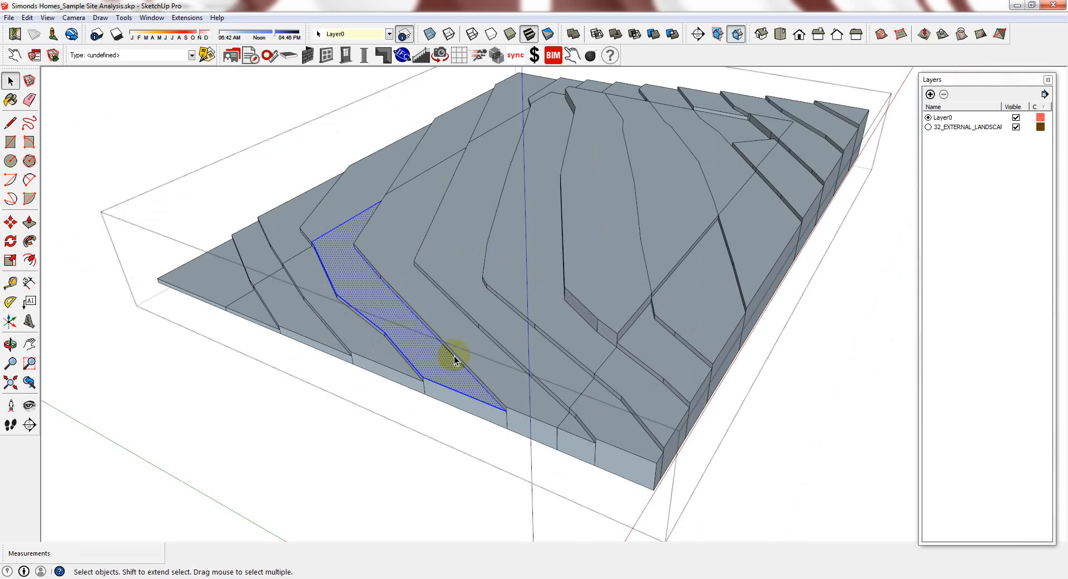
{"action": "left_click", "coordinate": [437, 372]}
{"action": "scroll", "coordinate": [436, 371], "scroll_direction": "up", "scroll_amount": 3}
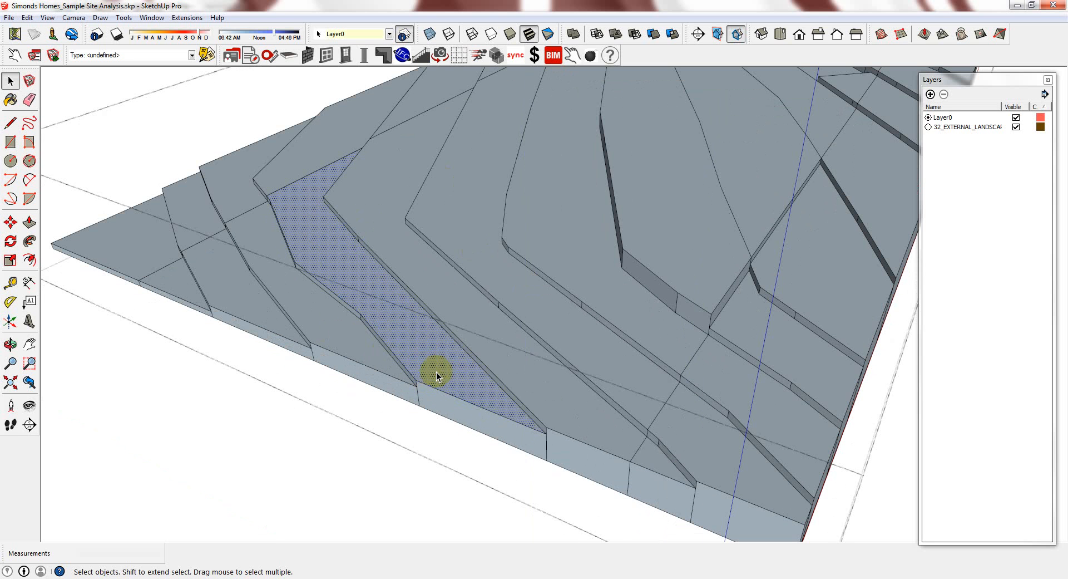
Push/pull the strip face up to the adjacent terrace level, then undo the change
{"action": "key", "text": "p"}
{"action": "left_click", "coordinate": [447, 368]}
{"action": "left_click", "coordinate": [507, 361]}
{"action": "key", "text": "space"}
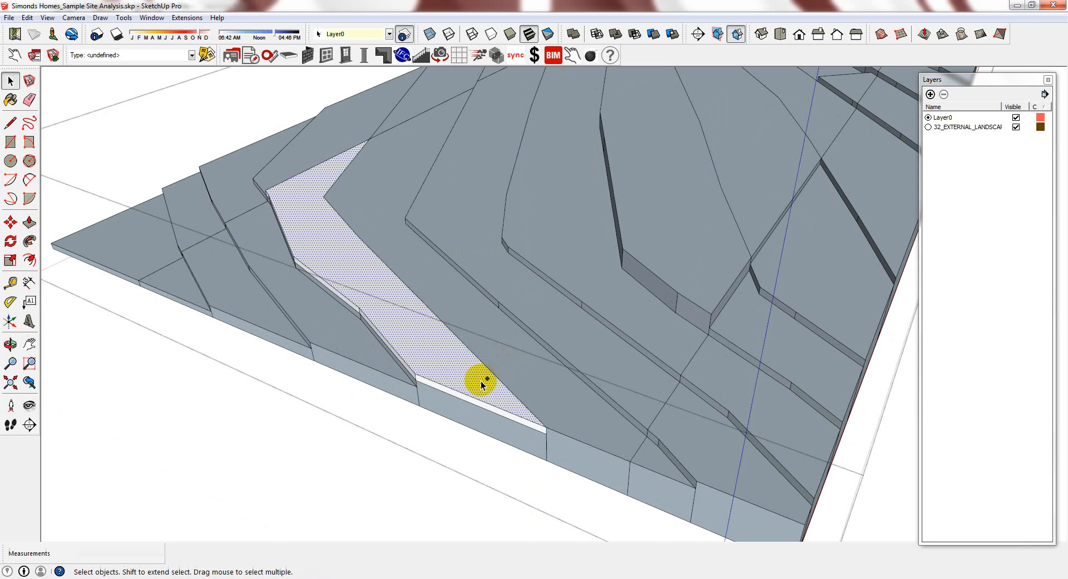
{"action": "double_click", "coordinate": [466, 395]}
{"action": "double_click", "coordinate": [282, 231]}
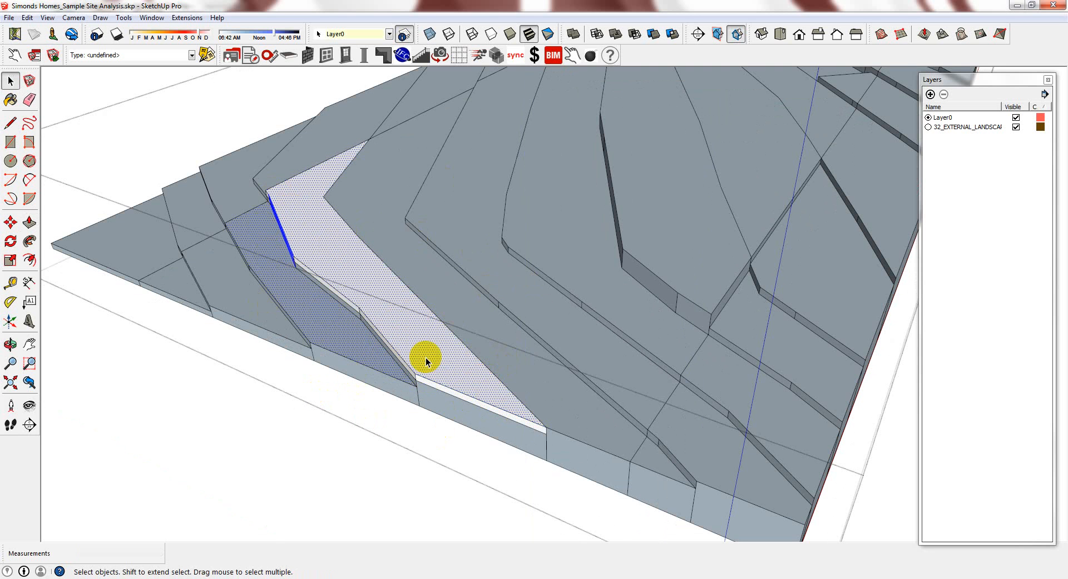
{"action": "key", "text": "ctrl+z"}
Copy the lower terrace strip and paste it in place with Edit > Paste In Place
{"action": "double_click", "coordinate": [433, 383]}
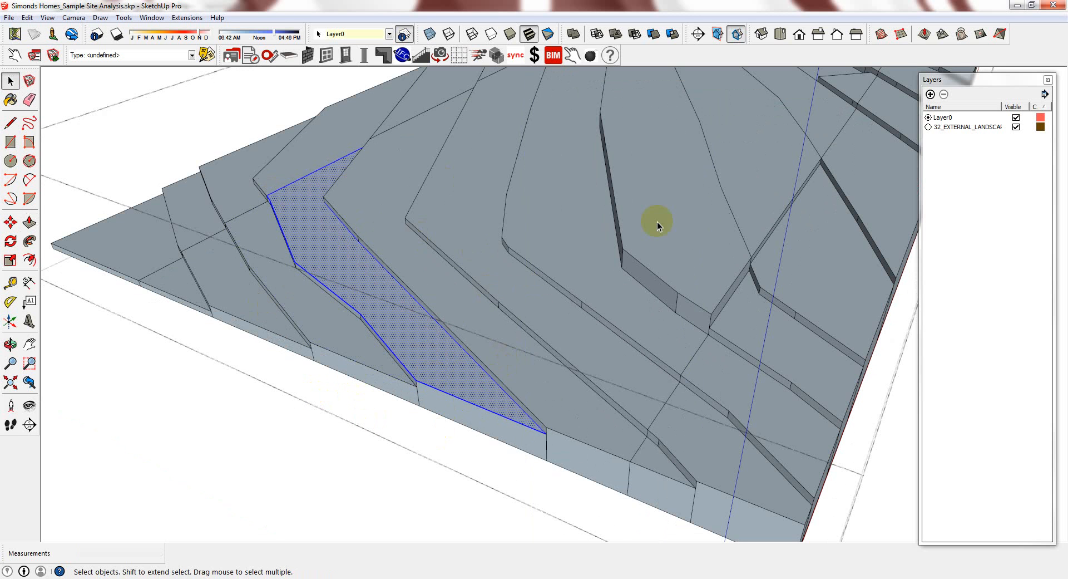
{"action": "left_click", "coordinate": [27, 18]}
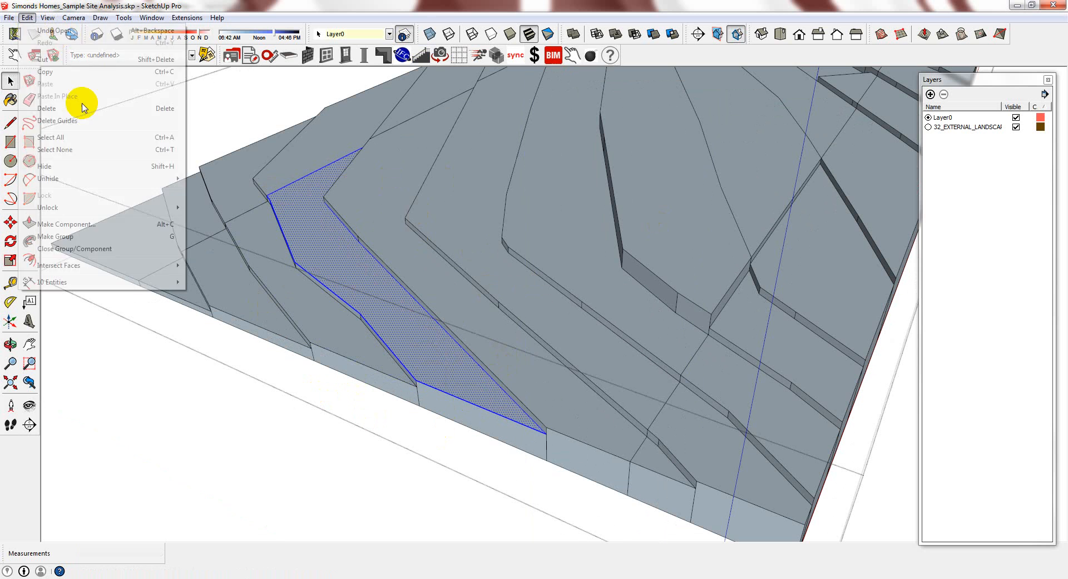
{"action": "left_click", "coordinate": [82, 72]}
{"action": "left_click", "coordinate": [243, 440]}
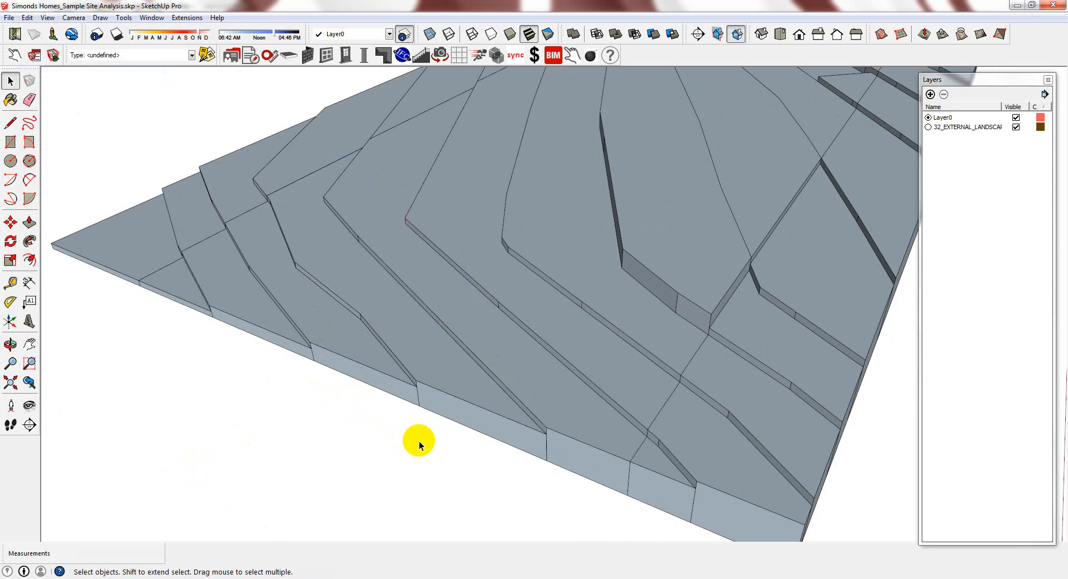
{"action": "left_click", "coordinate": [28, 18]}
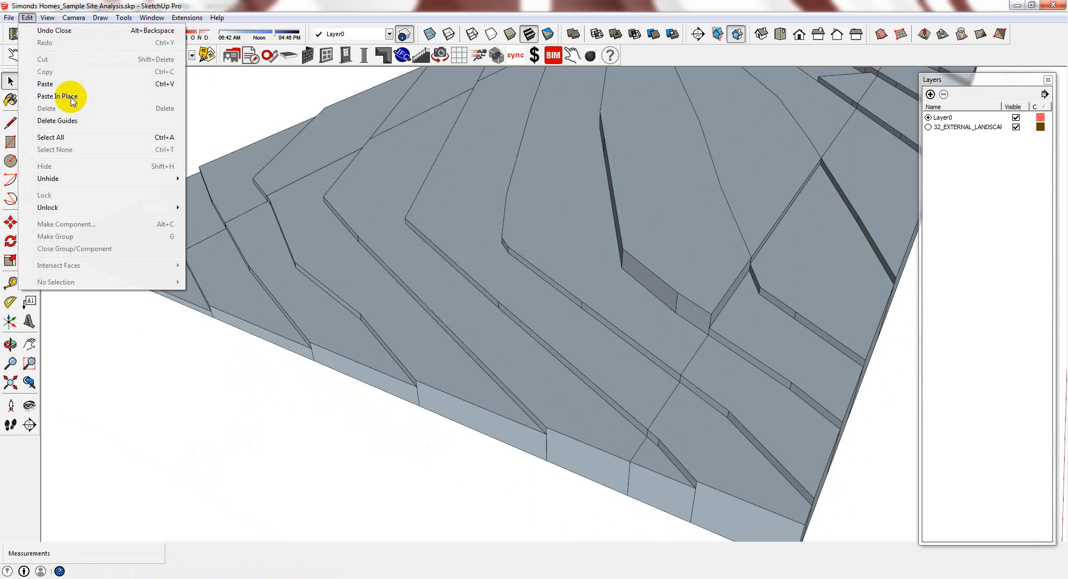
{"action": "left_click", "coordinate": [83, 99]}
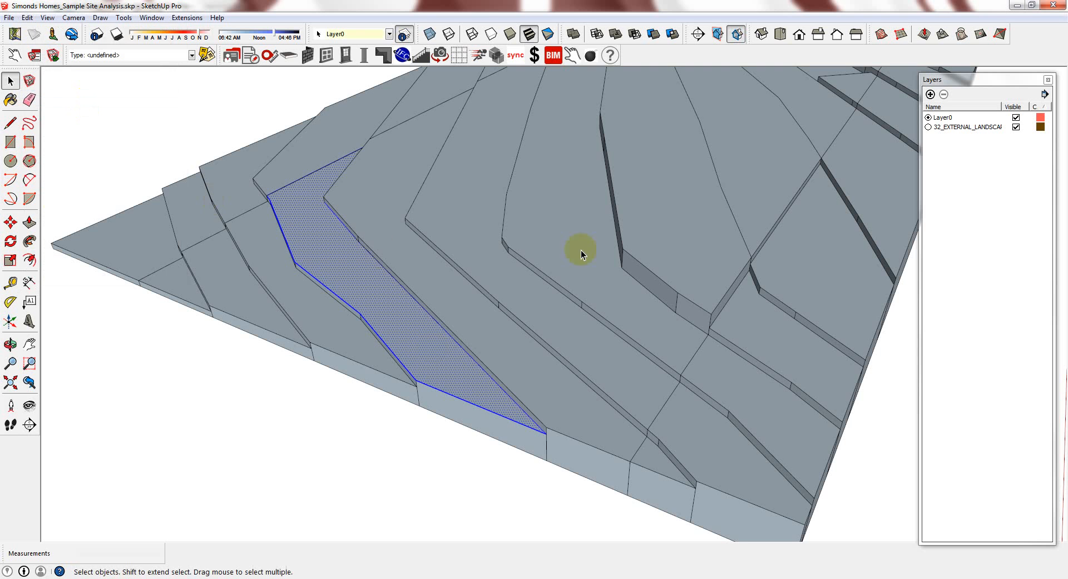
Group the pasted strip and push/pull it up into a solid inside the group
{"action": "key", "text": "g"}
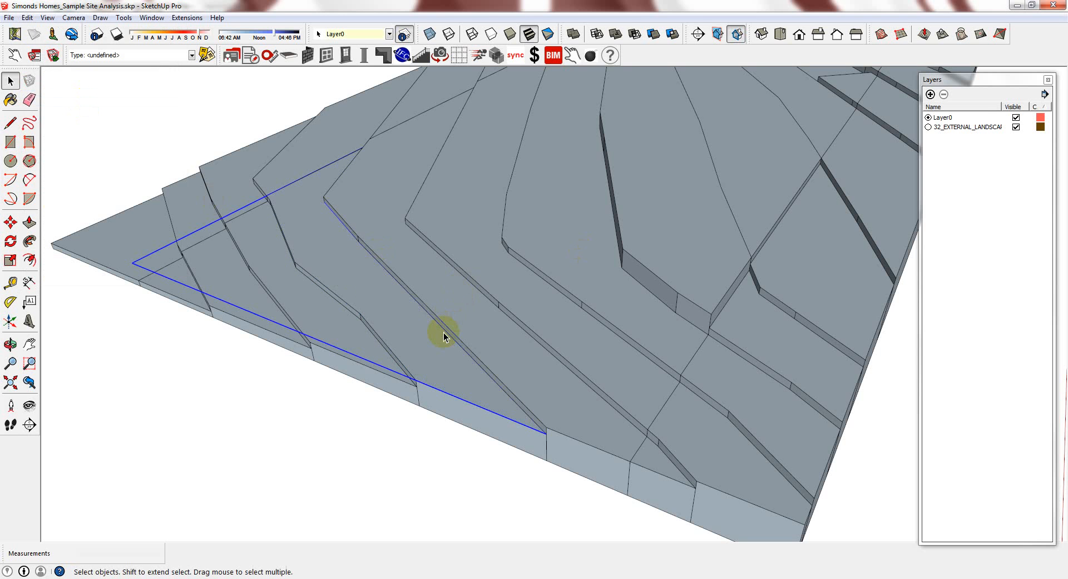
{"action": "double_click", "coordinate": [429, 337]}
{"action": "key", "text": "p"}
{"action": "left_click_drag", "start_coordinate": [427, 338], "coordinate": [558, 376]}
{"action": "key", "text": "Escape"}
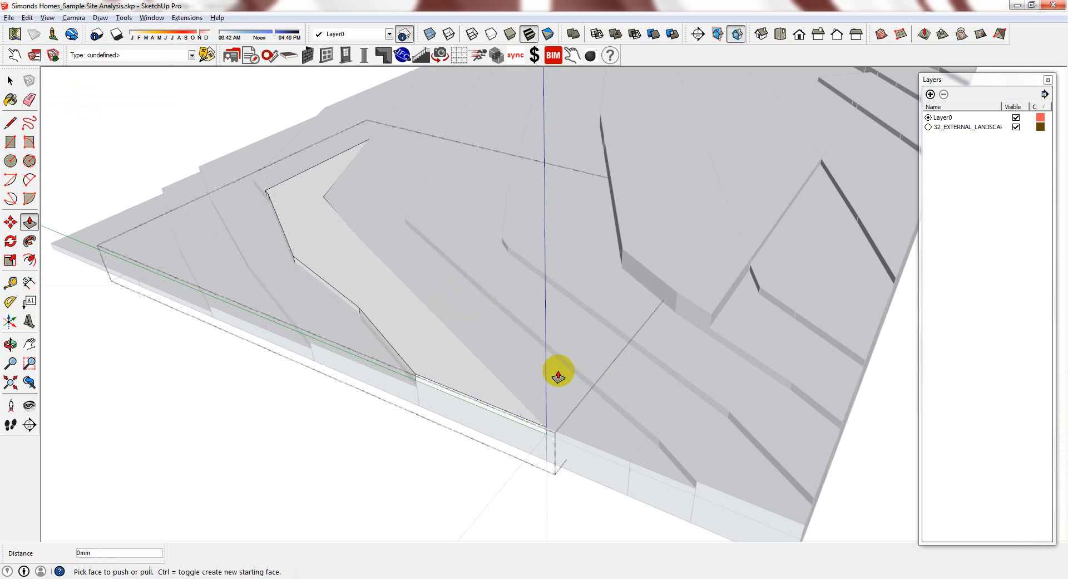
{"action": "key", "text": "space"}
{"action": "key", "text": "Escape"}
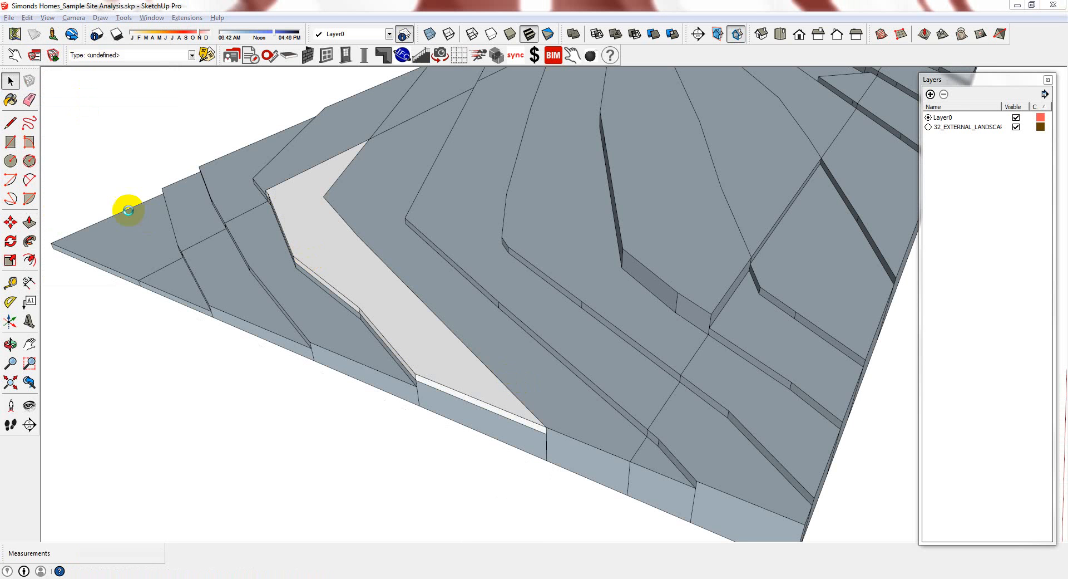
Paint the extruded strip group green with Color_G15
{"action": "key", "text": "b"}
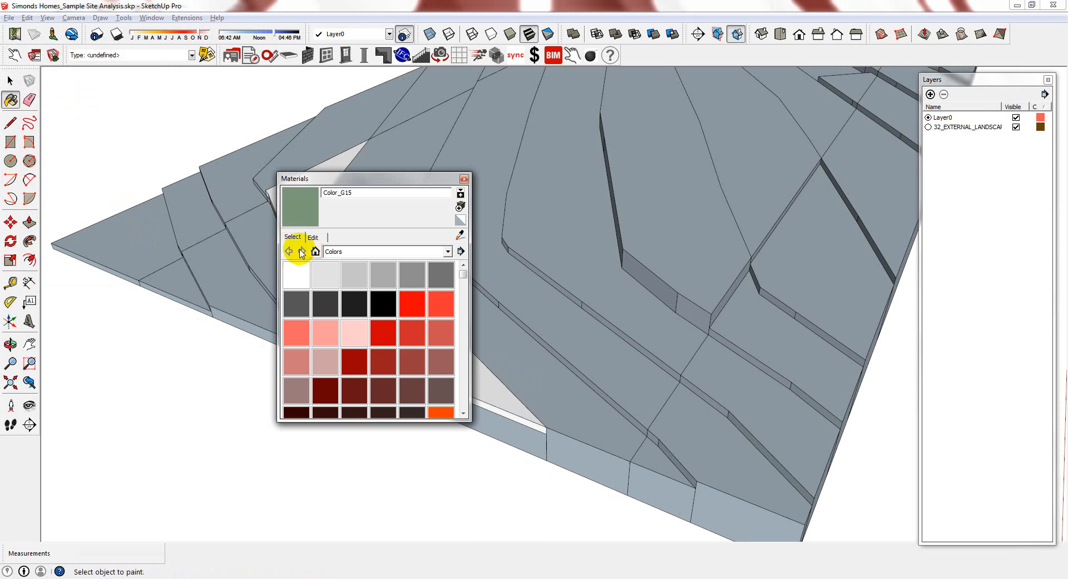
{"action": "left_click", "coordinate": [503, 402]}
{"action": "left_click", "coordinate": [464, 177]}
{"action": "key", "text": "space"}
{"action": "mouse_move", "coordinate": [443, 334]}
{"action": "middle_mouse_down"}
{"action": "mouse_move", "coordinate": [363, 329]}
{"action": "mouse_move", "coordinate": [426, 323]}
{"action": "middle_mouse_up"}
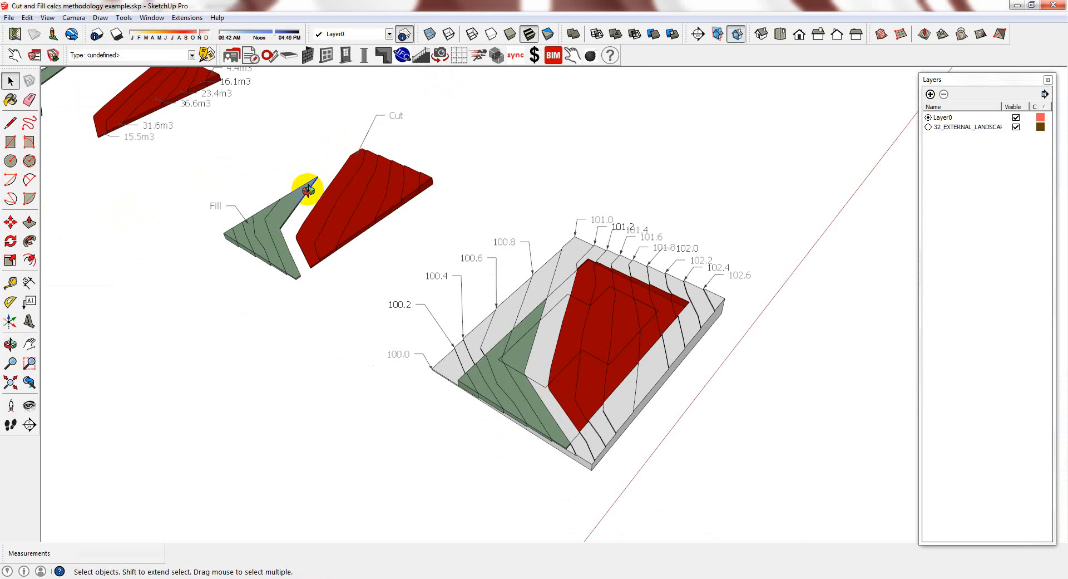
Orbit and zoom onto the red Cut solid's slice volumes, 4.4m3 to 36.6m3, totalling ~127.6m3
{"action": "middle_click_drag", "start_coordinate": [308, 190], "coordinate": [311, 189]}
{"action": "scroll", "coordinate": [183, 218], "scroll_direction": "up", "scroll_amount": 2}
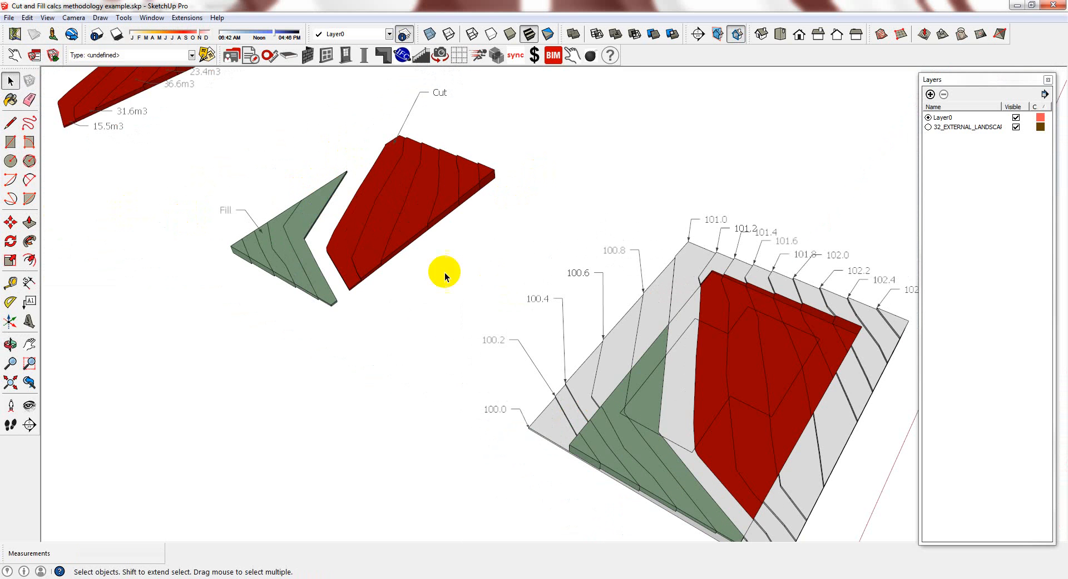
{"action": "middle_click_drag", "start_coordinate": [808, 349], "coordinate": [797, 328]}
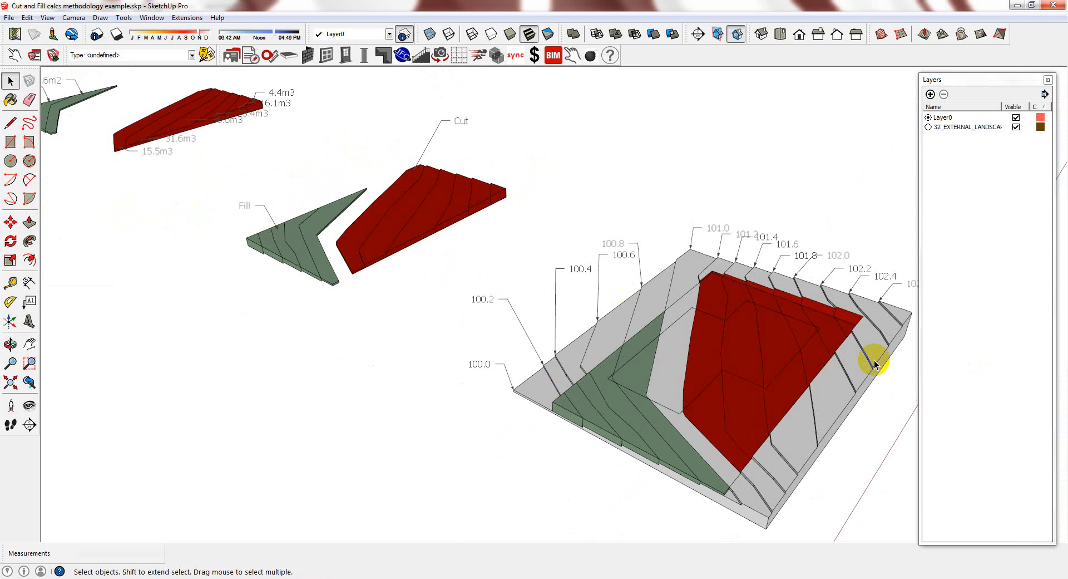
{"action": "scroll", "coordinate": [487, 318], "scroll_direction": "down", "scroll_amount": 3}
{"action": "scroll", "coordinate": [664, 339], "scroll_direction": "up", "scroll_amount": 3}
{"action": "scroll", "coordinate": [699, 449], "scroll_direction": "down", "scroll_amount": 2}
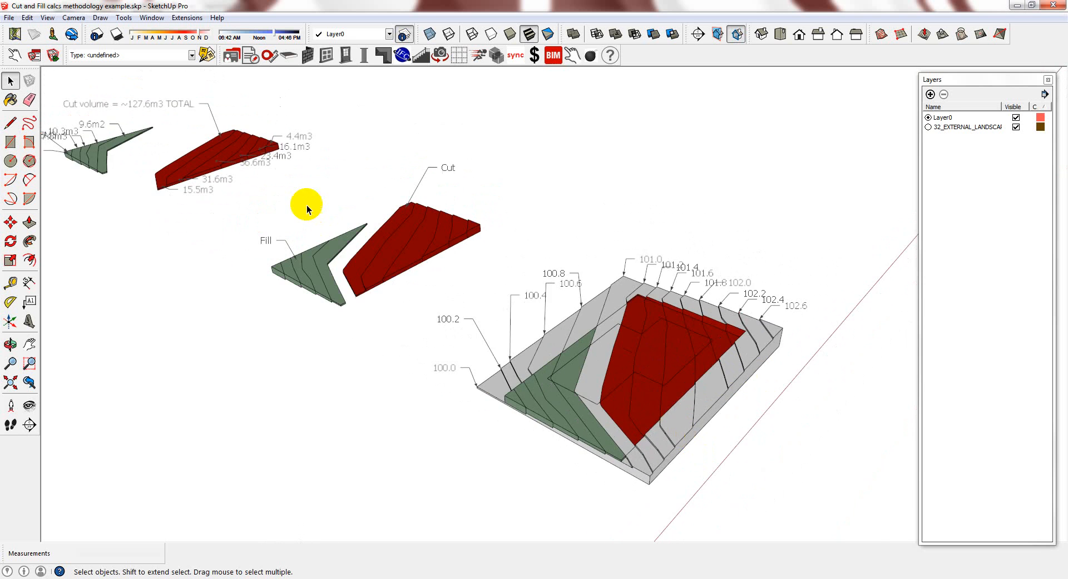
{"action": "scroll", "coordinate": [312, 207], "scroll_direction": "up", "scroll_amount": 4}
{"action": "middle_click_drag", "start_coordinate": [472, 296], "coordinate": [565, 176]}
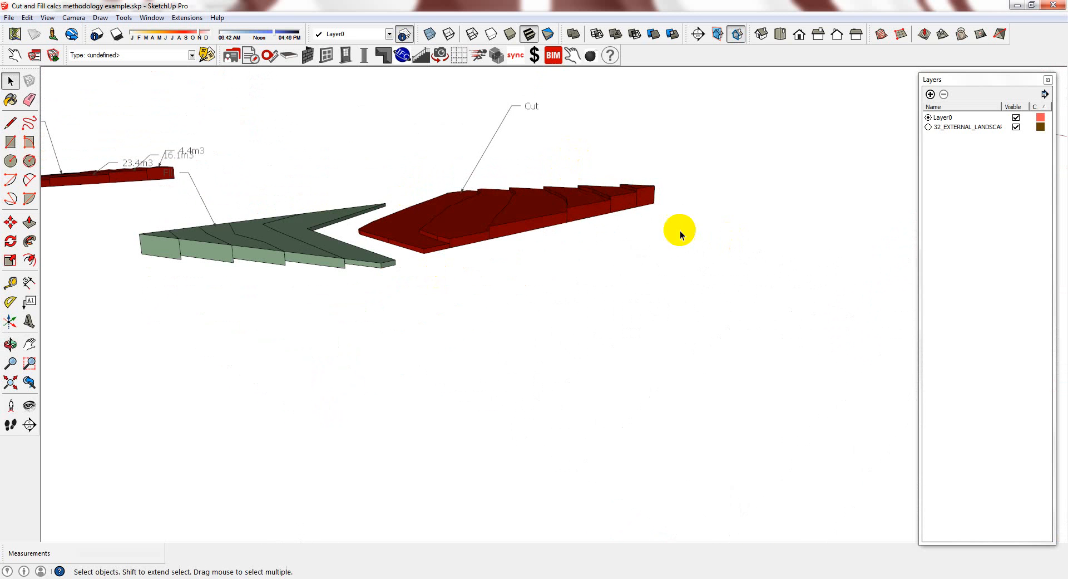
{"action": "middle_click_drag", "start_coordinate": [680, 230], "coordinate": [311, 275]}
{"action": "middle_click_drag", "start_coordinate": [521, 298], "coordinate": [593, 378]}
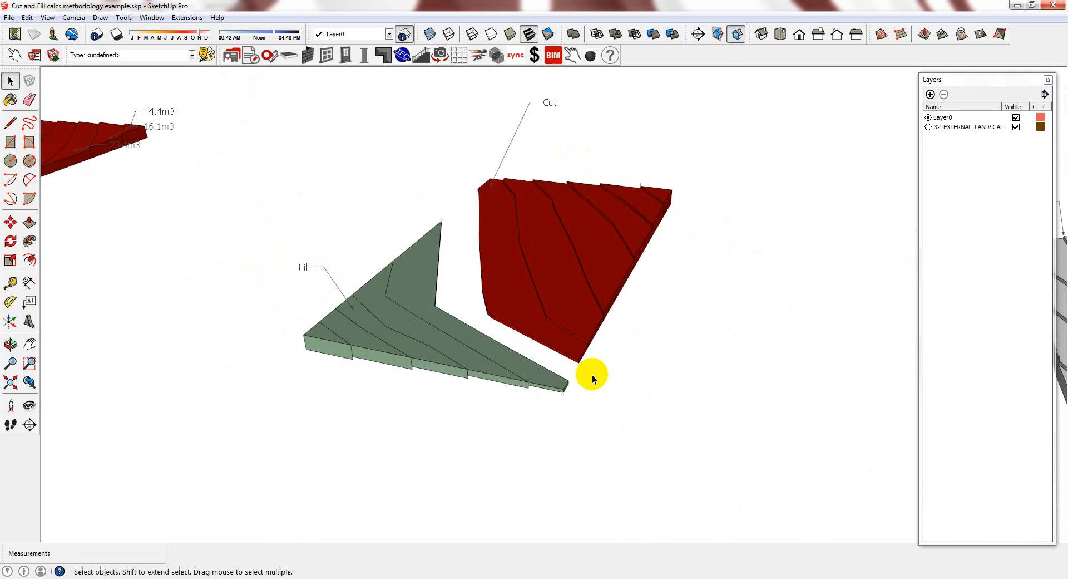
{"action": "scroll", "coordinate": [605, 328], "scroll_direction": "down", "scroll_amount": 2}
{"action": "scroll", "coordinate": [605, 328], "scroll_direction": "down", "scroll_amount": 3}
{"action": "scroll", "coordinate": [281, 288], "scroll_direction": "up", "scroll_amount": 5}
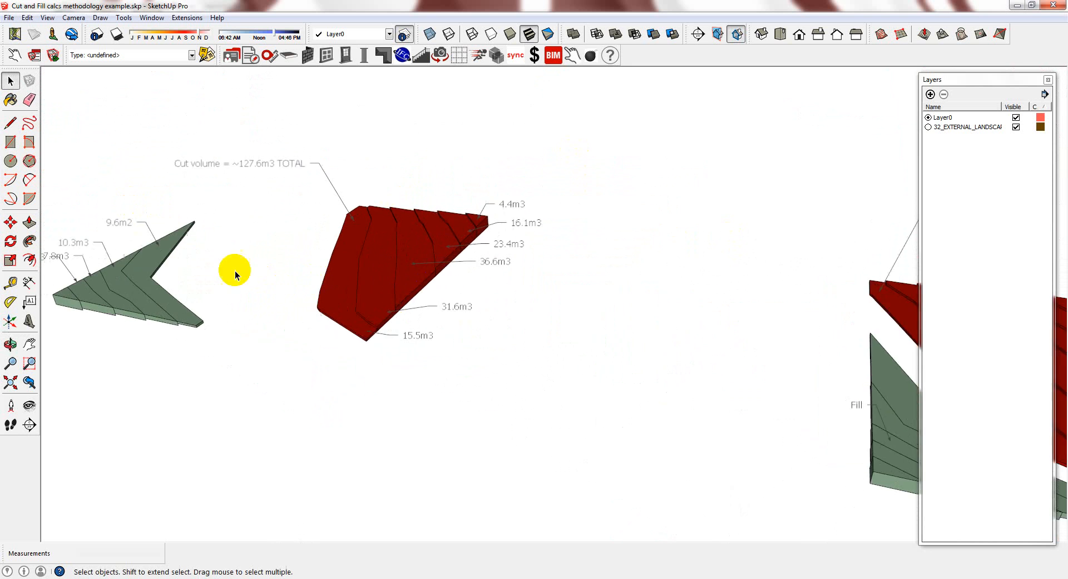
{"action": "middle_click_drag", "start_coordinate": [350, 290], "coordinate": [393, 337]}
{"action": "scroll", "coordinate": [306, 291], "scroll_direction": "down", "scroll_amount": 2}
{"action": "scroll", "coordinate": [376, 322], "scroll_direction": "up", "scroll_amount": 3}
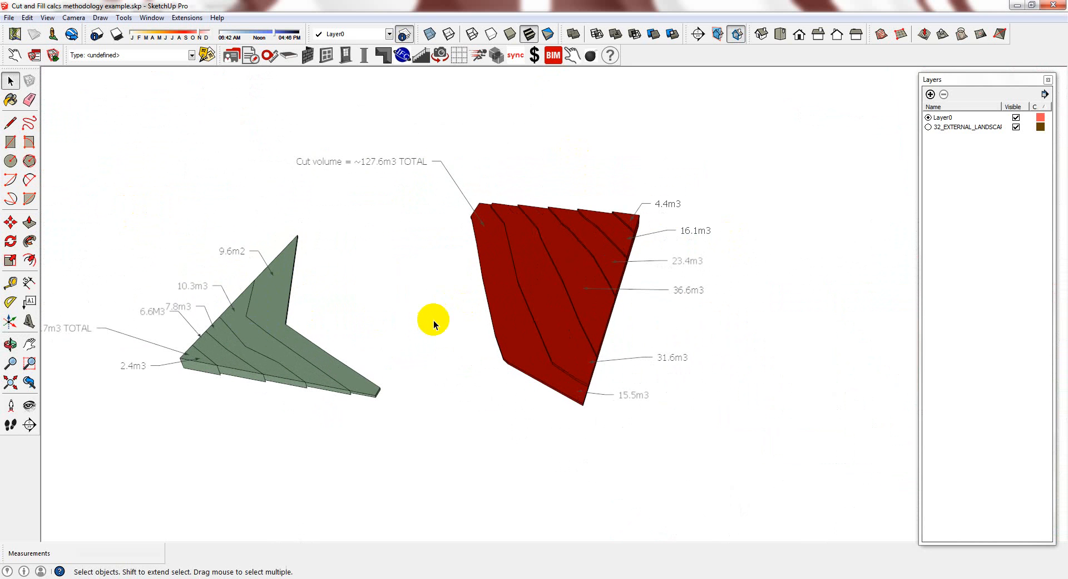
{"action": "scroll", "coordinate": [438, 305], "scroll_direction": "down", "scroll_amount": 1}
{"action": "scroll", "coordinate": [308, 257], "scroll_direction": "down", "scroll_amount": 6}
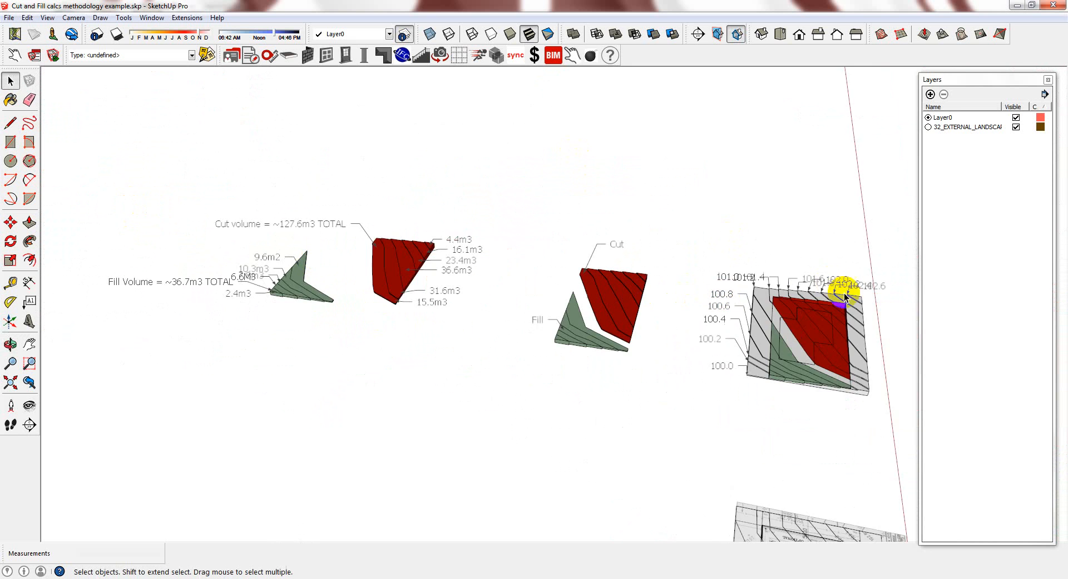
{"action": "scroll", "coordinate": [653, 296], "scroll_direction": "up", "scroll_amount": 3}
{"action": "scroll", "coordinate": [609, 305], "scroll_direction": "up", "scroll_amount": 3}
{"action": "middle_click_drag", "start_coordinate": [608, 382], "coordinate": [629, 227]}
{"action": "scroll", "coordinate": [692, 312], "scroll_direction": "down", "scroll_amount": 3}
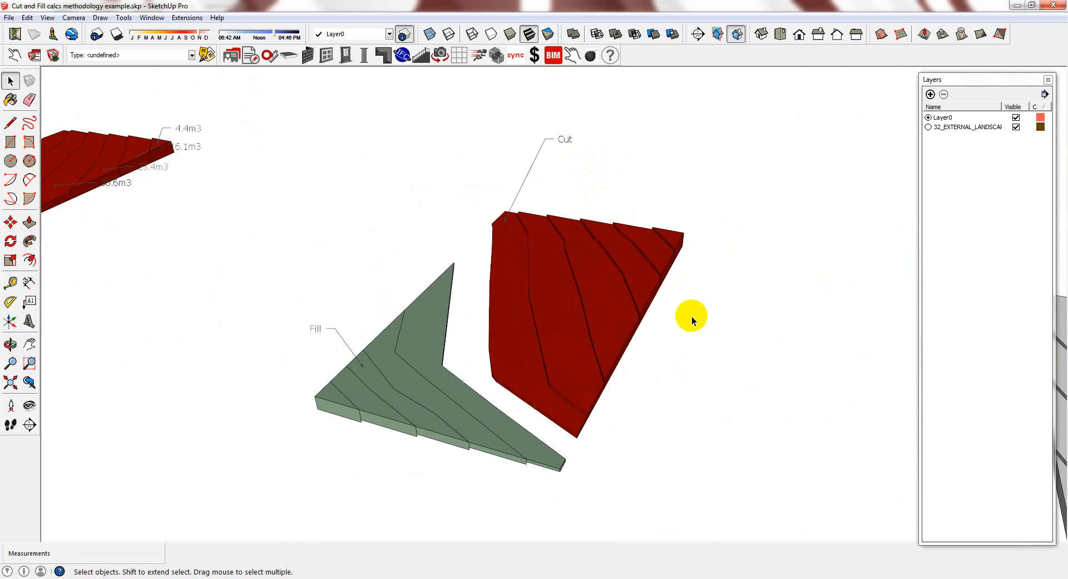
{"action": "scroll", "coordinate": [691, 316], "scroll_direction": "down", "scroll_amount": 2}
{"action": "scroll", "coordinate": [395, 215], "scroll_direction": "up", "scroll_amount": 5}
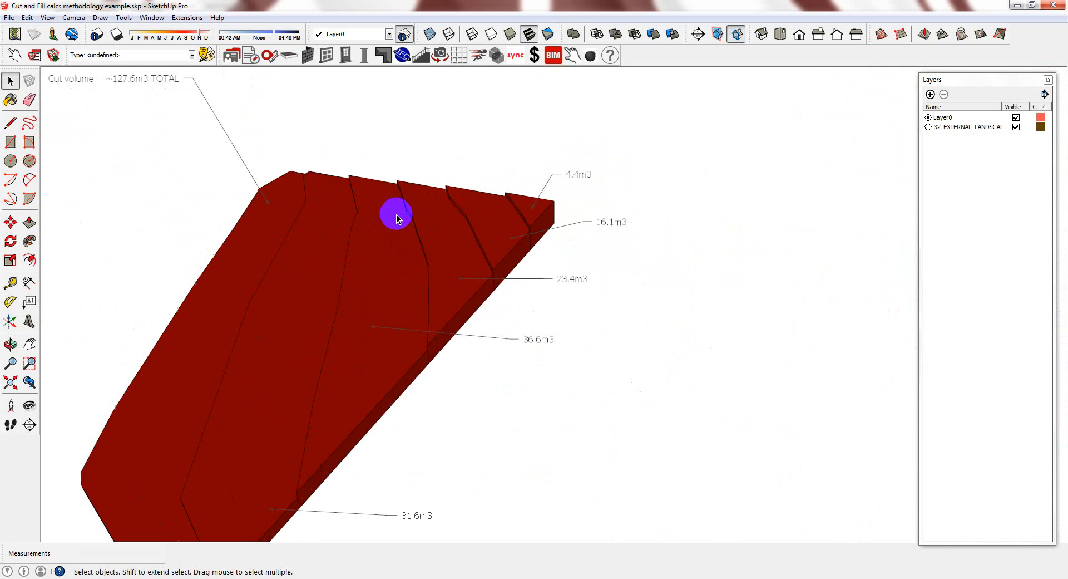
{"action": "left_click", "coordinate": [514, 202]}
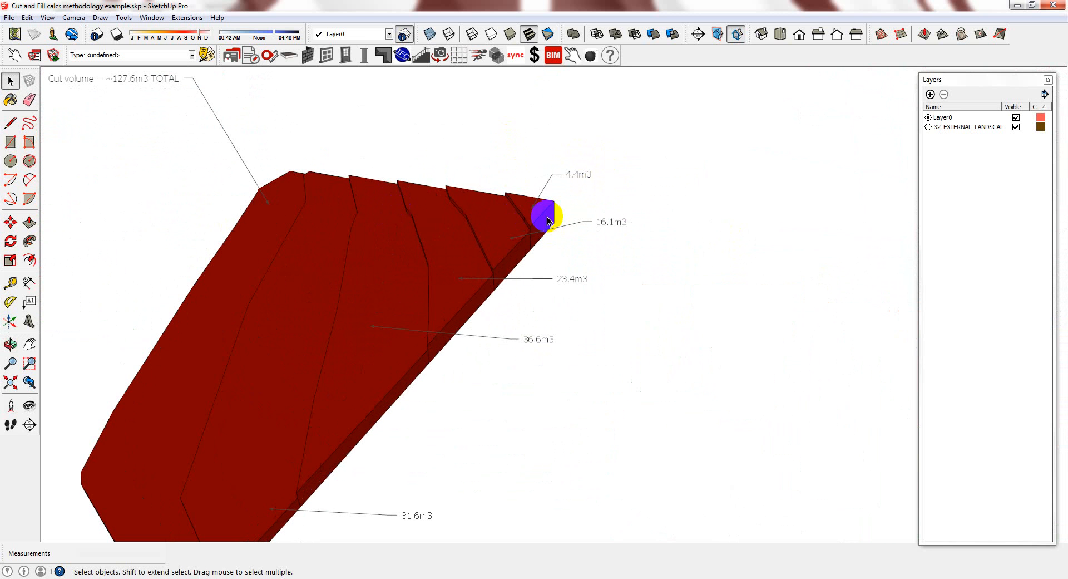
{"action": "left_click", "coordinate": [444, 283]}
{"action": "double_click", "coordinate": [388, 371]}
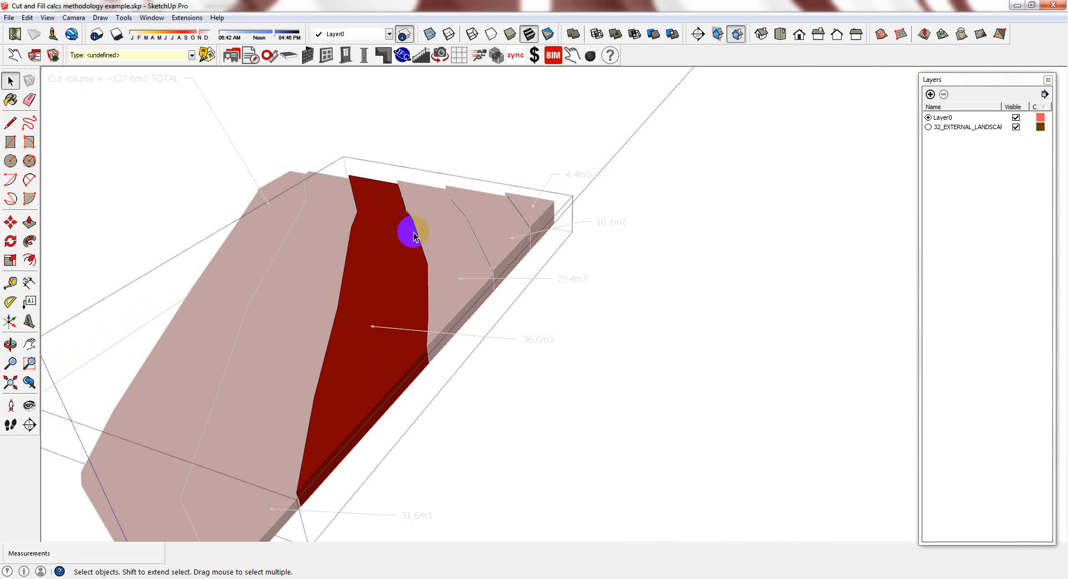
{"action": "key", "text": "Escape"}
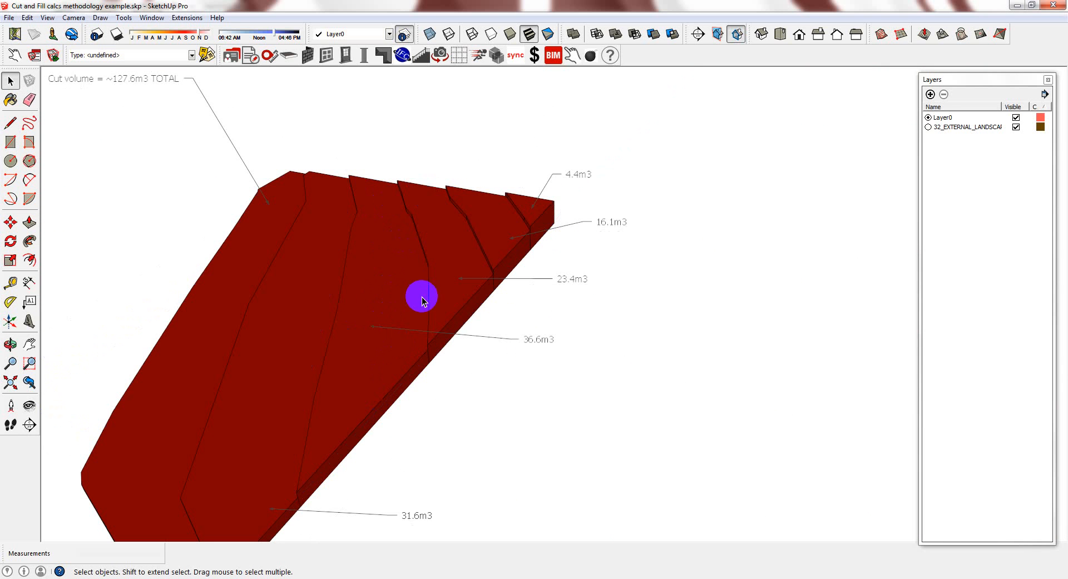
{"action": "right_click", "coordinate": [409, 269]}
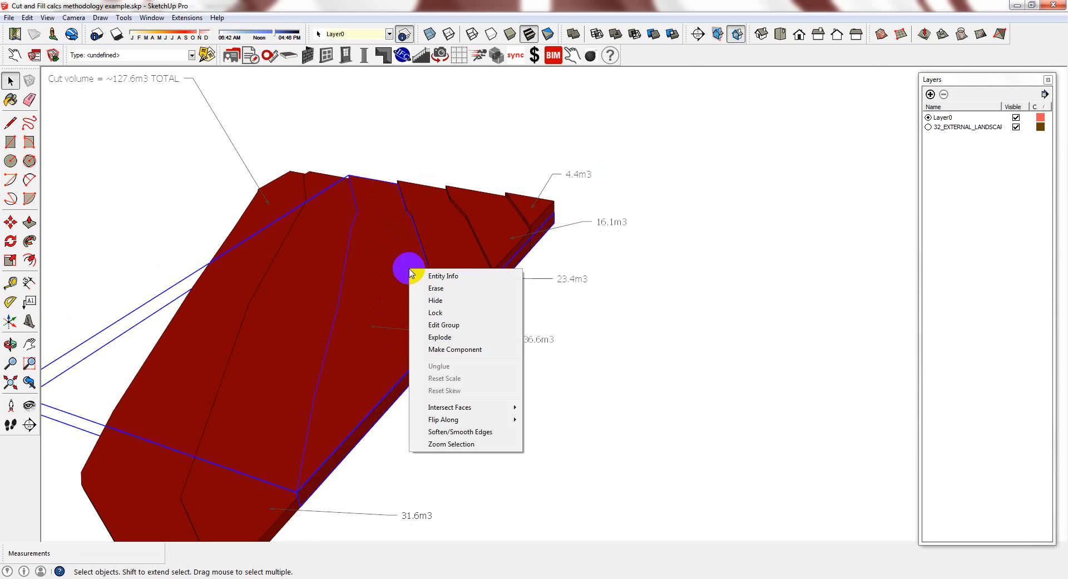
{"action": "left_click", "coordinate": [445, 276]}
{"action": "left_click", "coordinate": [187, 92]}
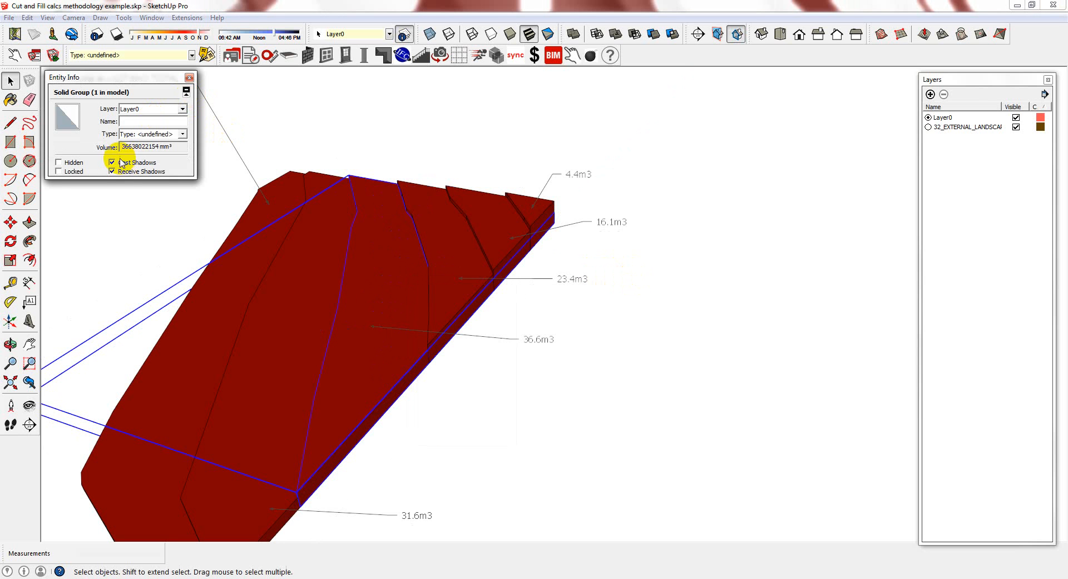
{"action": "left_click", "coordinate": [189, 78]}
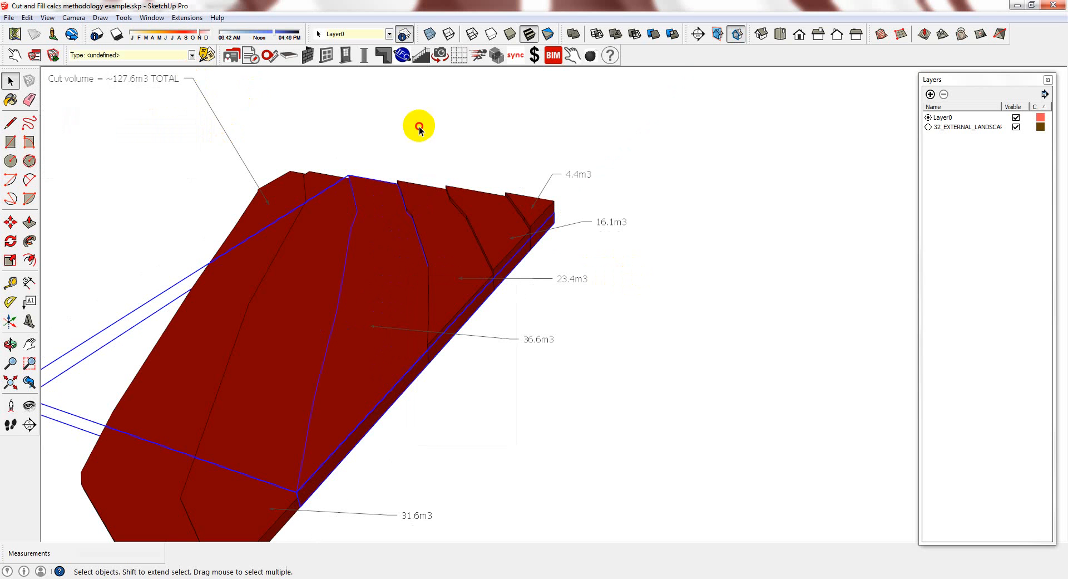
{"action": "left_click", "coordinate": [672, 412]}
{"action": "middle_click_drag", "start_coordinate": [672, 411], "coordinate": [410, 324]}
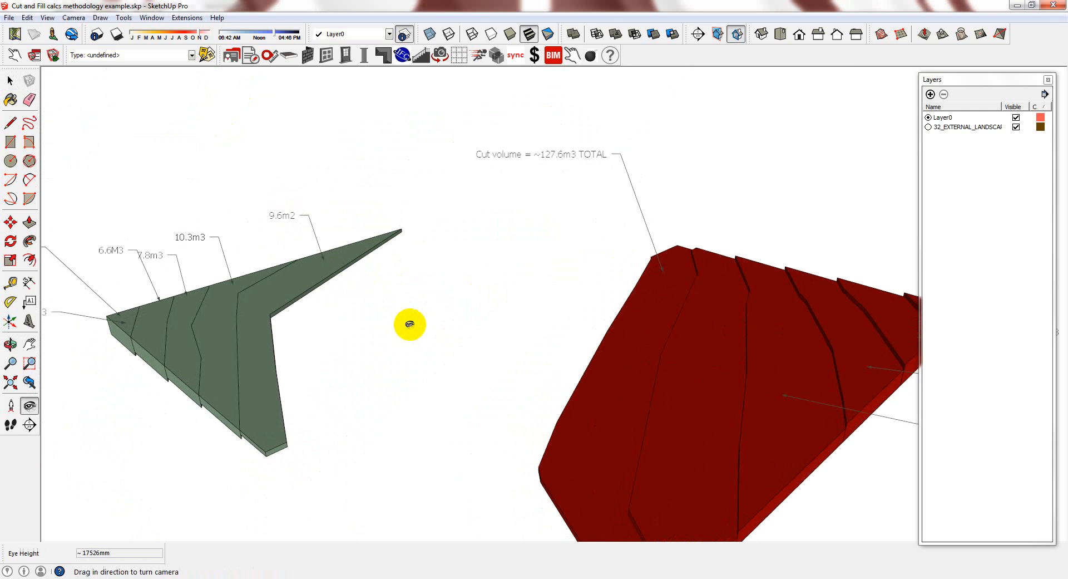
{"action": "left_click_drag", "start_coordinate": [457, 347], "coordinate": [529, 415]}
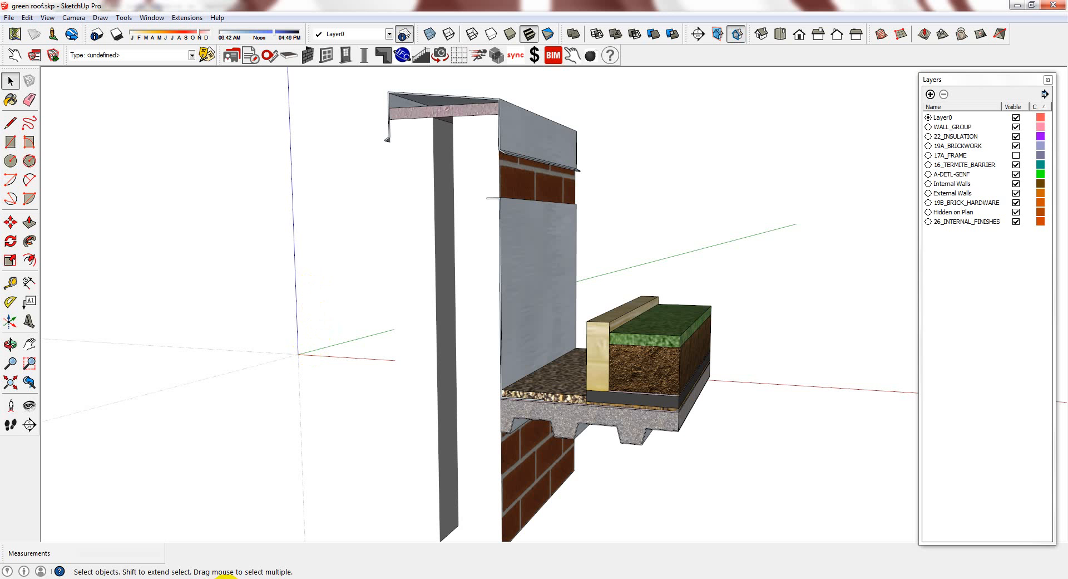
Switch to the Untitled model and orbit in on the wall's corner cap
{"action": "mouse_move", "coordinate": [223, 576]}
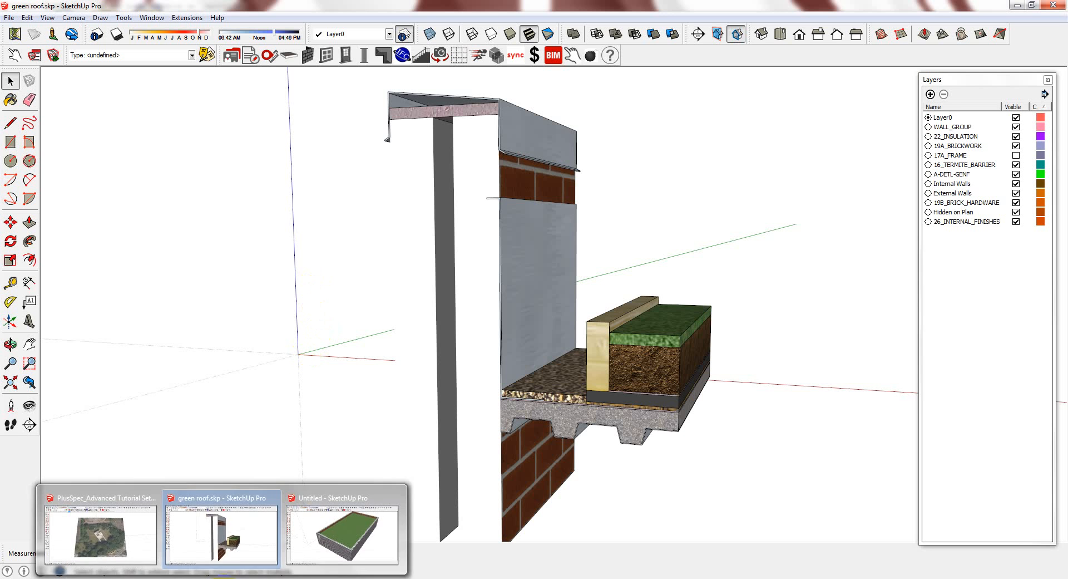
{"action": "left_click", "coordinate": [384, 532]}
{"action": "mouse_move", "coordinate": [601, 275]}
{"action": "middle_mouse_down"}
{"action": "mouse_move", "coordinate": [623, 284]}
{"action": "mouse_move", "coordinate": [628, 243]}
{"action": "mouse_move", "coordinate": [765, 191]}
{"action": "mouse_move", "coordinate": [532, 233]}
{"action": "mouse_move", "coordinate": [496, 255]}
{"action": "mouse_move", "coordinate": [534, 267]}
{"action": "middle_mouse_up"}
{"action": "scroll", "coordinate": [357, 320], "scroll_direction": "up", "scroll_amount": 3}
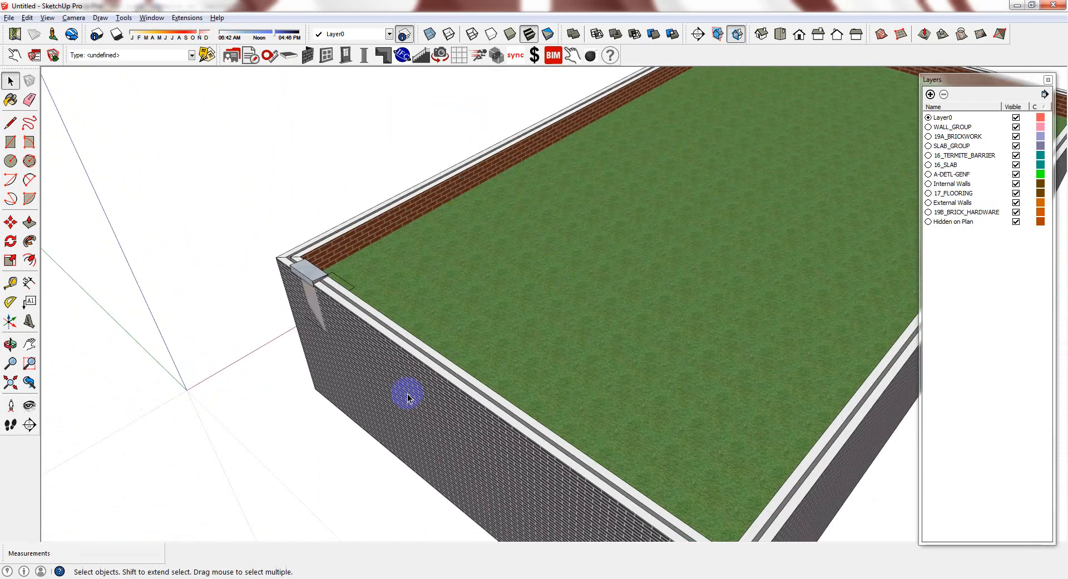
{"action": "scroll", "coordinate": [334, 256], "scroll_direction": "up", "scroll_amount": 5}
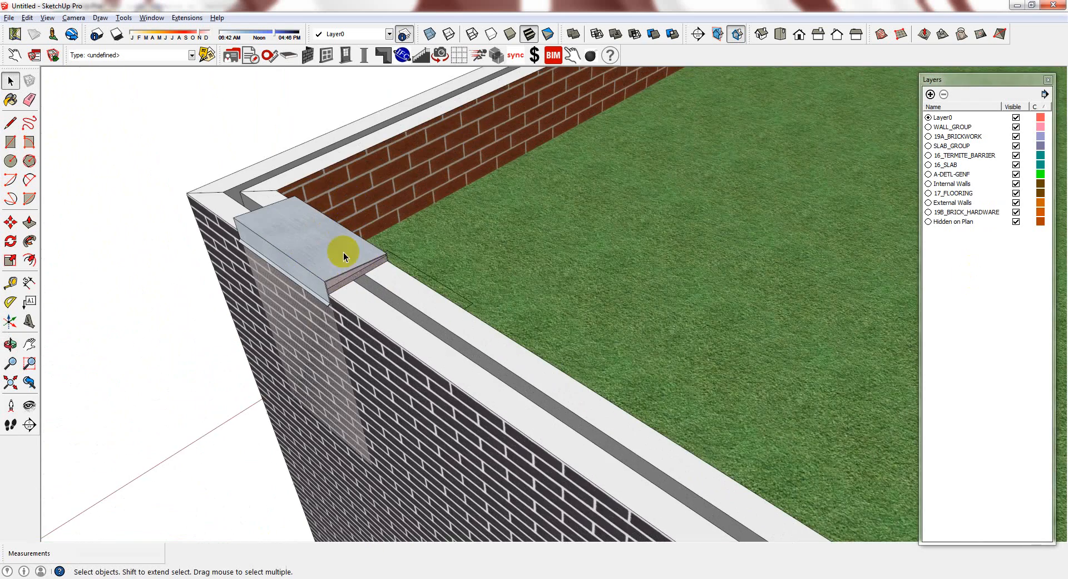
{"action": "mouse_move", "coordinate": [345, 270]}
{"action": "middle_mouse_down"}
{"action": "mouse_move", "coordinate": [301, 289]}
{"action": "mouse_move", "coordinate": [344, 246]}
{"action": "middle_mouse_up"}
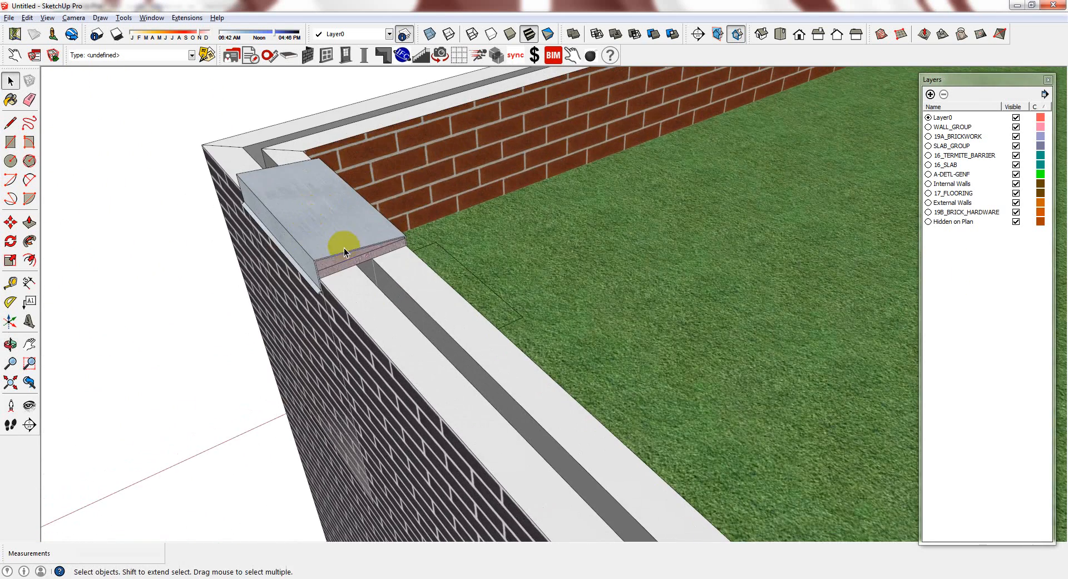
Select the corner cap, start a move then cancel it, and choose Tools > Section Plane
{"action": "left_click", "coordinate": [344, 248]}
{"action": "scroll", "coordinate": [344, 248], "scroll_direction": "down", "scroll_amount": 3}
{"action": "key", "text": "m"}
{"action": "left_click", "coordinate": [358, 238]}
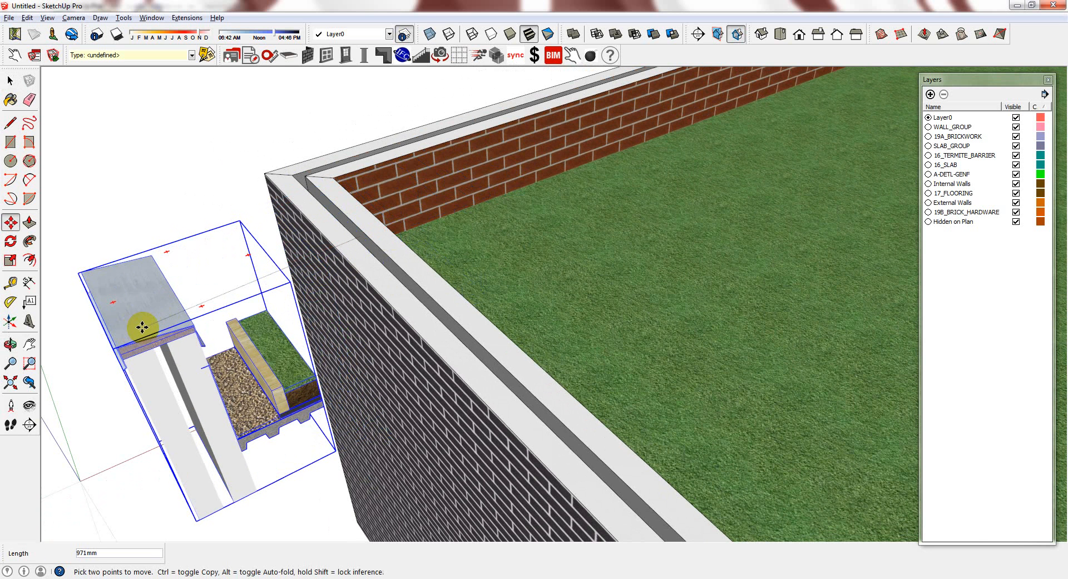
{"action": "key", "text": "Escape"}
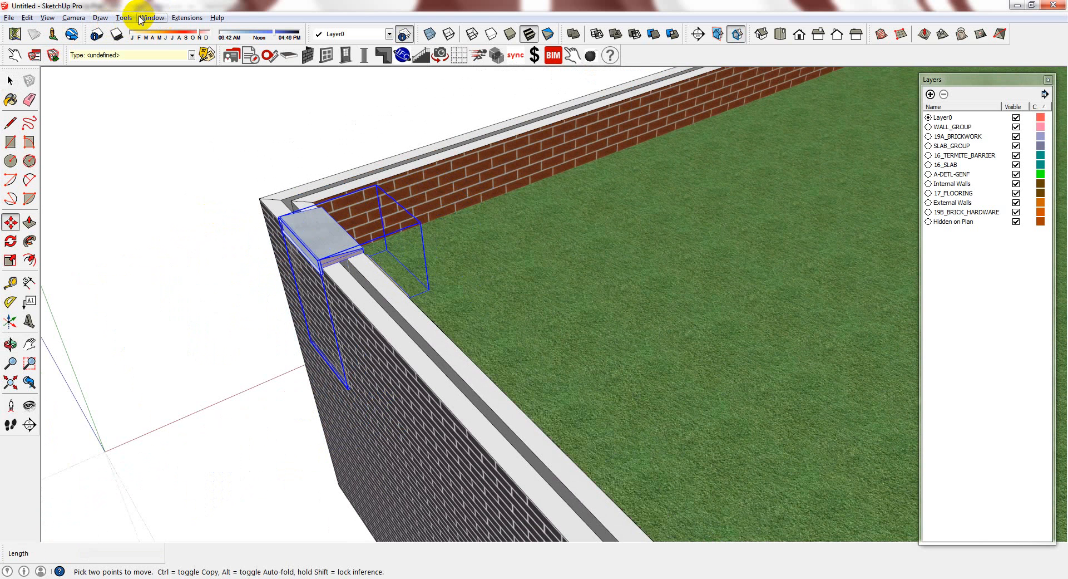
{"action": "left_click", "coordinate": [123, 17]}
{"action": "left_click", "coordinate": [162, 267]}
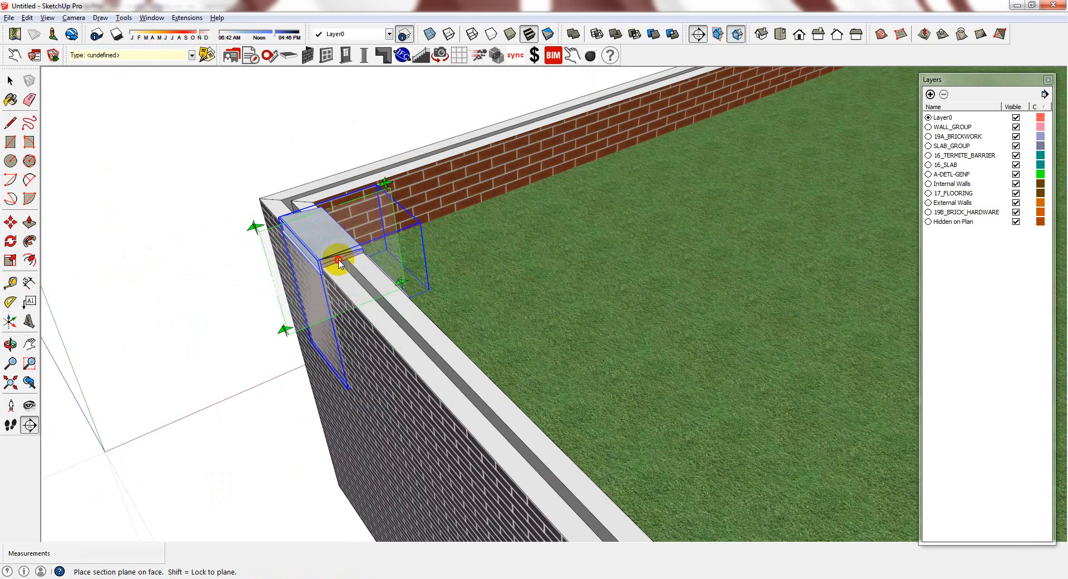
Place a section plane on the cap's face and orbit to a near-frontal view of the cut
{"action": "left_click", "coordinate": [339, 261]}
{"action": "key", "text": "space"}
{"action": "scroll", "coordinate": [253, 287], "scroll_direction": "up", "scroll_amount": 3}
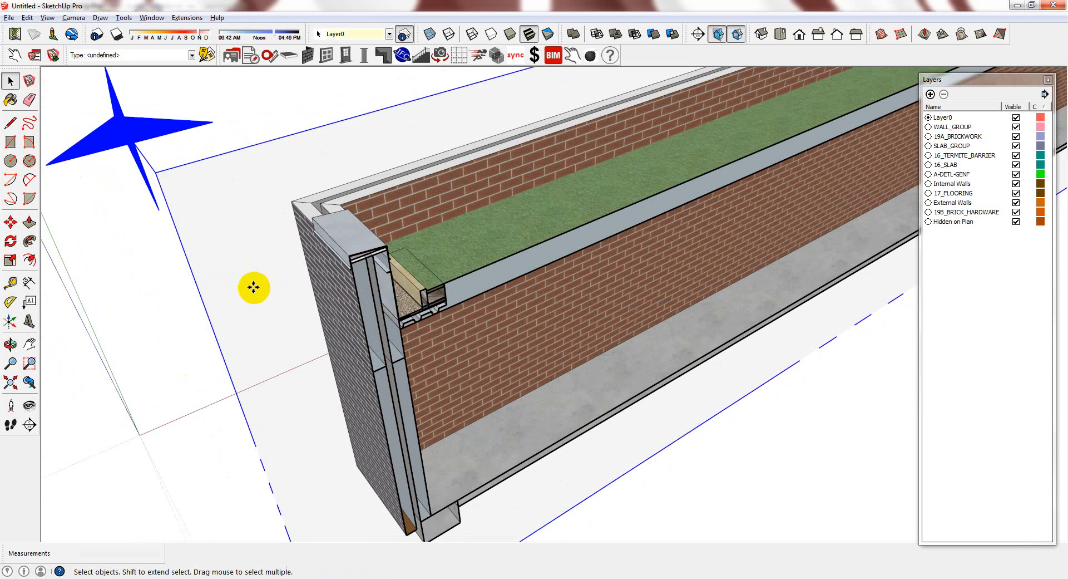
{"action": "key", "text": "m"}
{"action": "left_click", "coordinate": [254, 287]}
{"action": "left_click", "coordinate": [241, 282]}
{"action": "middle_click_drag", "start_coordinate": [482, 321], "coordinate": [315, 210]}
{"action": "scroll", "coordinate": [423, 161], "scroll_direction": "up", "scroll_amount": 3}
{"action": "middle_click_drag", "start_coordinate": [422, 160], "coordinate": [404, 149]}
{"action": "scroll", "coordinate": [403, 149], "scroll_direction": "up", "scroll_amount": 5}
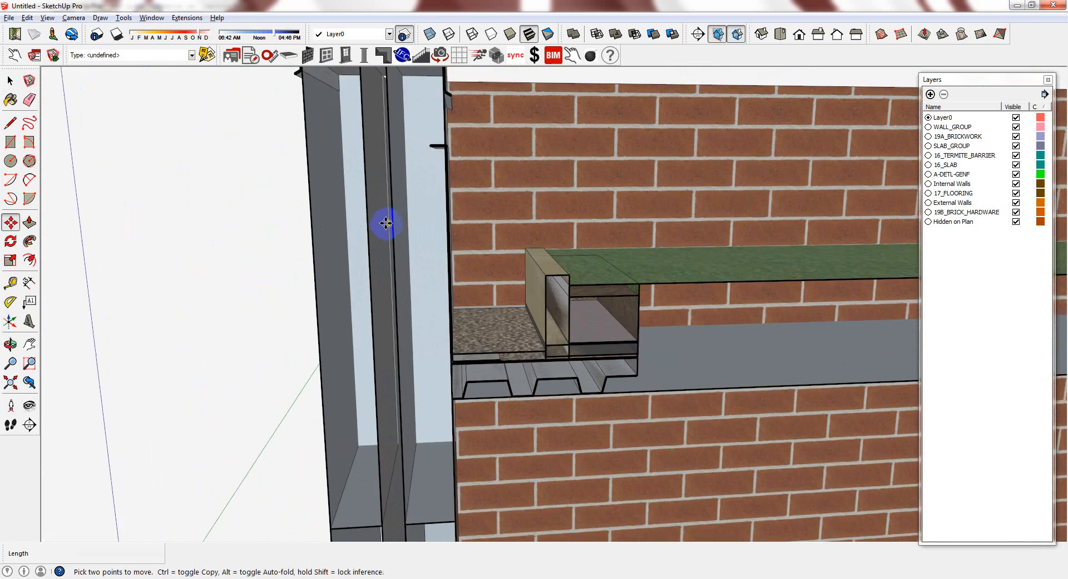
{"action": "middle_click_drag", "start_coordinate": [385, 223], "coordinate": [401, 231]}
{"action": "scroll", "coordinate": [400, 231], "scroll_direction": "down", "scroll_amount": 4}
{"action": "mouse_move", "coordinate": [385, 288]}
{"action": "middle_mouse_down"}
{"action": "mouse_move", "coordinate": [378, 283]}
{"action": "mouse_move", "coordinate": [374, 300]}
{"action": "middle_mouse_up"}
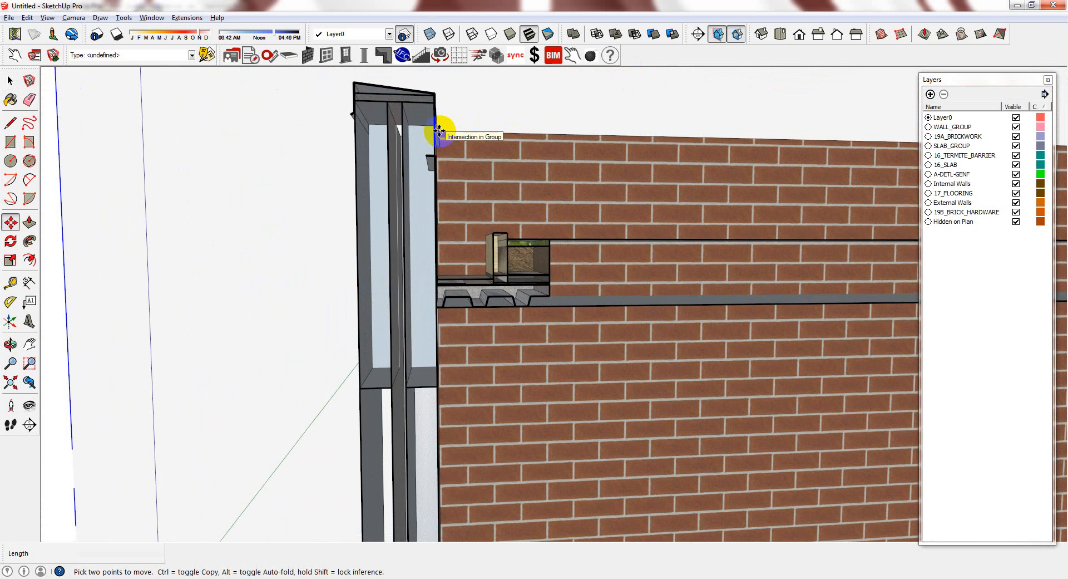
Hide section plane display and show the model in a Front view with Parallel Projection
{"action": "left_click", "coordinate": [718, 34]}
{"action": "left_click", "coordinate": [74, 17]}
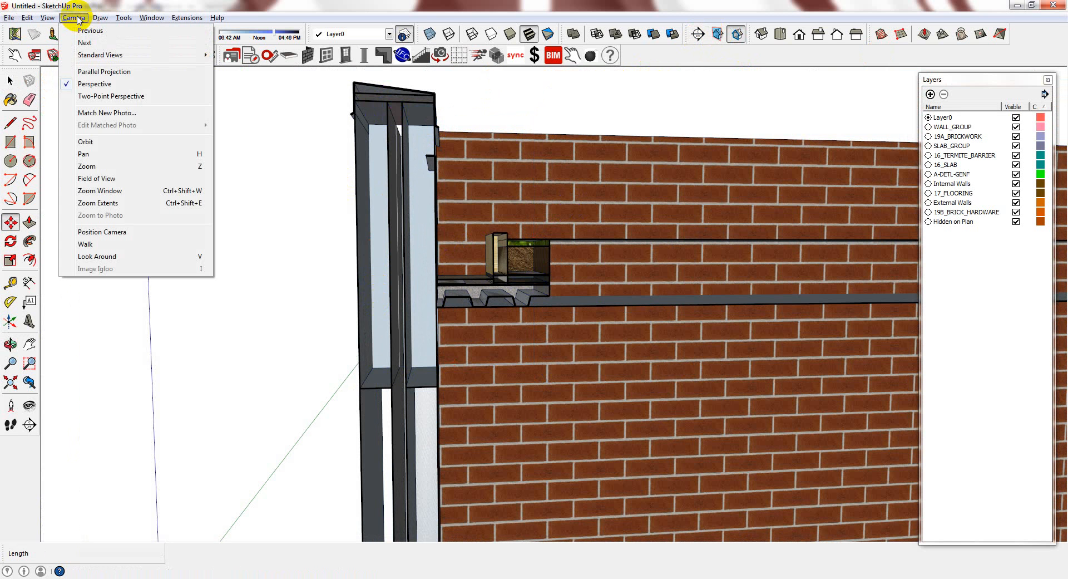
{"action": "left_click", "coordinate": [131, 71]}
{"action": "left_click", "coordinate": [73, 17]}
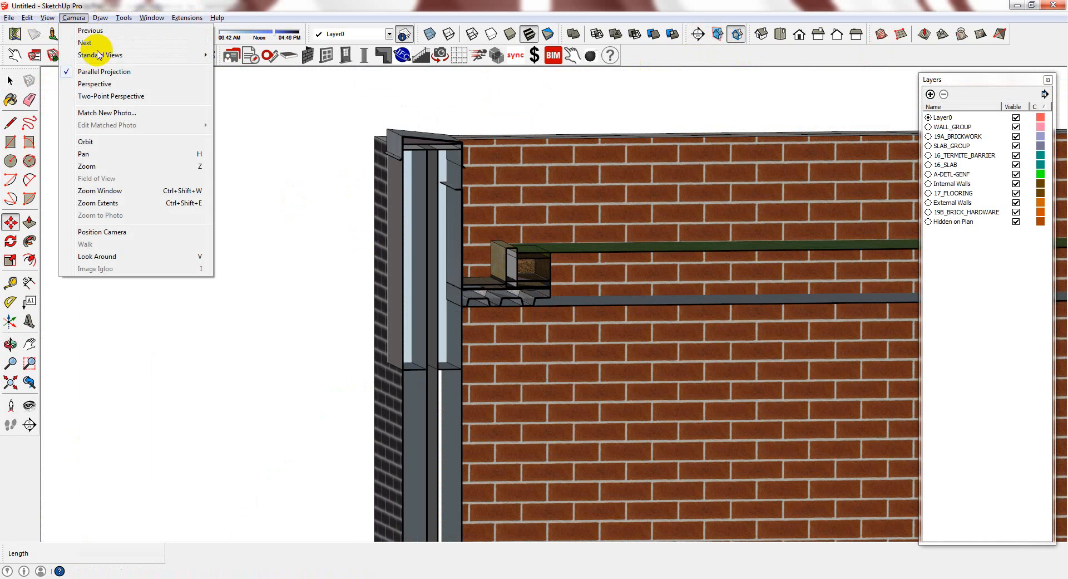
{"action": "mouse_move", "coordinate": [102, 55]}
{"action": "left_click", "coordinate": [239, 79]}
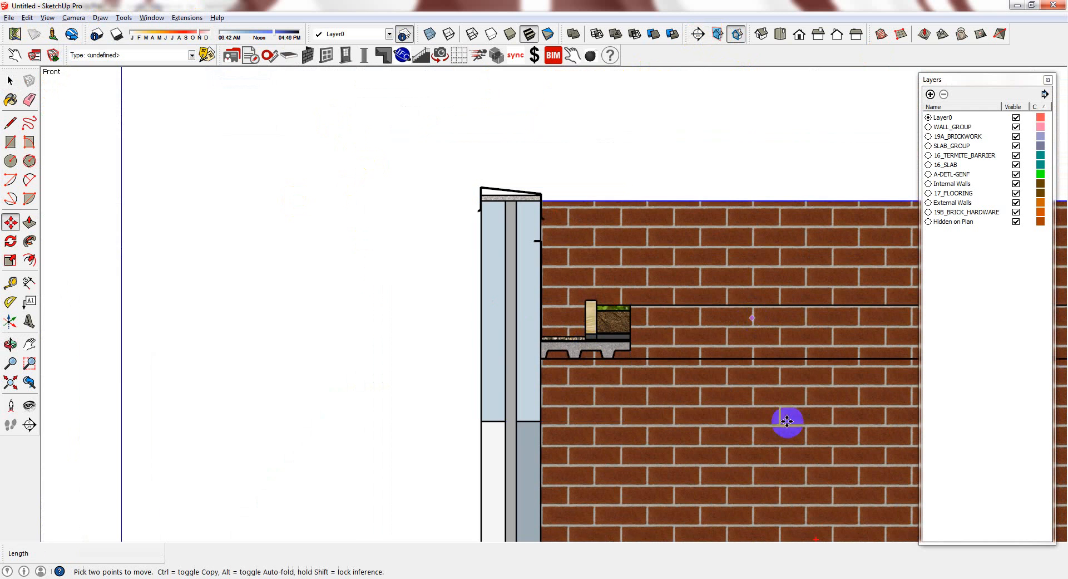
{"action": "scroll", "coordinate": [821, 386], "scroll_direction": "up", "scroll_amount": 1}
{"action": "scroll", "coordinate": [707, 305], "scroll_direction": "down", "scroll_amount": 1}
{"action": "scroll", "coordinate": [774, 272], "scroll_direction": "up", "scroll_amount": 1}
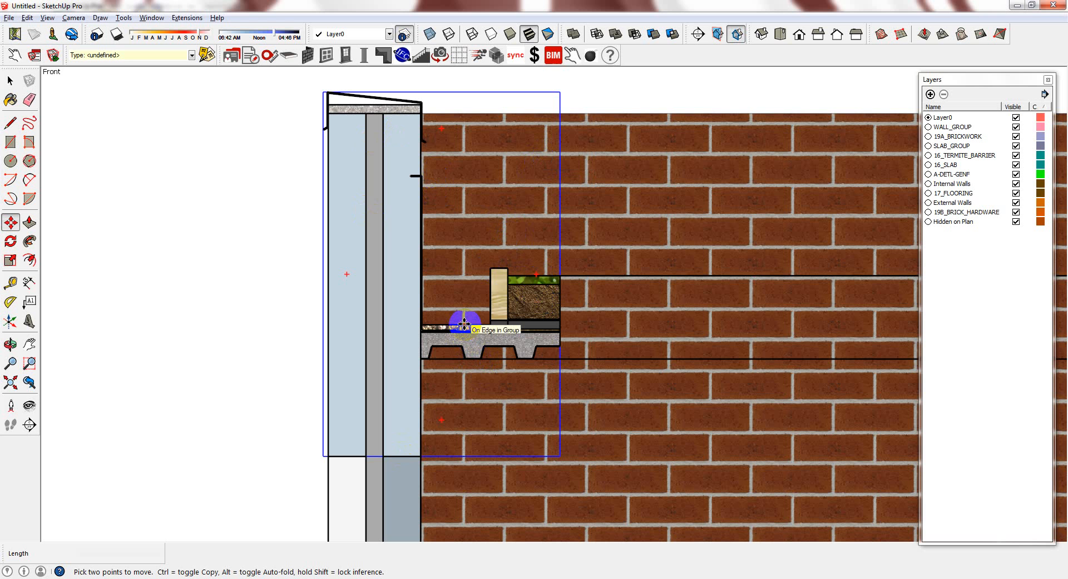
{"action": "scroll", "coordinate": [549, 302], "scroll_direction": "up", "scroll_amount": 3}
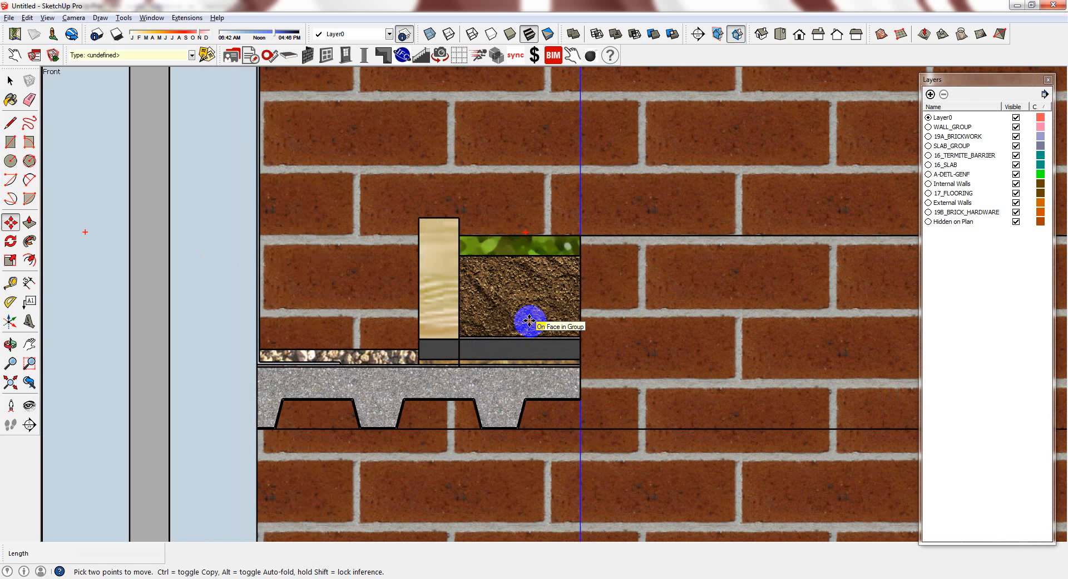
{"action": "scroll", "coordinate": [517, 269], "scroll_direction": "down", "scroll_amount": 5}
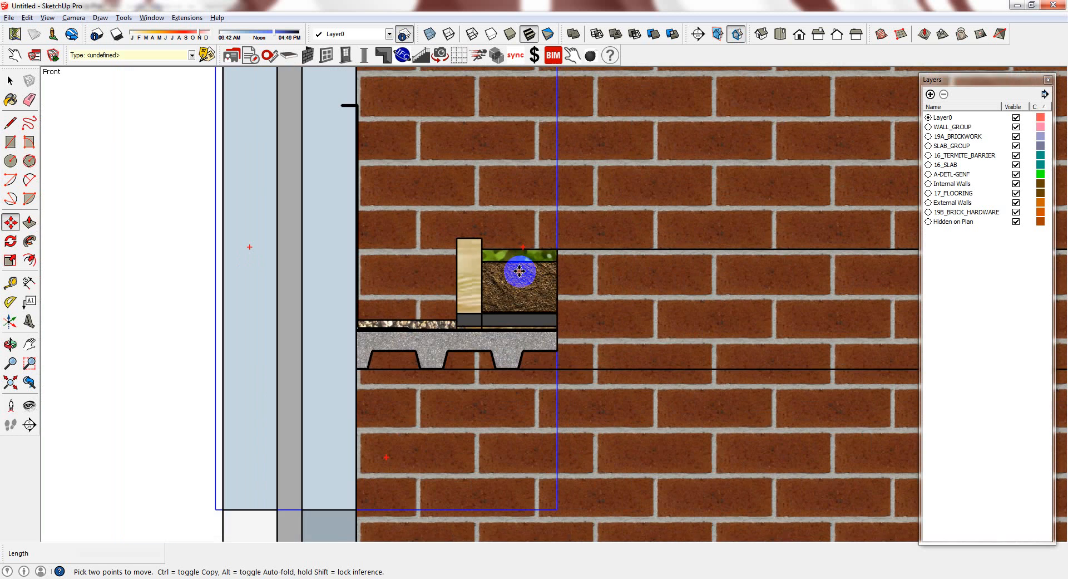
{"action": "scroll", "coordinate": [493, 350], "scroll_direction": "up", "scroll_amount": 1}
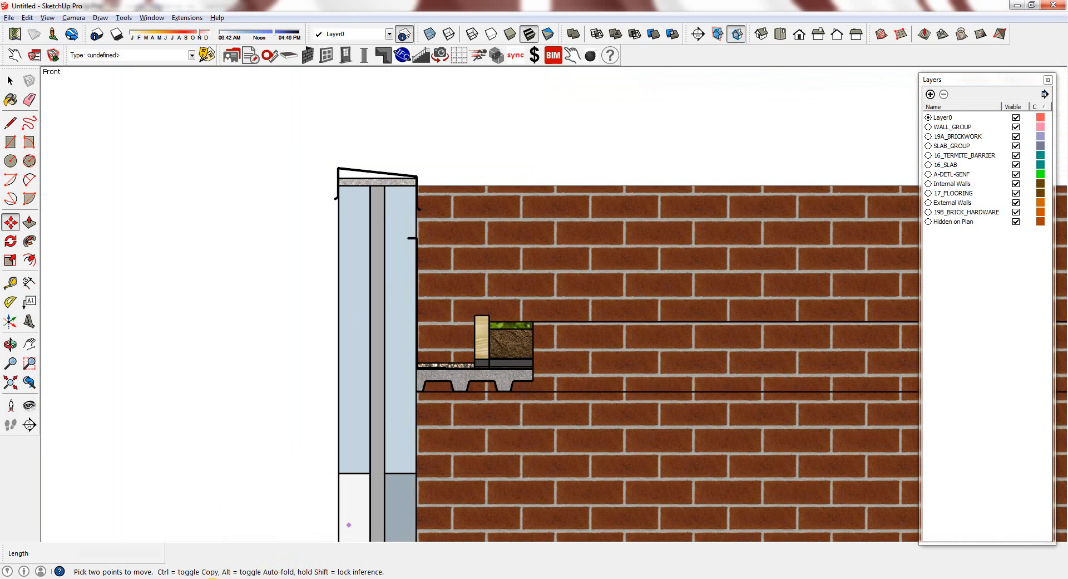
Bring up green roof.skp and orbit around its parapet and green-roof build-up detail
{"action": "left_click", "coordinate": [232, 543]}
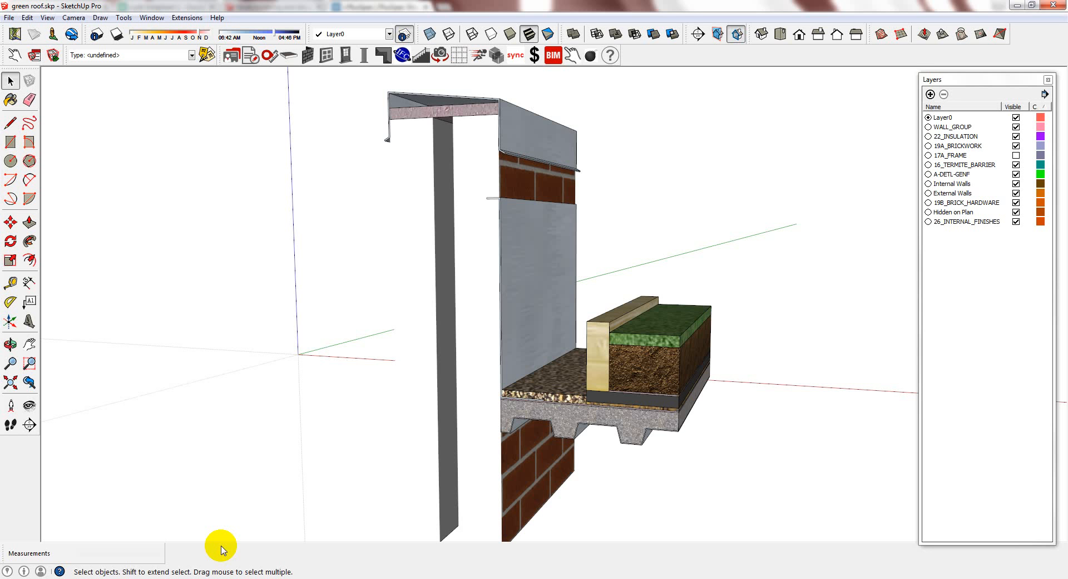
{"action": "middle_click_drag", "start_coordinate": [651, 291], "coordinate": [529, 359]}
{"action": "middle_click_drag", "start_coordinate": [355, 264], "coordinate": [389, 329]}
{"action": "scroll", "coordinate": [372, 312], "scroll_direction": "down", "scroll_amount": 3}
{"action": "scroll", "coordinate": [507, 288], "scroll_direction": "up", "scroll_amount": 5}
{"action": "middle_click_drag", "start_coordinate": [507, 287], "coordinate": [528, 313]}
{"action": "scroll", "coordinate": [529, 312], "scroll_direction": "down", "scroll_amount": 4}
{"action": "scroll", "coordinate": [443, 339], "scroll_direction": "up", "scroll_amount": 2}
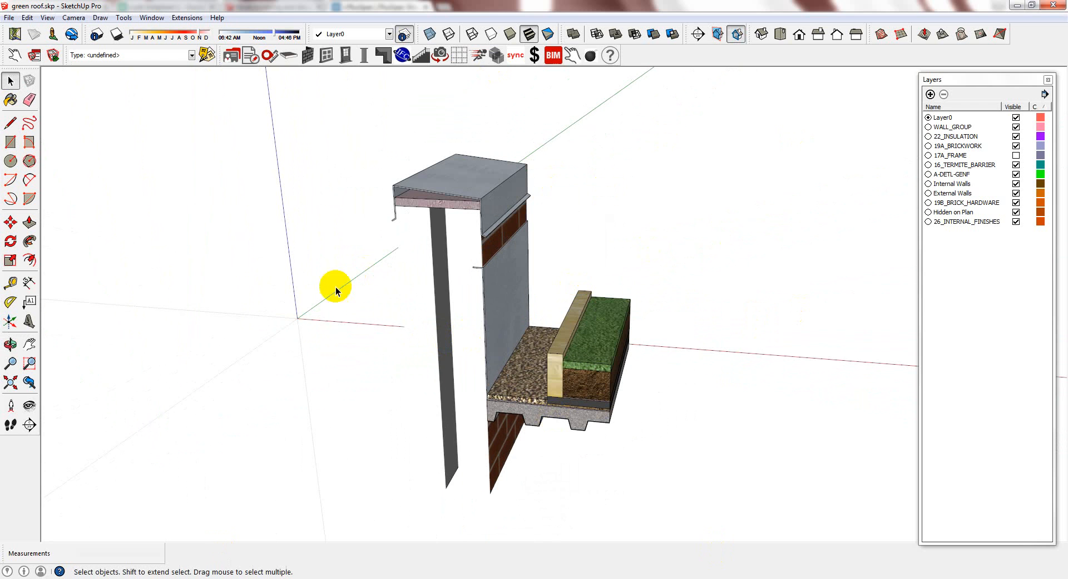
Alt+Tab away from SketchUp to the browser window
{"action": "key", "text": "alt+Tab"}
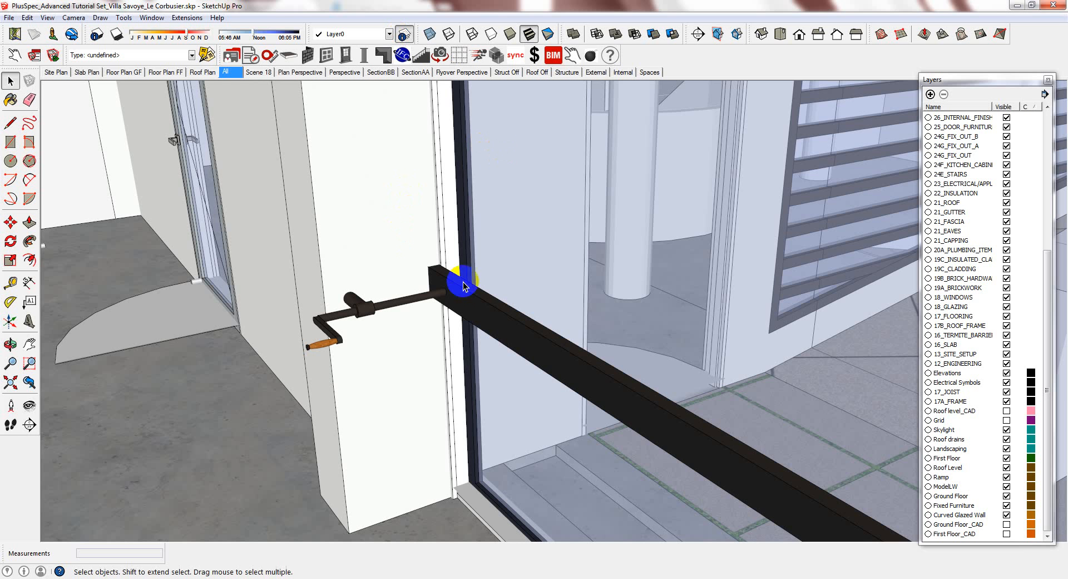
Inspect the window crank fixture's BIM attributes (name BIM-Item 8), close them, then go to the YouTube tab
{"action": "left_click", "coordinate": [450, 323]}
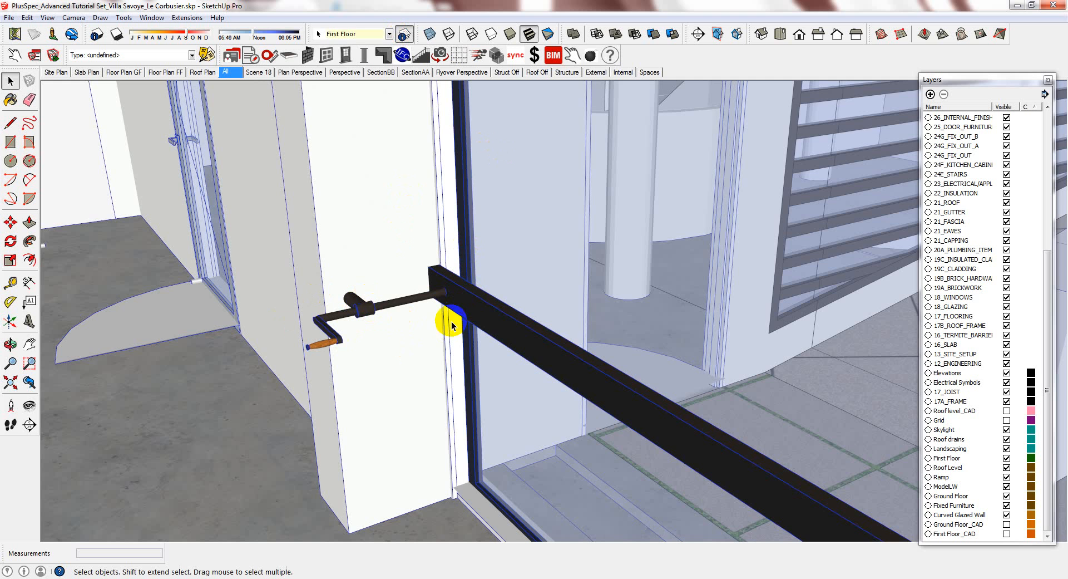
{"action": "left_click", "coordinate": [372, 311]}
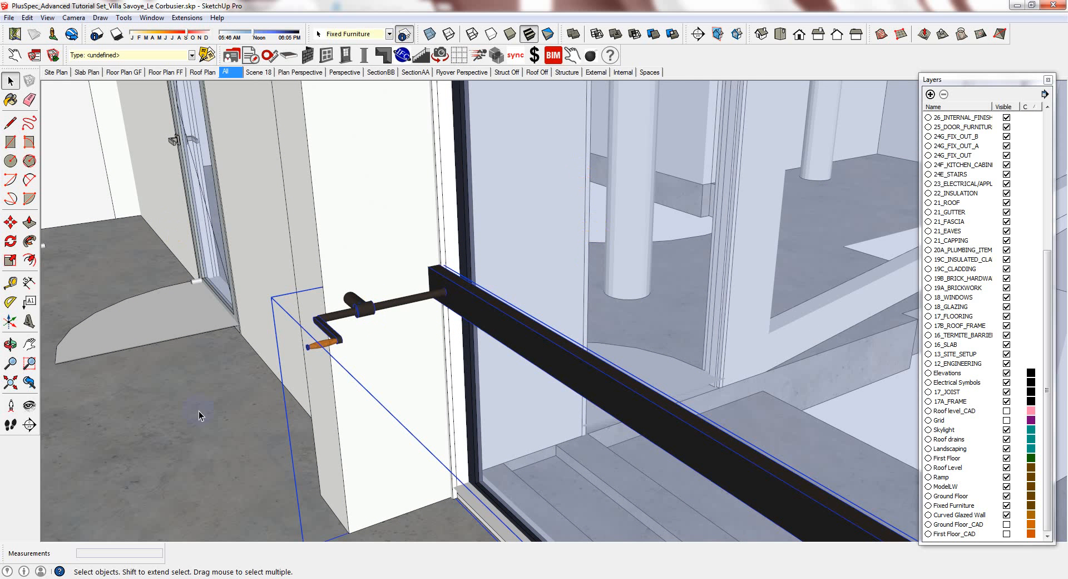
{"action": "left_click", "coordinate": [553, 55]}
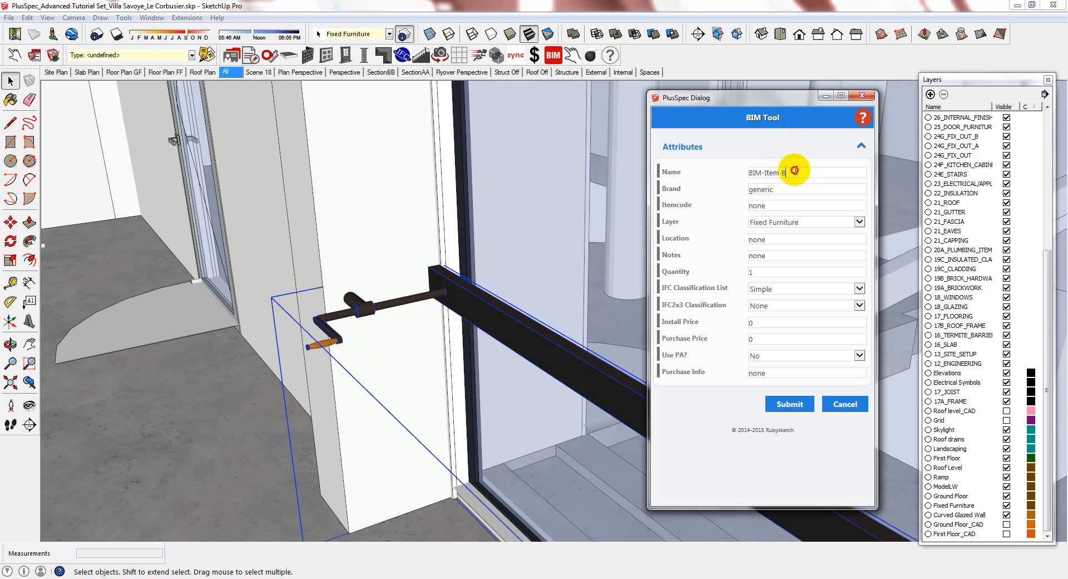
{"action": "left_click_drag", "start_coordinate": [786, 170], "coordinate": [682, 176]}
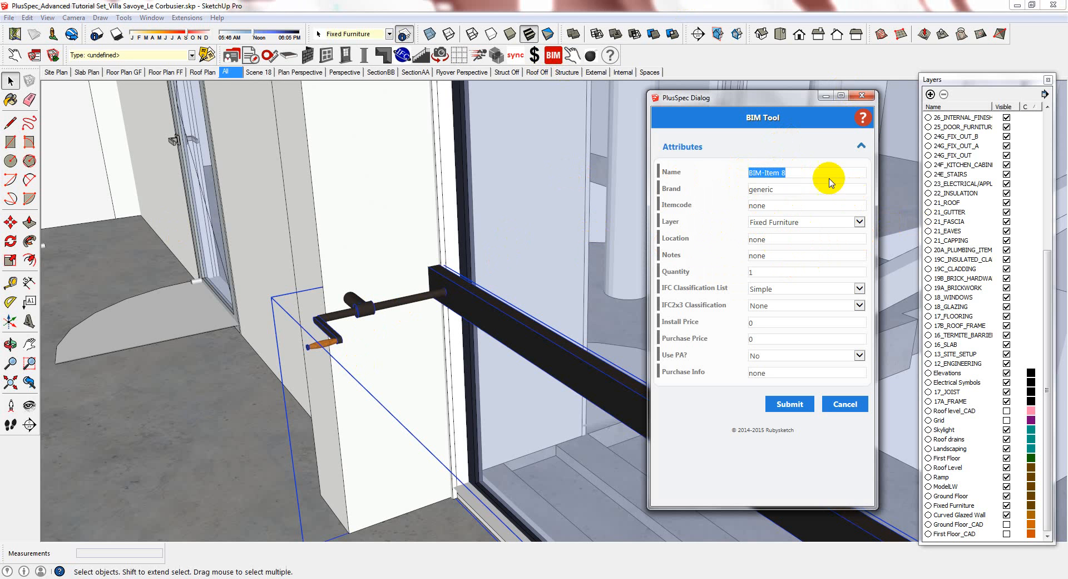
{"action": "left_click", "coordinate": [862, 95]}
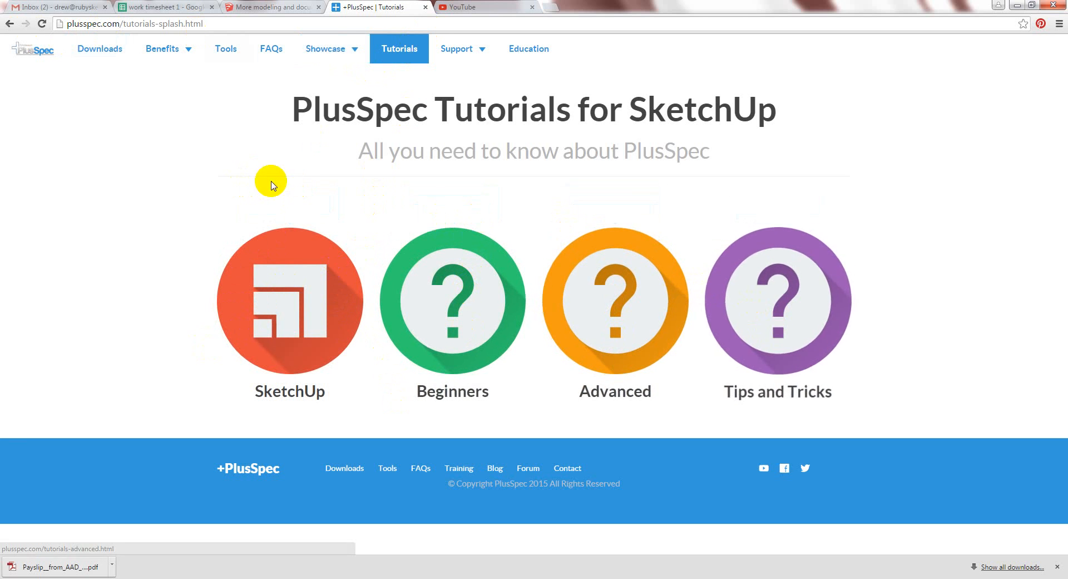
{"action": "key", "text": "ctrl+Tab"}
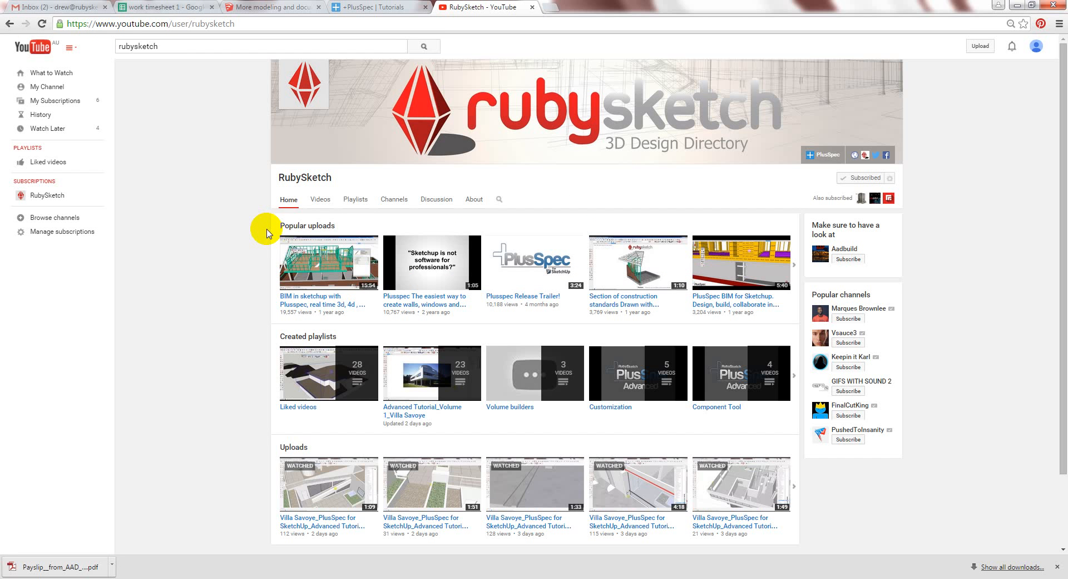